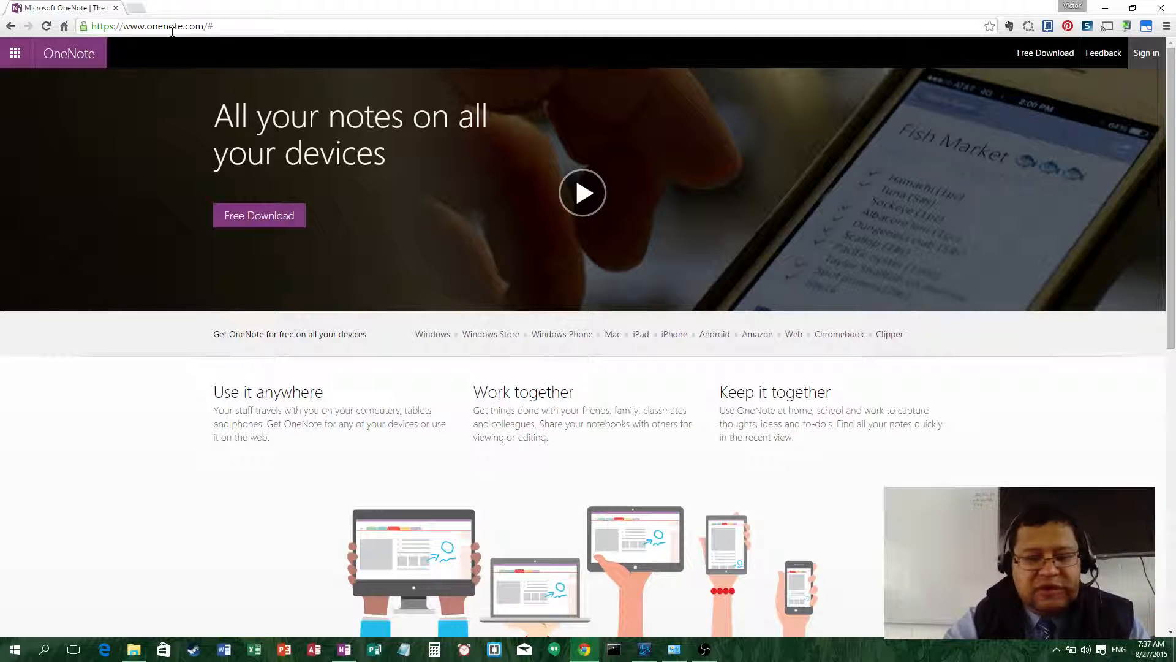
- Zoom the screen in and out with Magnifier, then pause the OneNote promo video at 0:02
{"action": "key", "text": "super+plus"}
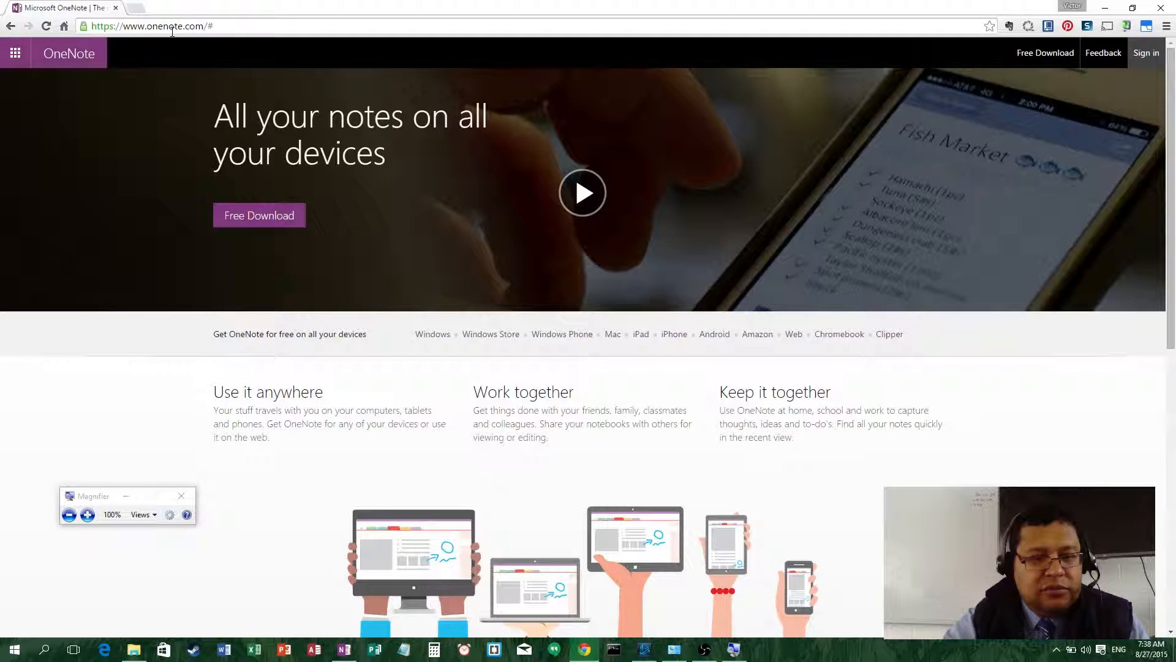
{"action": "key", "text": "super+plus"}
{"action": "key", "text": "super+plus"}
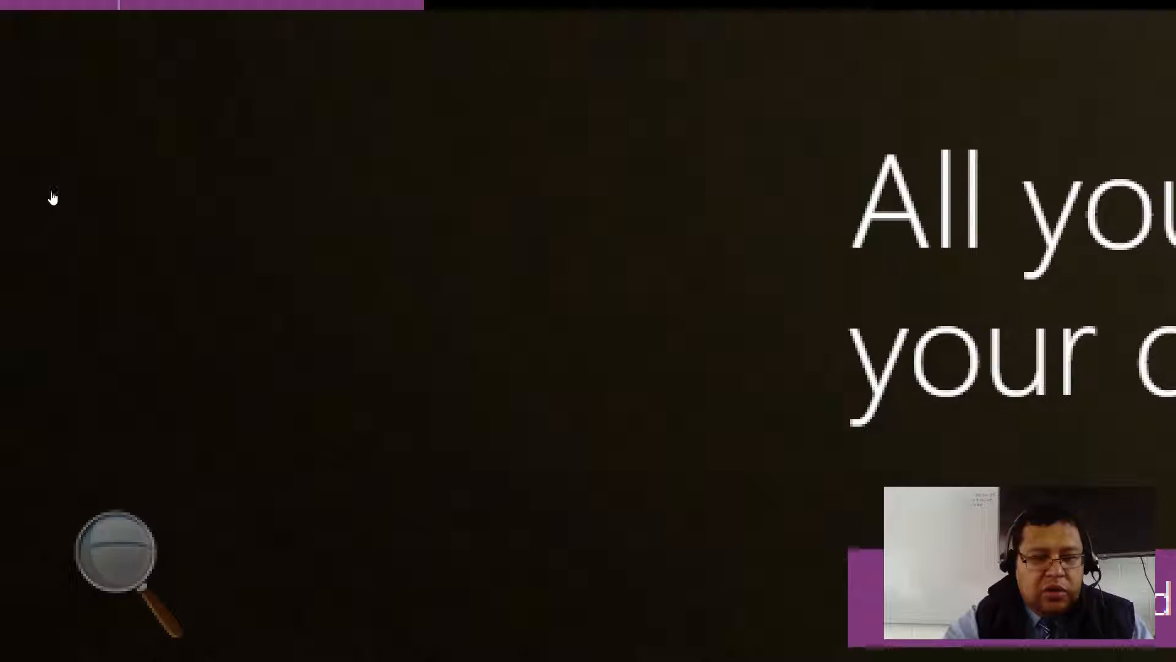
{"action": "left_click", "coordinate": [110, 551]}
{"action": "key", "text": "super+minus"}
{"action": "key", "text": "super+minus"}
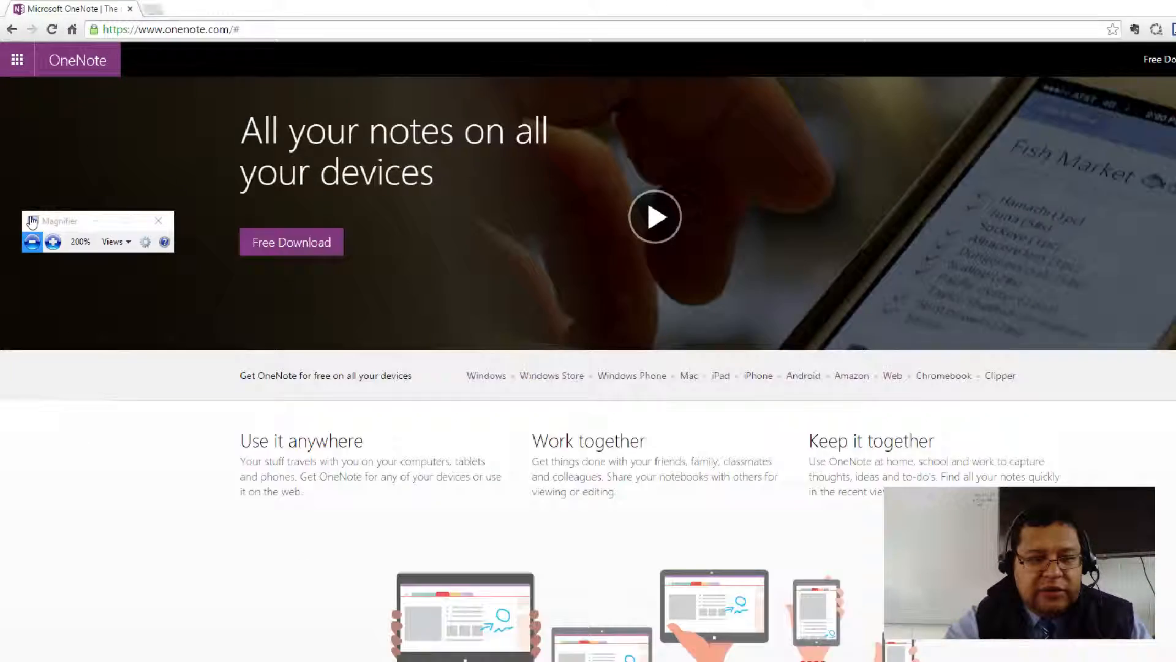
{"action": "left_click", "coordinate": [32, 242]}
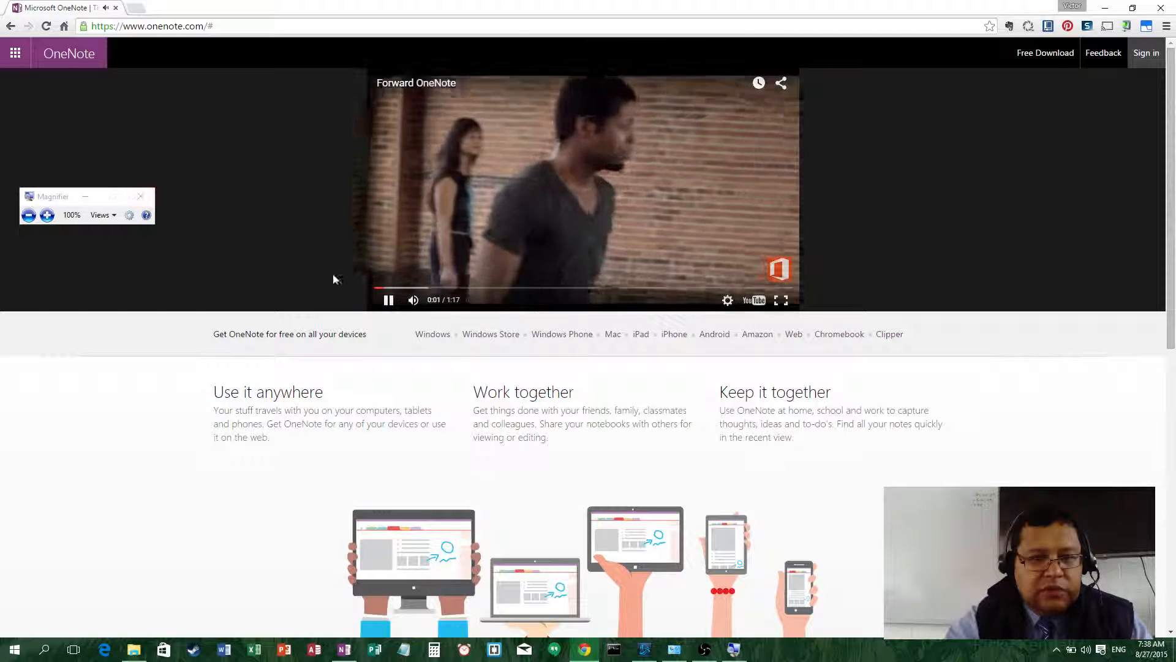
{"action": "left_click", "coordinate": [388, 299]}
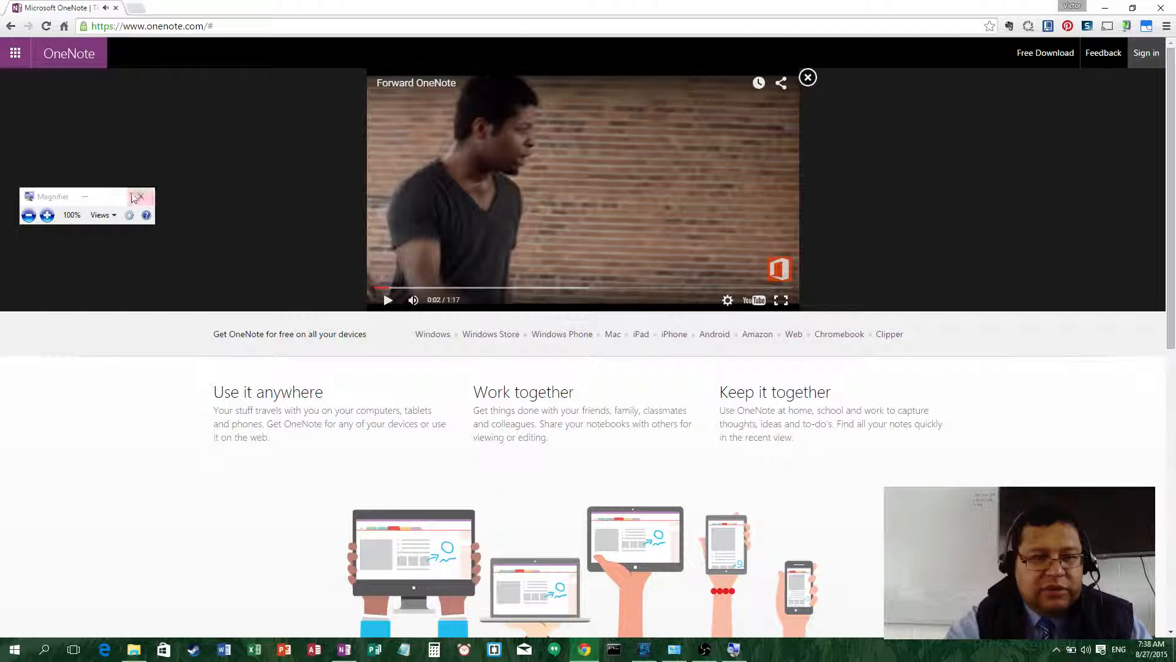
{"action": "left_click_drag", "start_coordinate": [107, 201], "coordinate": [106, 494]}
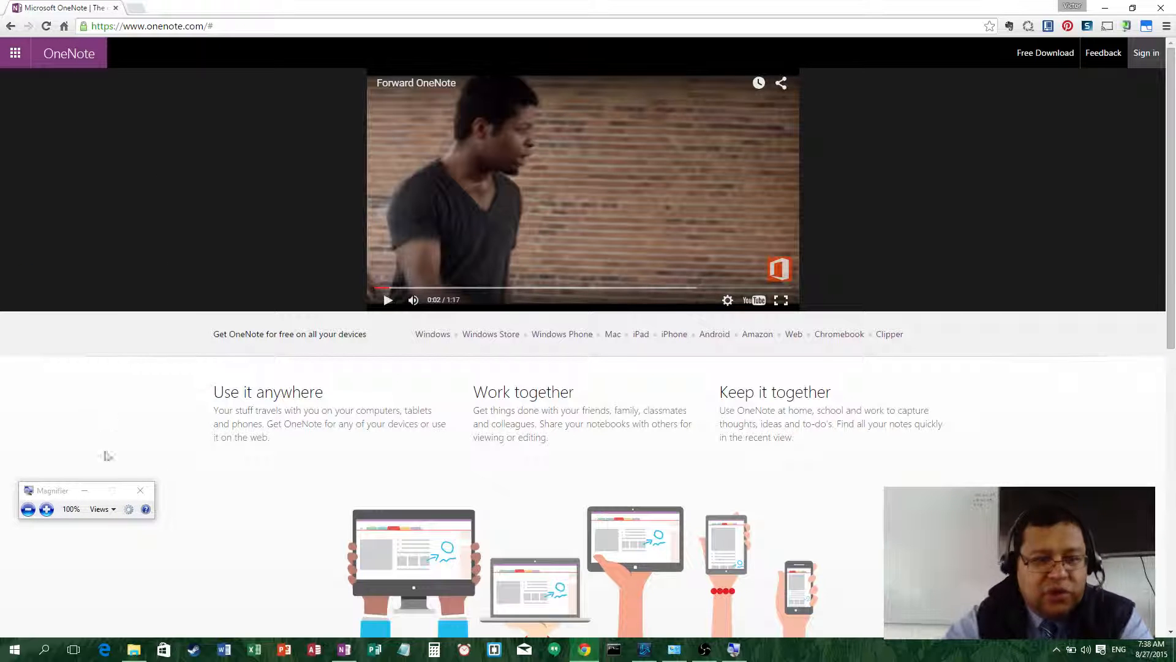
- Bring the OneNote 2013 window to the front and show its notebook list
{"action": "left_click", "coordinate": [15, 650]}
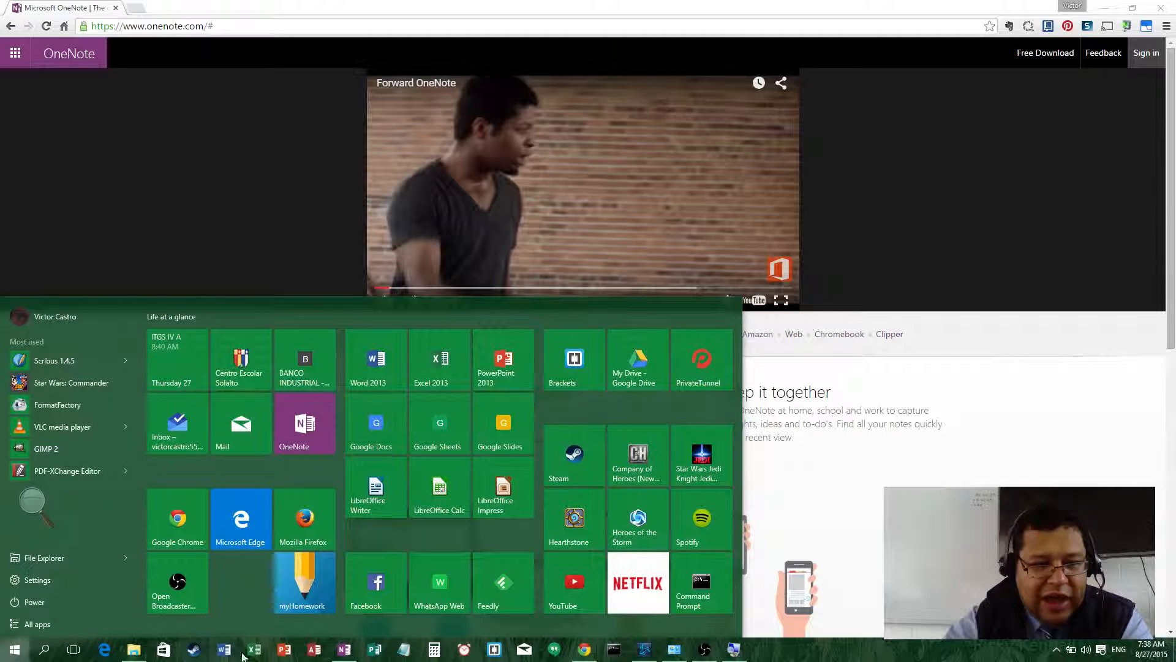
{"action": "left_click", "coordinate": [347, 651]}
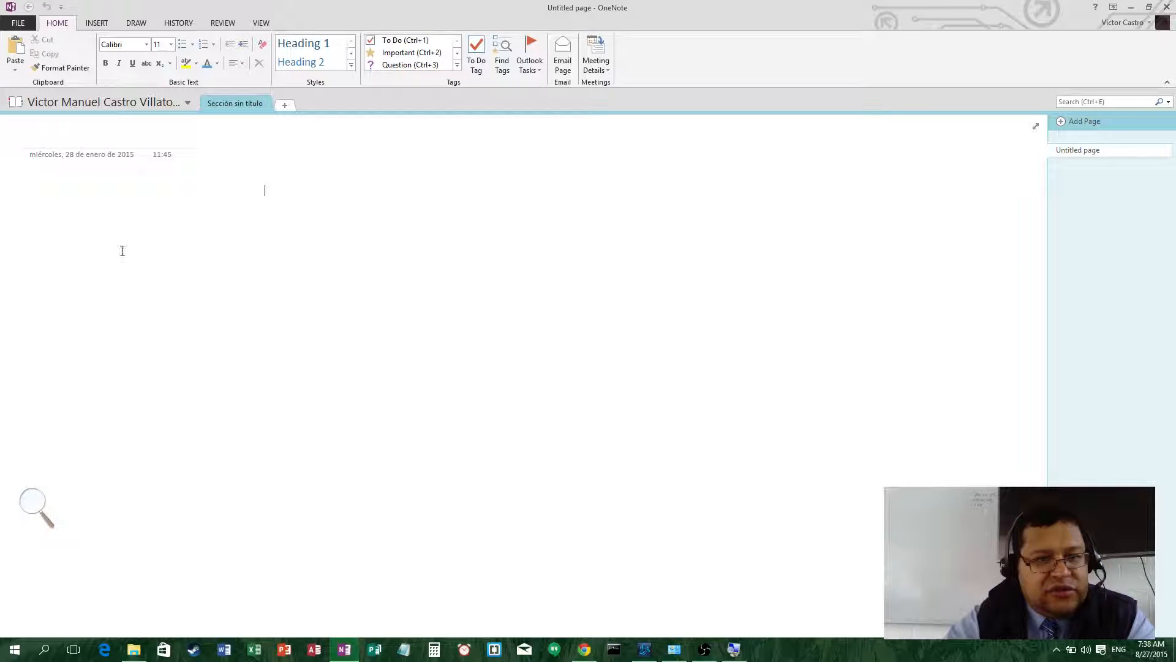
{"action": "left_click", "coordinate": [185, 106]}
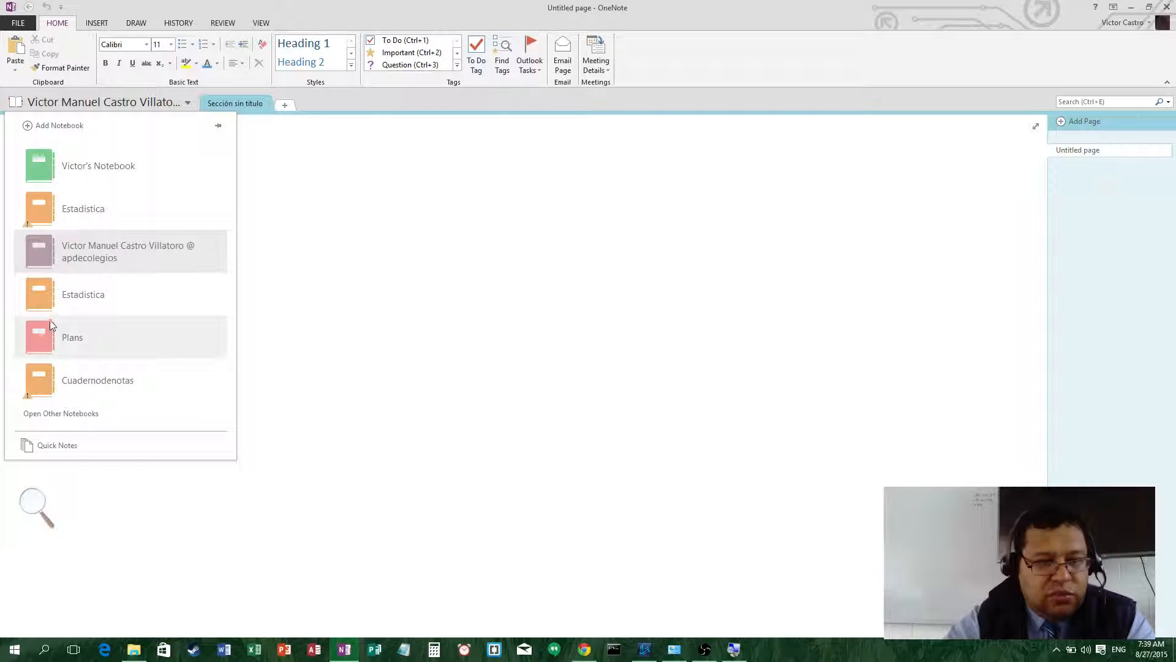
- Start adding a new notebook and choose Computer as its storage location
{"action": "left_click", "coordinate": [59, 126]}
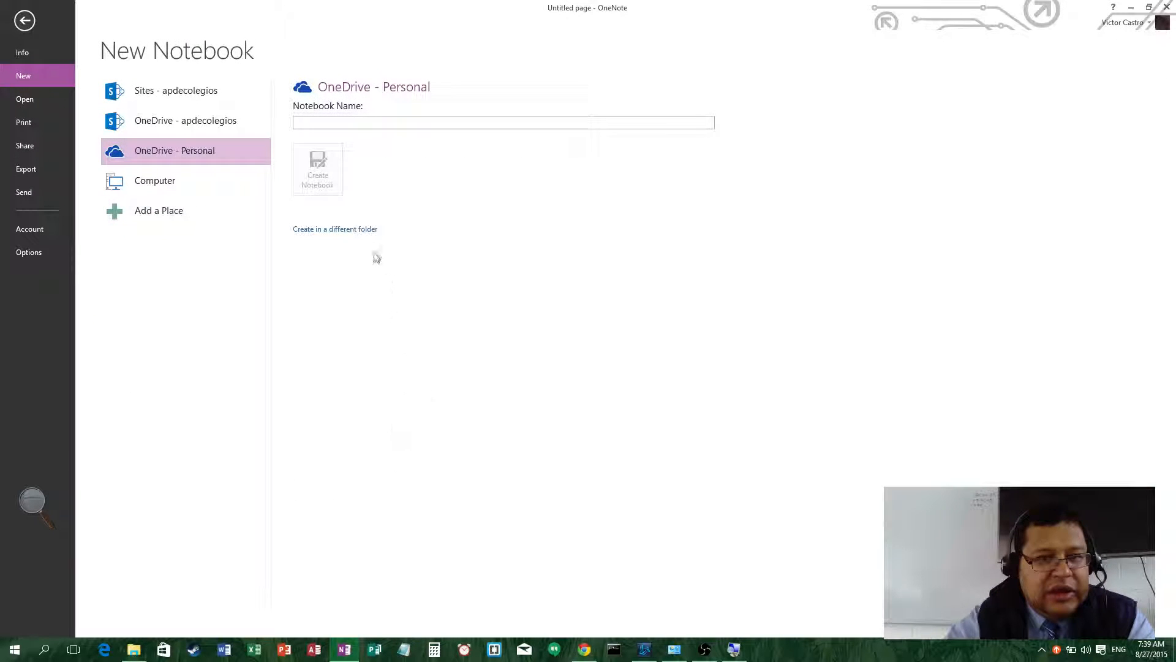
{"action": "left_click", "coordinate": [375, 121]}
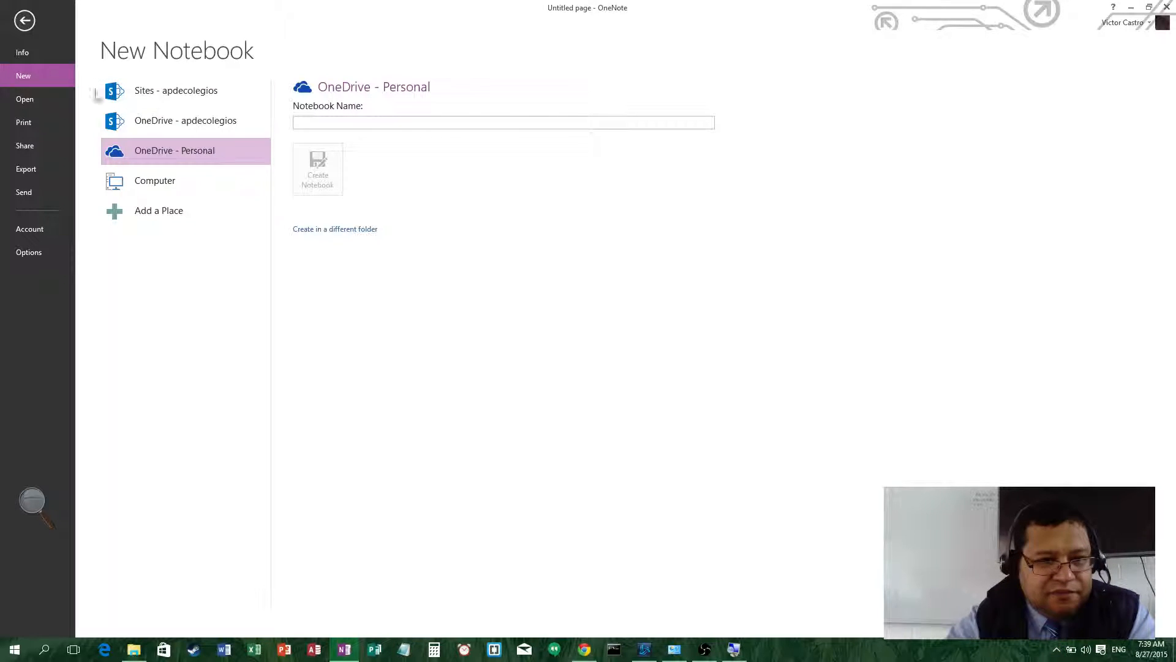
{"action": "left_click", "coordinate": [177, 191]}
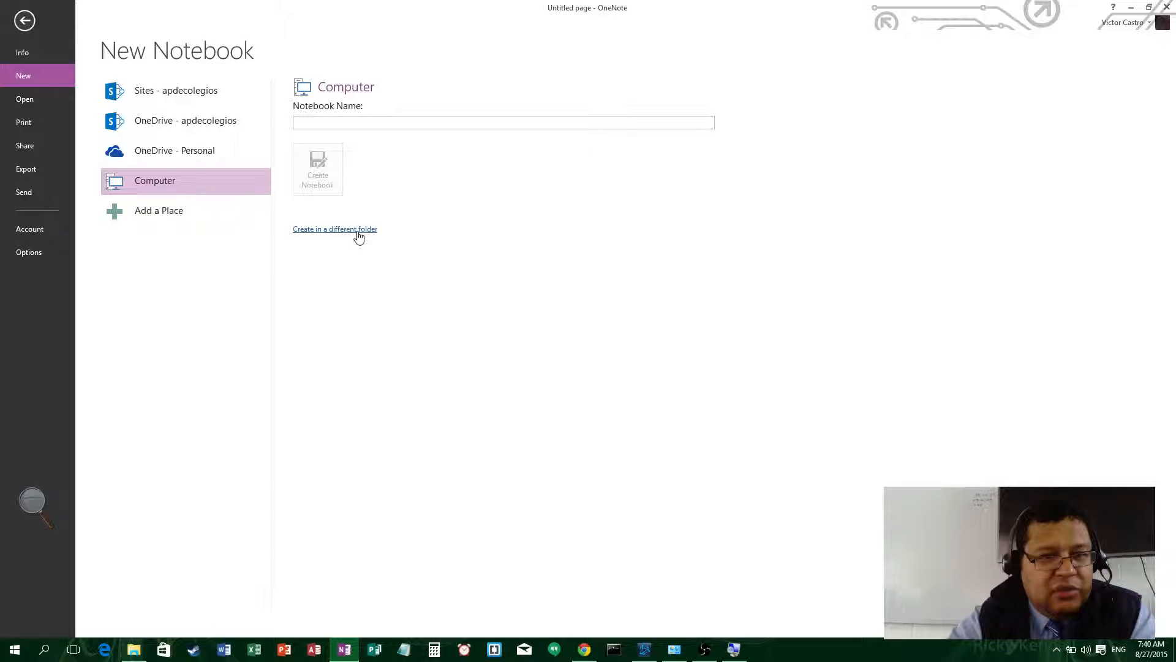
- Create the Solalto2016 notebook on OneDrive - Personal and decline sharing it for now
{"action": "left_click", "coordinate": [238, 149]}
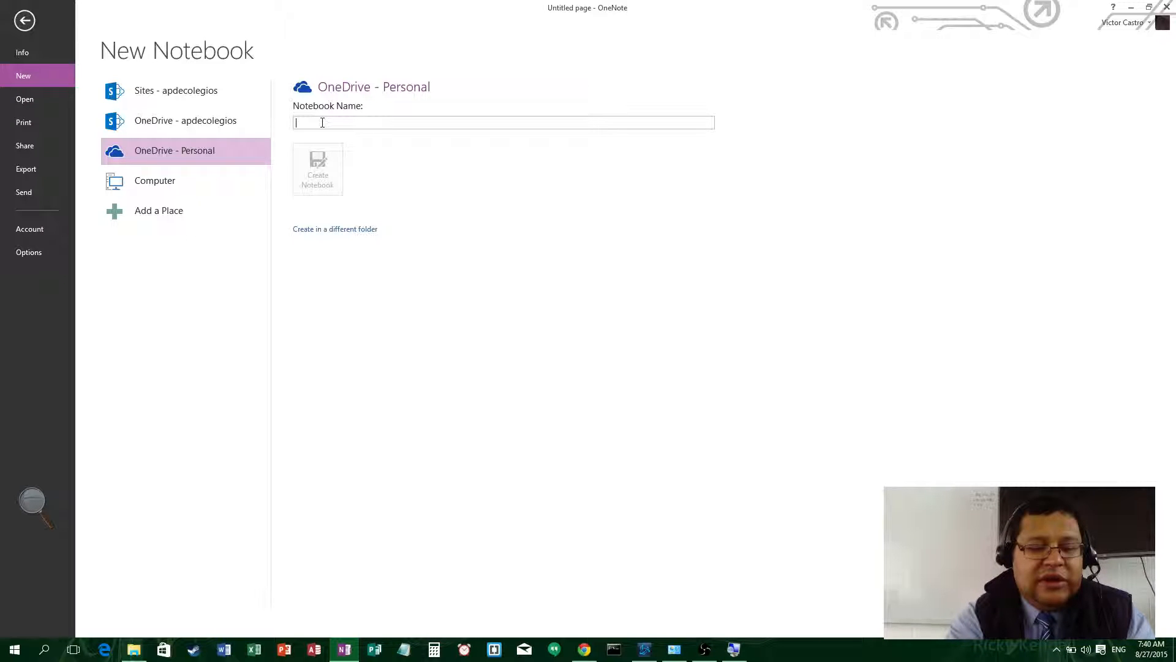
{"action": "type", "text": "Classes "}
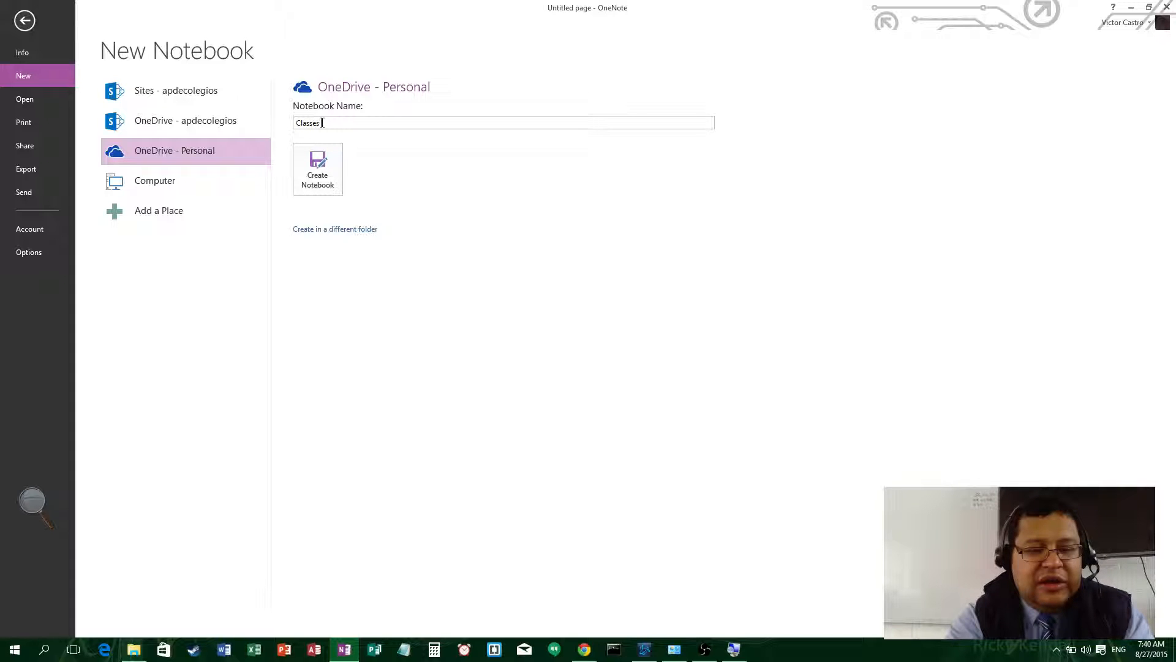
{"action": "type", "text": "2016"}
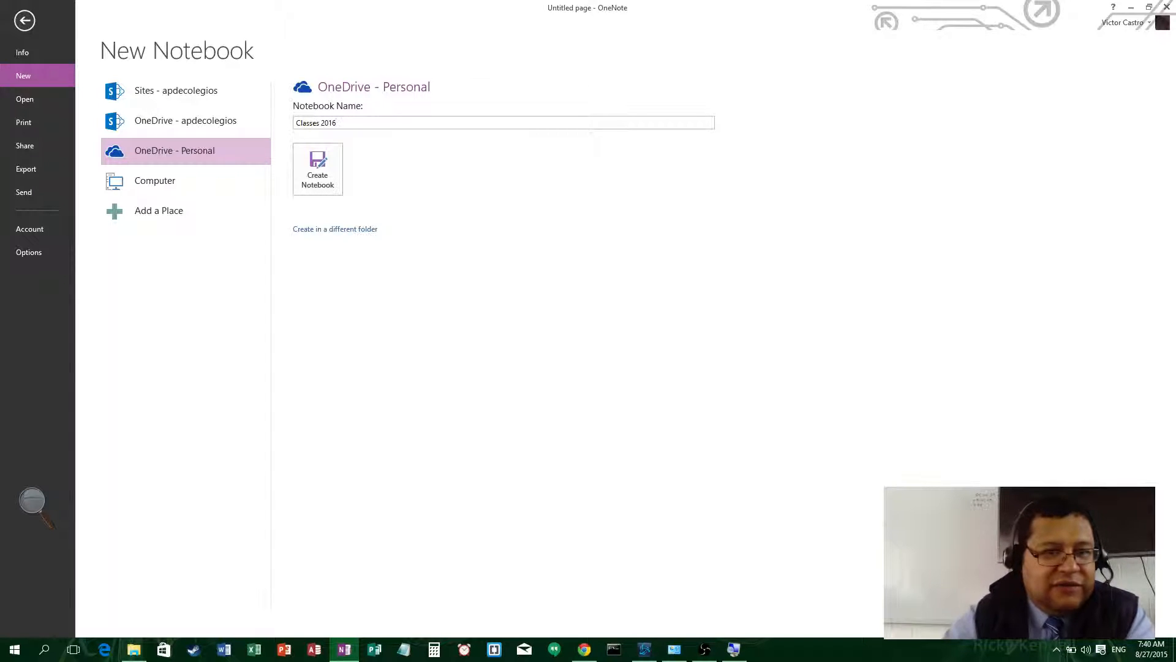
{"action": "double_click", "coordinate": [306, 121]}
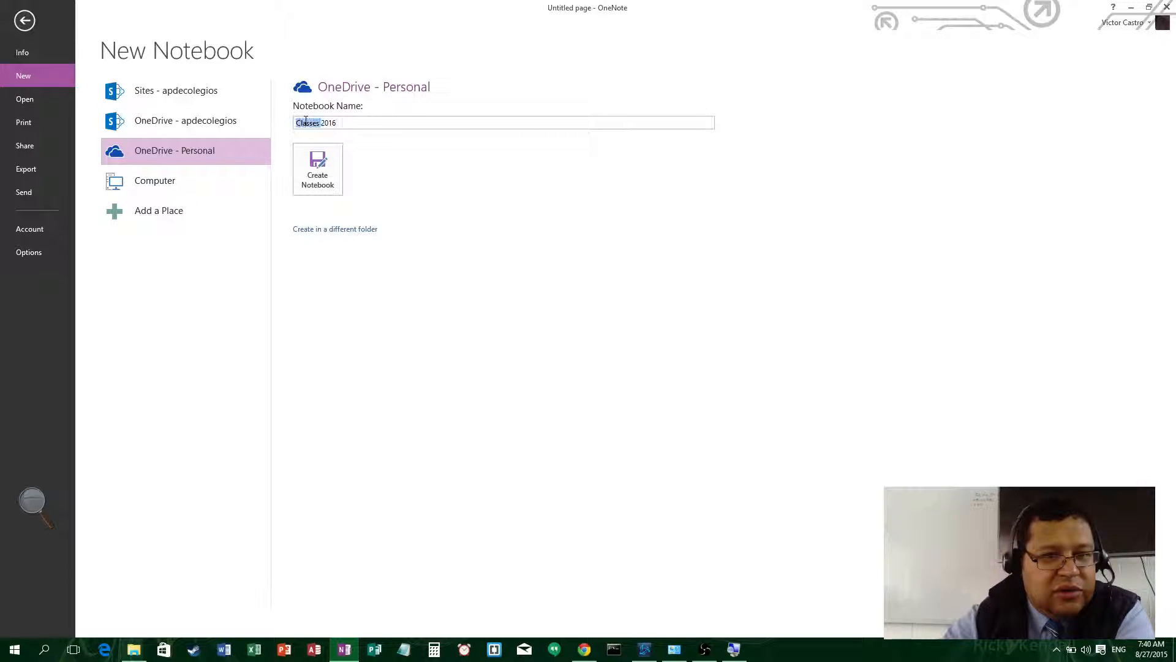
{"action": "type", "text": "Sp"}
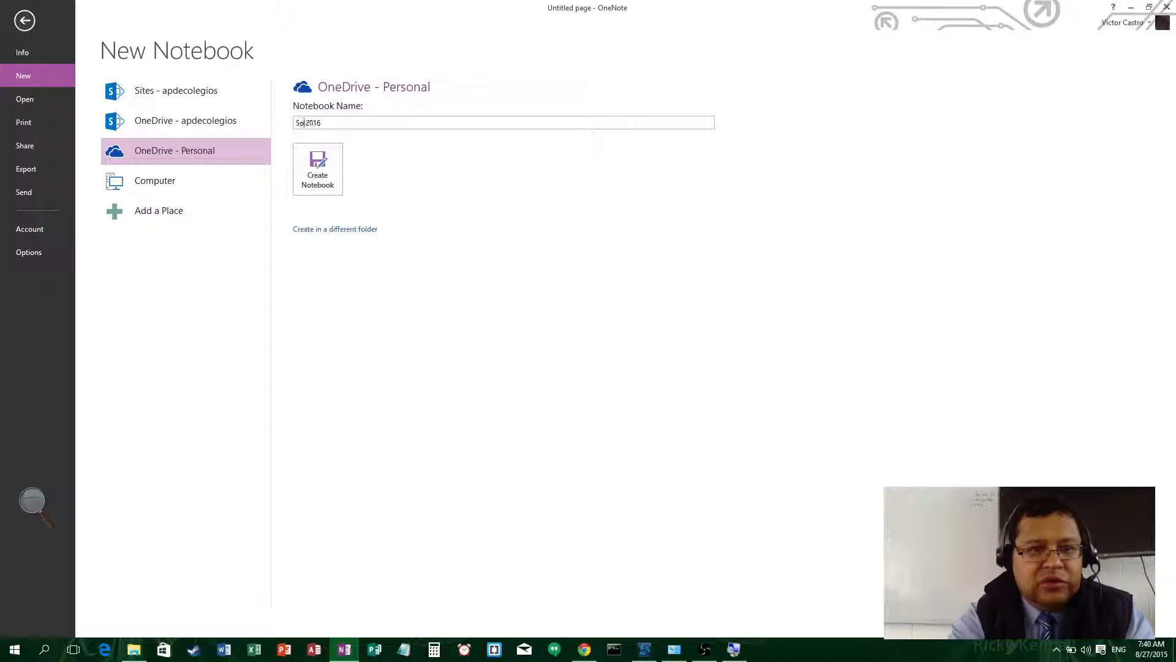
{"action": "type", "text": "lalto"}
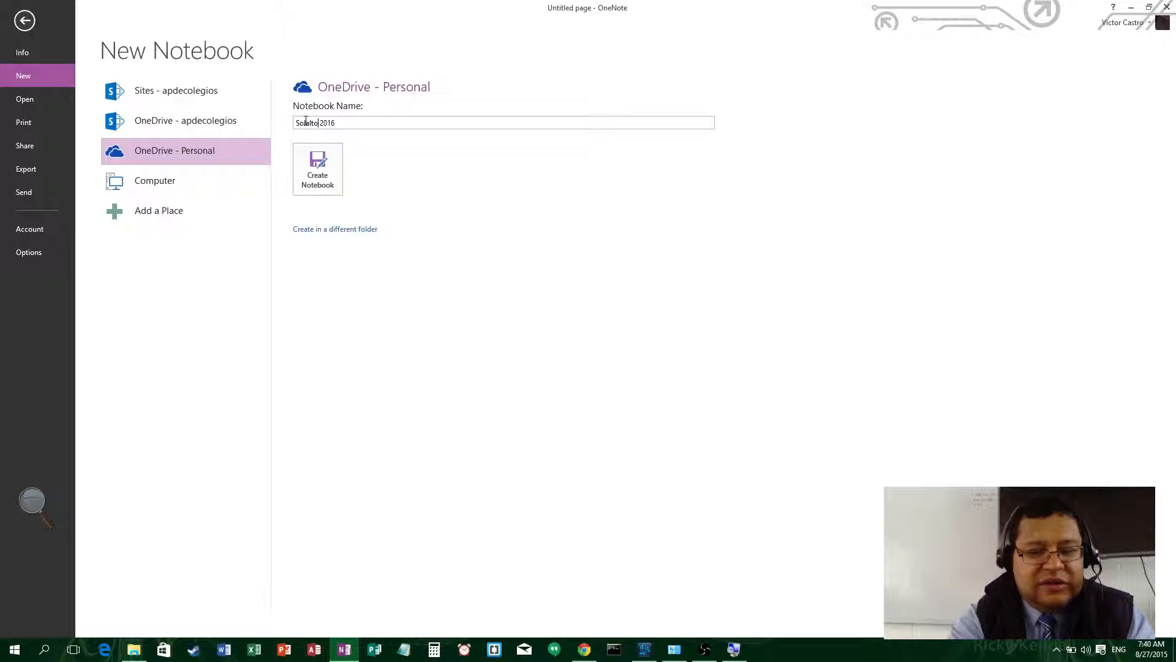
{"action": "key", "text": "Delete"}
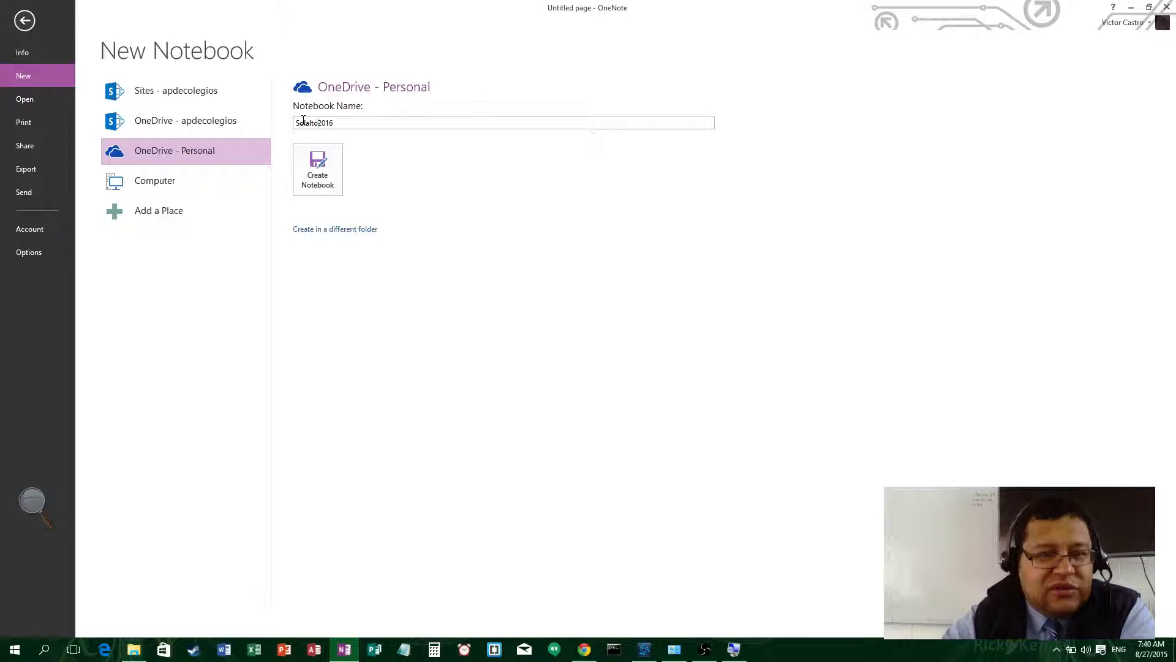
{"action": "left_click", "coordinate": [317, 170]}
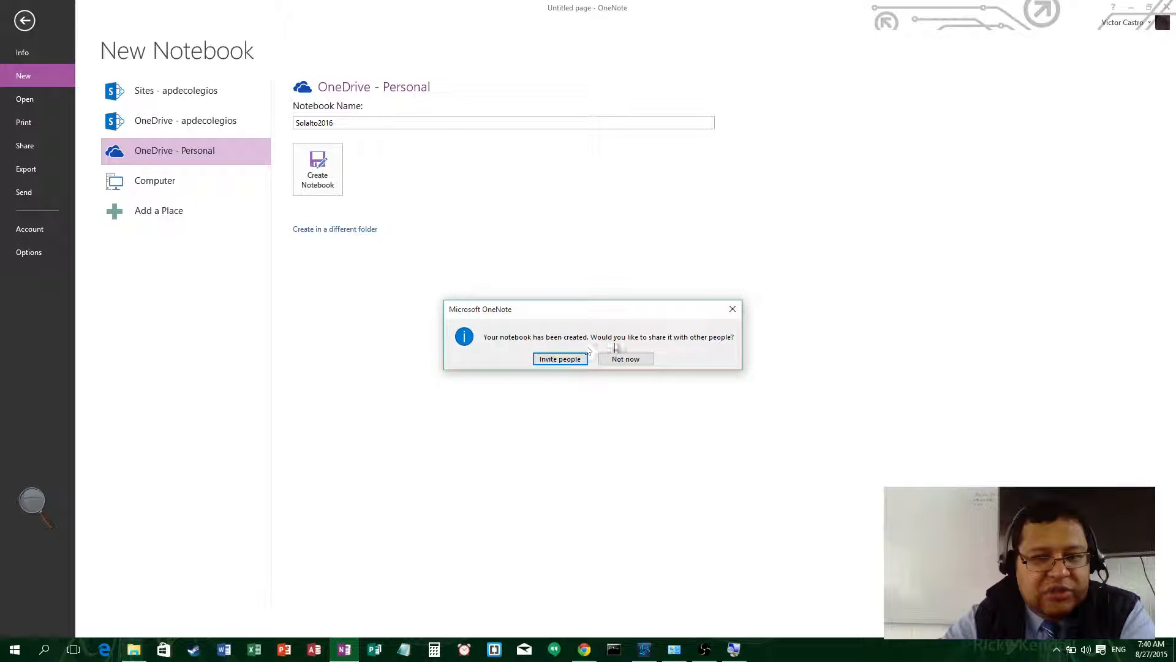
{"action": "left_click", "coordinate": [624, 360]}
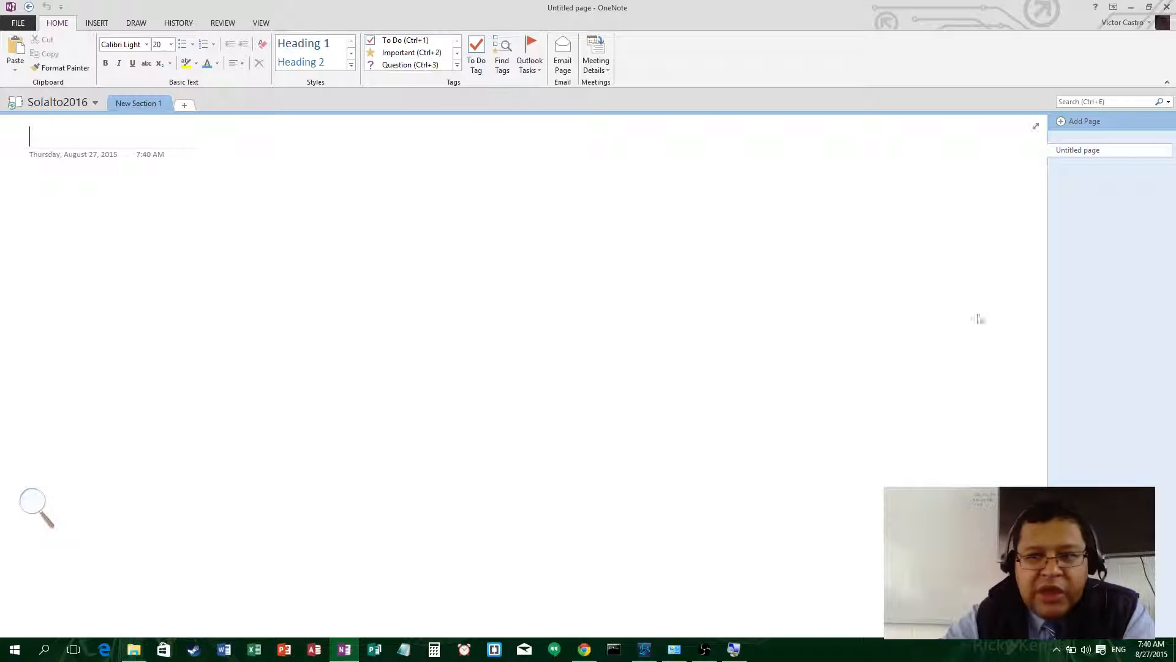
- Confirm Solalto2016 appears in the notebook list, then close the list
{"action": "left_click", "coordinate": [49, 107]}
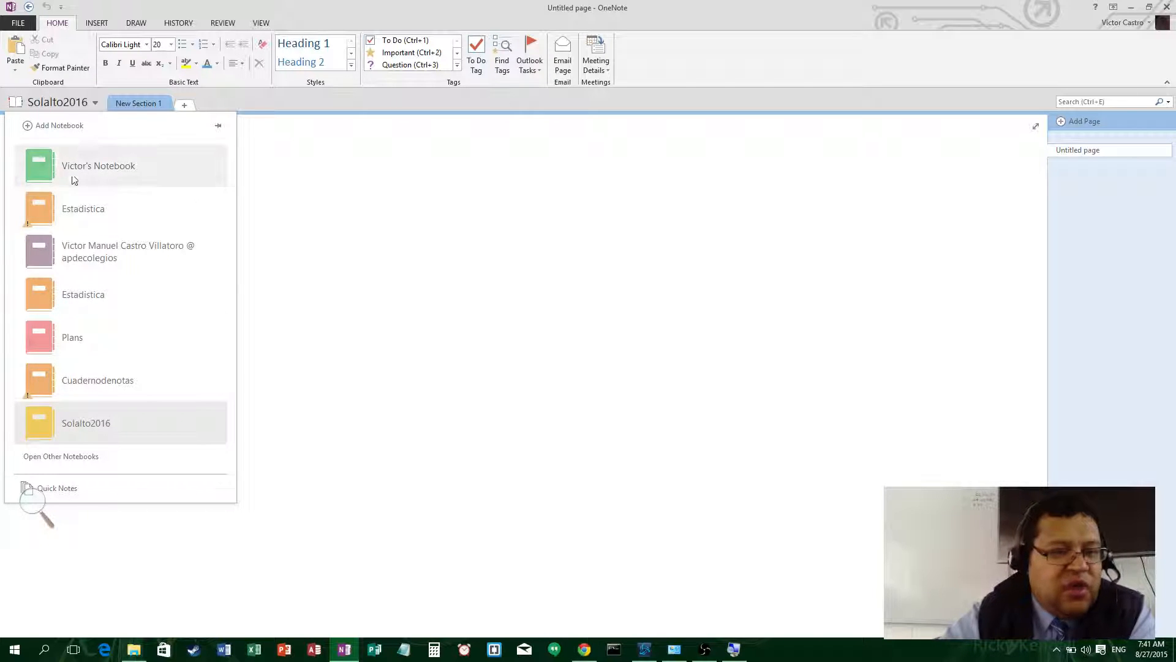
{"action": "left_click", "coordinate": [344, 380]}
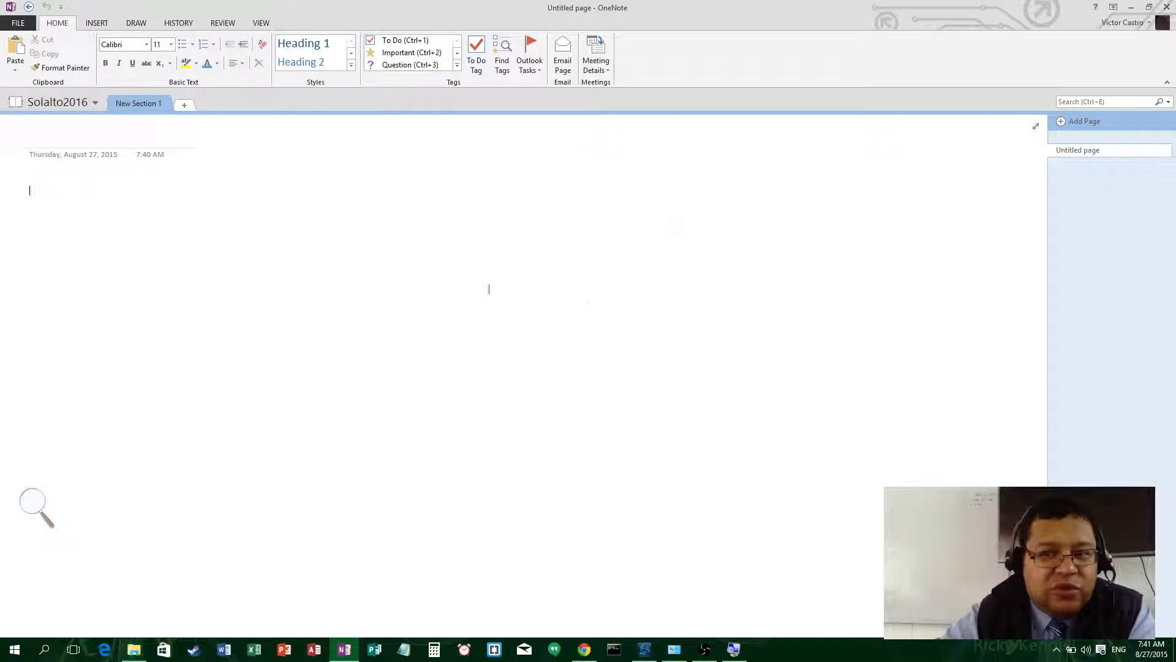
- Rename the New Section 1 section to ITGS
{"action": "double_click", "coordinate": [144, 104]}
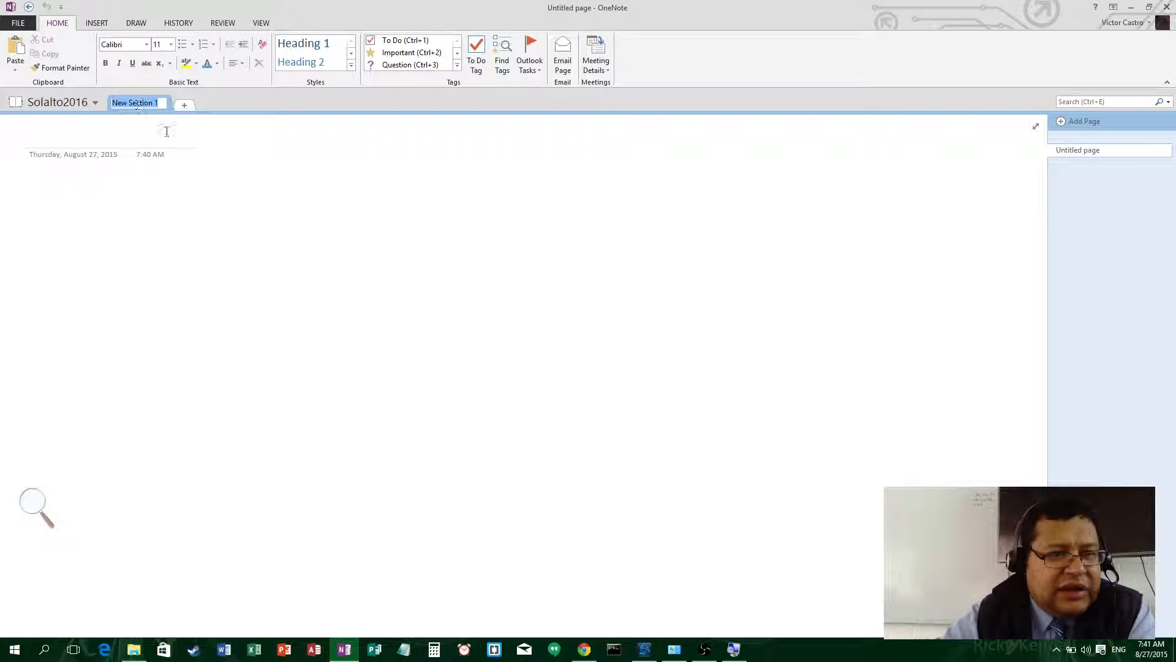
{"action": "left_click", "coordinate": [172, 155]}
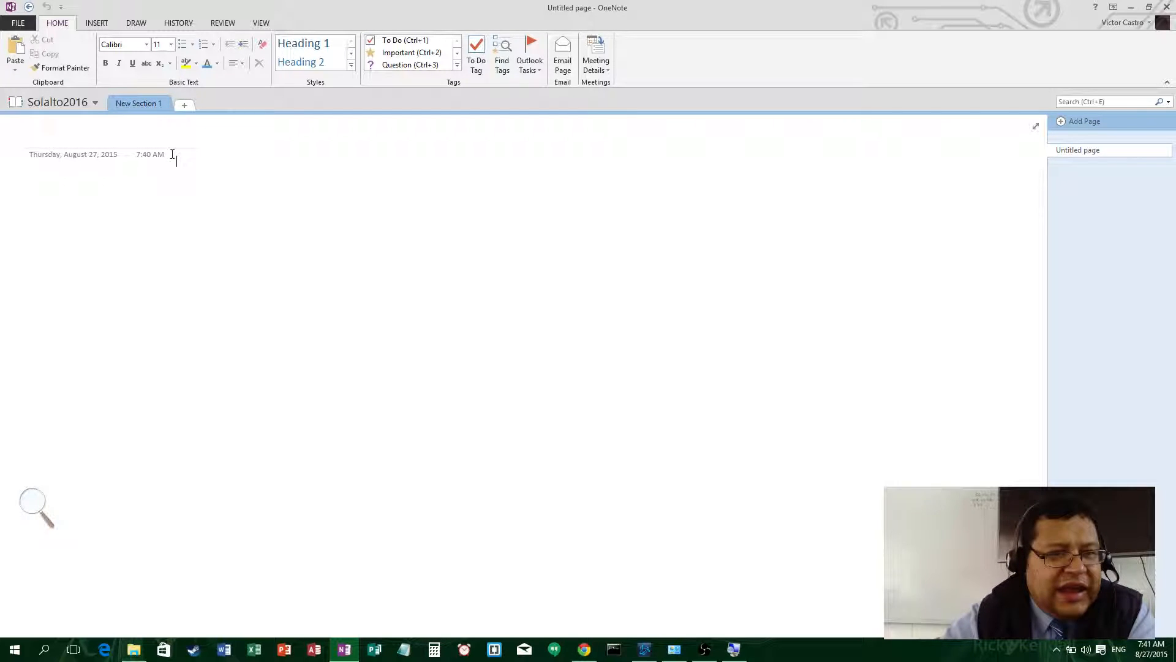
{"action": "double_click", "coordinate": [145, 103]}
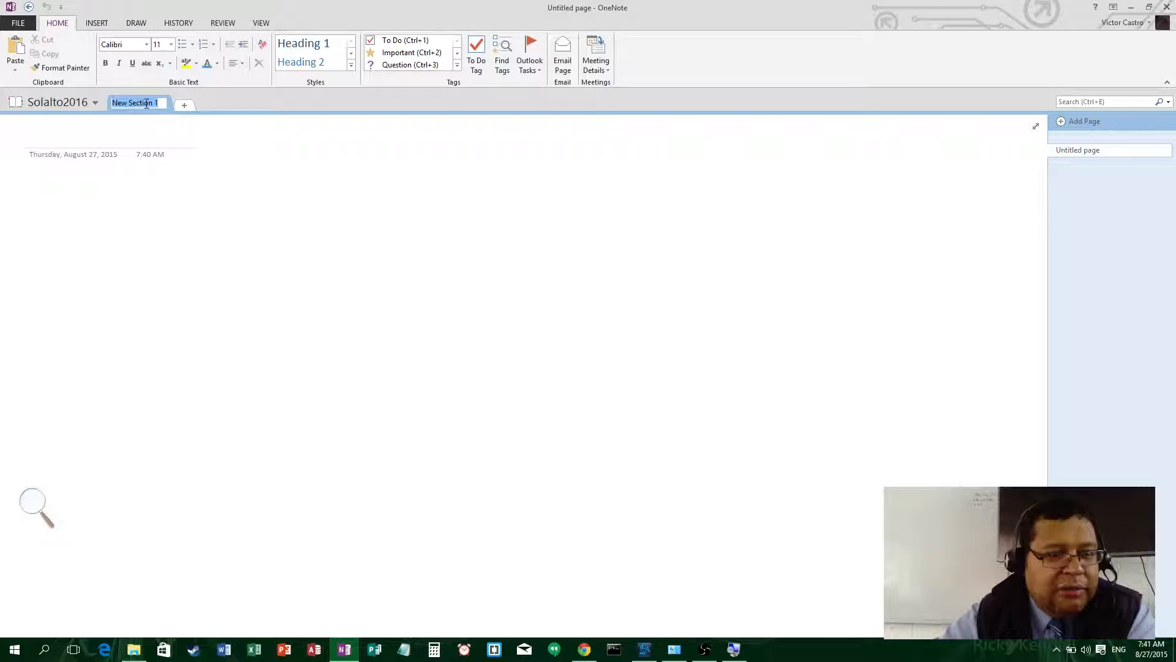
{"action": "type", "text": "IG"}
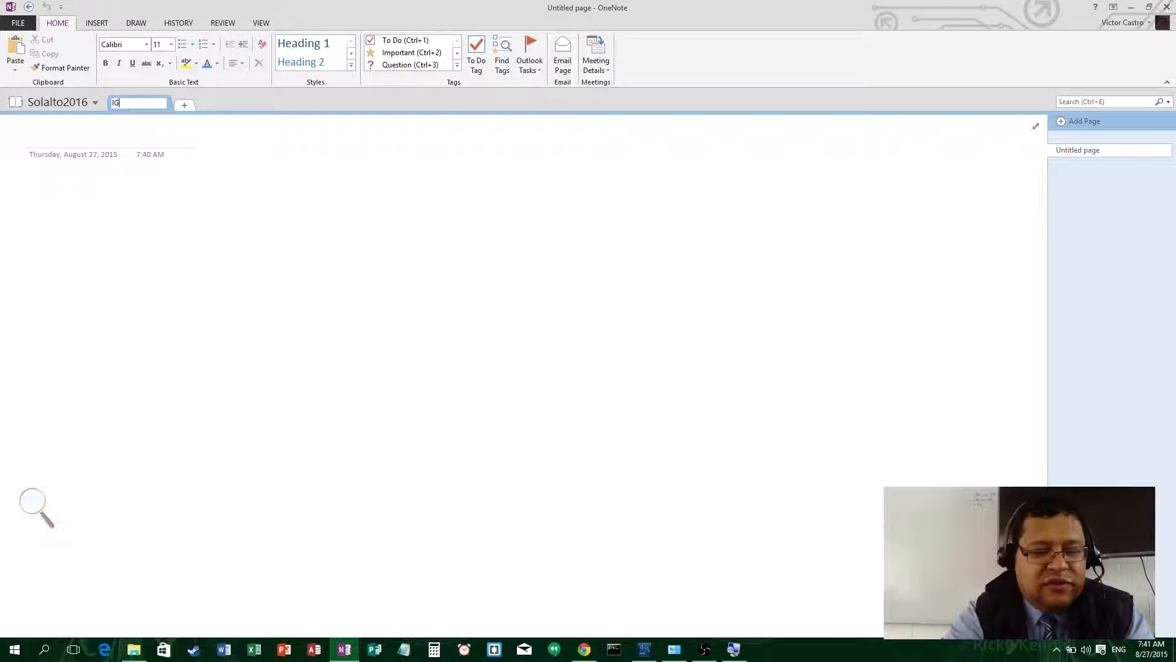
{"action": "type", "text": "TGS"}
{"action": "key", "text": "Return"}
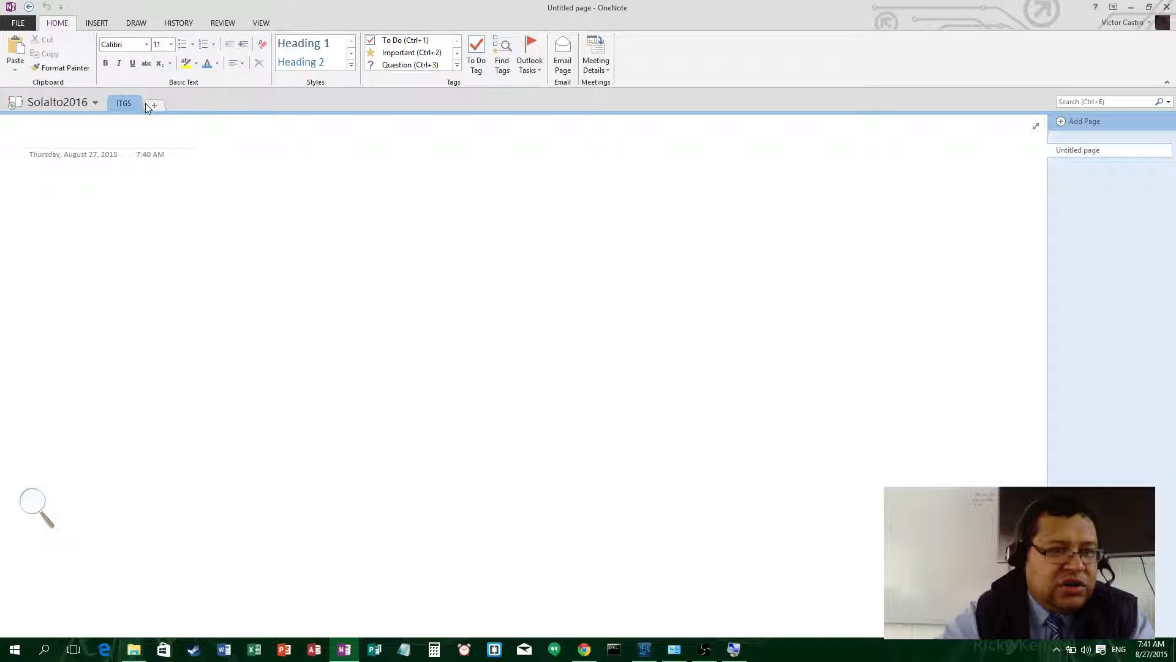
- Add a Biology section after ITGS, then go back to the ITGS section
{"action": "left_click", "coordinate": [153, 106]}
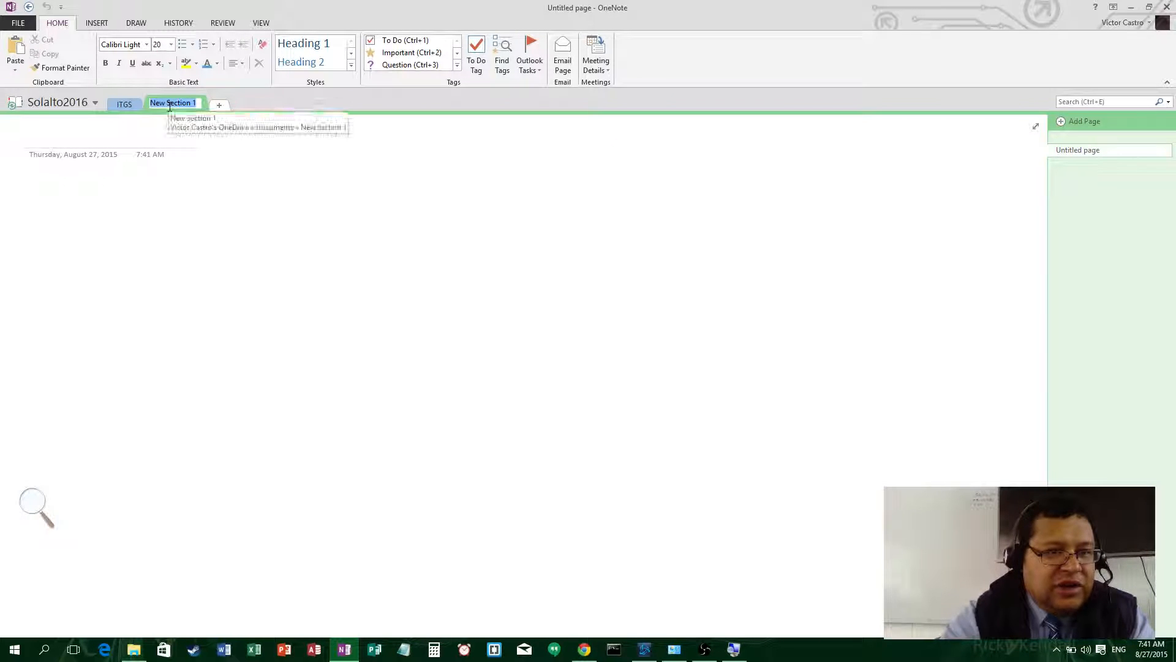
{"action": "type", "text": "Bi"}
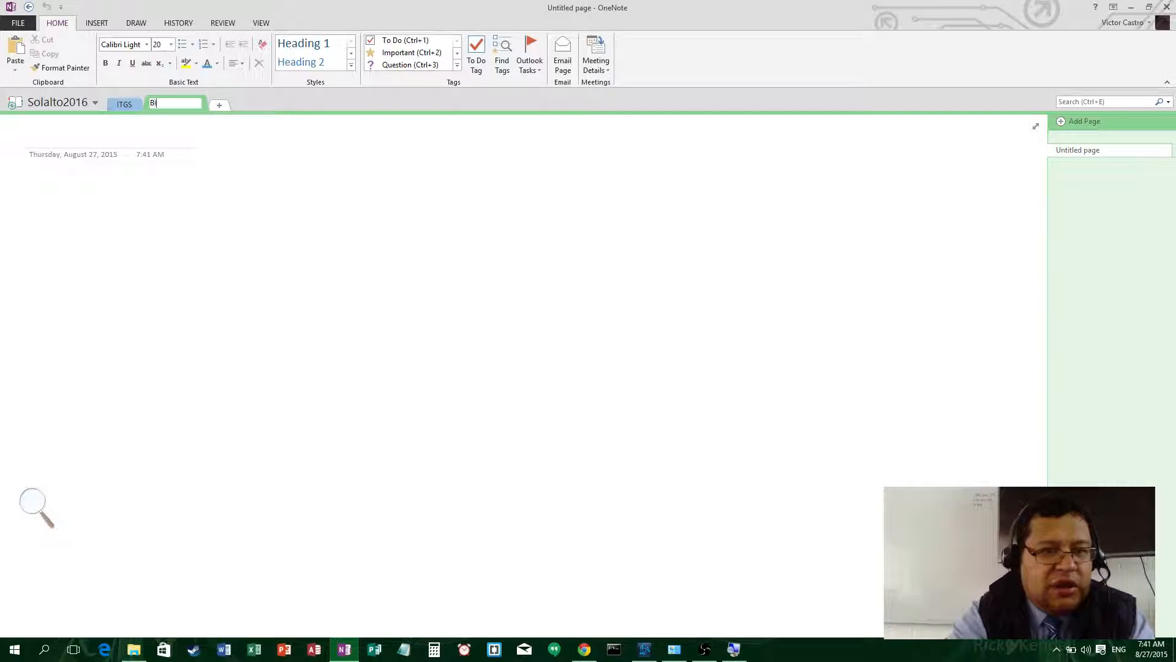
{"action": "type", "text": "ology"}
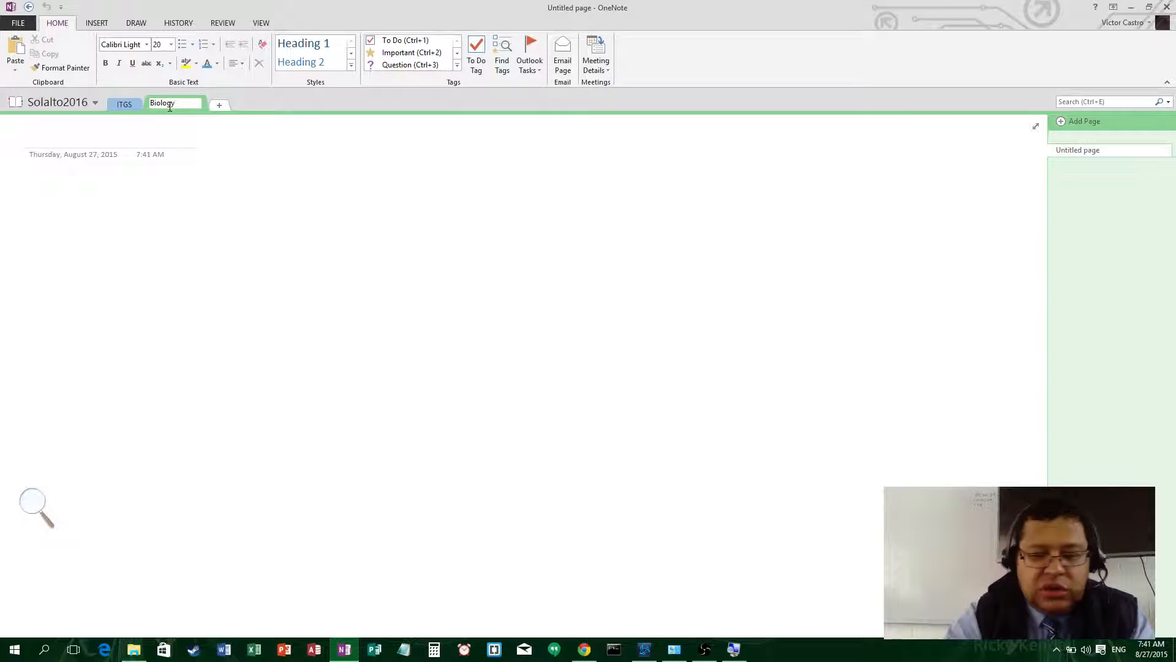
{"action": "key", "text": "Return"}
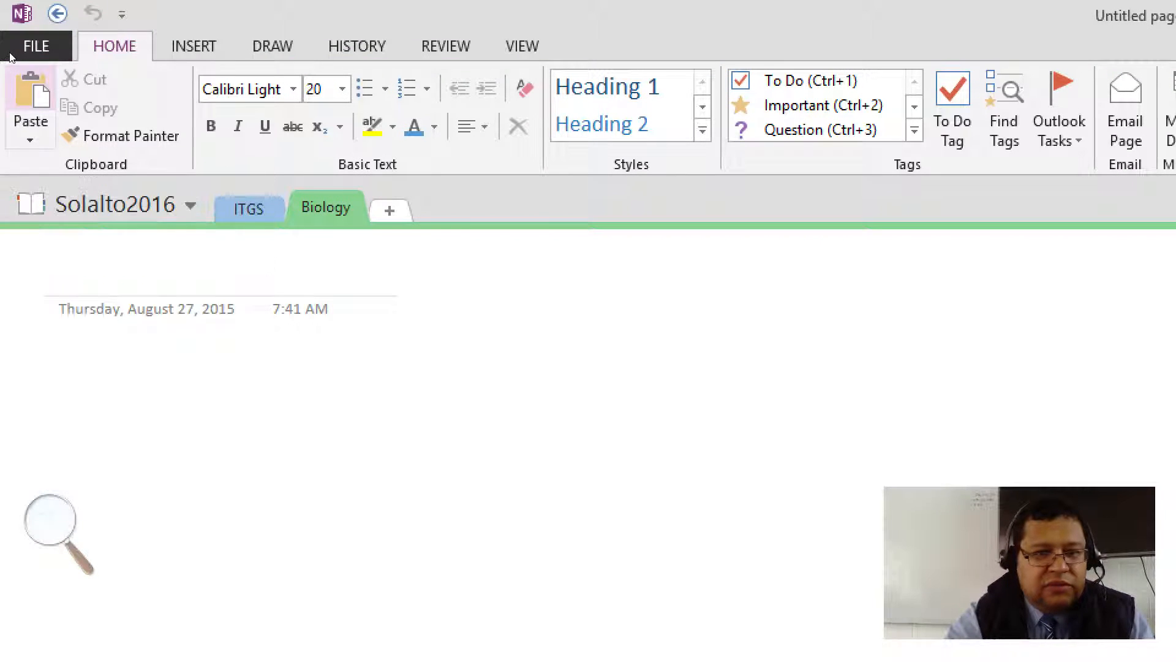
{"action": "type", "text": "---"}
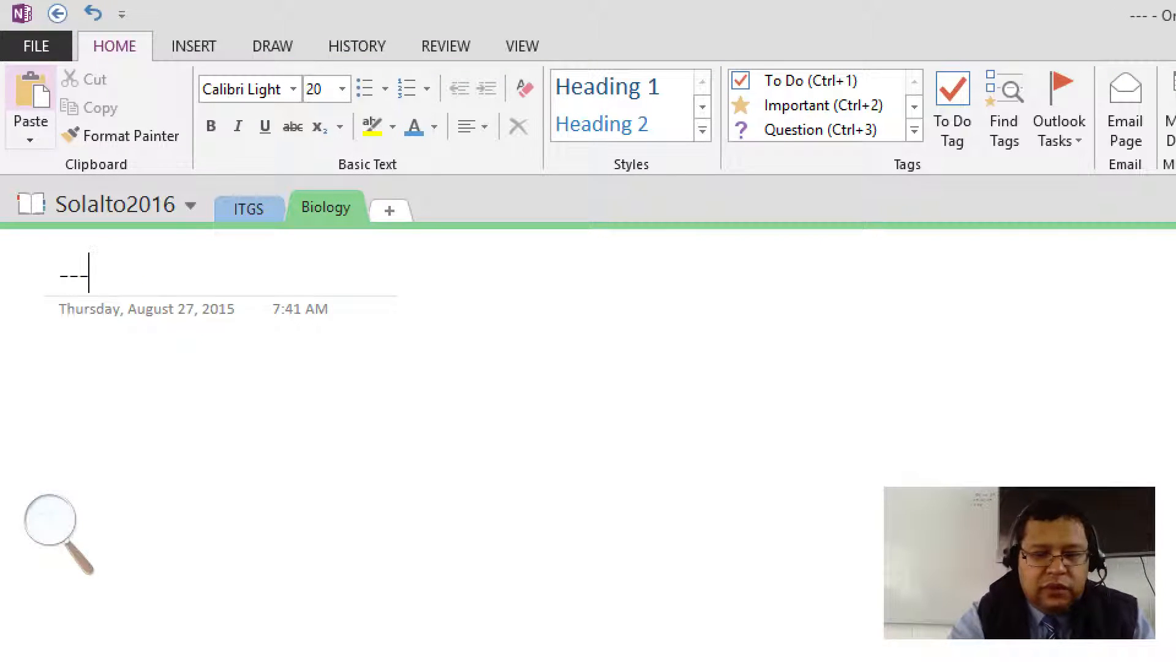
{"action": "key", "text": "BackSpace"}
{"action": "key", "text": "BackSpace"}
{"action": "key", "text": "BackSpace"}
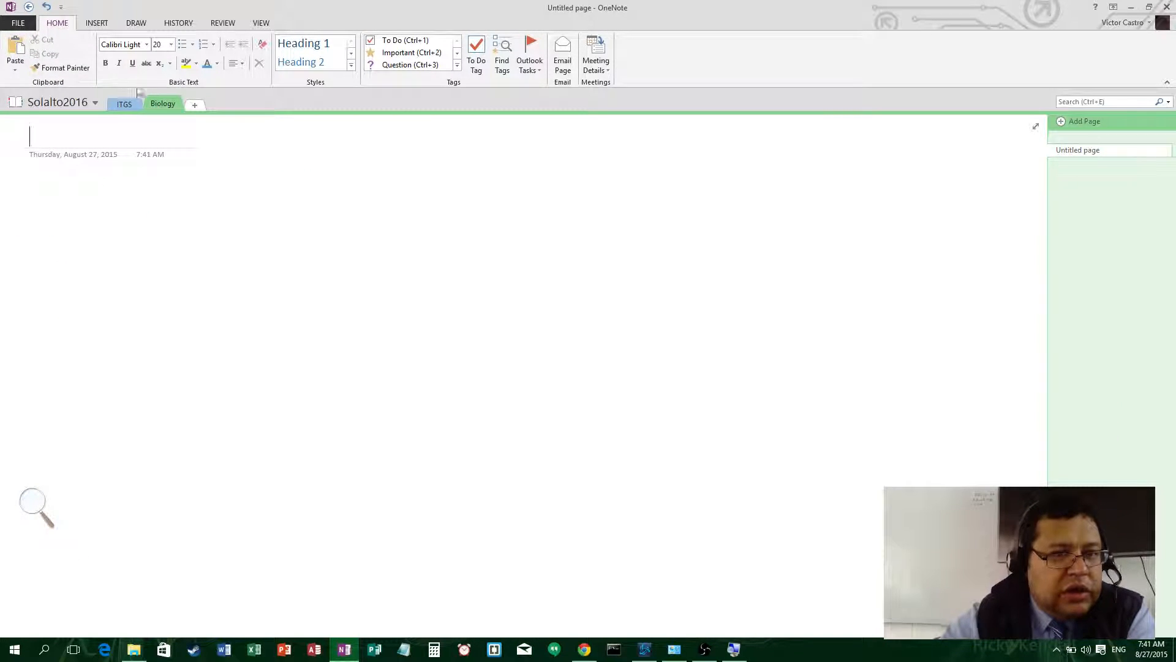
{"action": "left_click", "coordinate": [124, 104]}
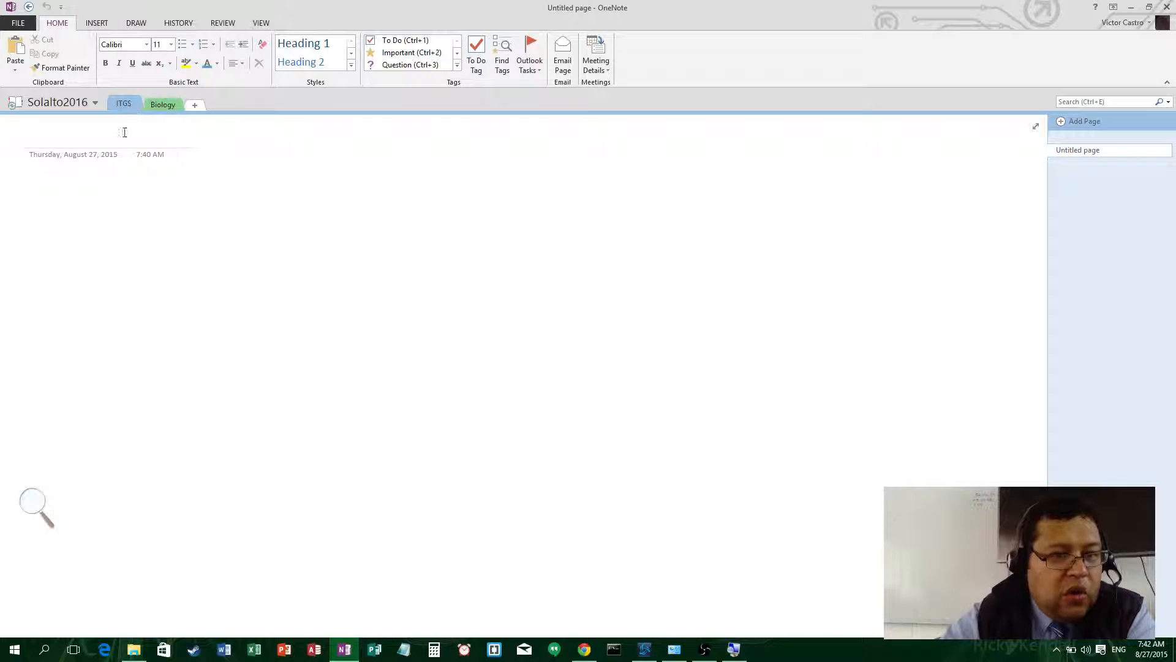
- Create the ITGS2016 notebook on OneDrive - Personal, skipping sharing
{"action": "left_click", "coordinate": [75, 103]}
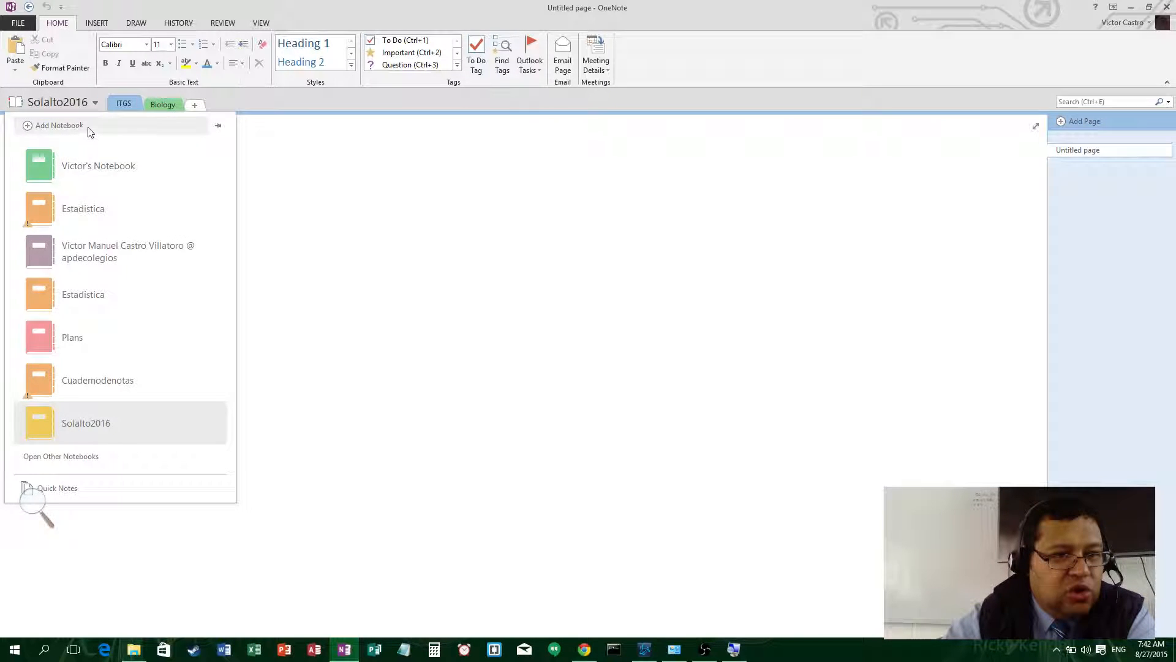
{"action": "left_click", "coordinate": [88, 127]}
{"action": "left_click", "coordinate": [221, 148]}
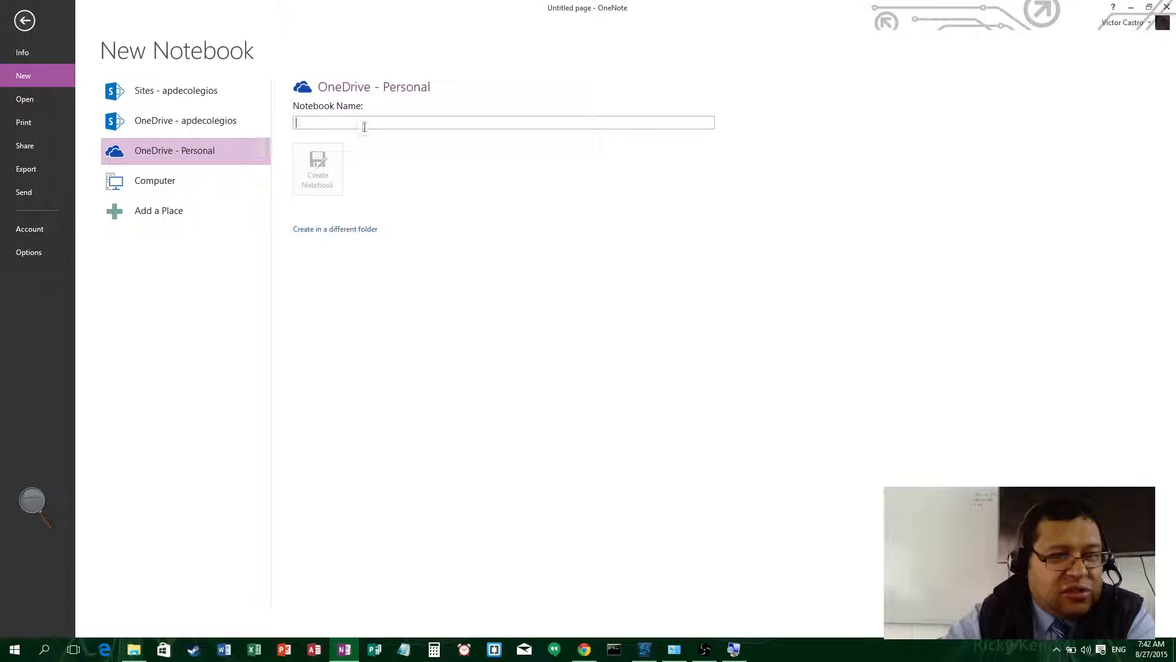
{"action": "type", "text": "IT"}
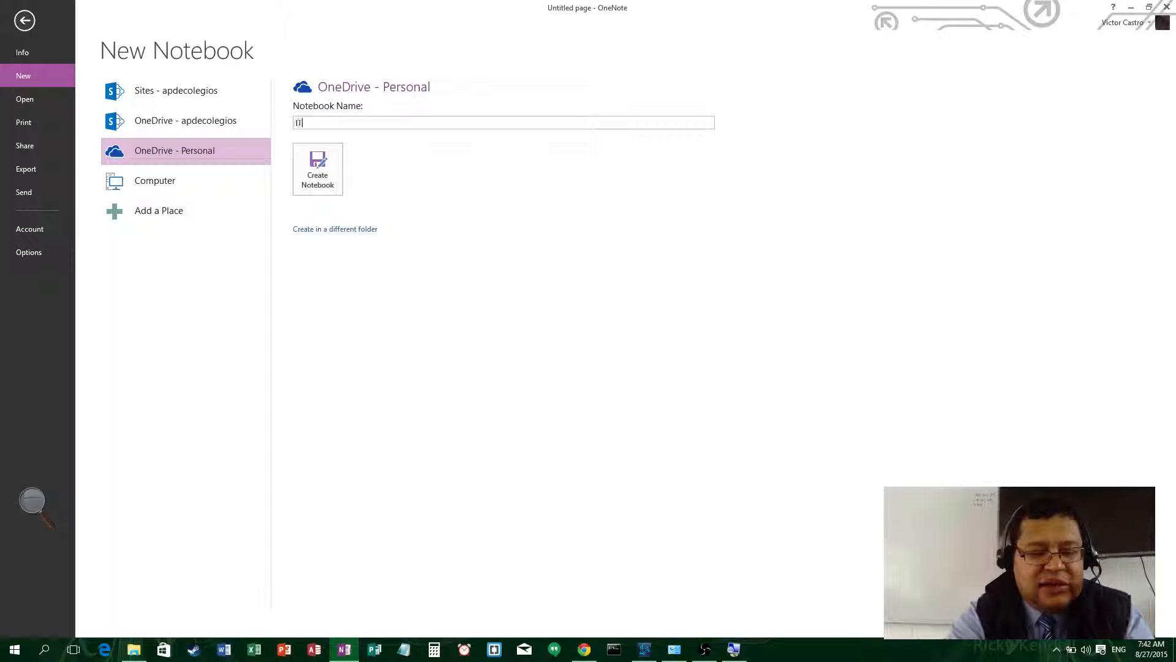
{"action": "type", "text": "GS2016"}
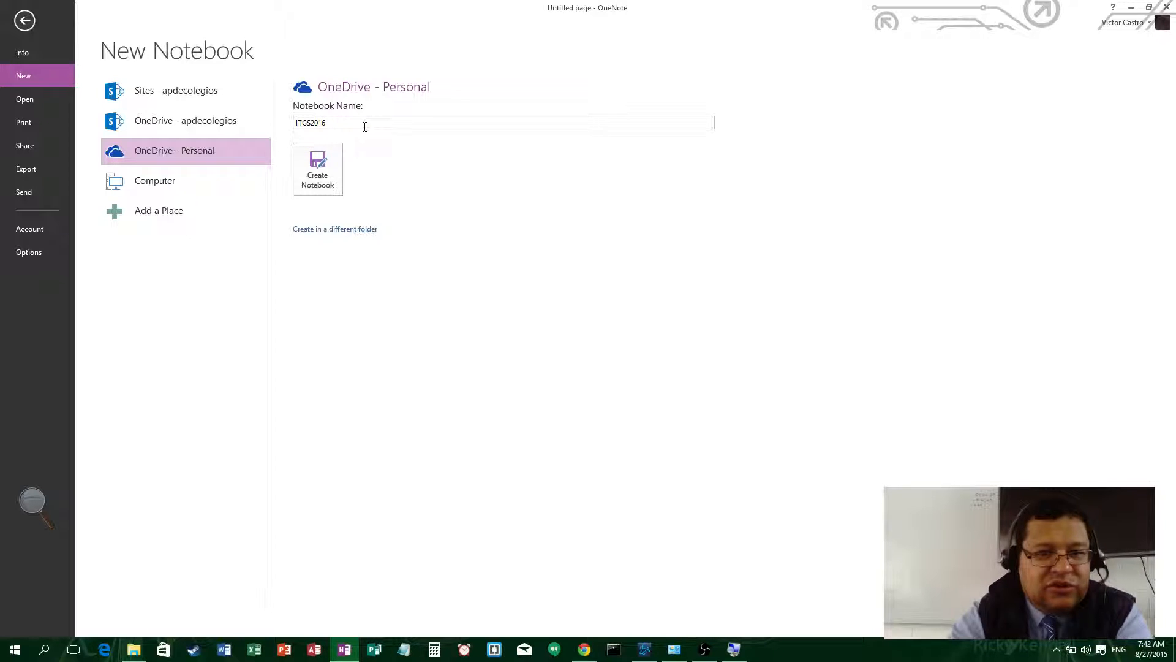
{"action": "double_click", "coordinate": [365, 126]}
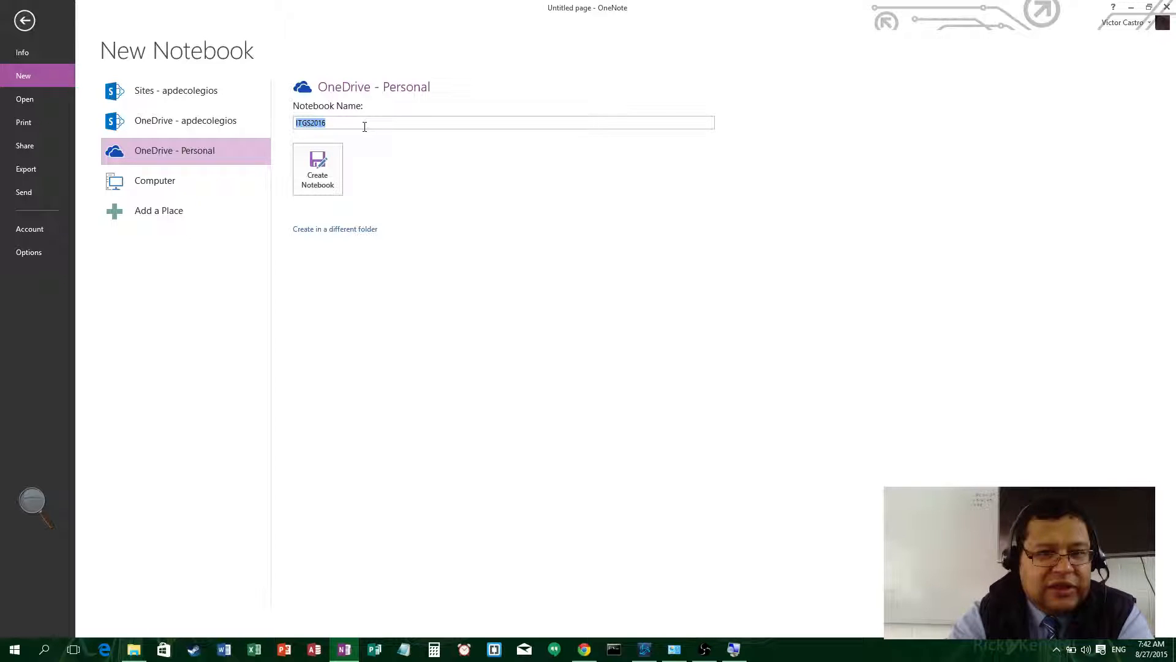
{"action": "left_click", "coordinate": [318, 192]}
{"action": "left_click", "coordinate": [637, 363]}
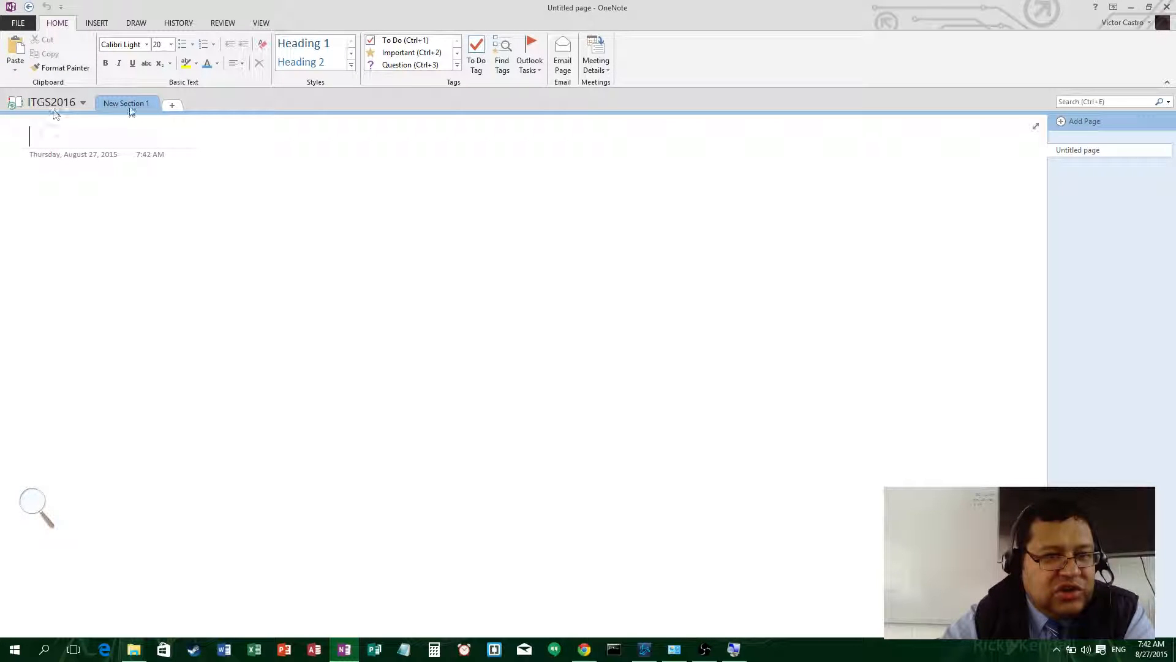
- Name the sections 1st Bimester and 2nd bimester, then return to 1st Bimester
{"action": "double_click", "coordinate": [132, 104]}
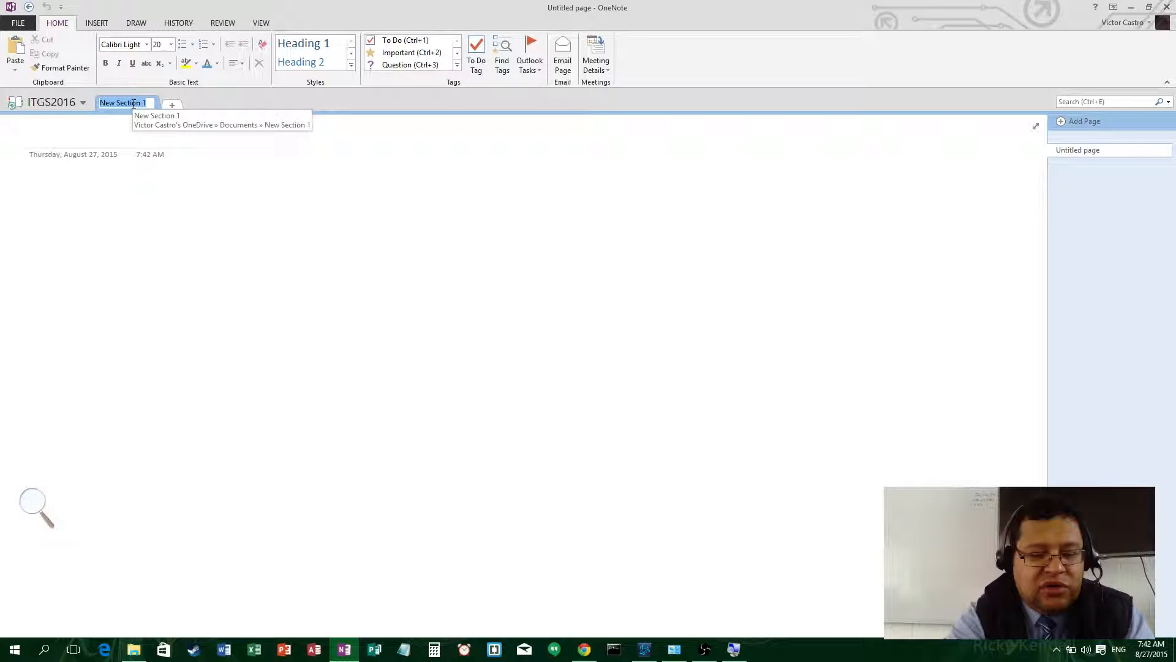
{"action": "type", "text": "1st "}
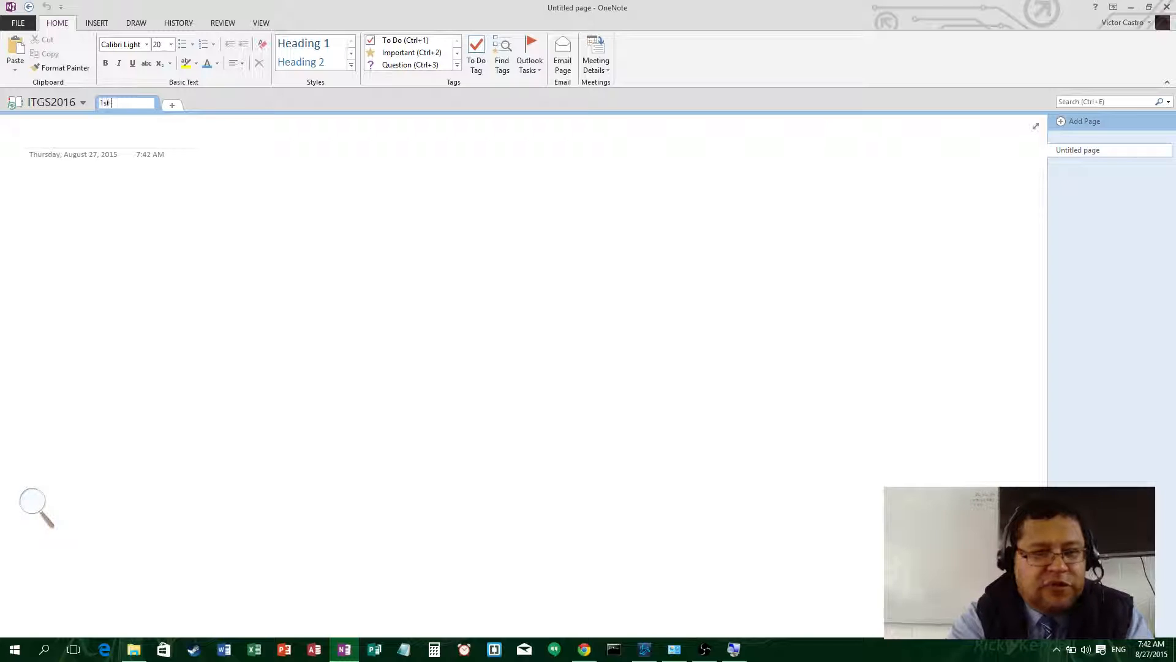
{"action": "type", "text": "Bimest"}
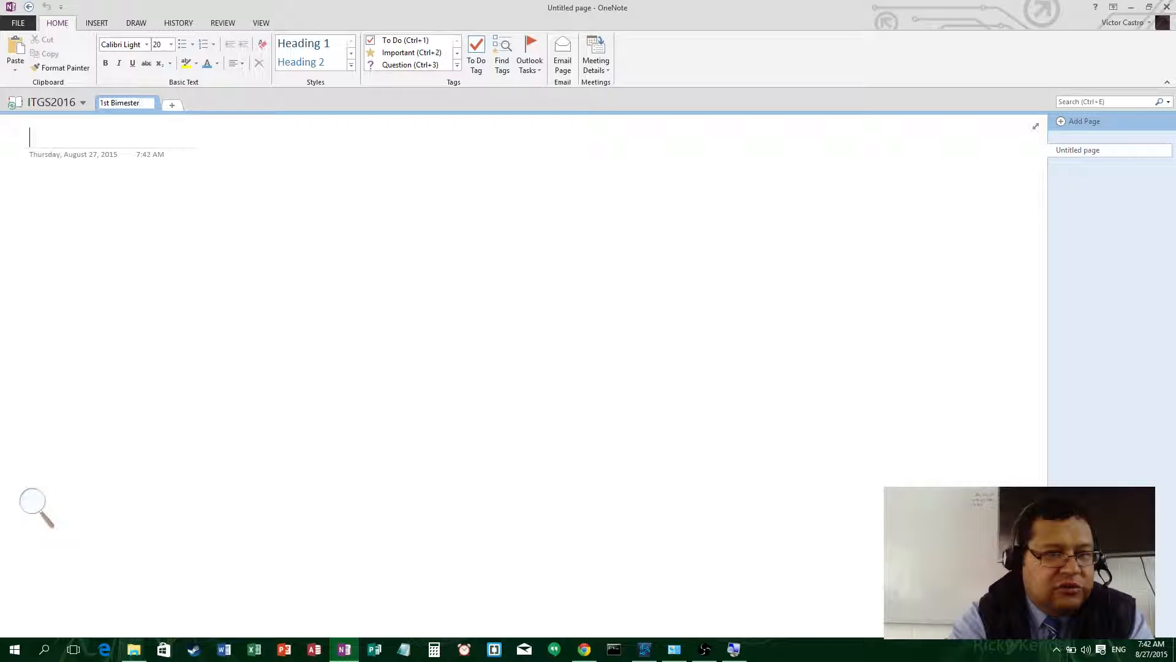
{"action": "type", "text": "er"}
{"action": "key", "text": "Return"}
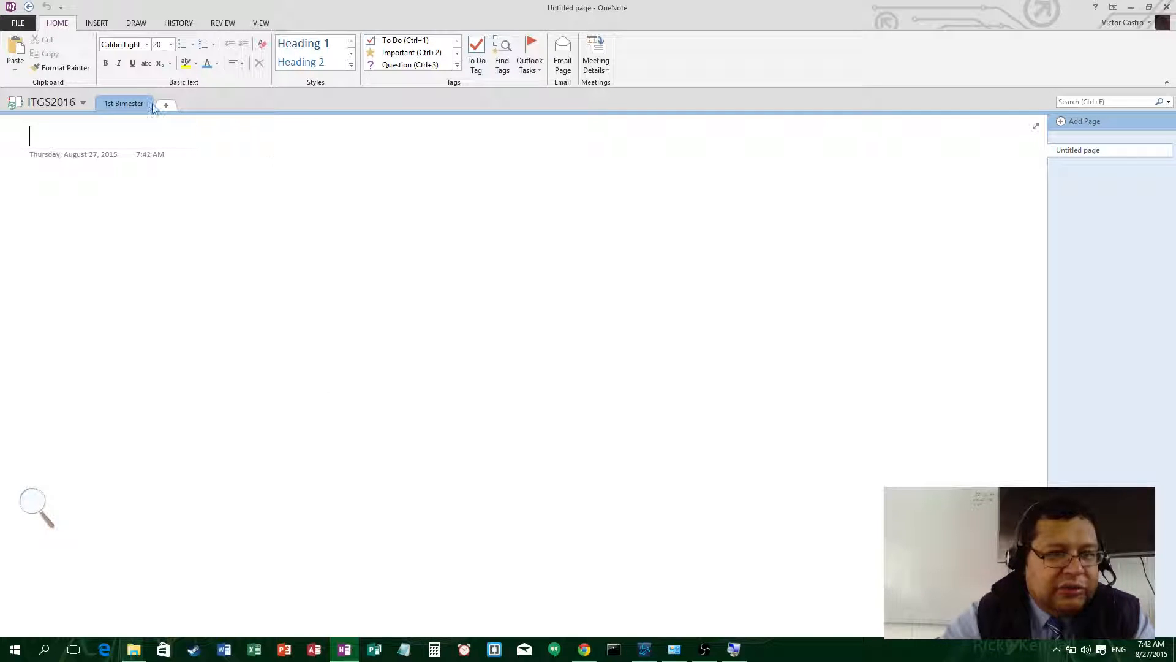
{"action": "left_click", "coordinate": [172, 105]}
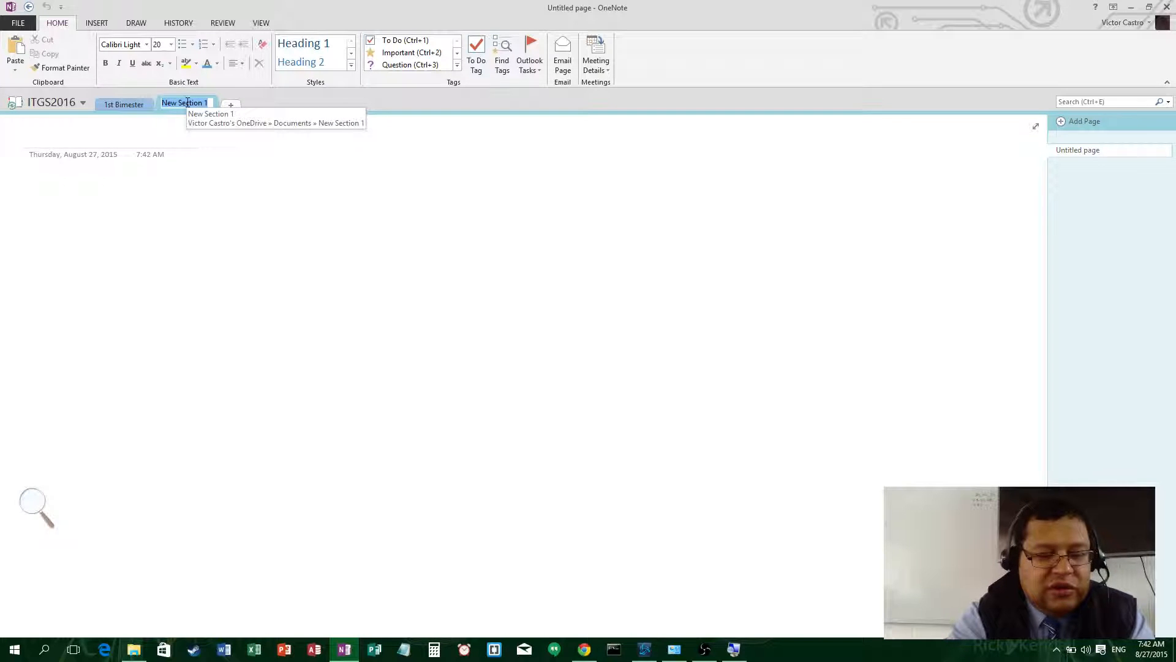
{"action": "type", "text": "2nd bimester"}
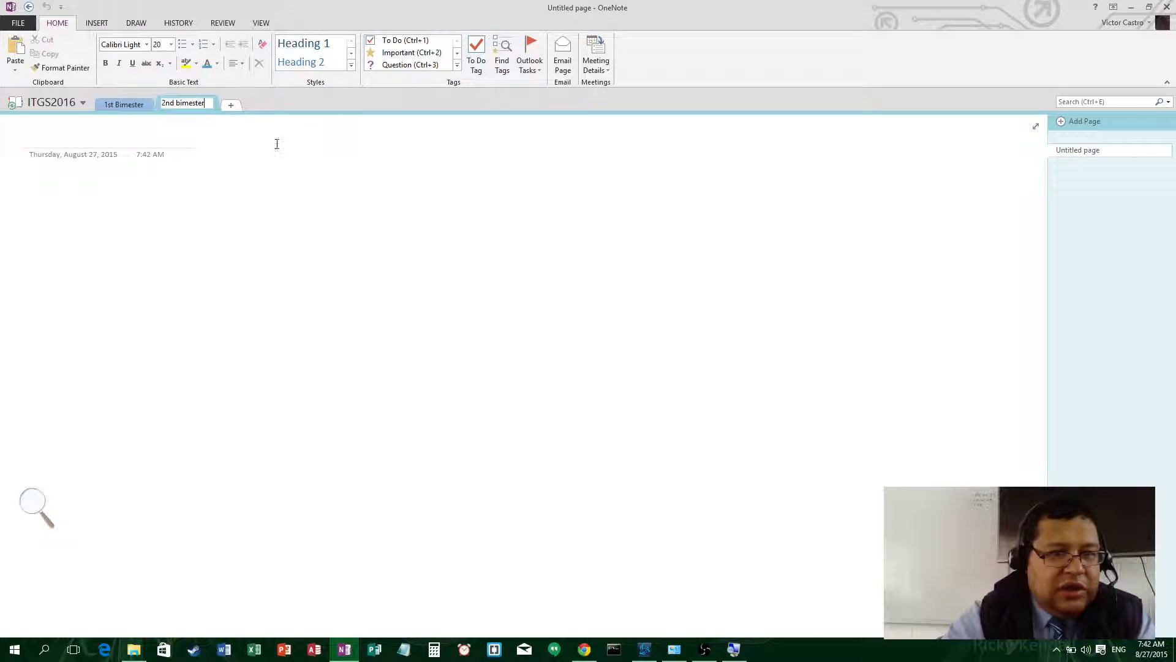
{"action": "key", "text": "Return"}
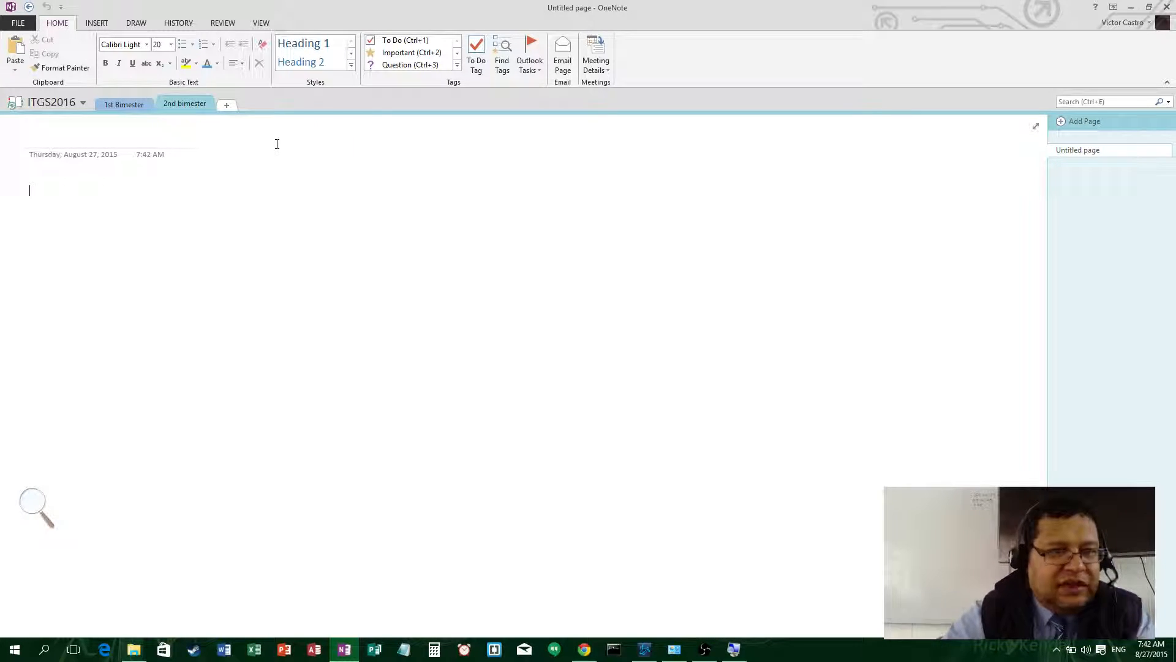
{"action": "left_click", "coordinate": [121, 104]}
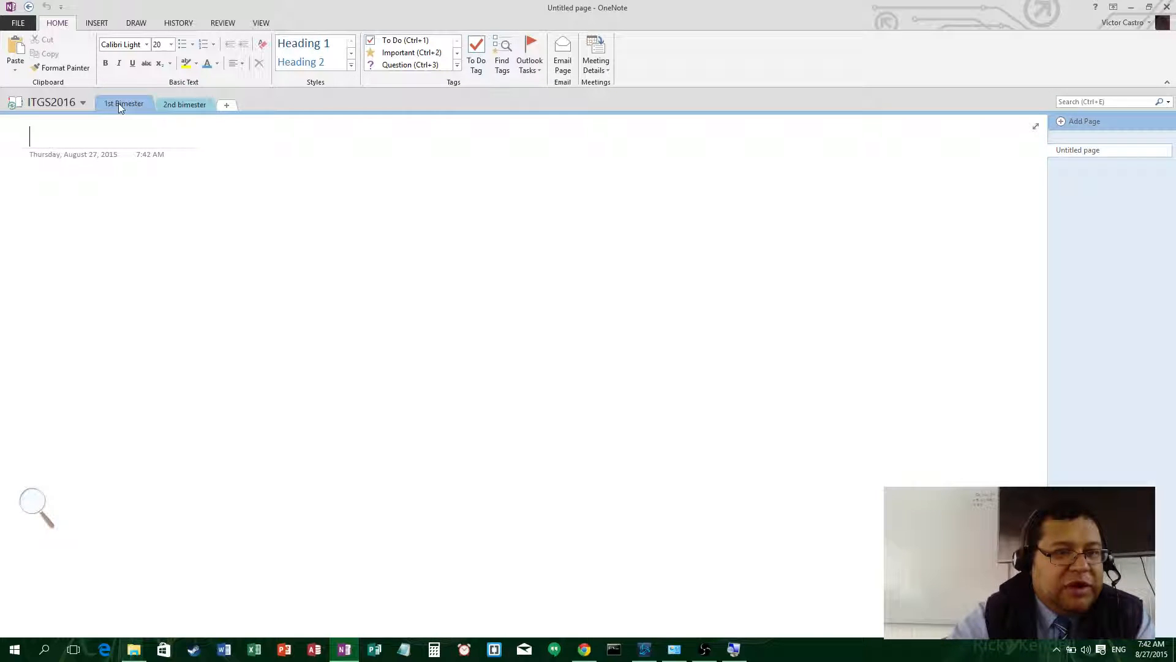
- Pin the Notebooks pane open beside the page and open the ITGS2016 notebook from it
{"action": "left_click", "coordinate": [79, 101]}
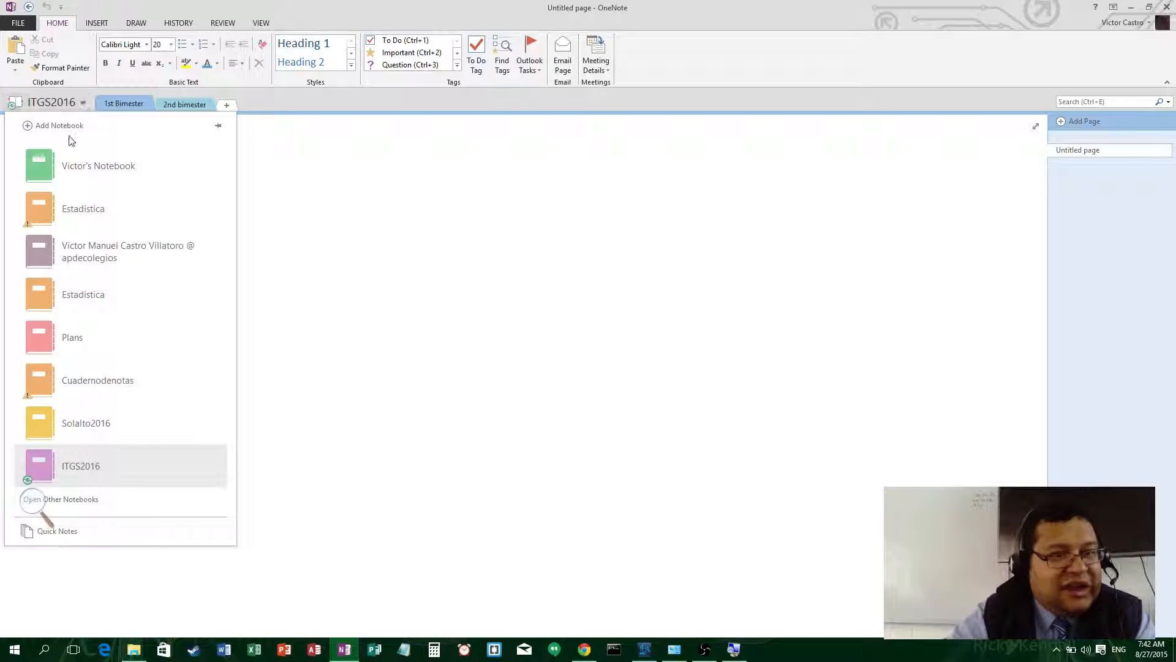
{"action": "left_click", "coordinate": [113, 422]}
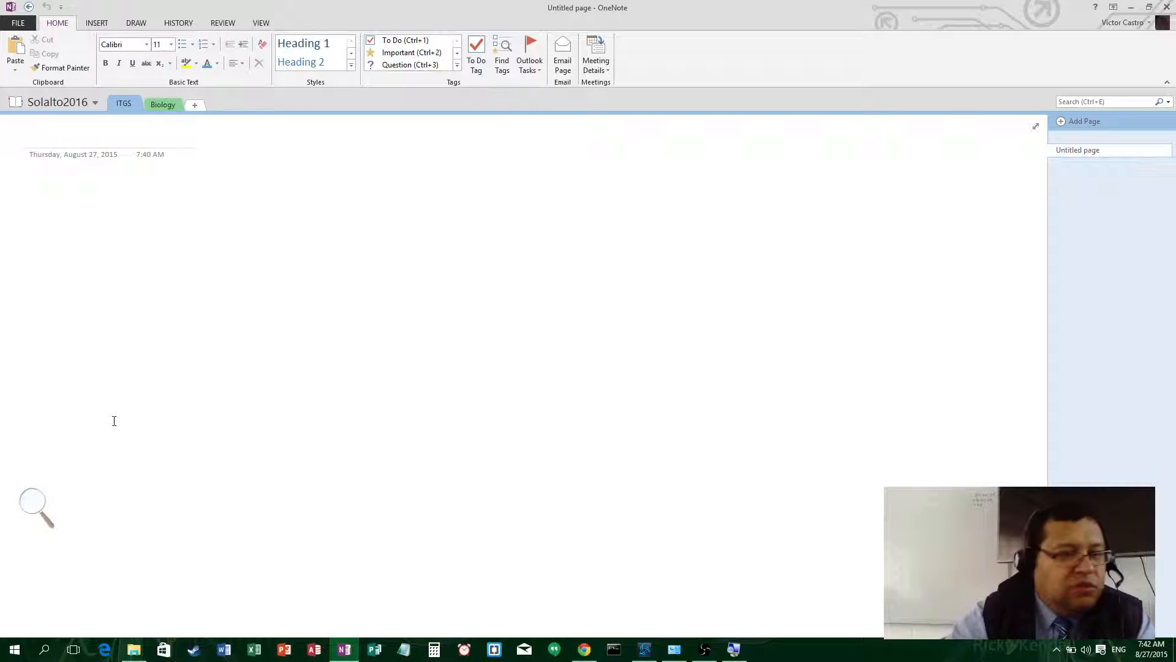
{"action": "left_click", "coordinate": [54, 103]}
{"action": "left_click", "coordinate": [52, 101]}
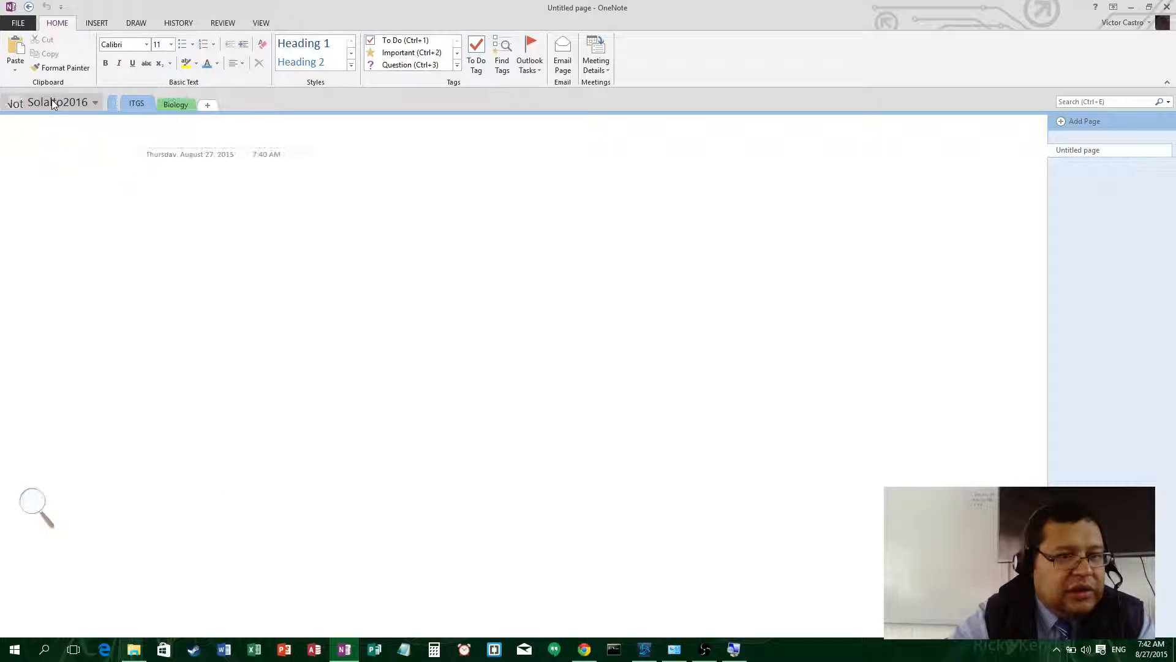
{"action": "left_click", "coordinate": [145, 189]}
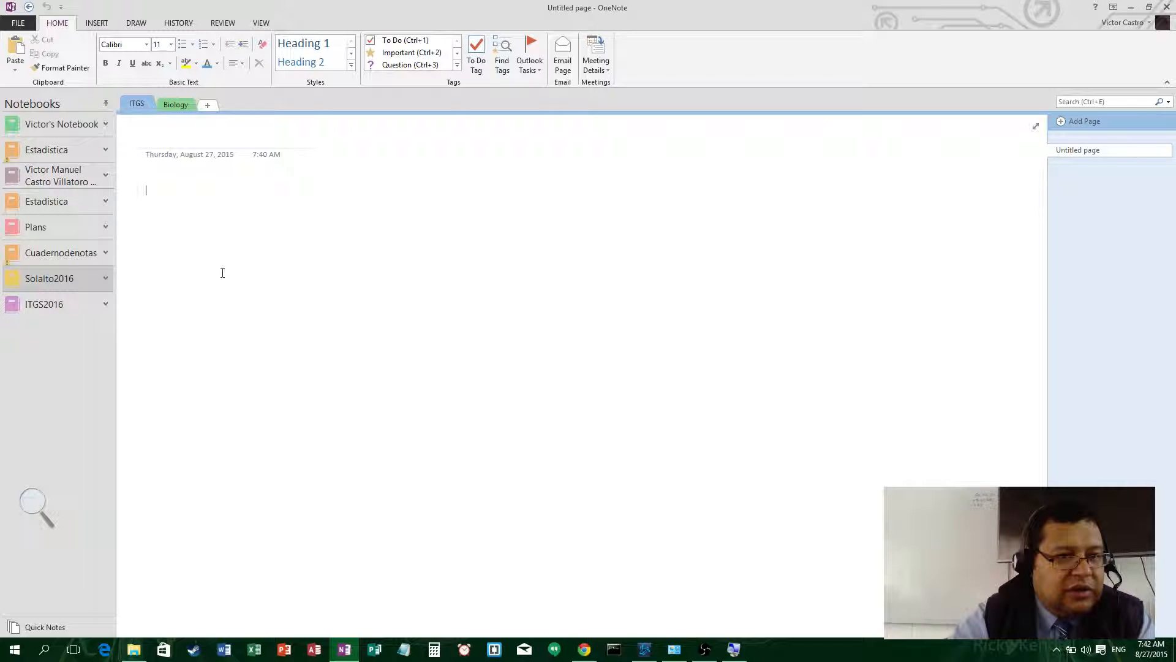
{"action": "left_click", "coordinate": [160, 106]}
{"action": "left_click", "coordinate": [147, 106]}
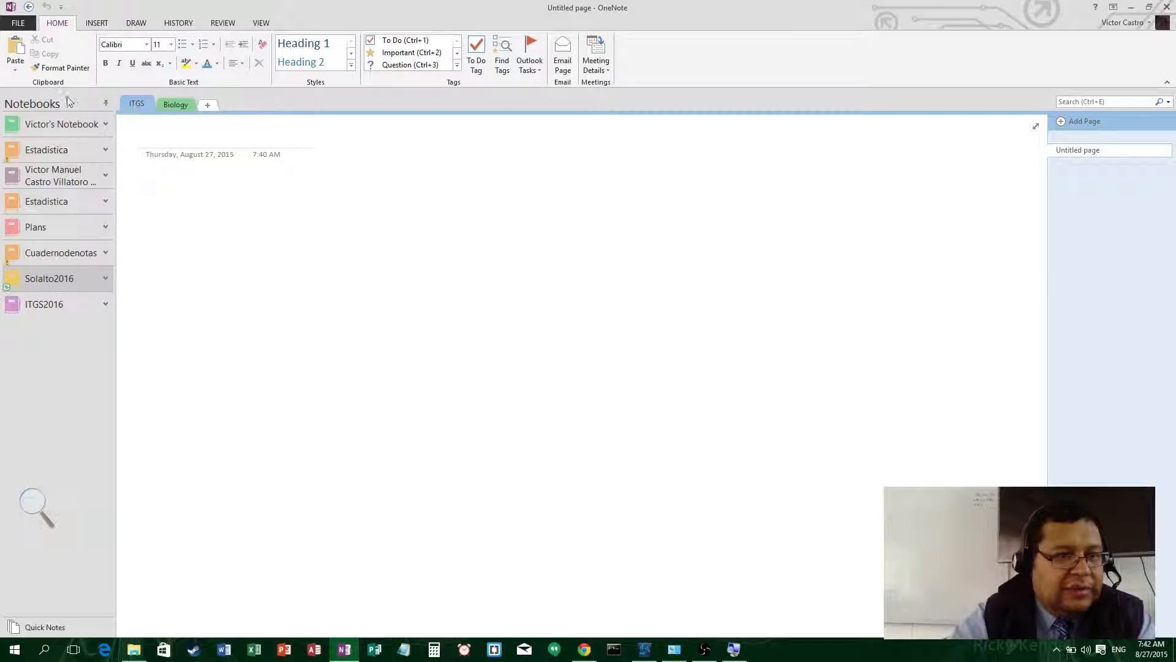
{"action": "left_click", "coordinate": [43, 305]}
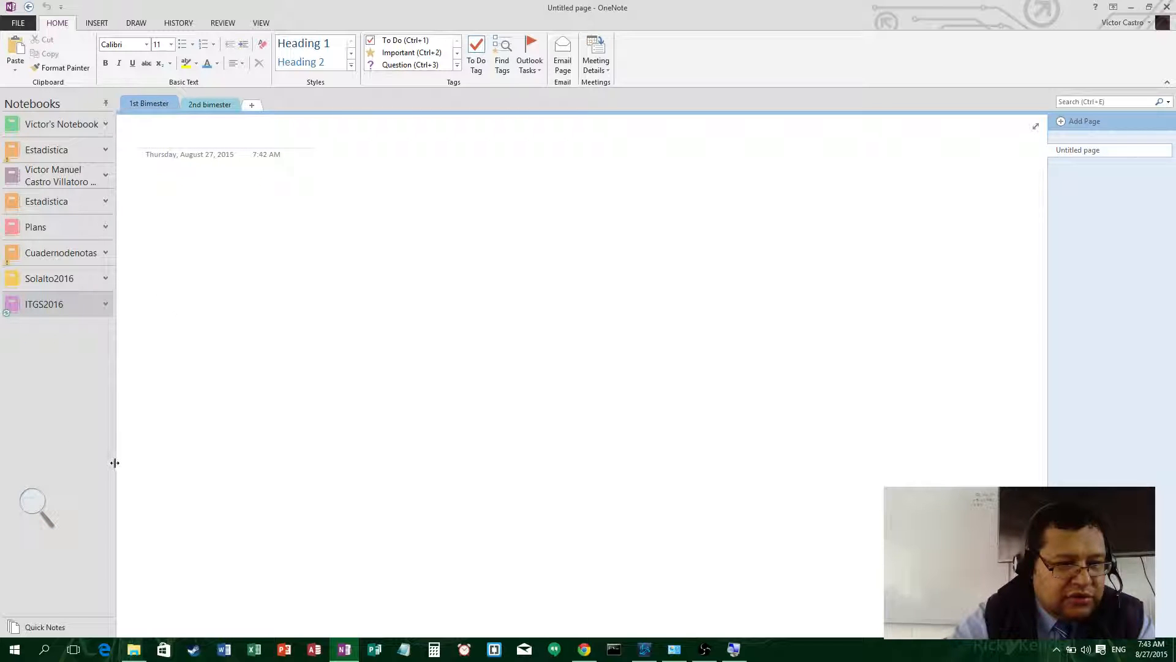
- Resize the notebooks pane, then toggle Full Page View on and back to normal view
{"action": "mouse_move", "coordinate": [115, 462]}
{"action": "left_mouse_down"}
{"action": "mouse_move", "coordinate": [55, 426]}
{"action": "mouse_move", "coordinate": [127, 406]}
{"action": "left_mouse_up"}
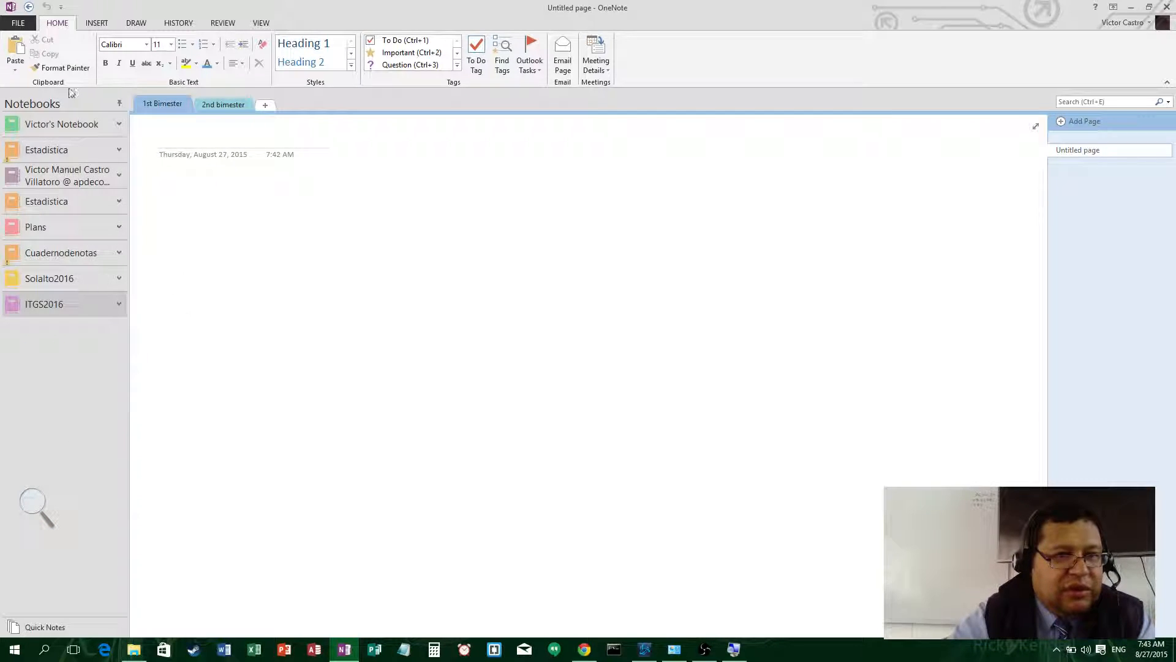
{"action": "left_click", "coordinate": [130, 23]}
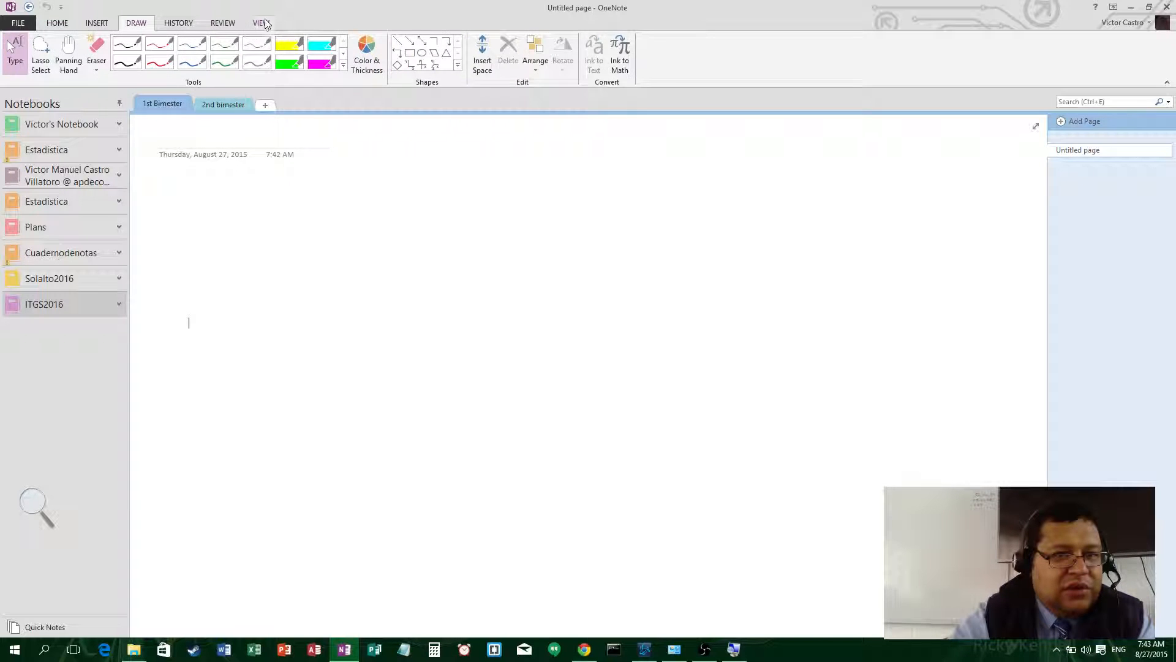
{"action": "left_click", "coordinate": [262, 23]}
{"action": "key", "text": "F11"}
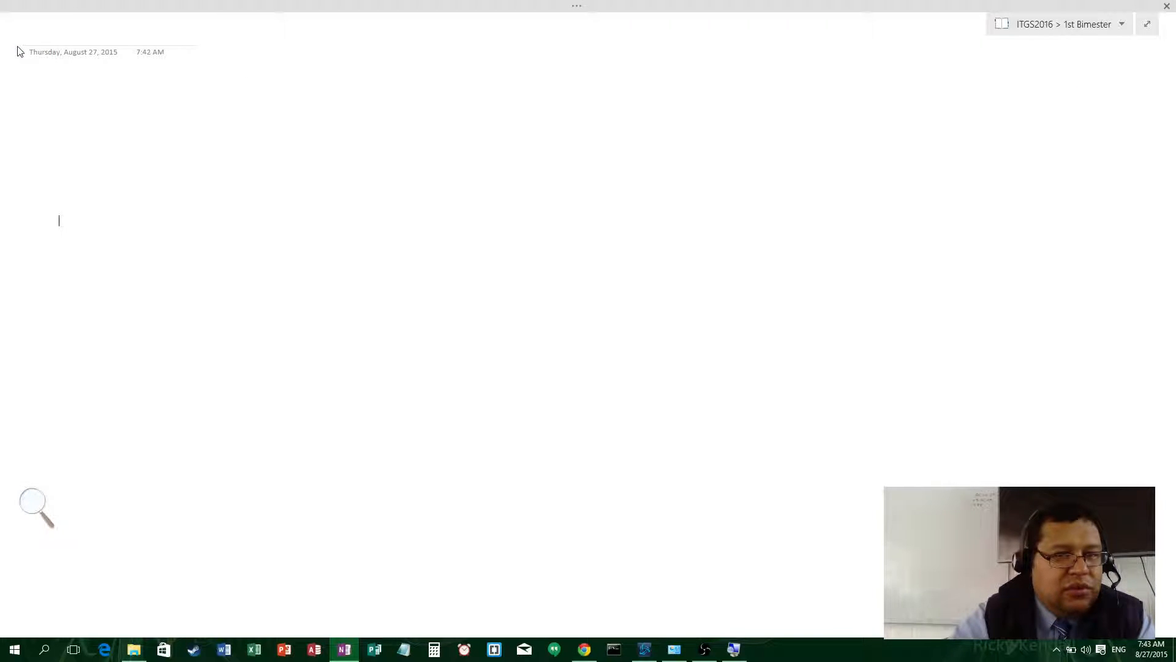
{"action": "left_click", "coordinate": [1148, 23]}
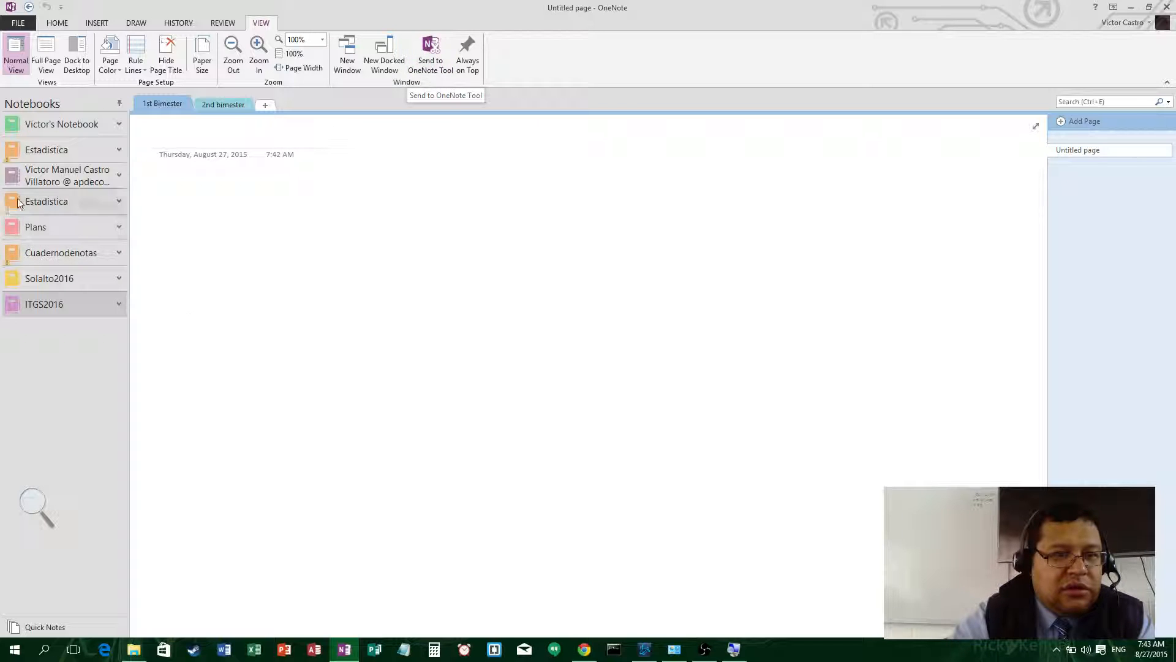
- Unpin the Notebooks pane into a compact ITGS2016 switcher and open the notebook list
{"action": "left_click", "coordinate": [188, 322]}
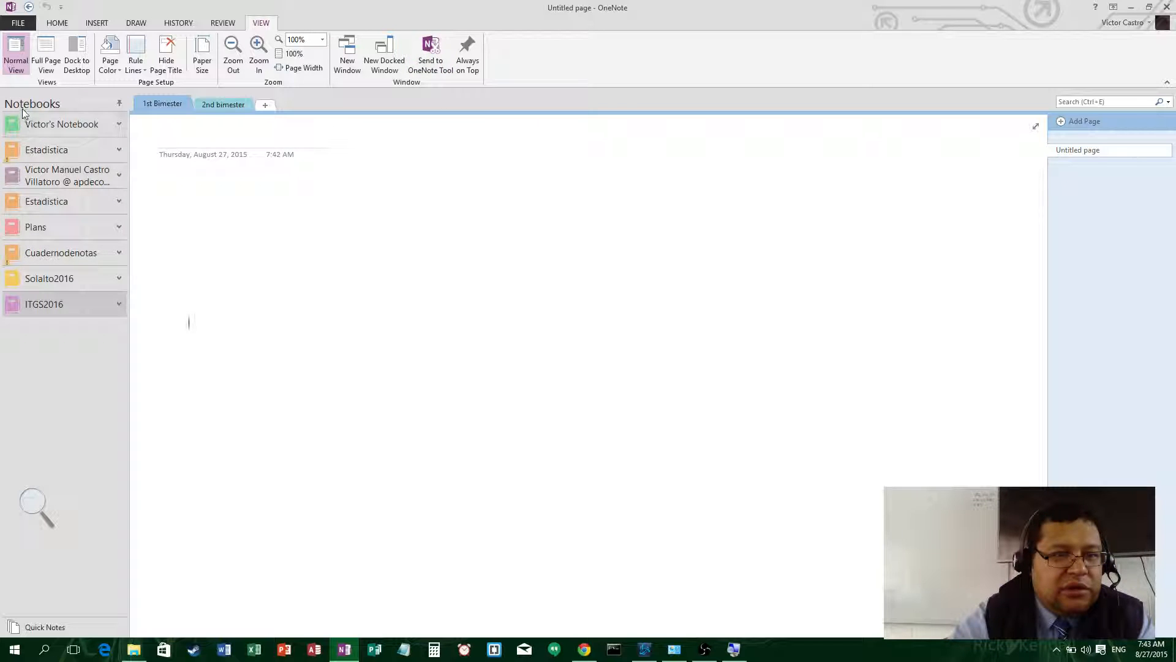
{"action": "left_click", "coordinate": [119, 104]}
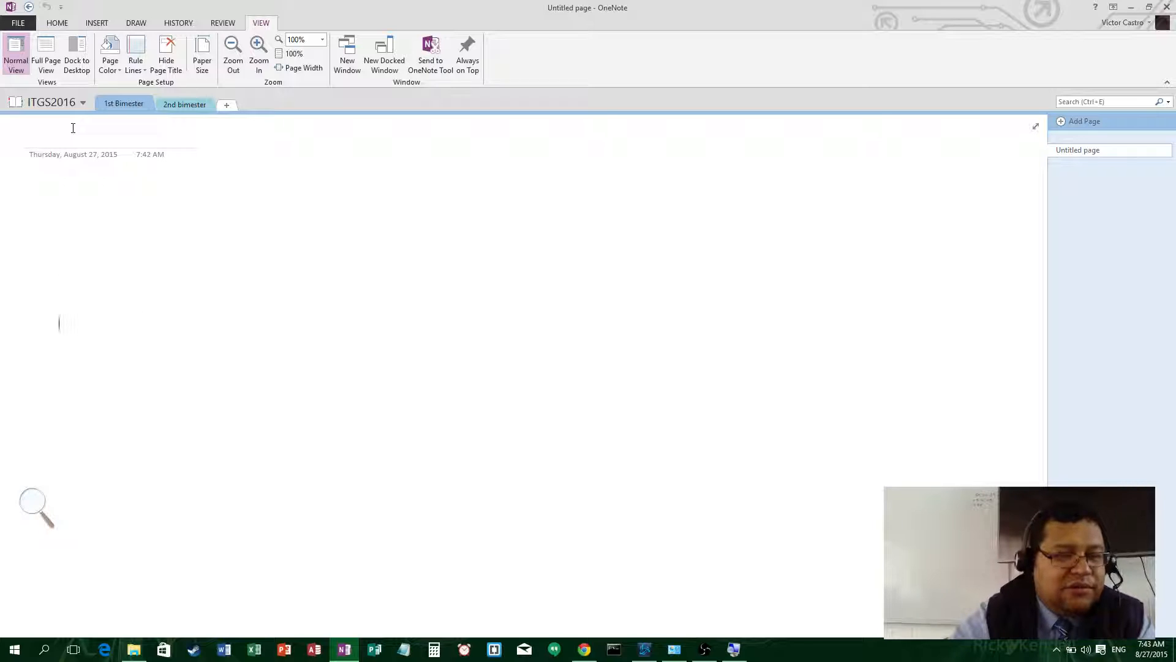
{"action": "left_click", "coordinate": [82, 103]}
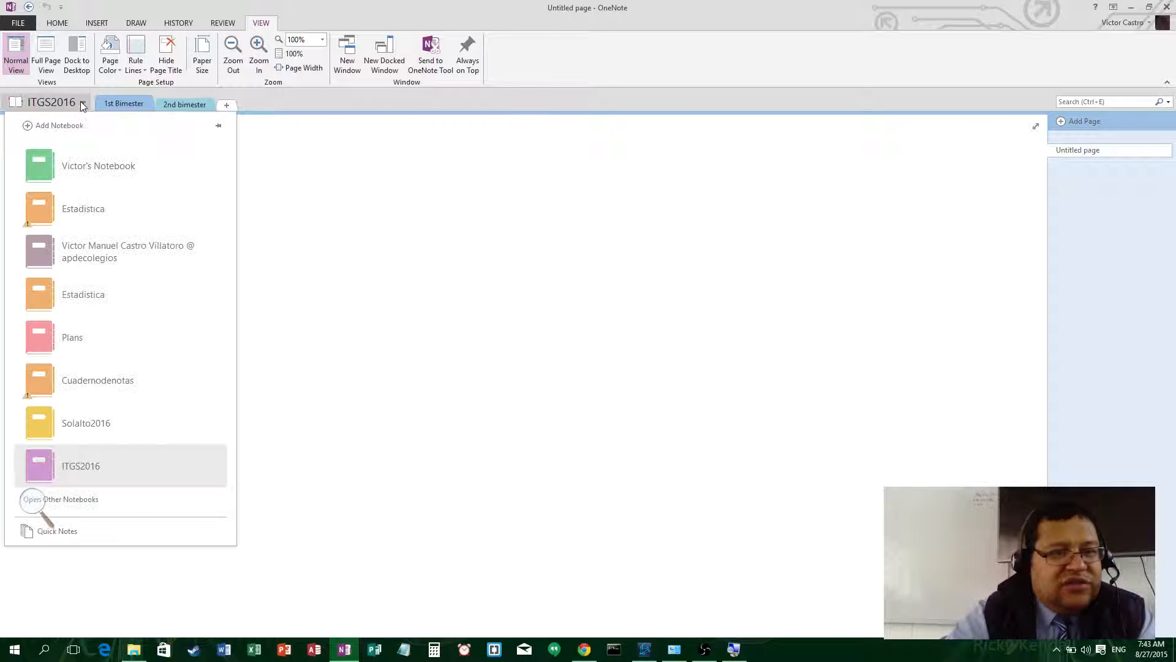
- Close the notebook list, select the Untitled page in 1st Bimester, and click into its title
{"action": "left_click", "coordinate": [81, 103]}
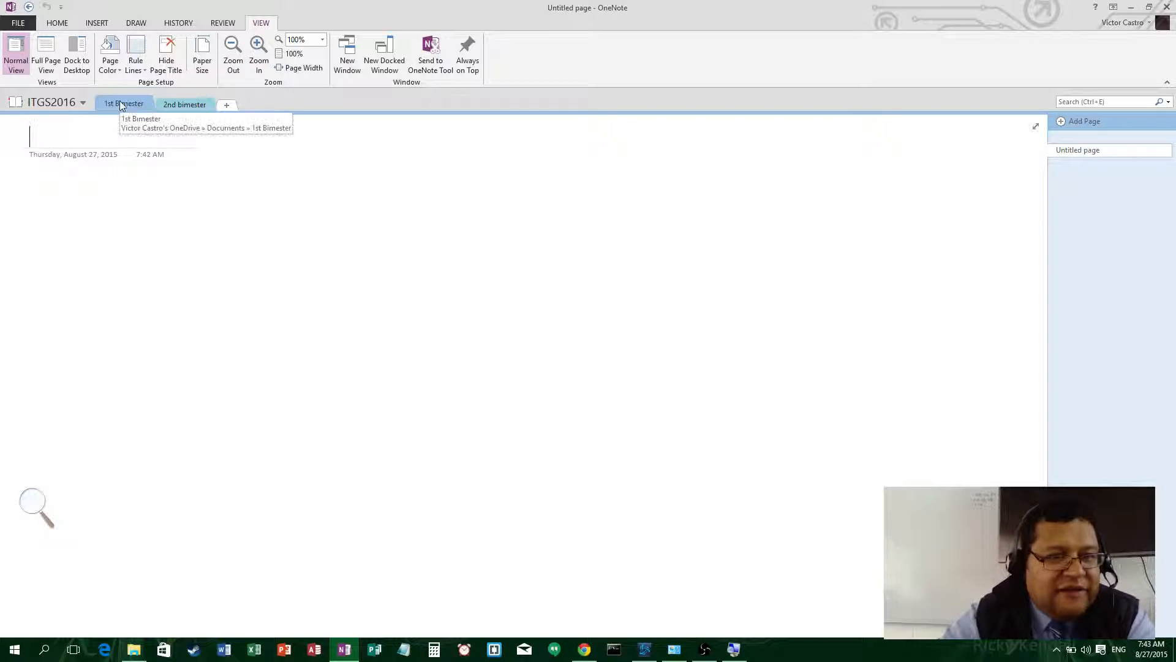
{"action": "mouse_move", "coordinate": [120, 101]}
{"action": "left_mouse_down"}
{"action": "mouse_move", "coordinate": [179, 98]}
{"action": "mouse_move", "coordinate": [120, 105]}
{"action": "left_mouse_up"}
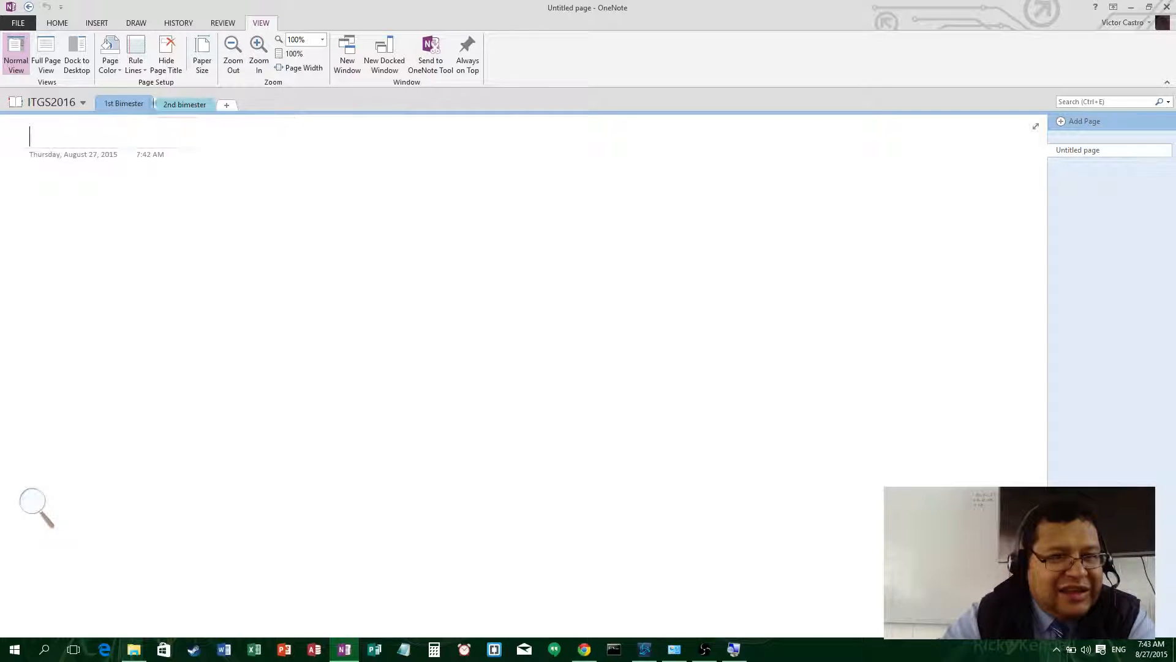
{"action": "left_click", "coordinate": [184, 103]}
{"action": "left_click", "coordinate": [126, 106]}
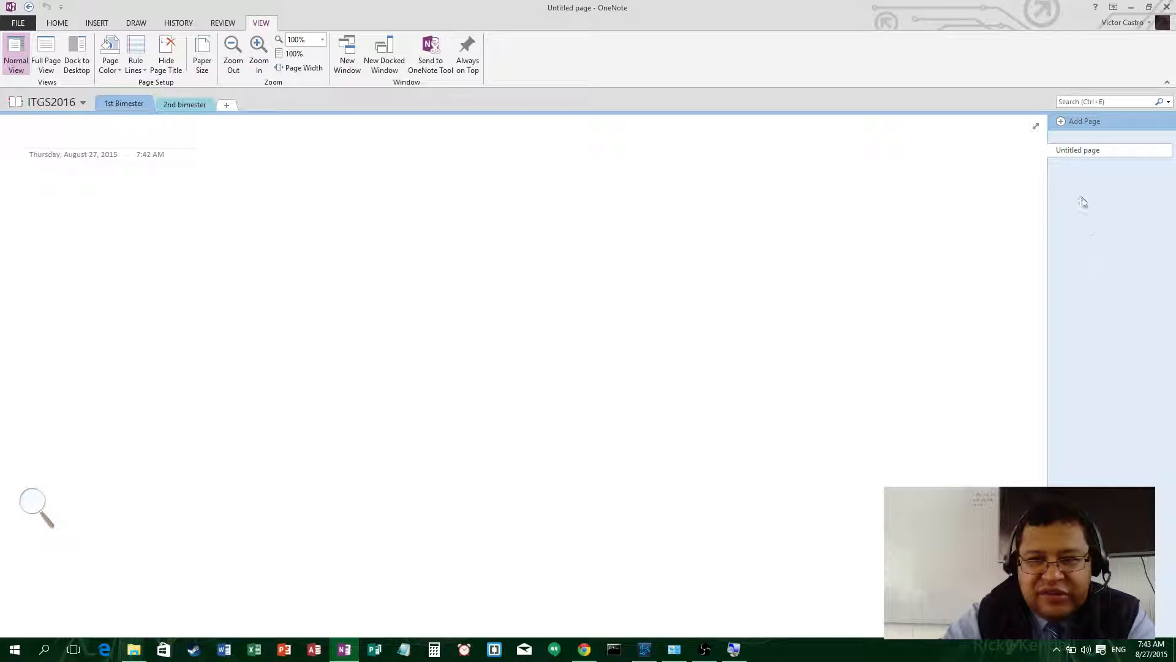
{"action": "left_click", "coordinate": [1075, 152]}
{"action": "left_click", "coordinate": [1077, 154]}
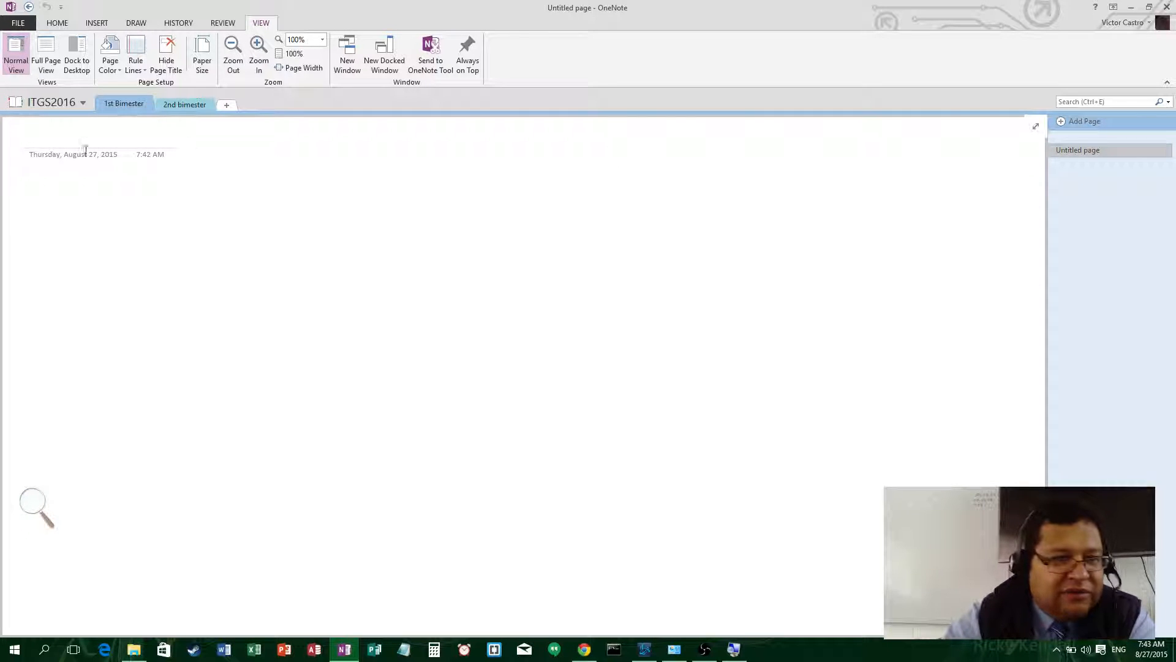
{"action": "left_click", "coordinate": [102, 136]}
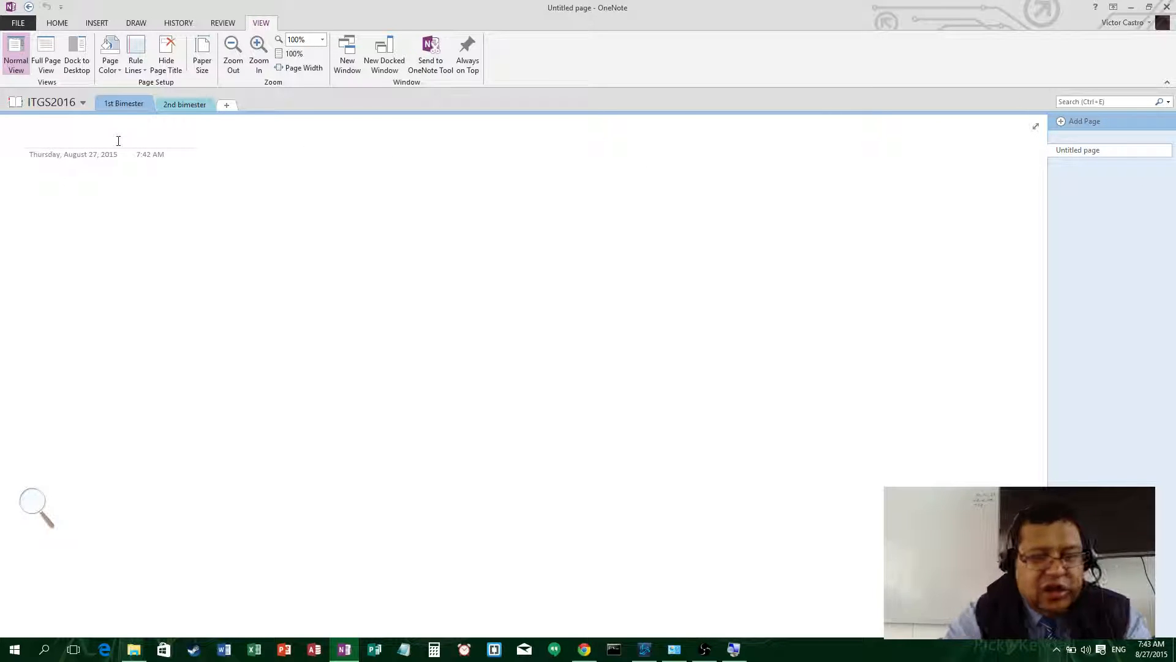
- Replace the page title 'Class 1' with 'Introduction to ITGS'
{"action": "type", "text": "Class"}
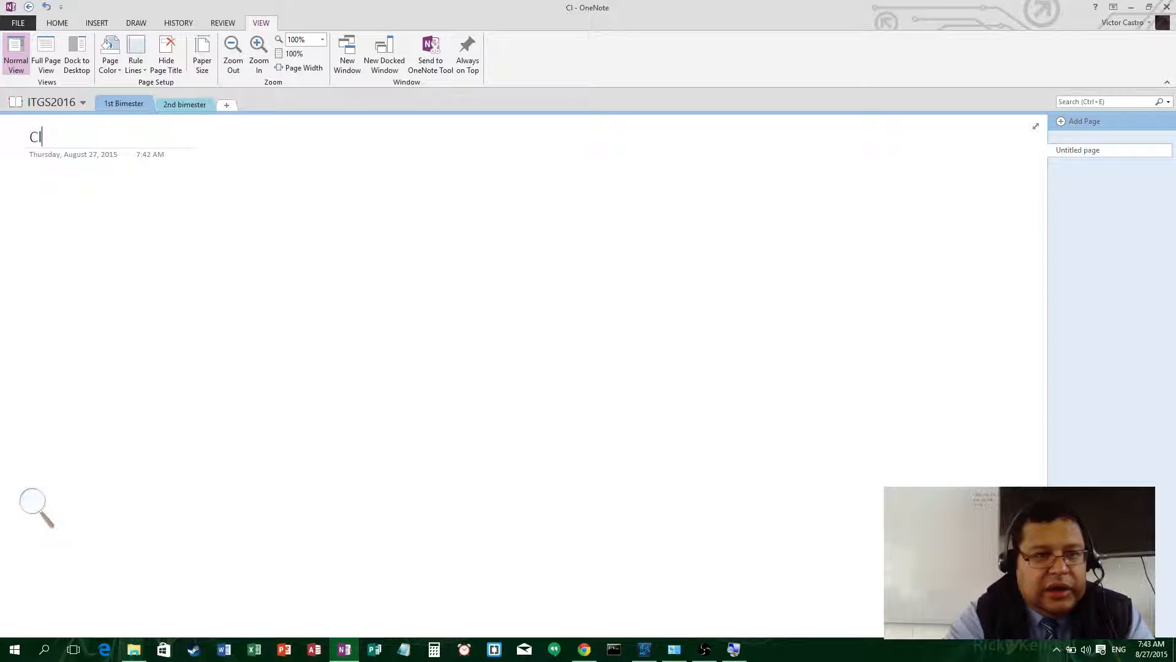
{"action": "type", "text": " 1"}
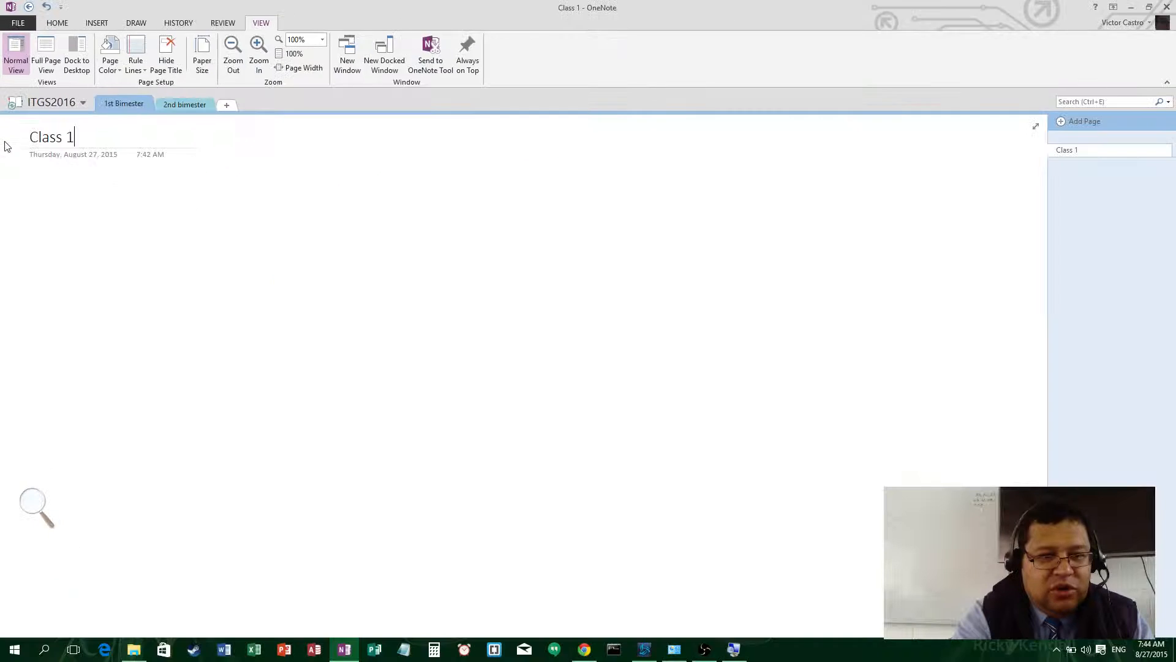
{"action": "double_click", "coordinate": [86, 145]}
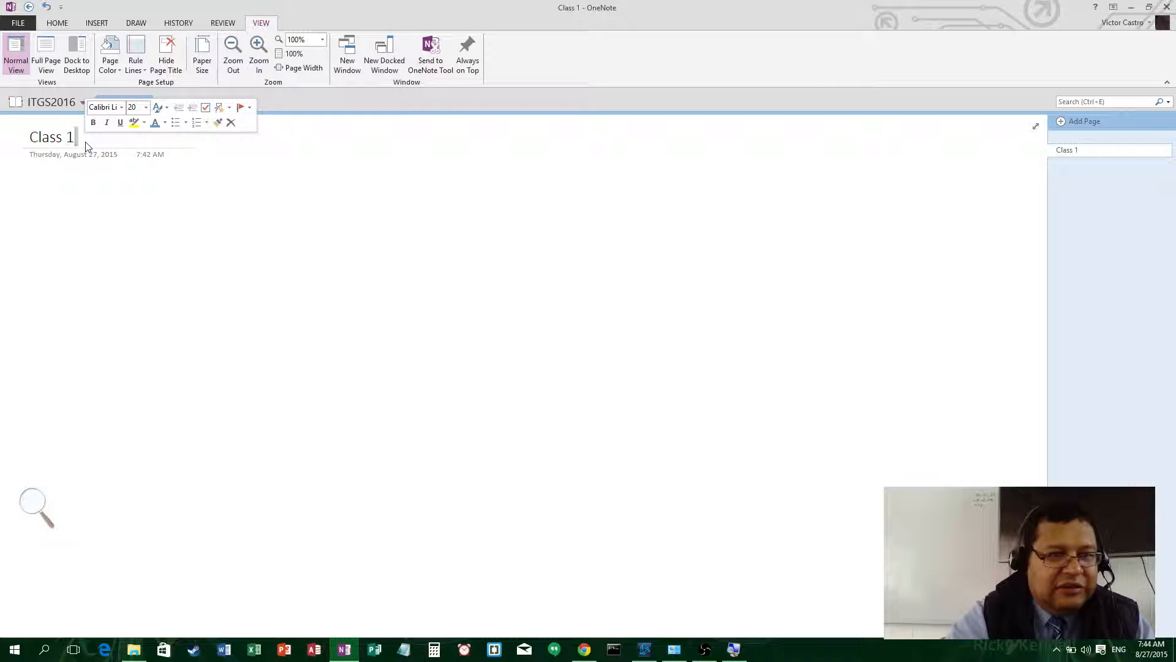
{"action": "left_click", "coordinate": [82, 141]}
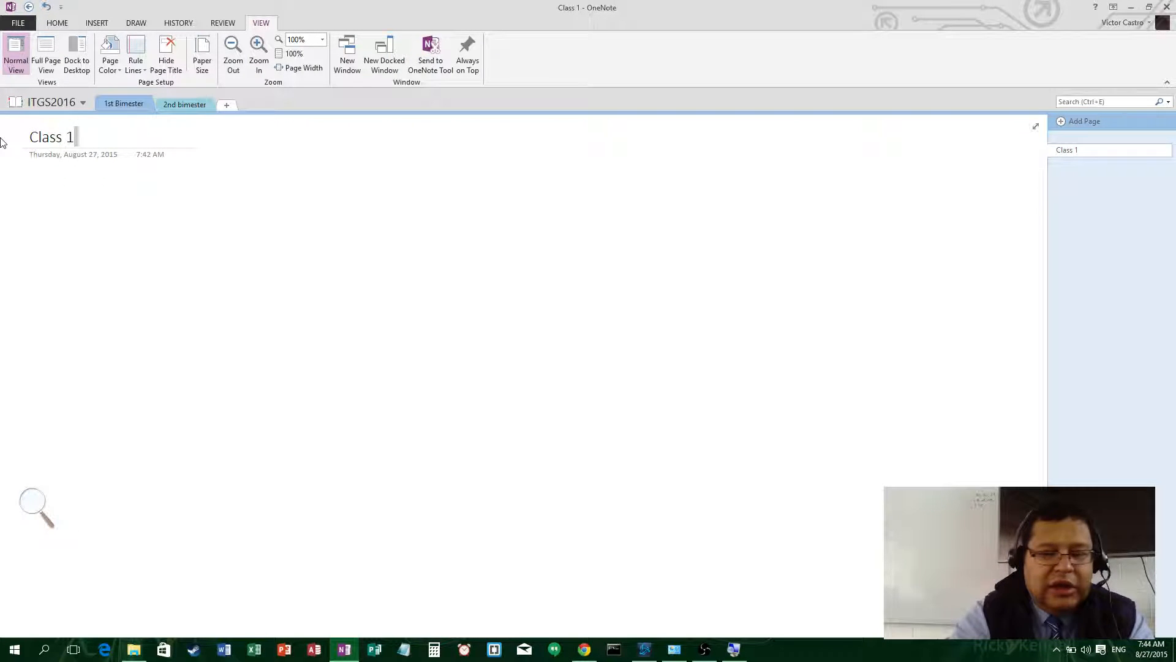
{"action": "key", "text": "BackSpace"}
{"action": "key", "text": "BackSpace"}
{"action": "key", "text": "BackSpace"}
{"action": "key", "text": "BackSpace"}
{"action": "key", "text": "BackSpace"}
{"action": "key", "text": "BackSpace"}
{"action": "key", "text": "BackSpace"}
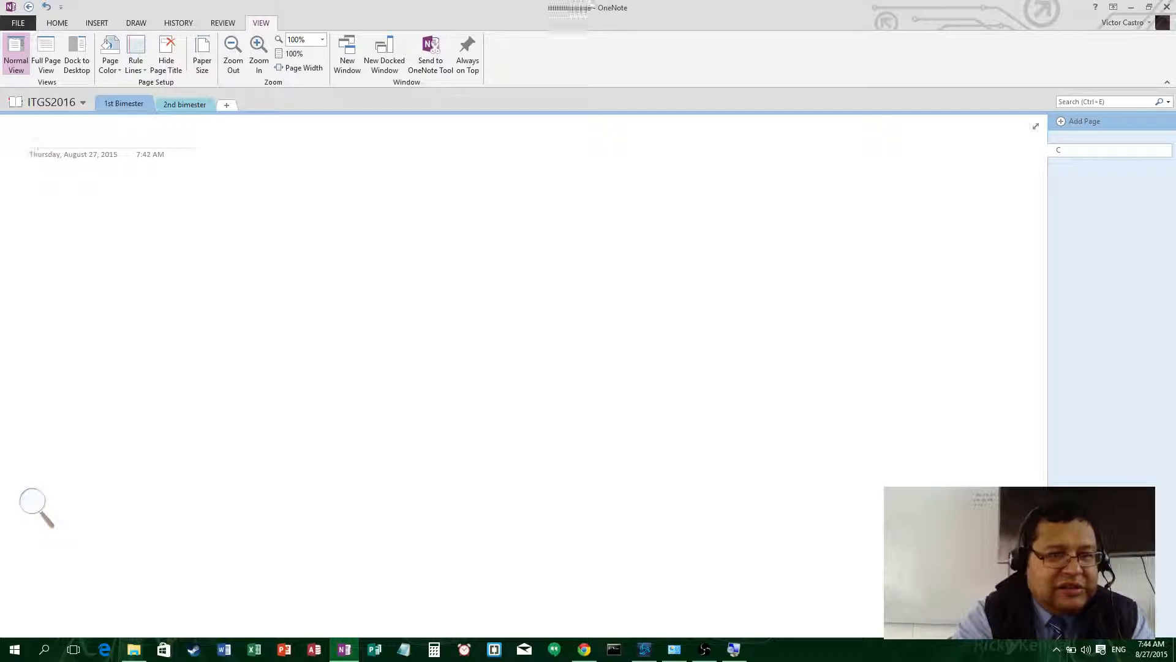
{"action": "type", "text": "Intro"}
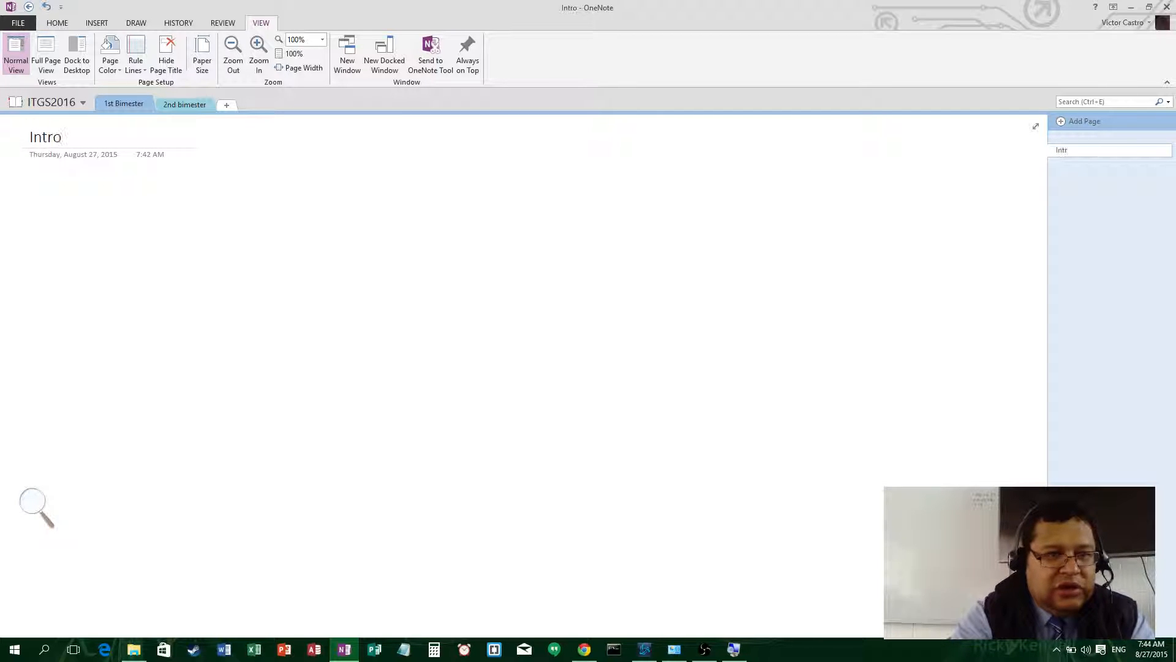
{"action": "type", "text": "duction to "}
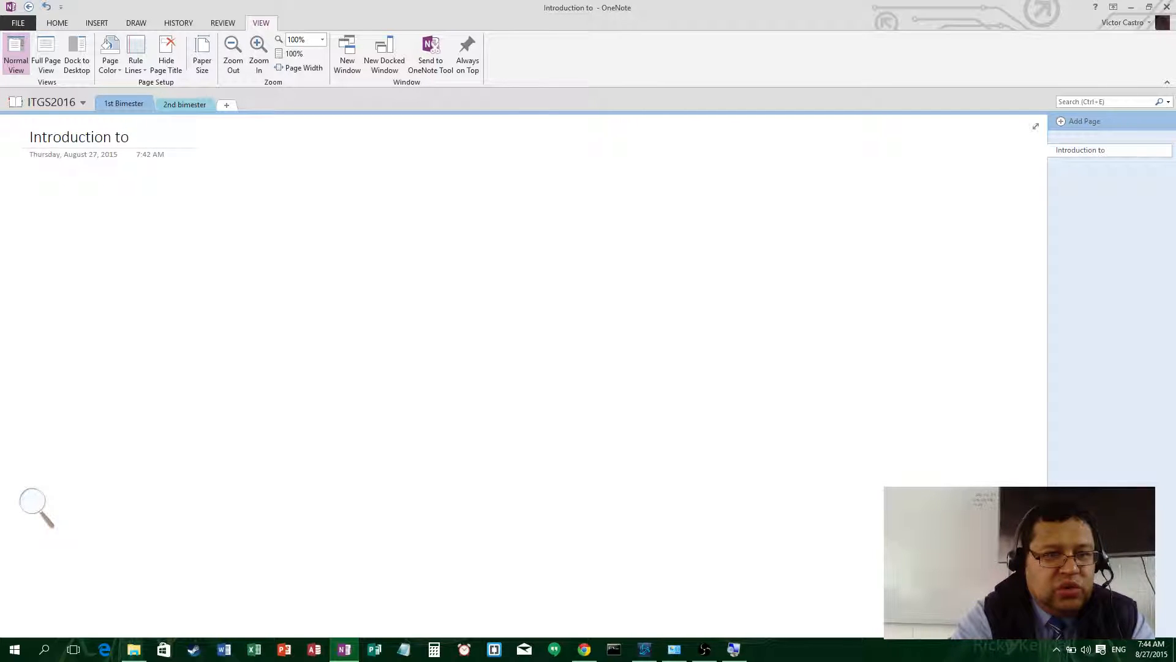
{"action": "type", "text": "ITGS"}
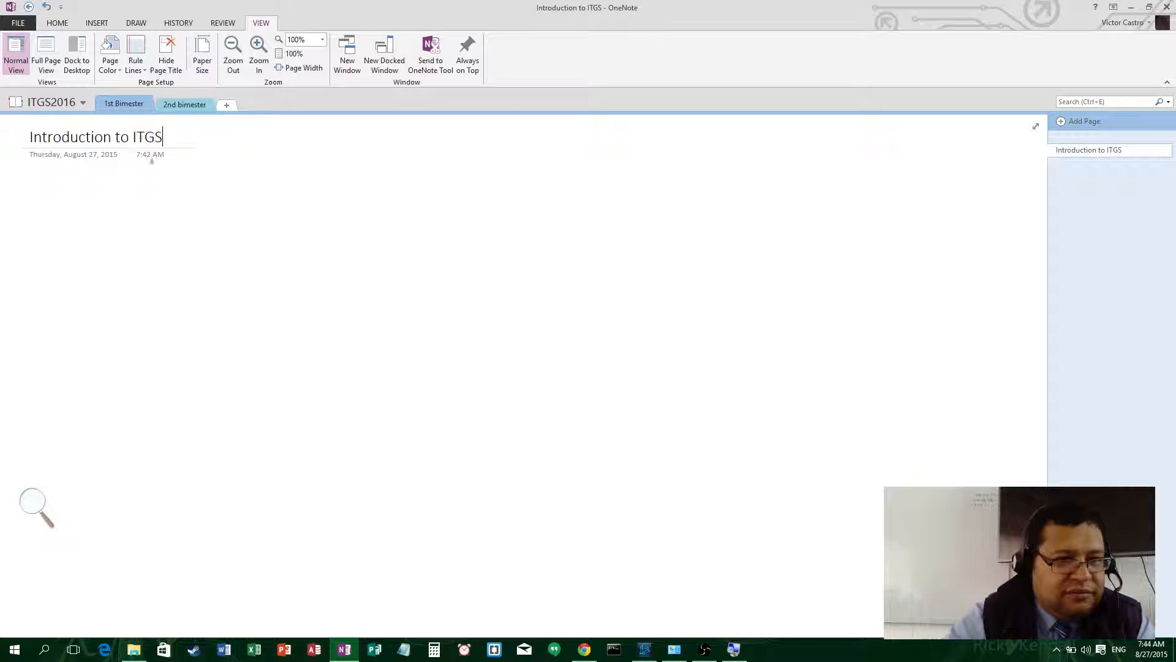
{"action": "left_click", "coordinate": [227, 179]}
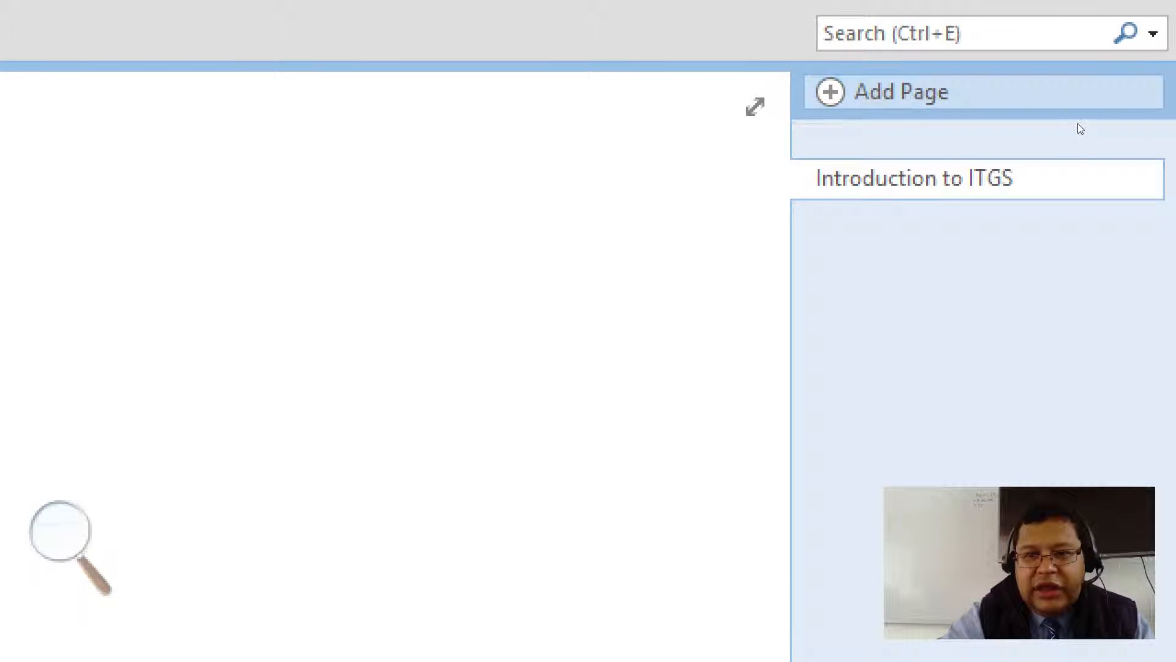
- Add a new page titled 'The ITGS Triangle', deleting an extra untitled page
{"action": "left_click", "coordinate": [1079, 124]}
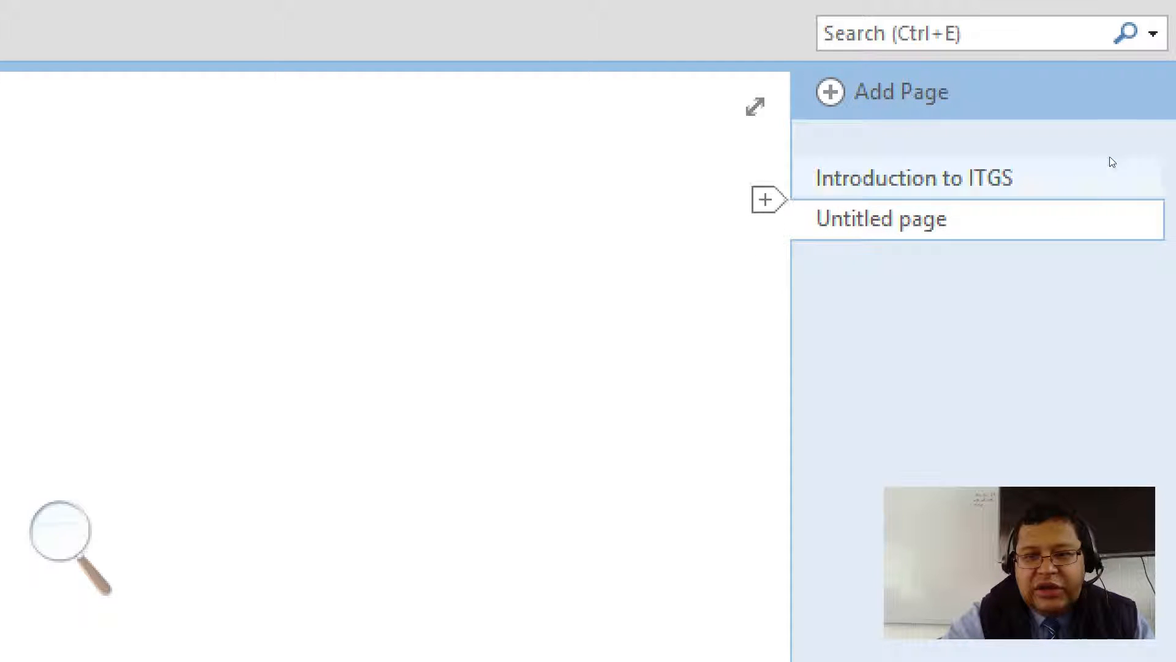
{"action": "left_click", "coordinate": [1039, 172]}
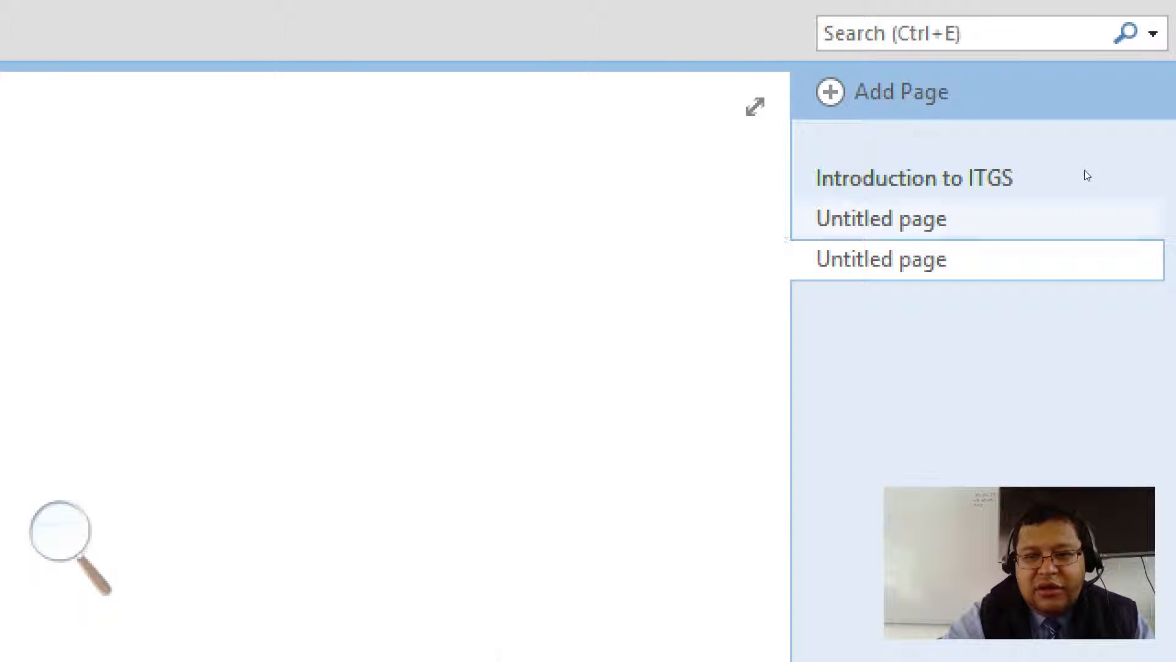
{"action": "right_click", "coordinate": [931, 205]}
{"action": "key", "text": "d"}
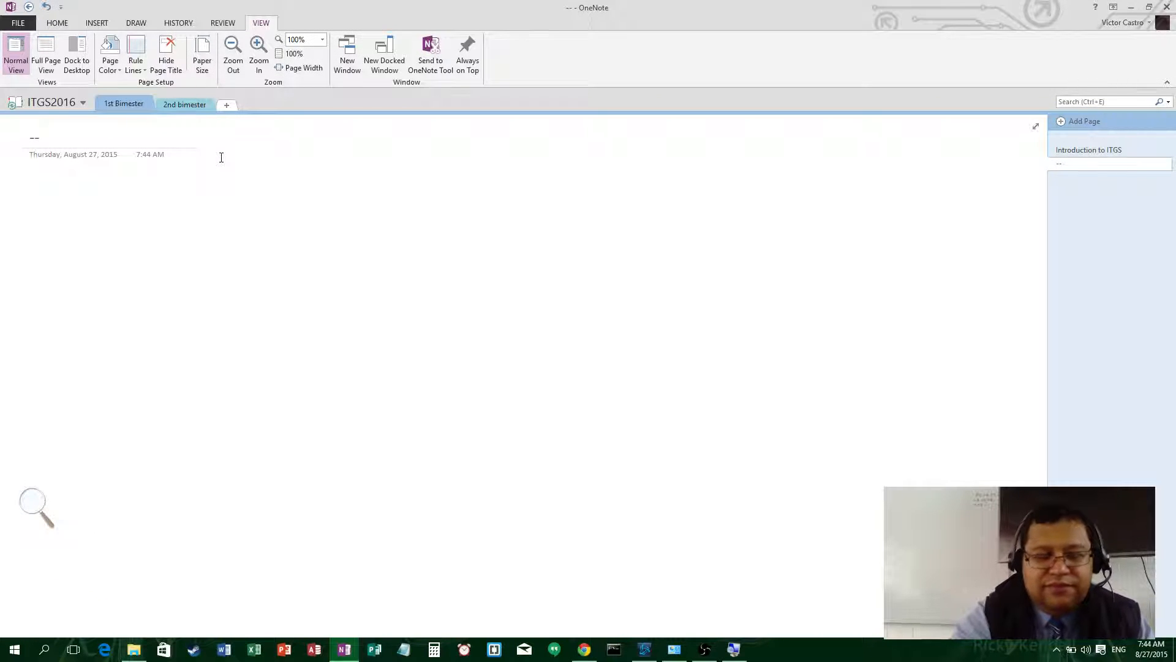
{"action": "key", "text": "BackSpace"}
{"action": "key", "text": "BackSpace"}
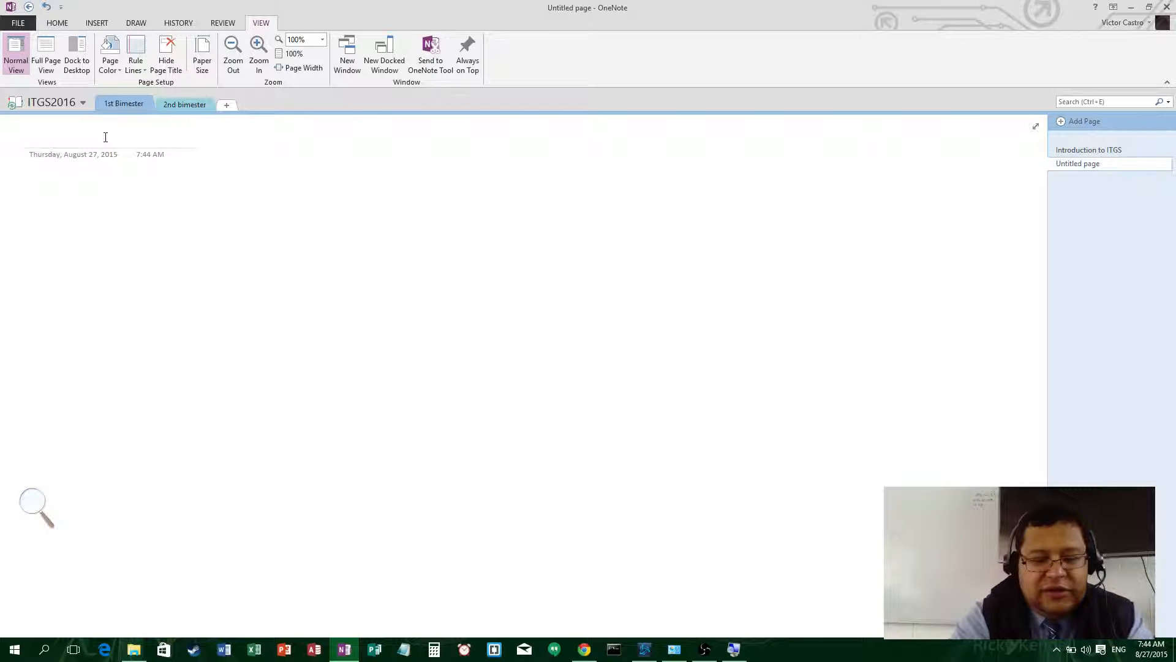
{"action": "type", "text": "The ITGS"}
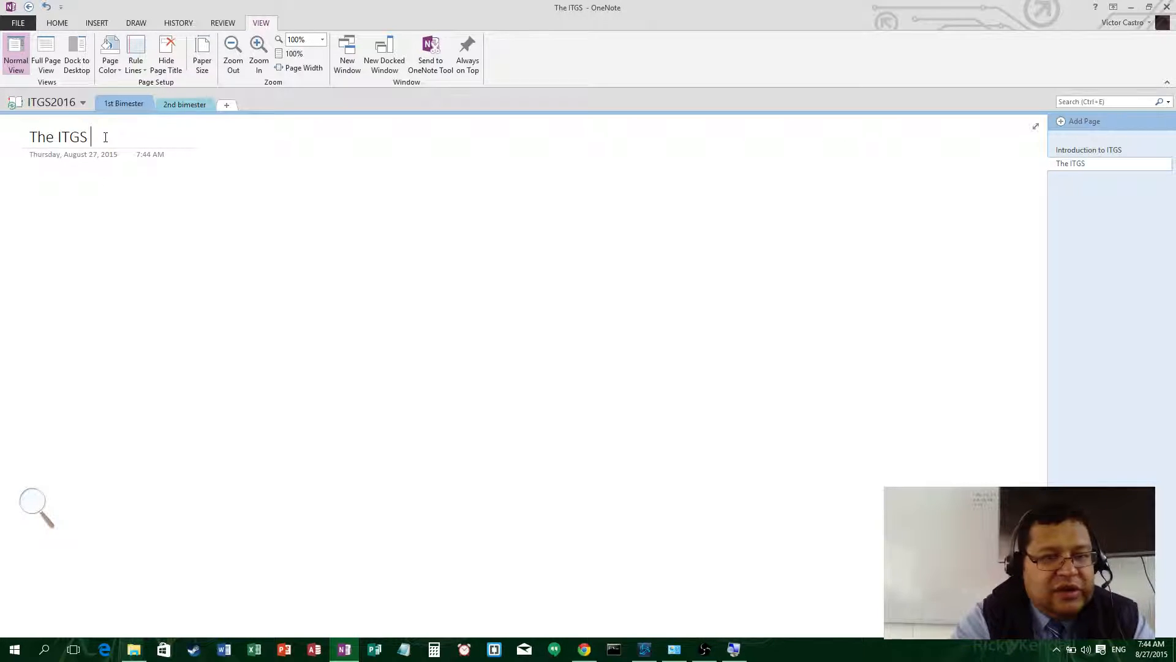
{"action": "type", "text": " Triann"}
{"action": "key", "text": "BackSpace"}
{"action": "key", "text": "BackSpace"}
{"action": "type", "text": "ng"}
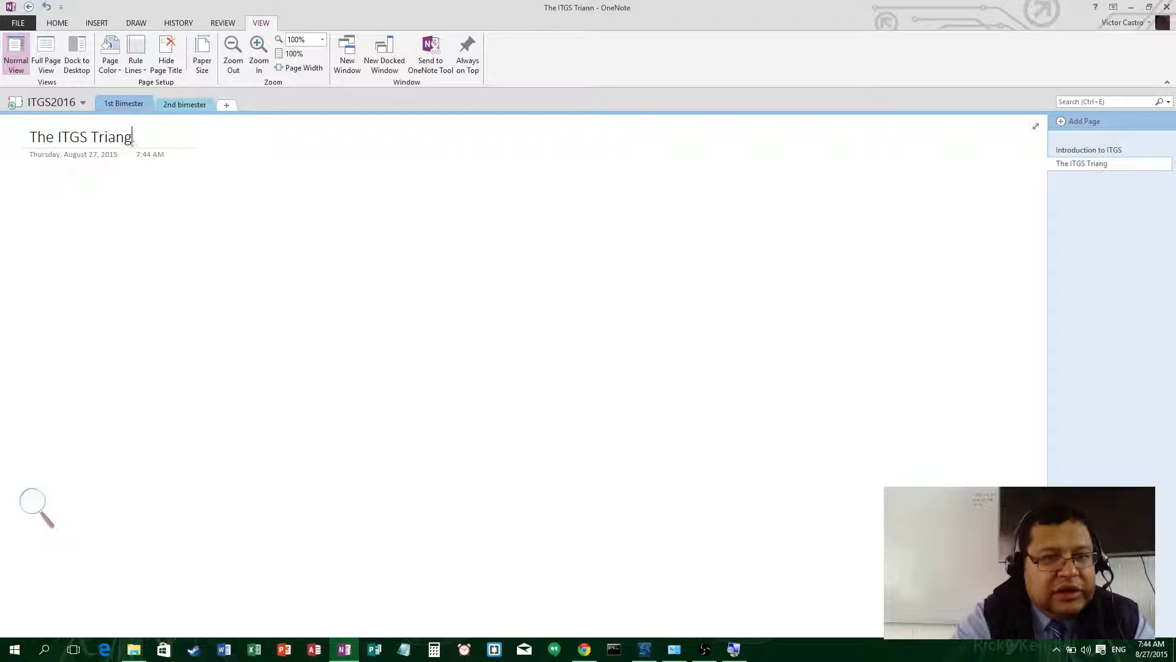
{"action": "type", "text": "le"}
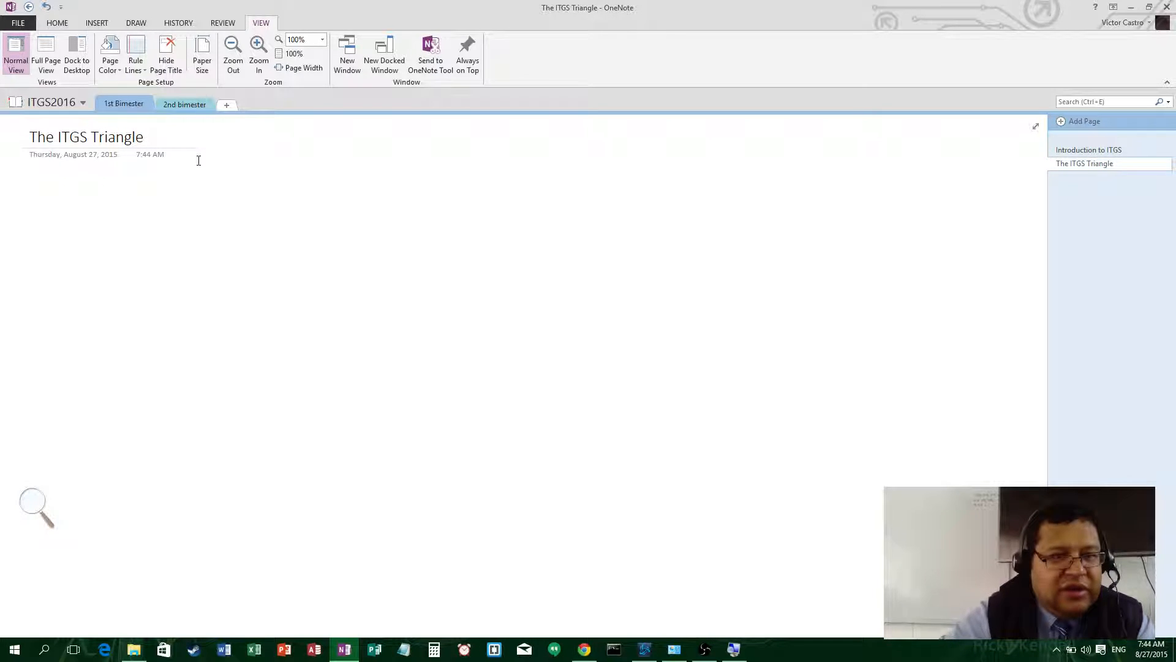
- Return to the Introduction to ITGS page with the cursor in its empty body
{"action": "left_click", "coordinate": [1105, 153]}
{"action": "left_click", "coordinate": [1109, 162]}
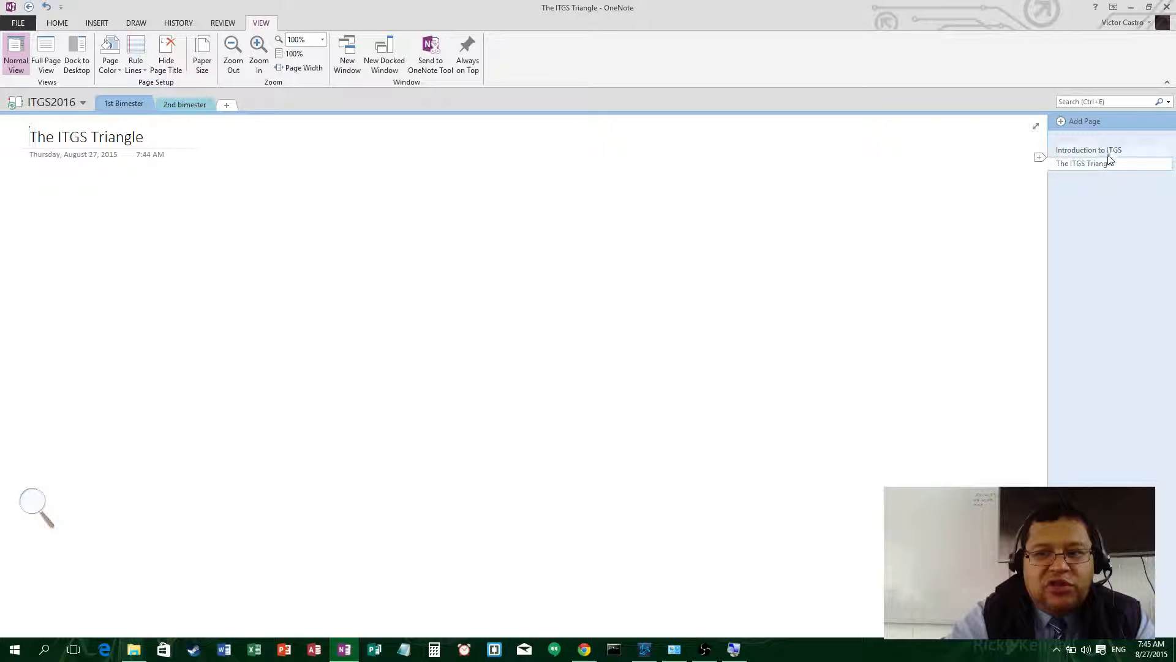
{"action": "left_click", "coordinate": [1108, 153]}
{"action": "left_click", "coordinate": [1109, 162]}
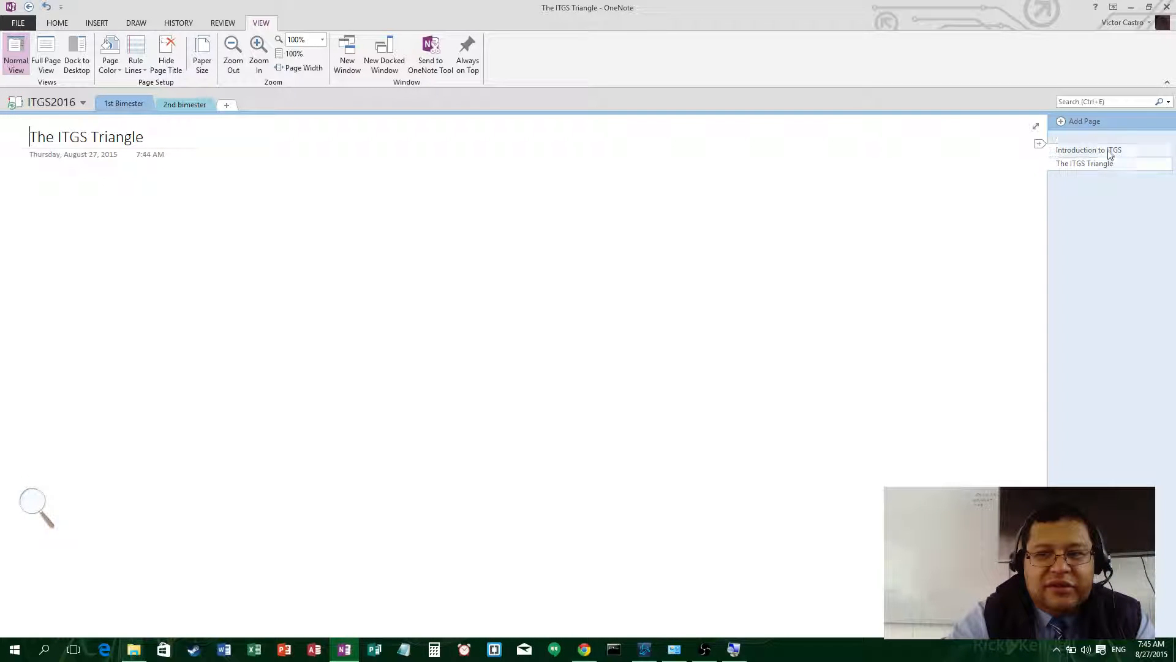
{"action": "left_click", "coordinate": [1110, 154]}
{"action": "left_click", "coordinate": [1108, 164]}
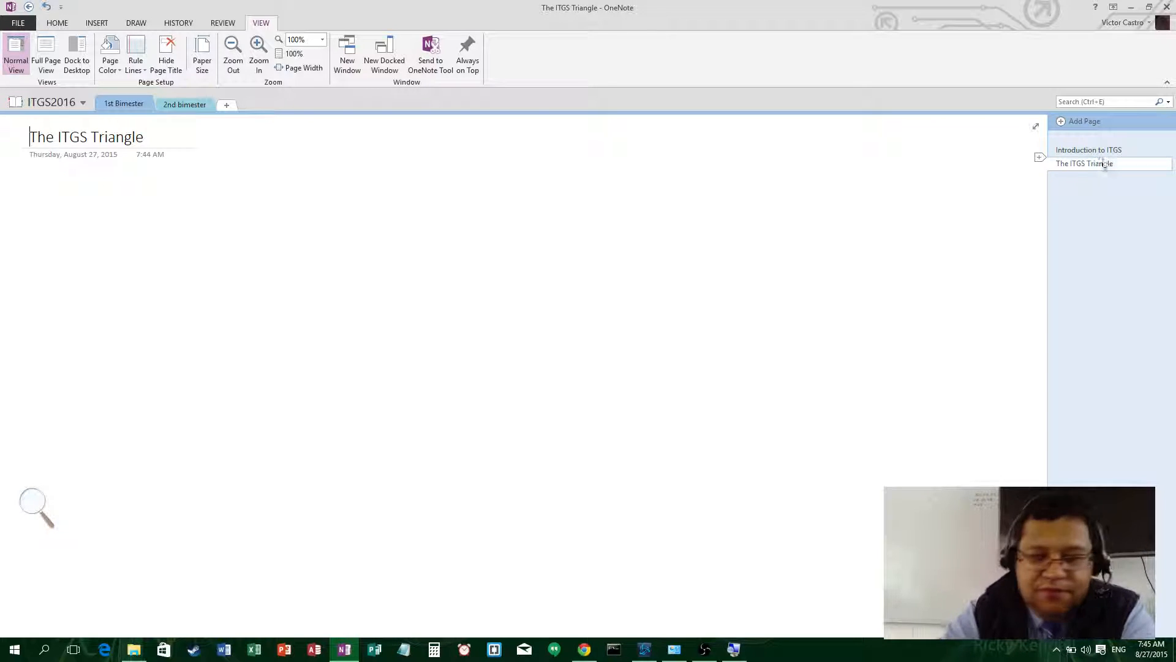
{"action": "left_click", "coordinate": [1081, 150]}
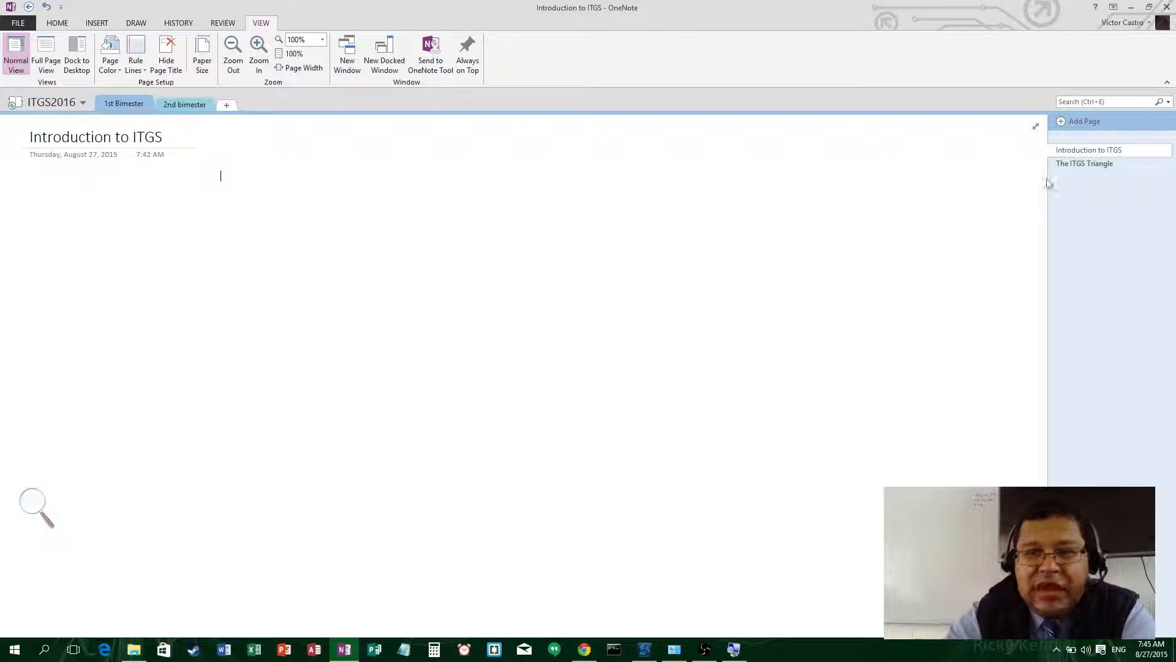
{"action": "left_click", "coordinate": [221, 176]}
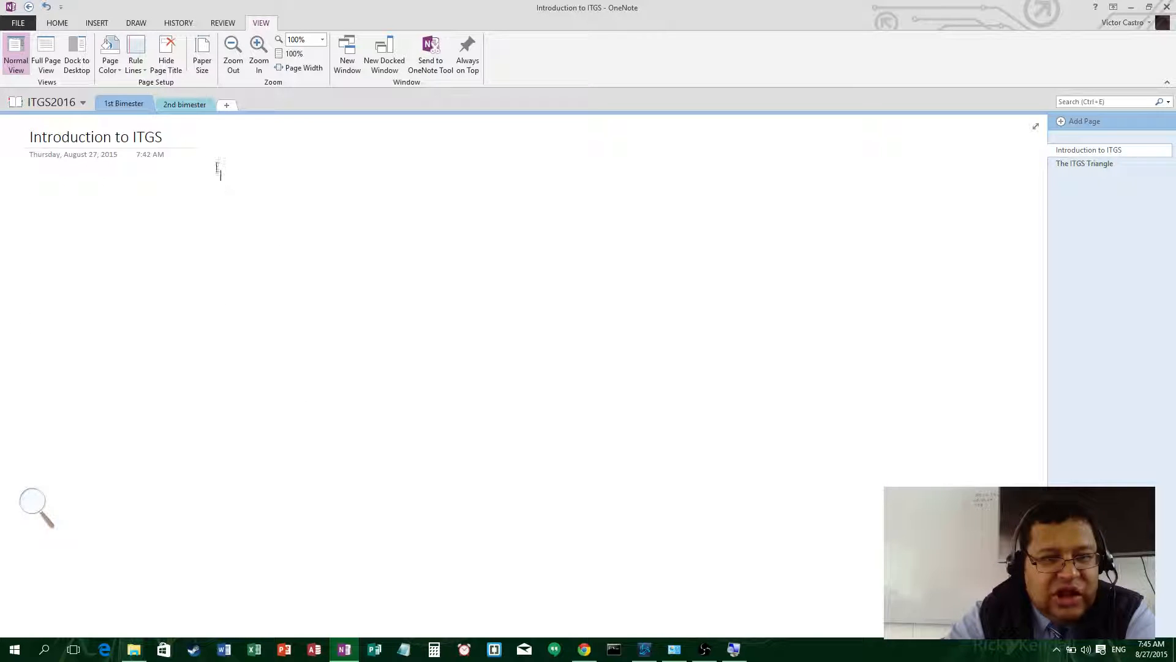
- Type 'Type notes here.' as the first note below the page title
{"action": "left_click", "coordinate": [177, 135]}
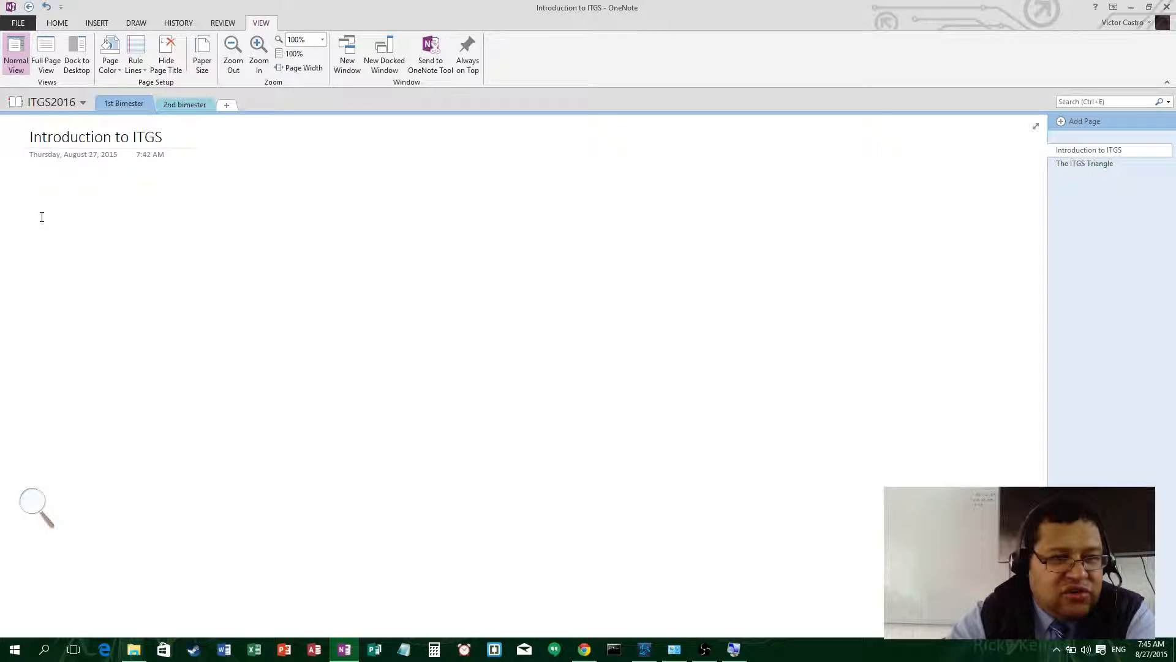
{"action": "key", "text": "Return"}
{"action": "type", "text": "Typ"}
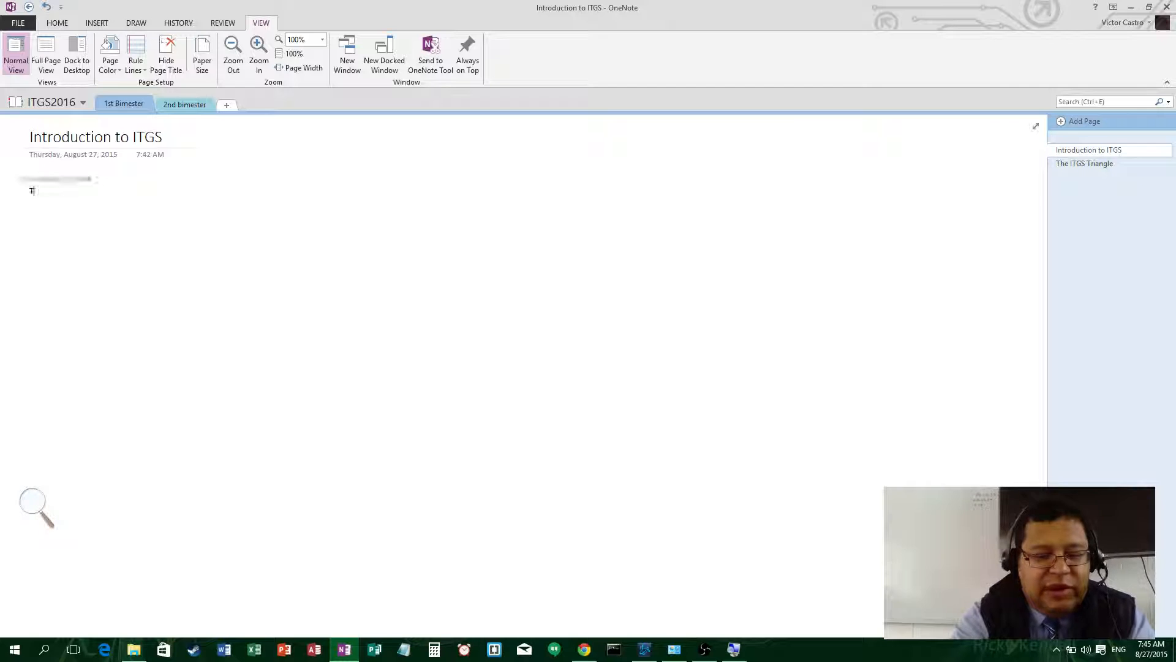
{"action": "key", "text": "BackSpace"}
{"action": "key", "text": "BackSpace"}
{"action": "key", "text": "BackSpace"}
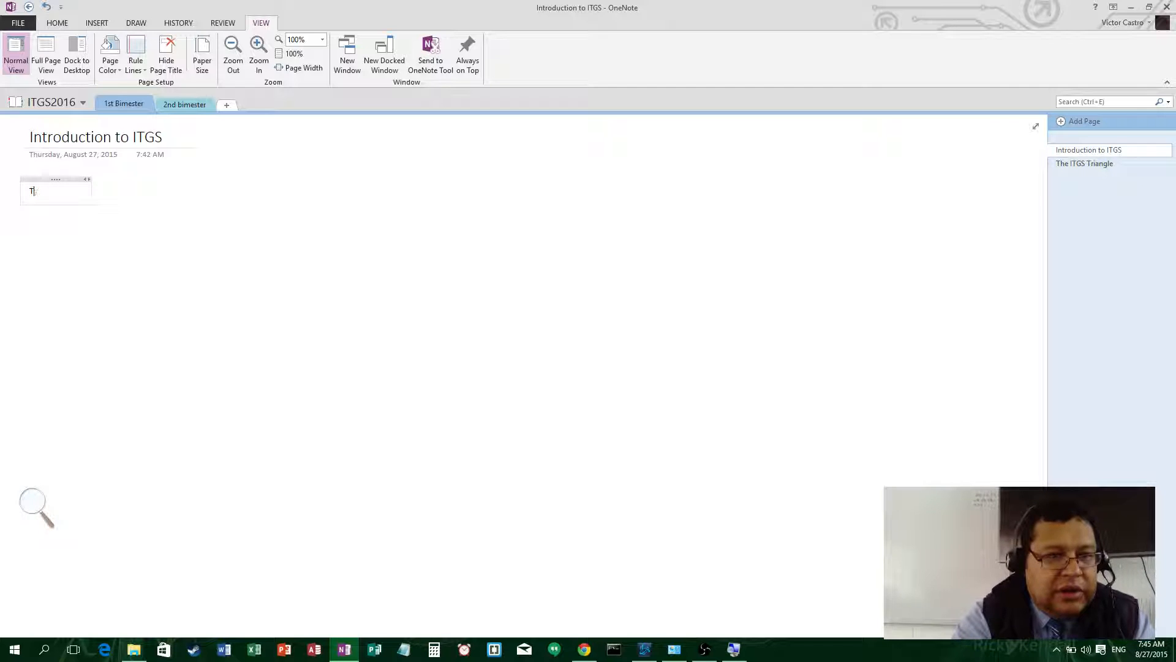
{"action": "type", "text": "ype notes here."}
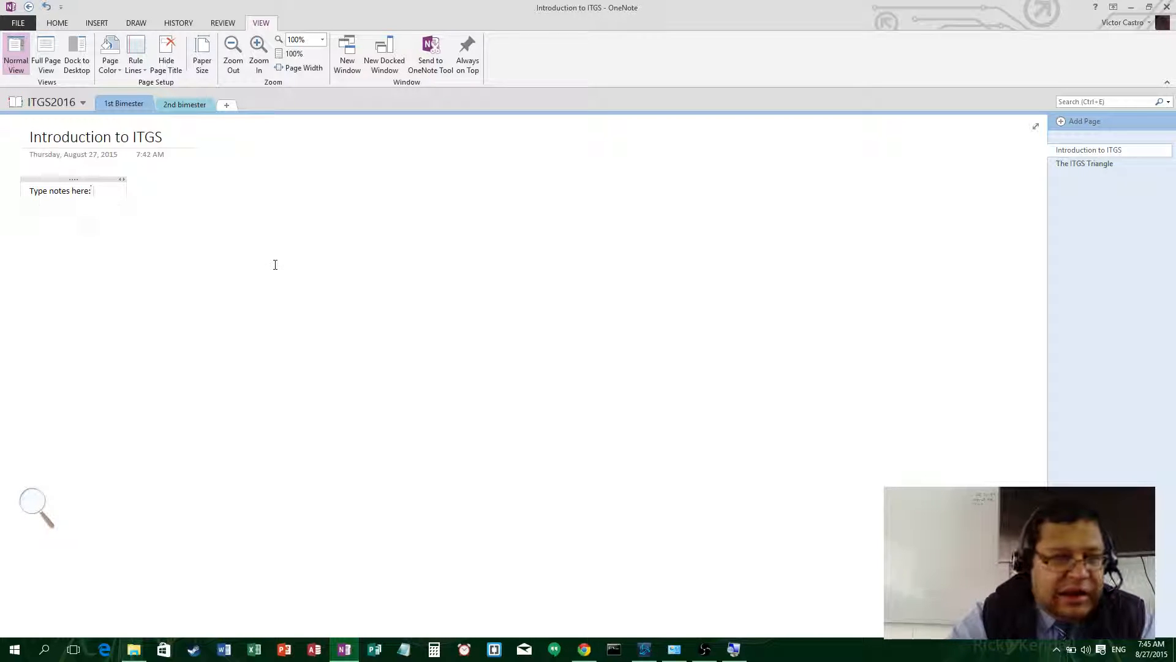
{"action": "key", "text": "Return"}
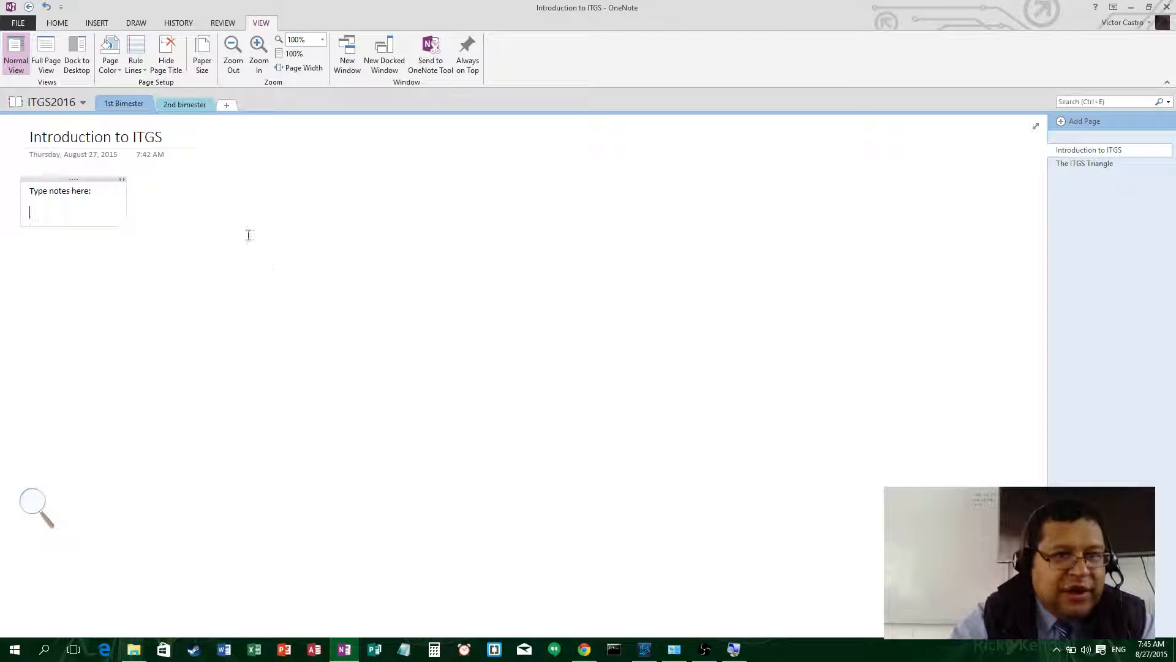
- Add a Heading 1 line reading 'Heading' followed by a blank line
{"action": "left_click", "coordinate": [57, 24]}
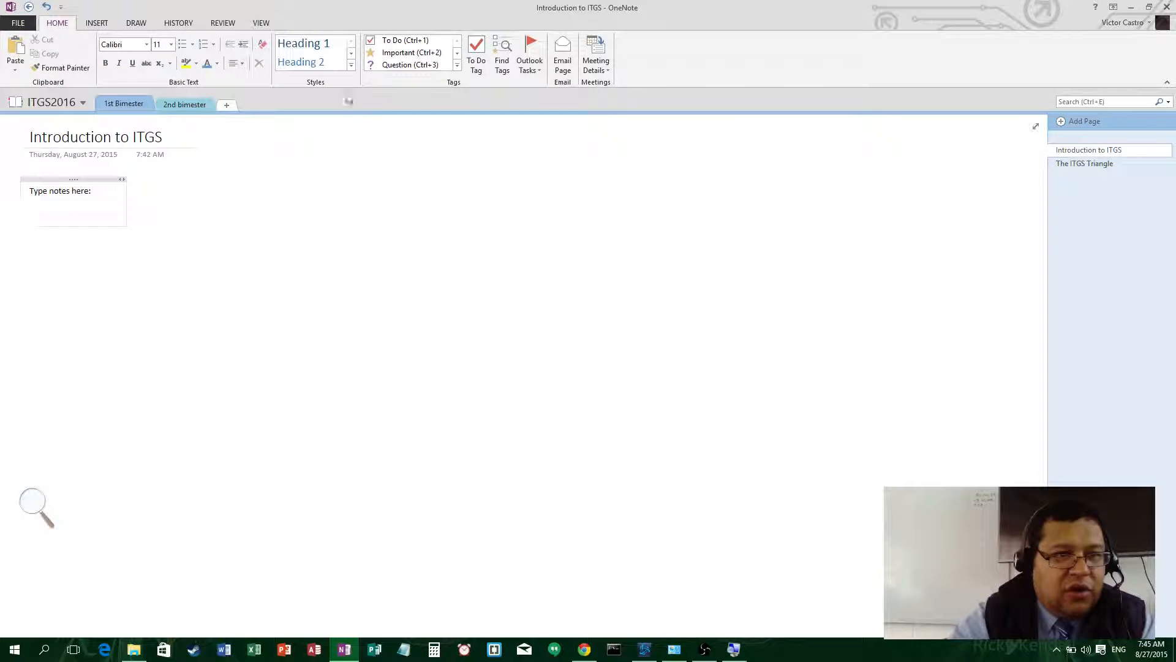
{"action": "left_click", "coordinate": [314, 51]}
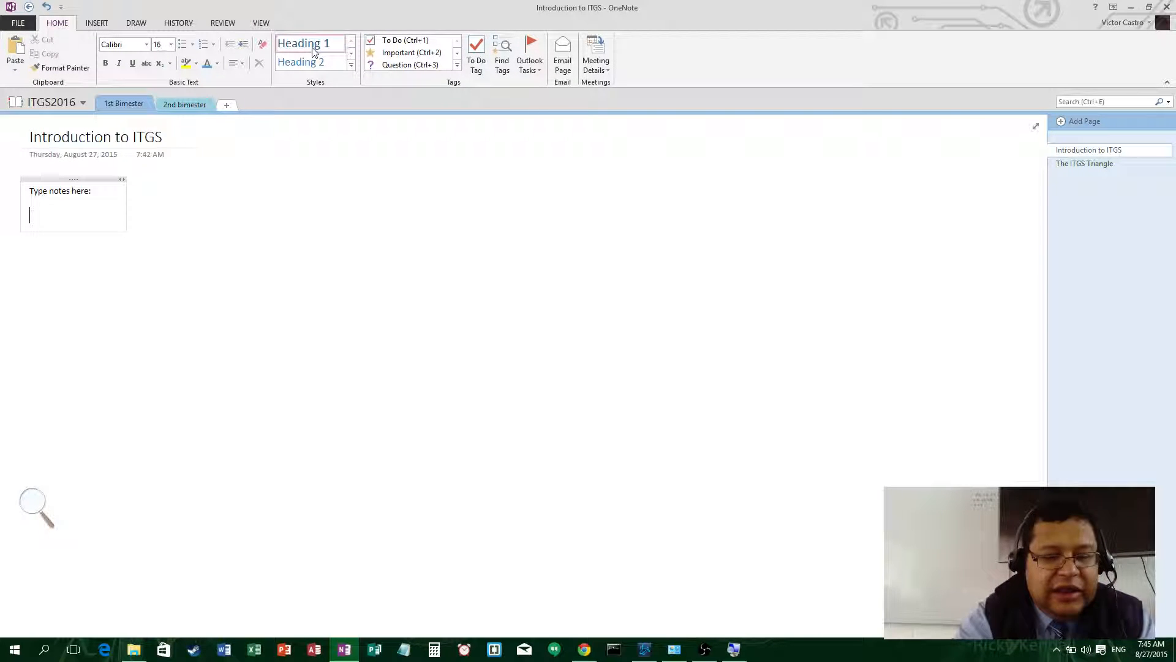
{"action": "type", "text": "Heading 1"}
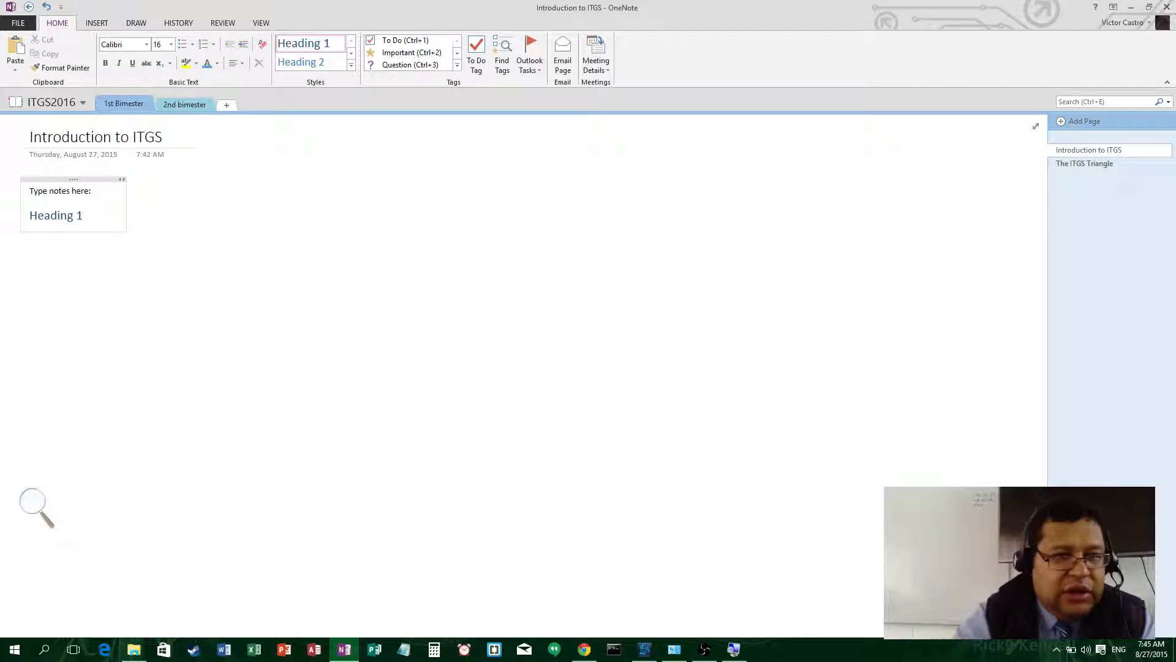
{"action": "key", "text": "Return"}
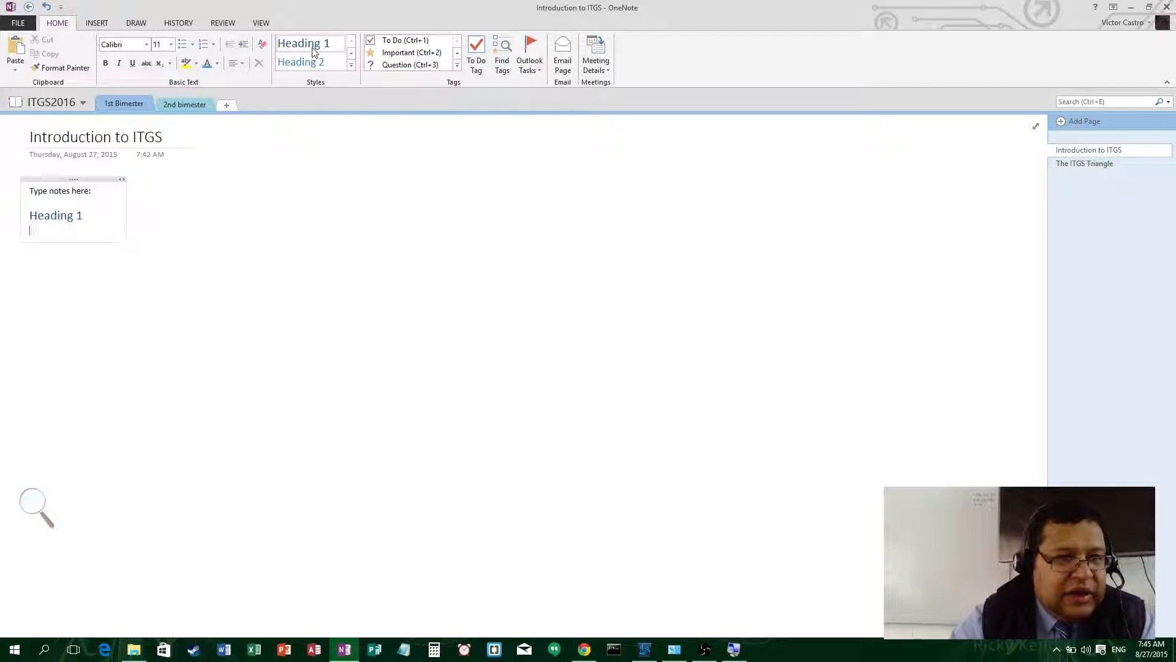
{"action": "key", "text": "Return"}
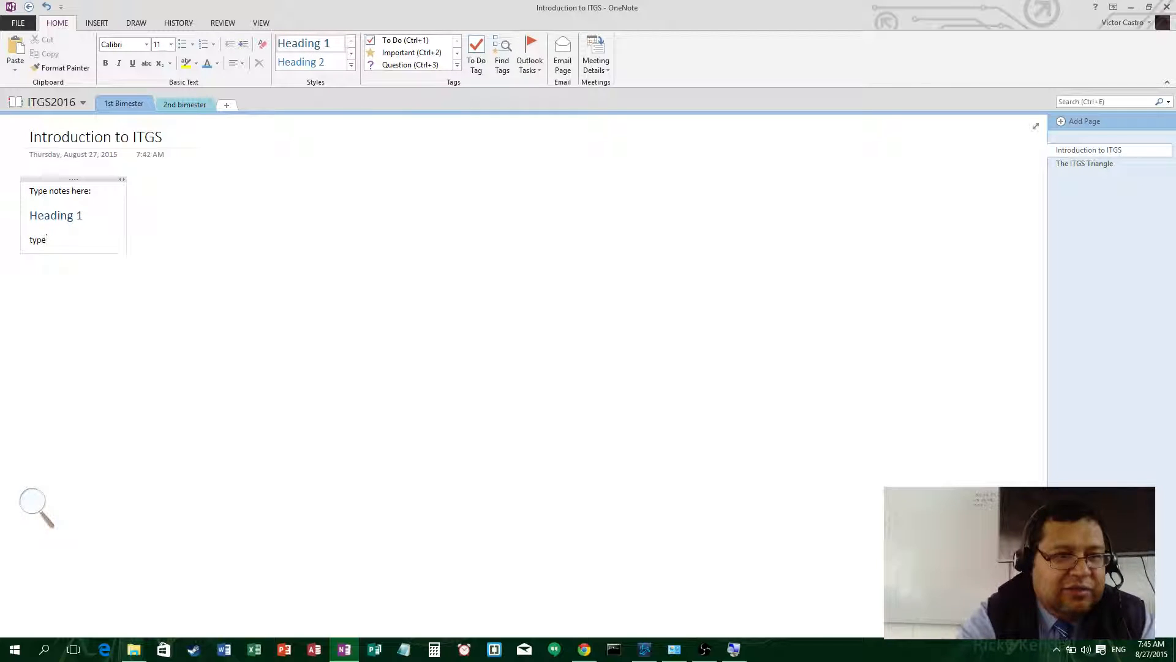
- Type 'Type content here.' and the lines List1, List 2, List 3, then select the list lines
{"action": "type", "text": "Type content."}
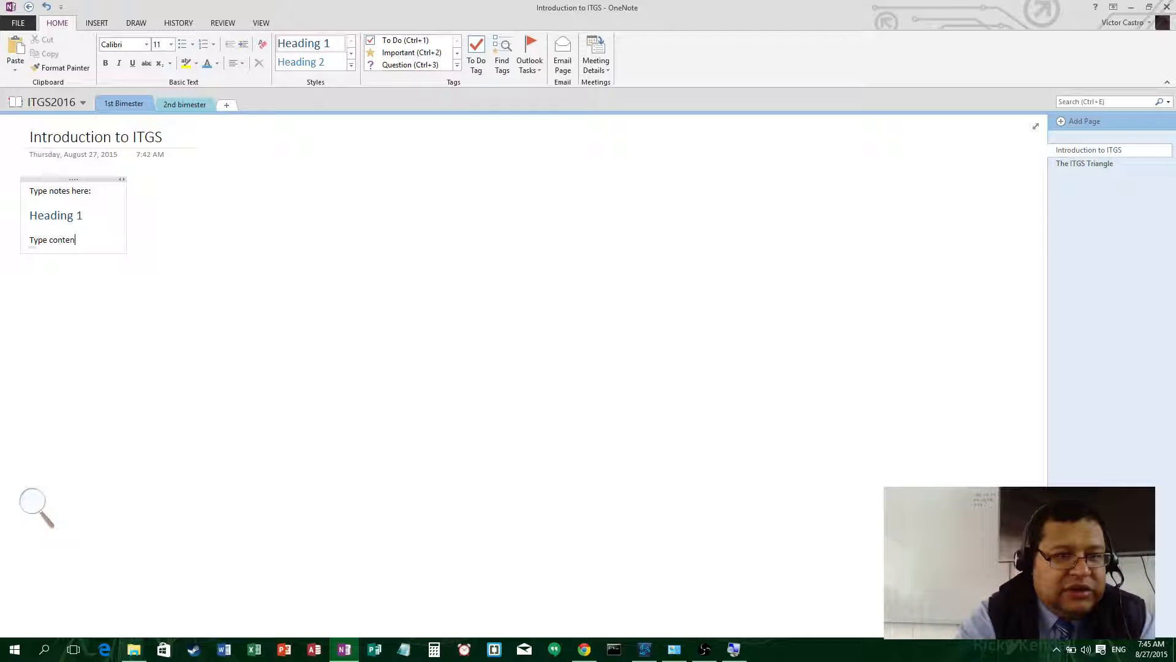
{"action": "key", "text": "BackSpace"}
{"action": "key", "text": "BackSpace"}
{"action": "key", "text": "BackSpace"}
{"action": "key", "text": "BackSpace"}
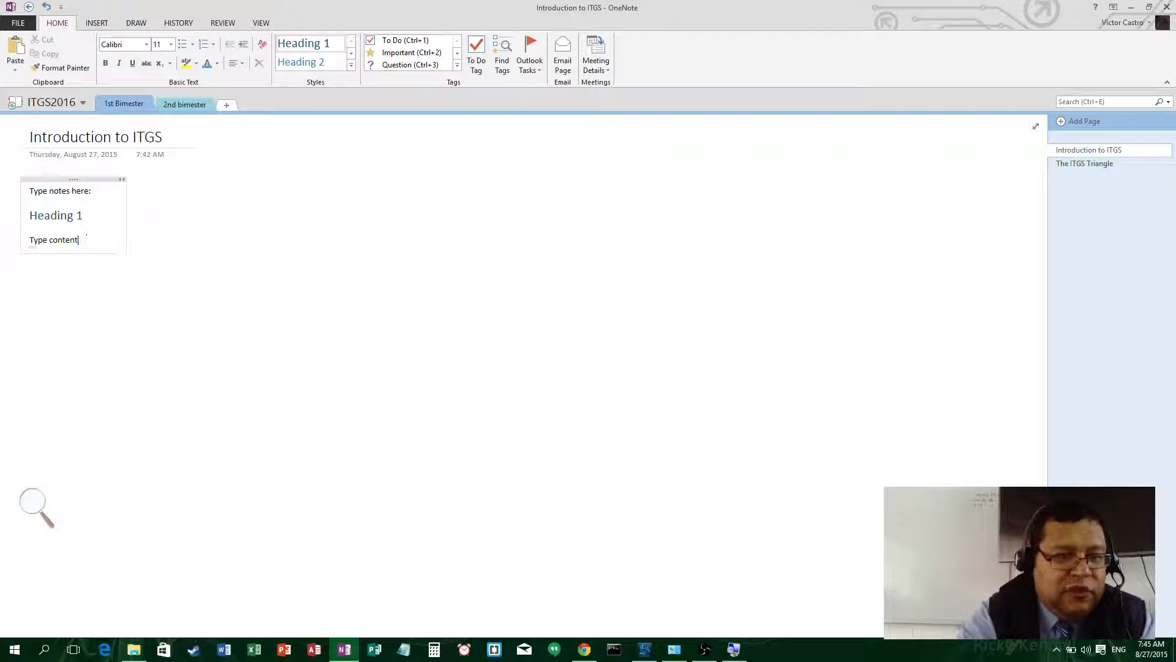
{"action": "type", "text": "here."}
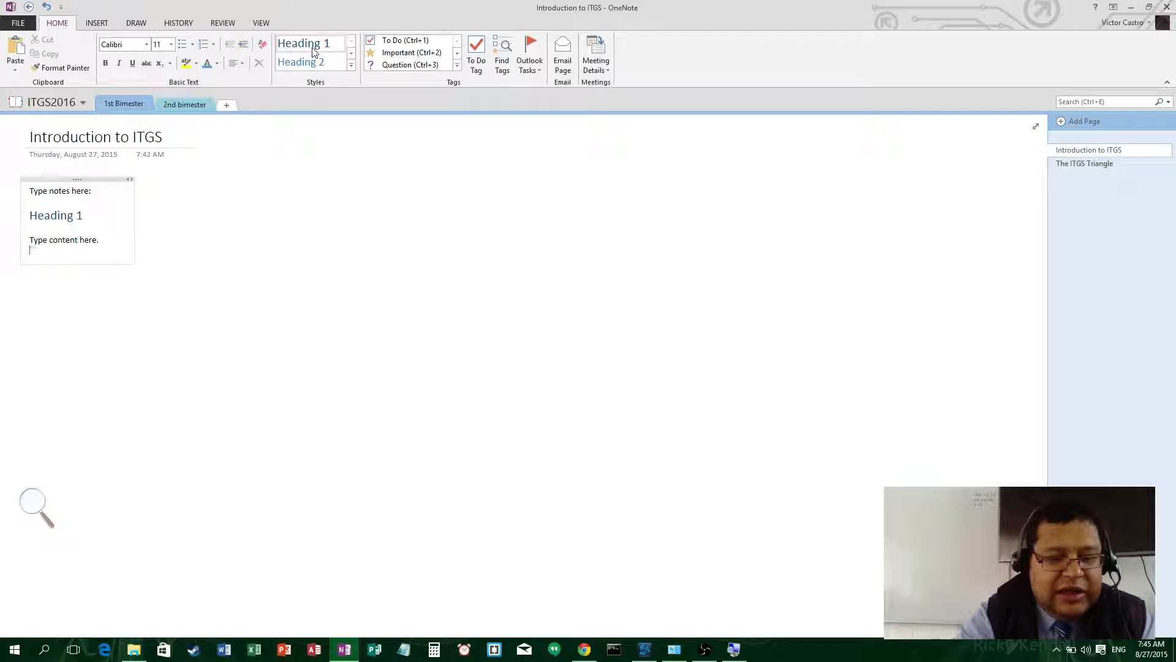
{"action": "type", "text": "Th"}
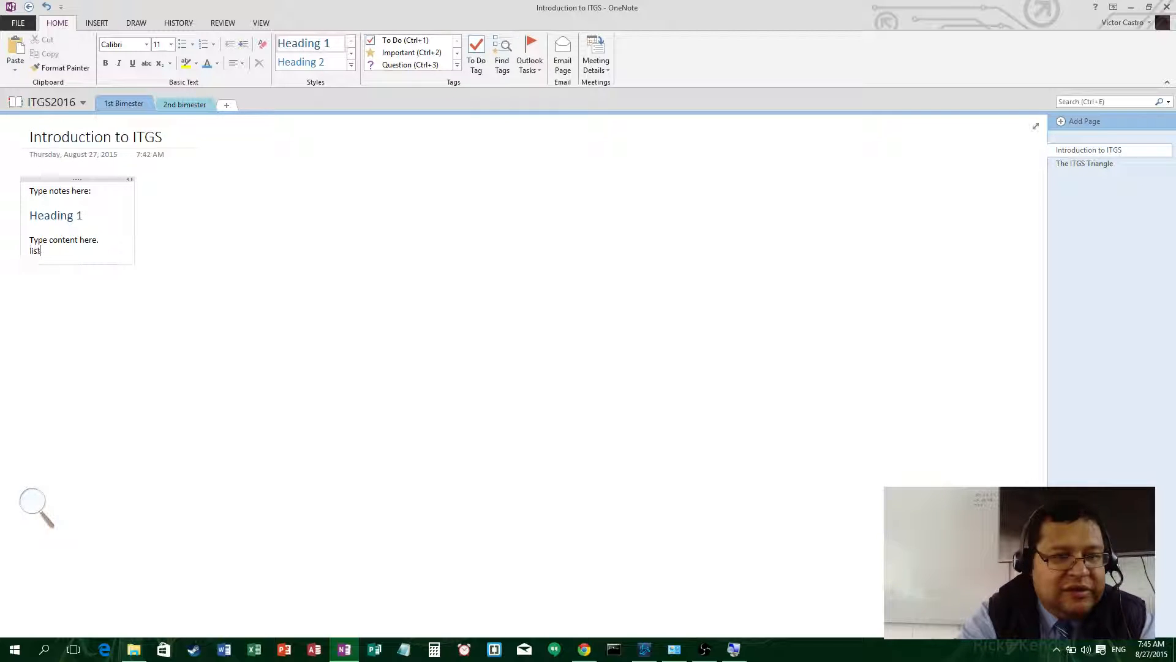
{"action": "type", "text": "1"}
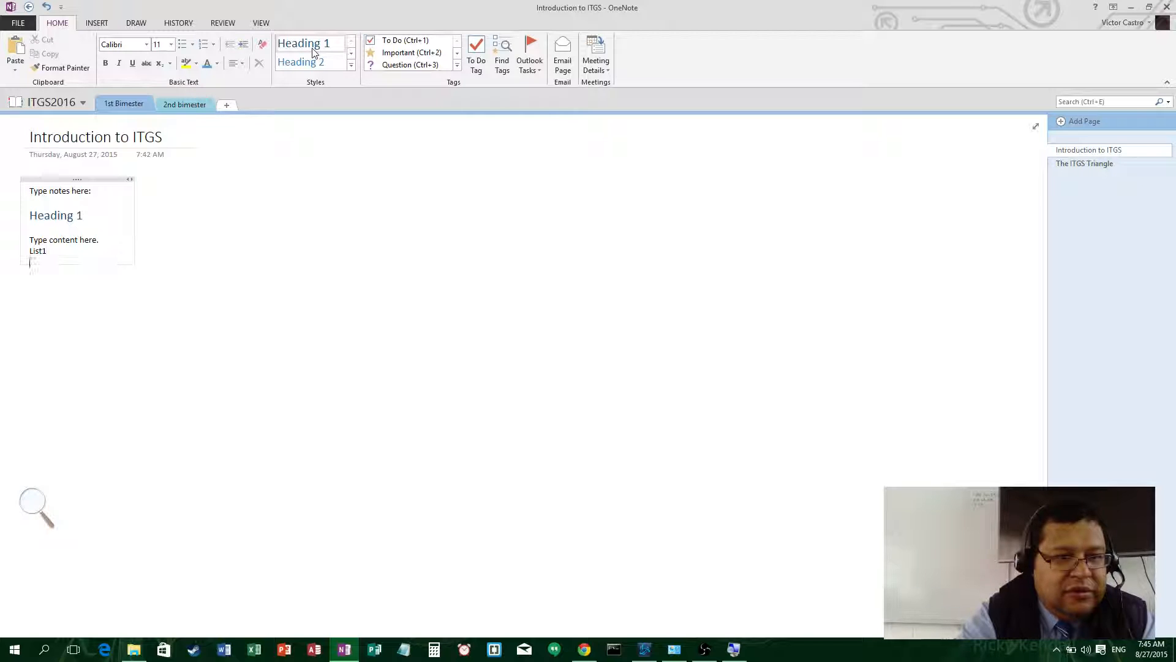
{"action": "type", "text": "List 2"}
{"action": "key", "text": "Return"}
{"action": "type", "text": "l"}
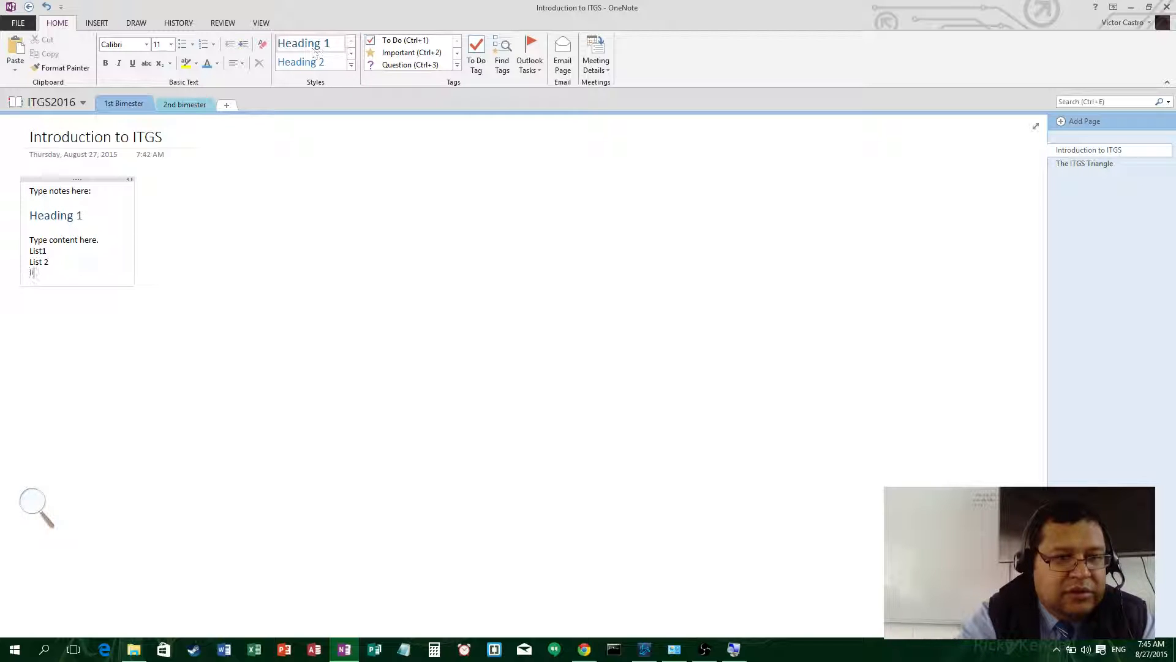
{"action": "type", "text": "ist 3"}
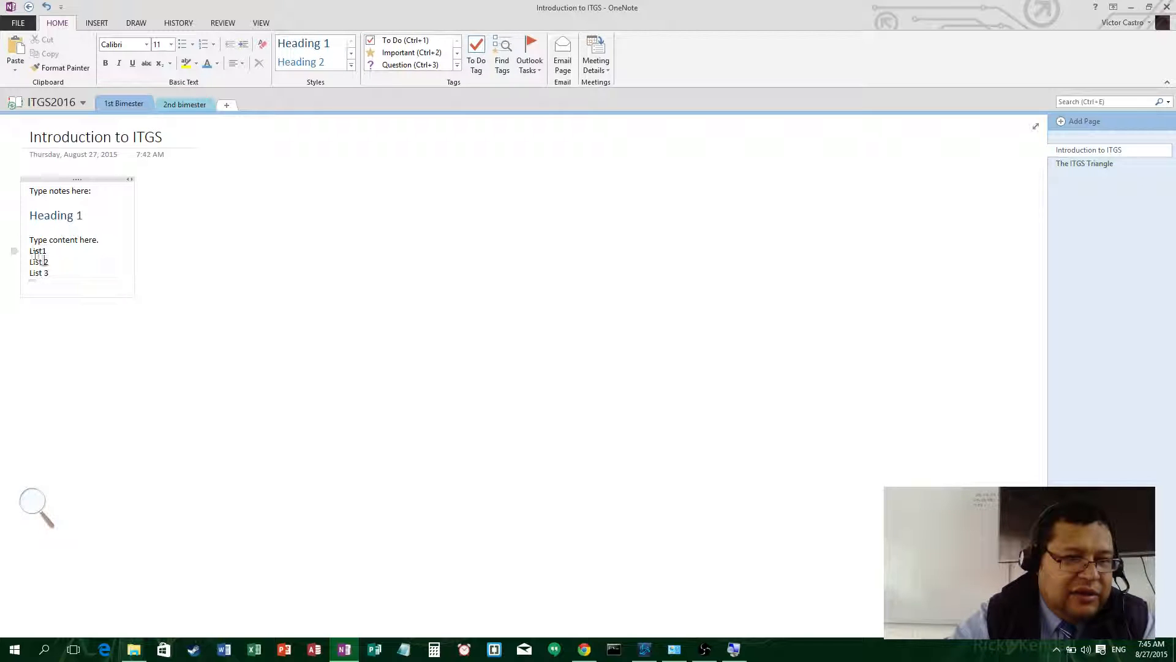
{"action": "left_click_drag", "start_coordinate": [33, 251], "coordinate": [50, 274]}
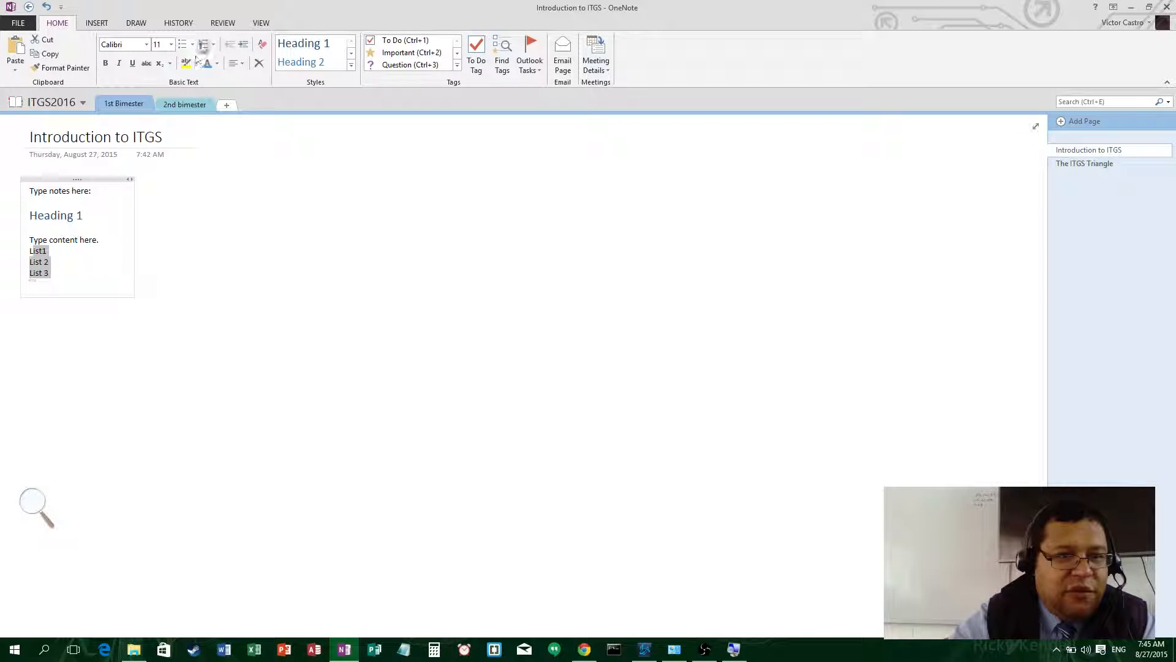
- Format the List1, List 2, List 3 lines as a bulleted list
{"action": "left_click", "coordinate": [182, 44]}
{"action": "left_click", "coordinate": [94, 273]}
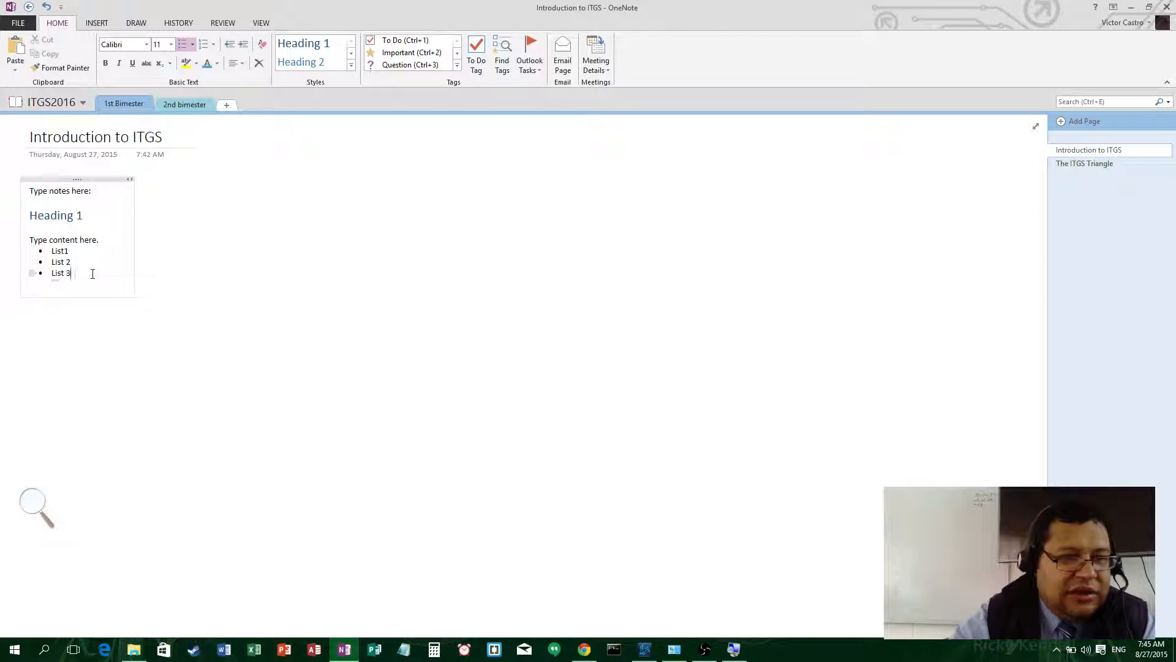
{"action": "key", "text": "Return"}
{"action": "key", "text": "Return"}
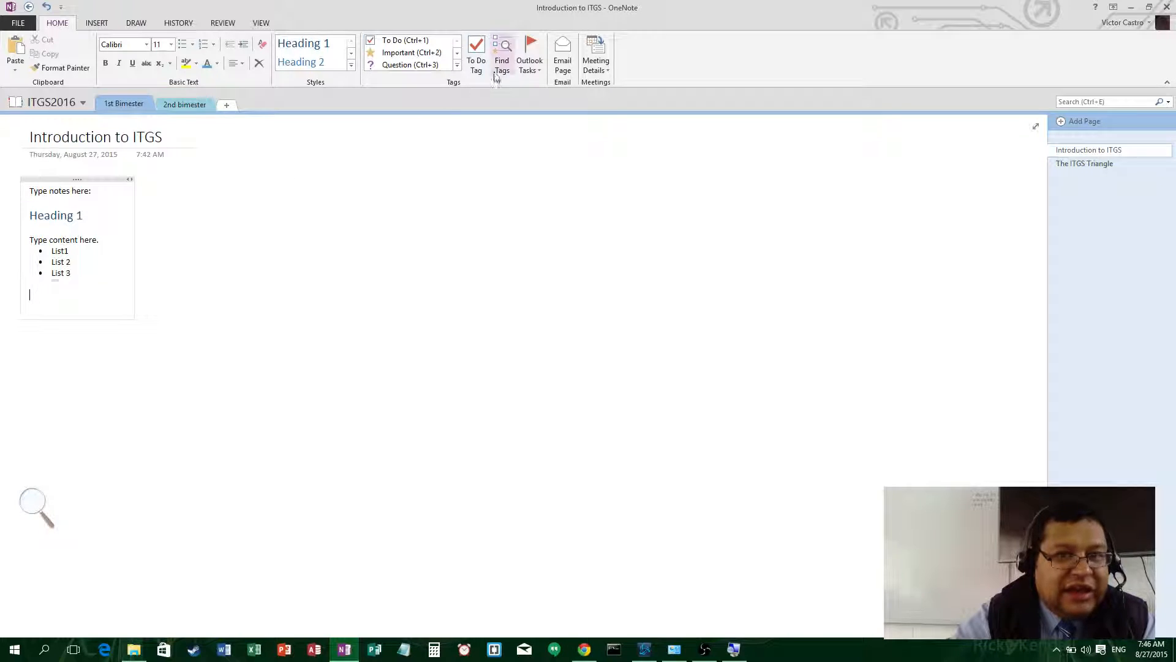
- Add To Do items Task 1 and Task 2, ticking and unticking Task 1's box
{"action": "left_click", "coordinate": [476, 54]}
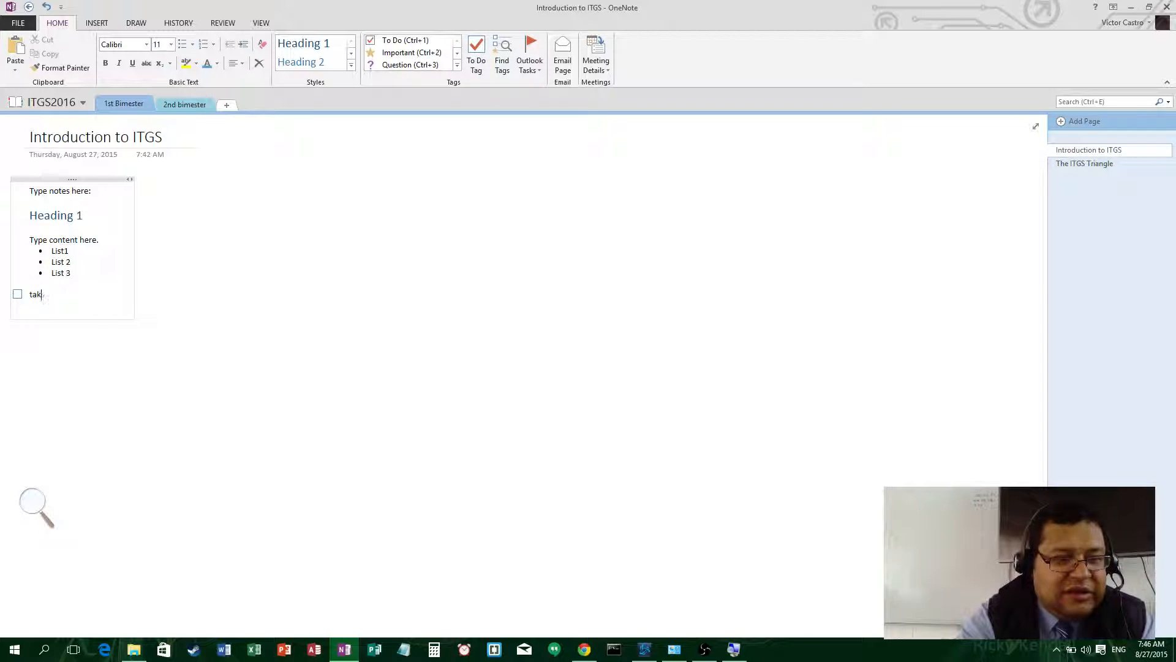
{"action": "key", "text": "Return"}
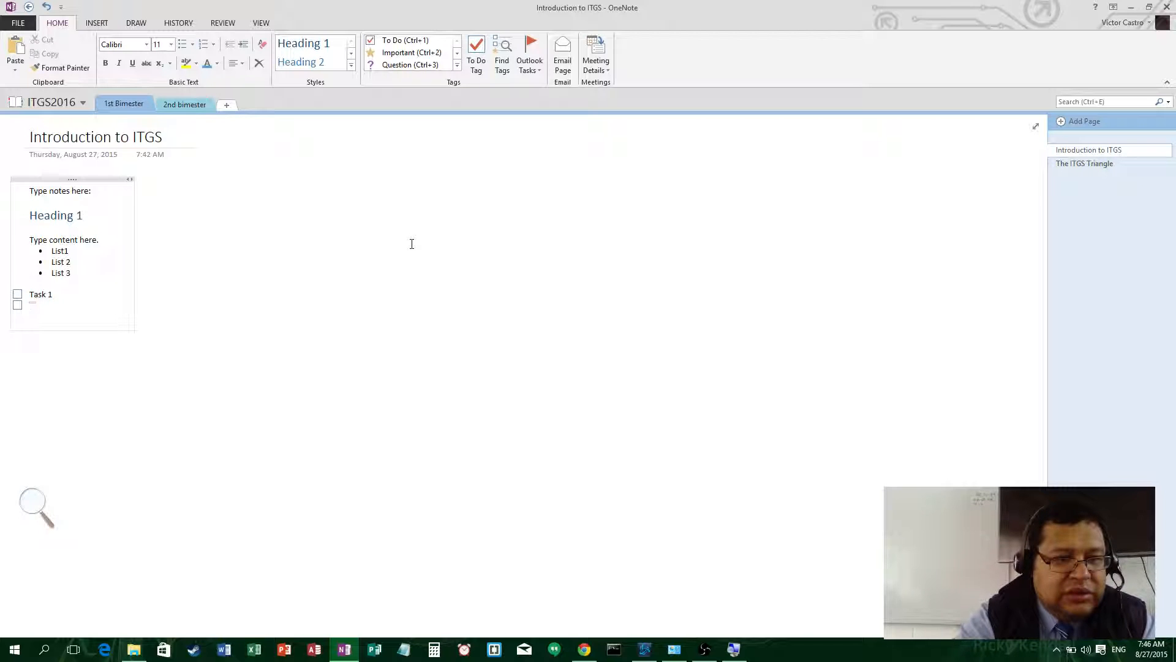
{"action": "type", "text": "Task"}
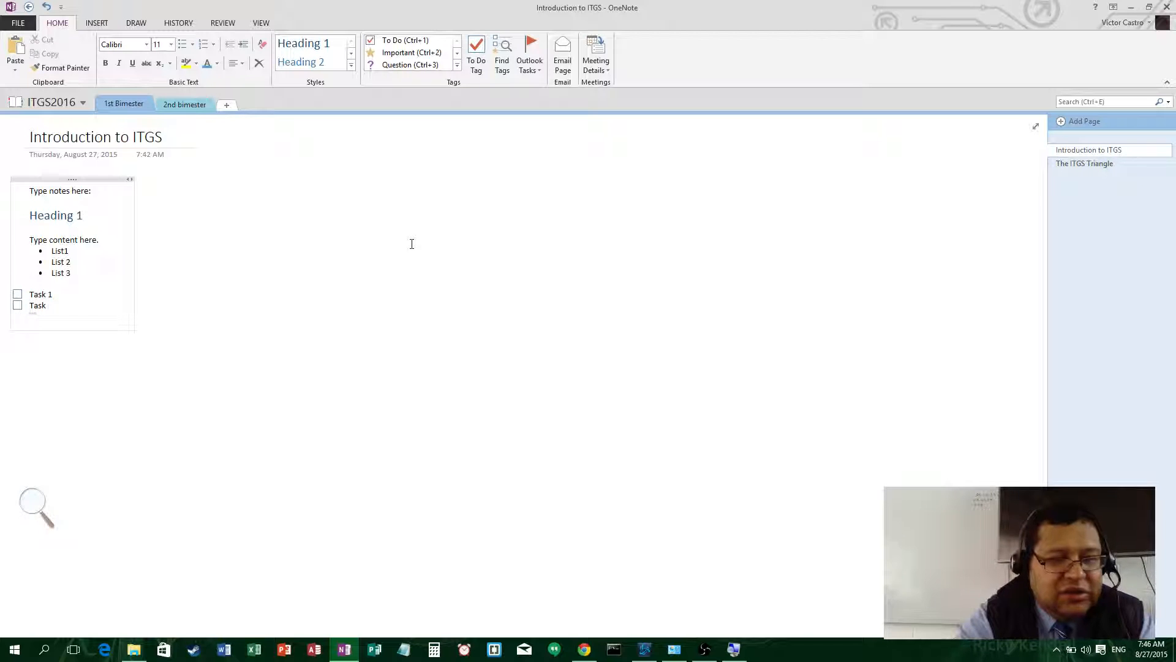
{"action": "type", "text": " 2"}
{"action": "key", "text": "Return"}
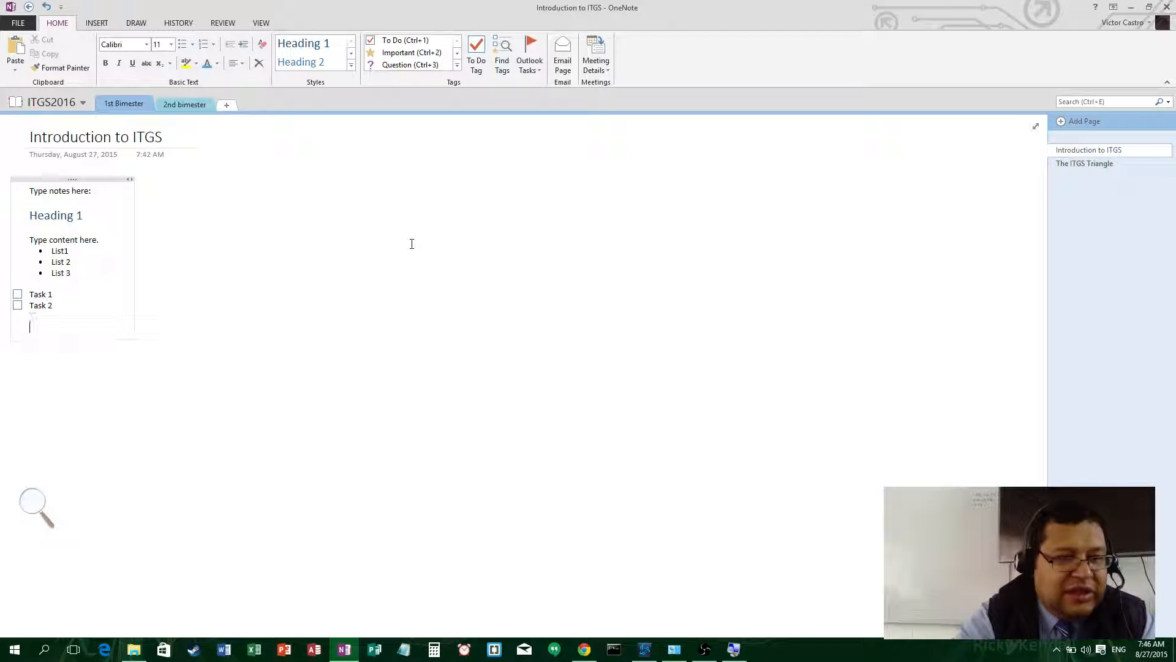
{"action": "key", "text": "Return"}
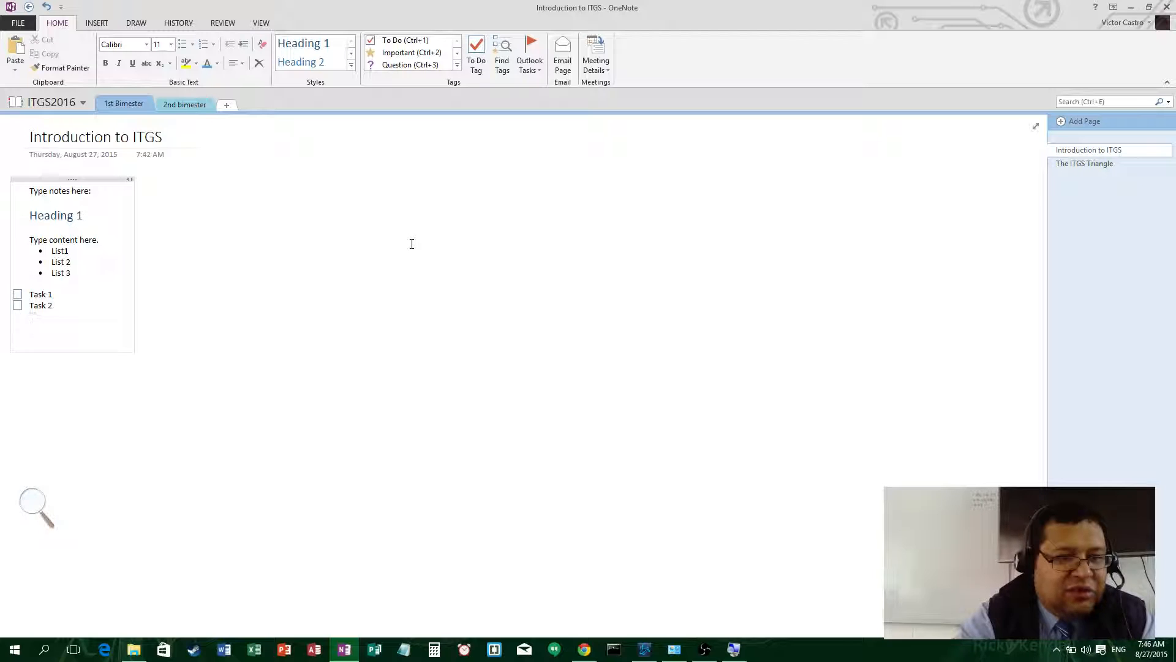
{"action": "left_click", "coordinate": [17, 295]}
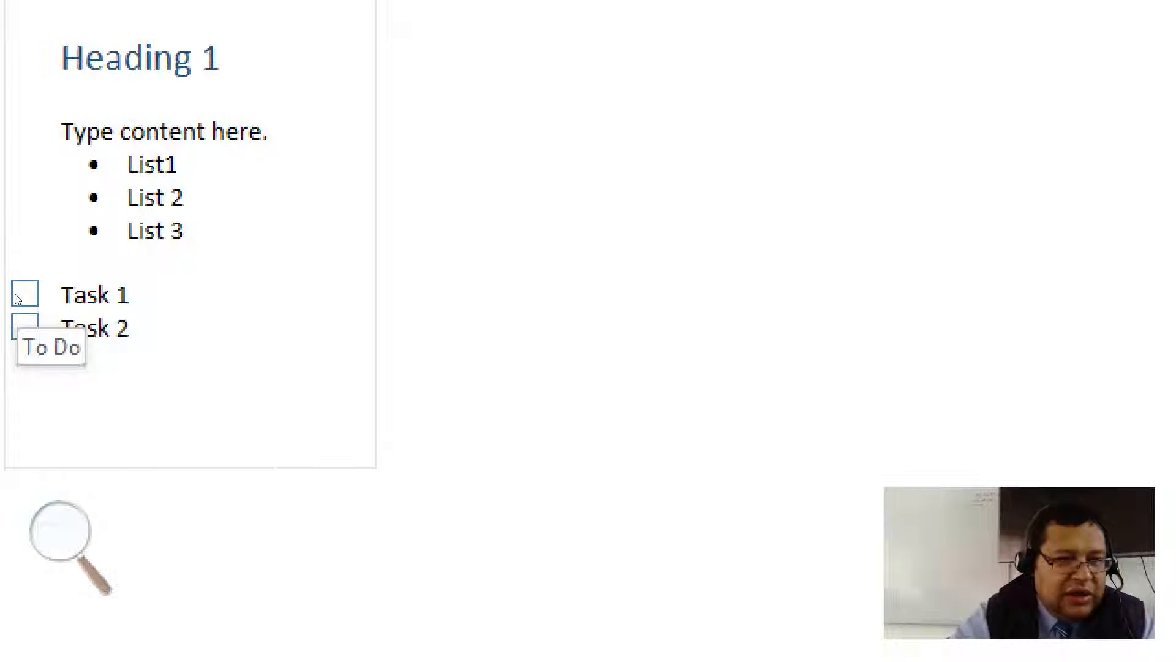
{"action": "left_click", "coordinate": [19, 296]}
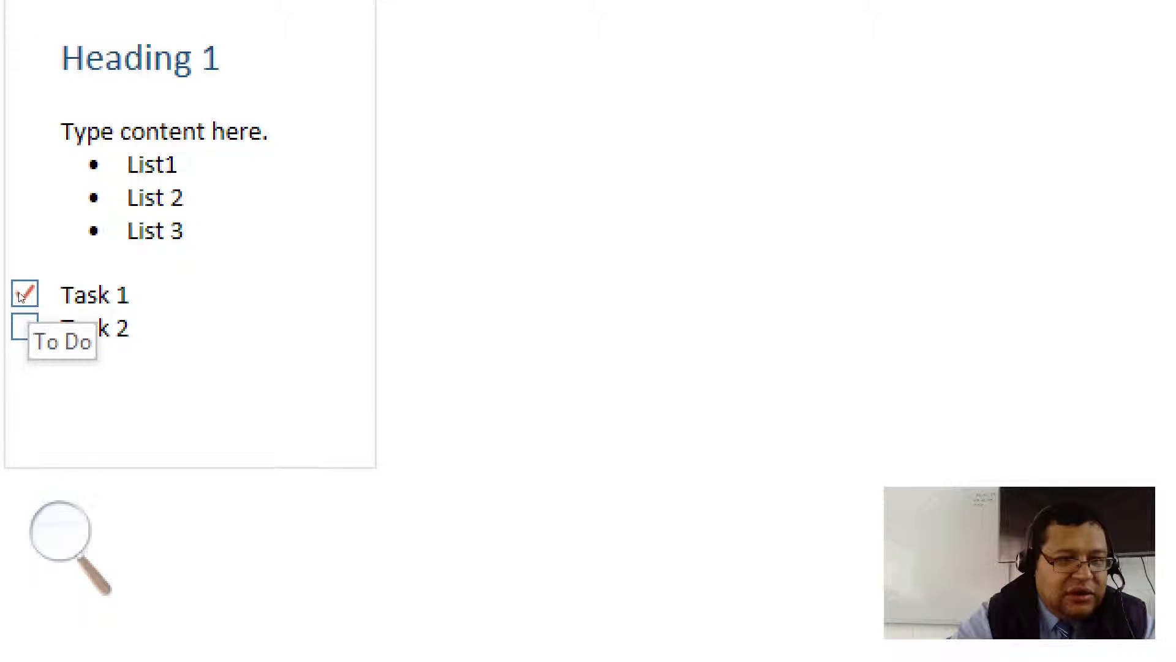
{"action": "left_click", "coordinate": [21, 296]}
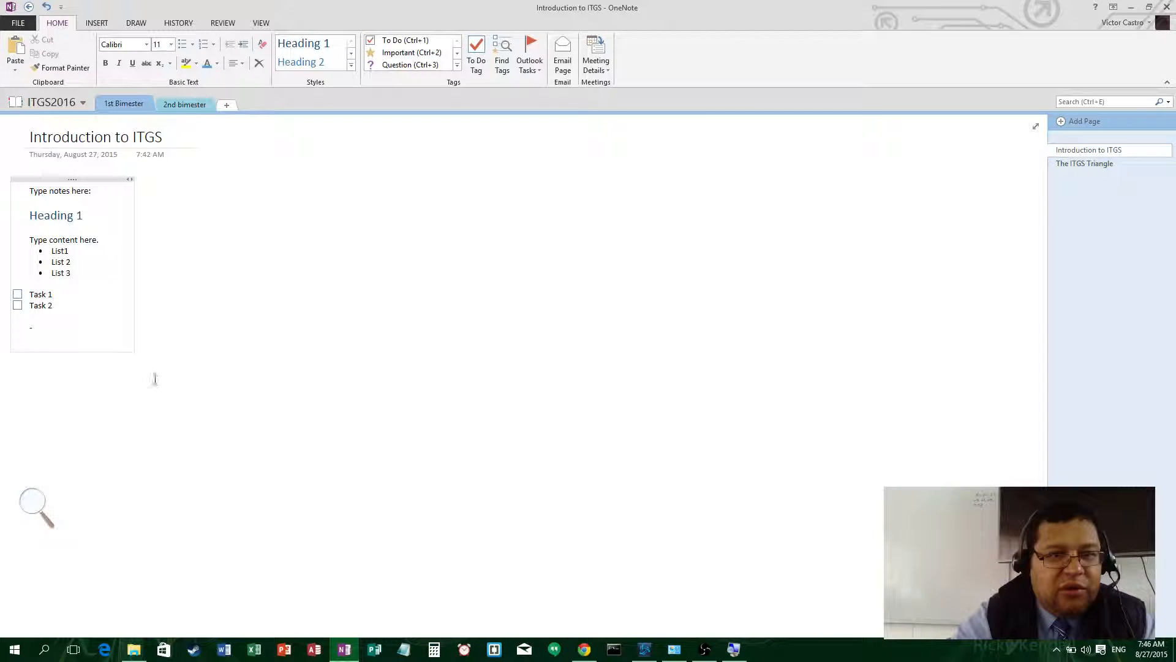
- Zoom the page view in twice
{"action": "left_click", "coordinate": [261, 23]}
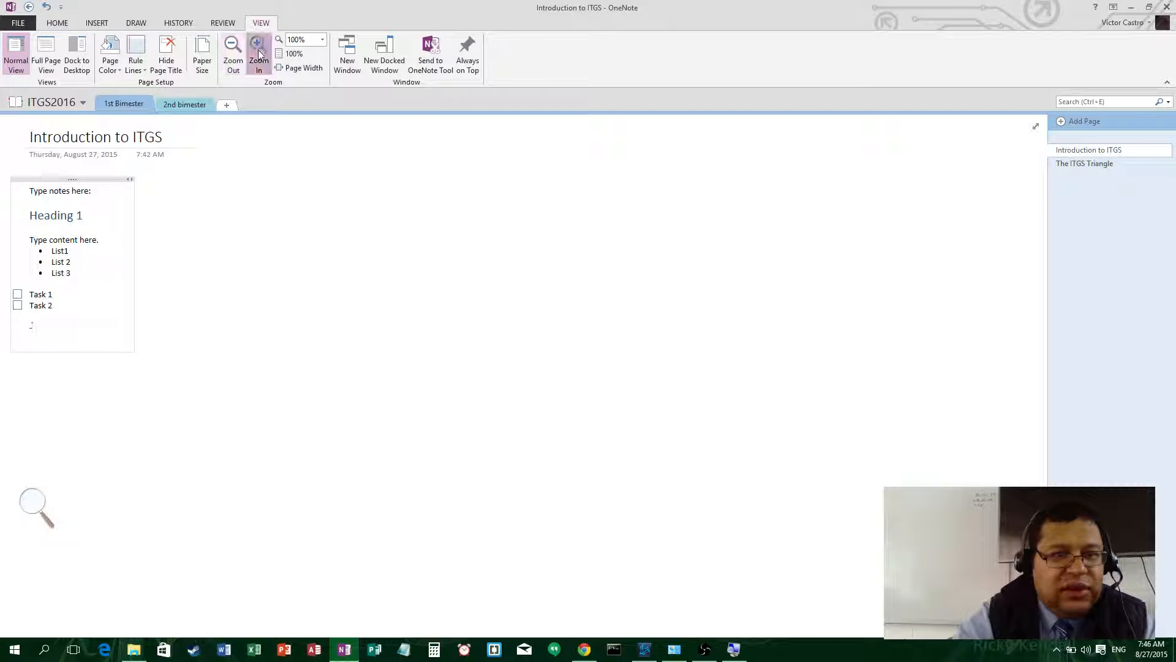
{"action": "left_click", "coordinate": [257, 47]}
{"action": "left_click", "coordinate": [259, 49]}
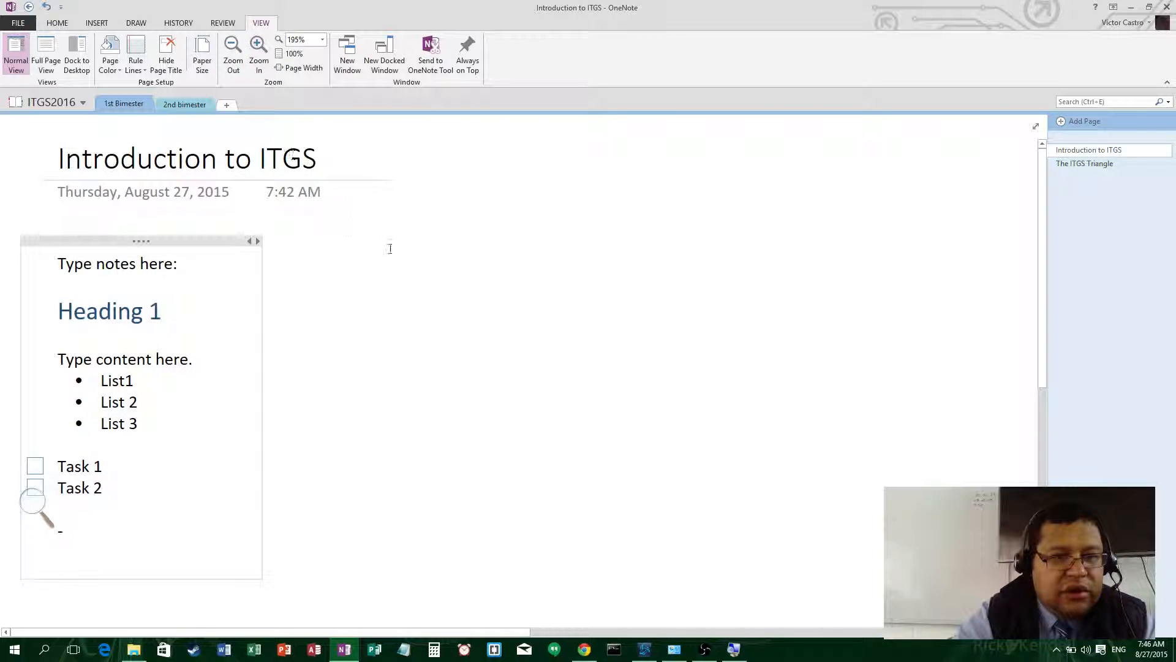
{"action": "scroll", "coordinate": [386, 273], "scroll_direction": "down", "scroll_amount": 5}
{"action": "scroll", "coordinate": [385, 288], "scroll_direction": "up", "scroll_amount": 5}
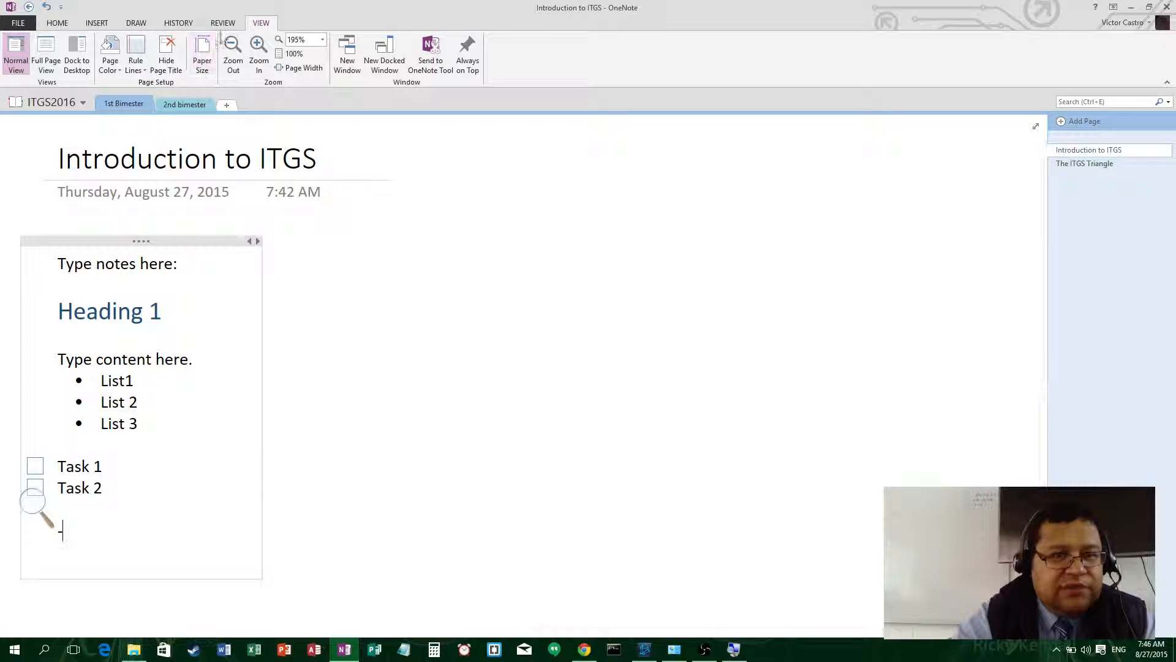
- Tag List1 as Important and List 2 as a Question
{"action": "left_click", "coordinate": [57, 23]}
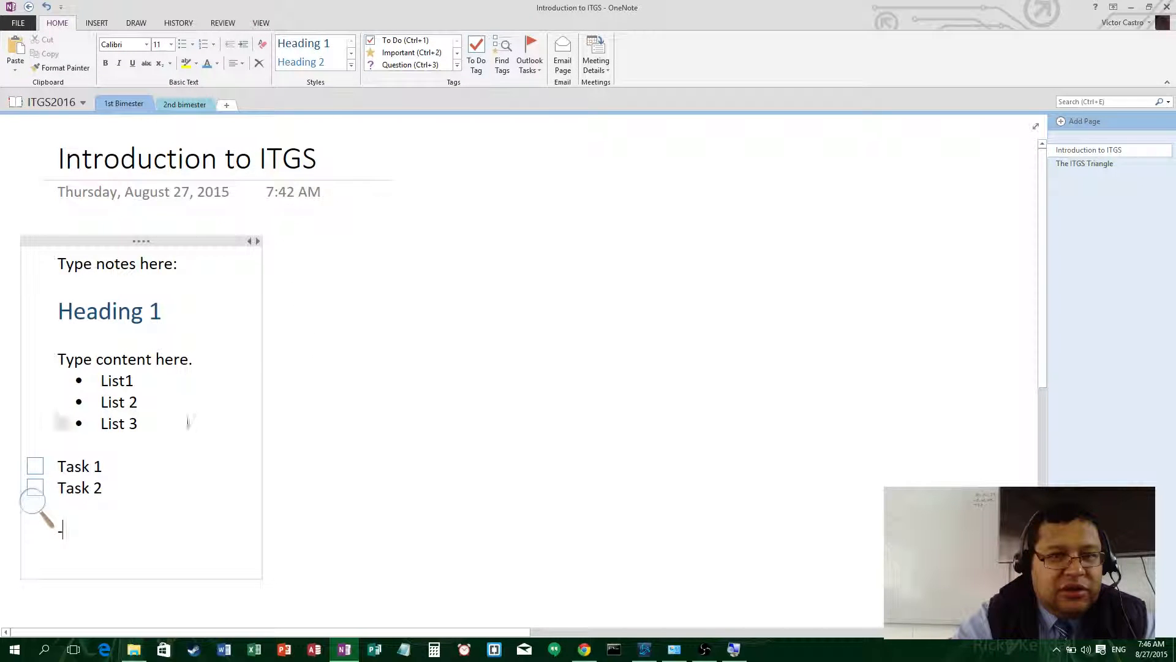
{"action": "left_click", "coordinate": [145, 383]}
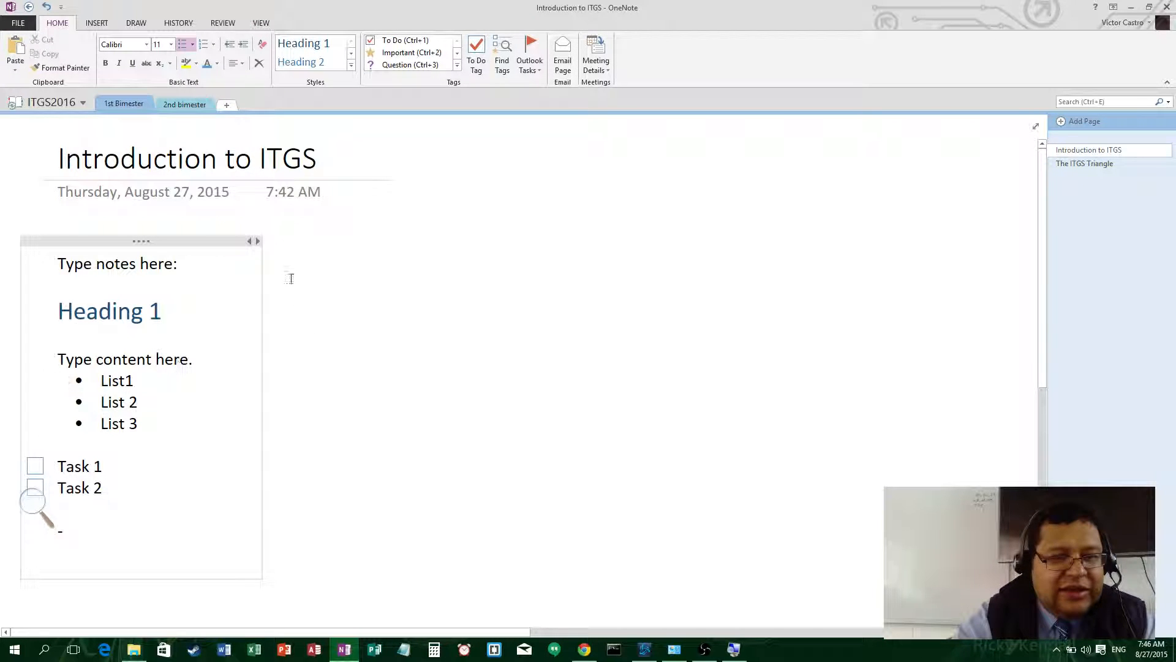
{"action": "key", "text": "ctrl+2"}
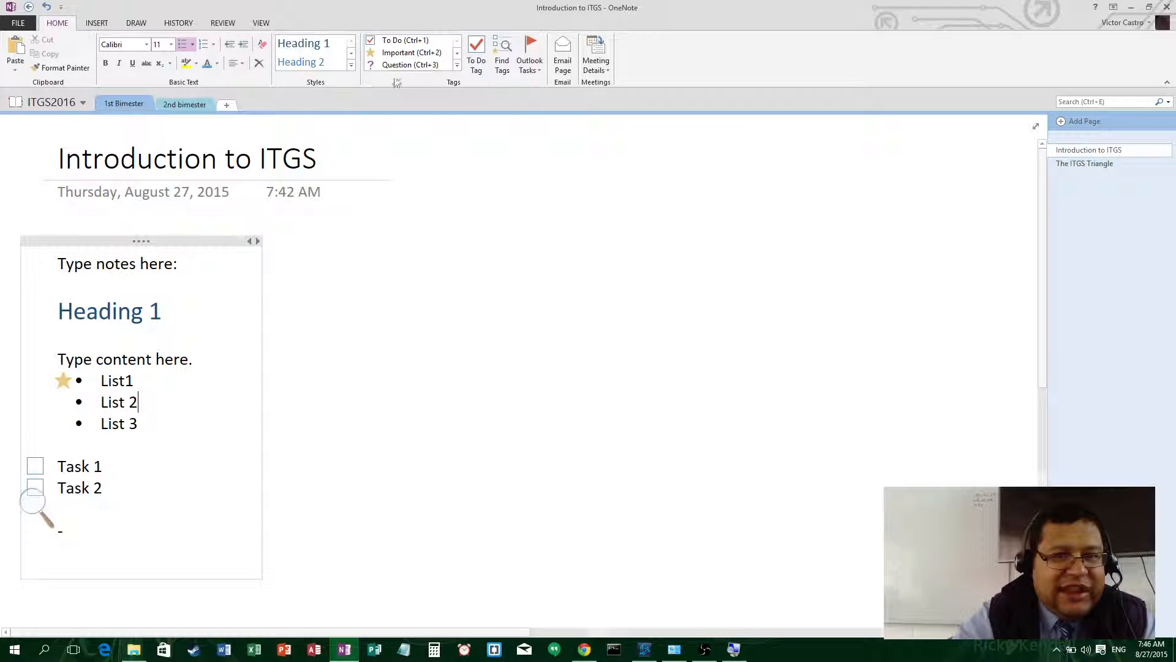
{"action": "key", "text": "ctrl+3"}
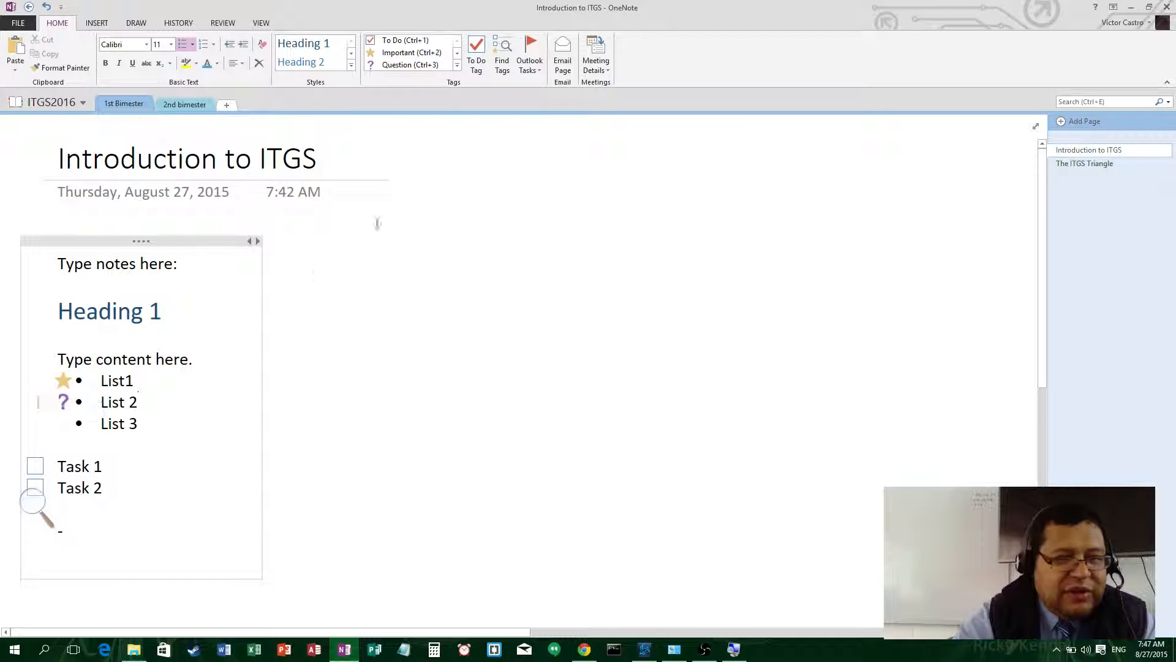
- Browse the Tags gallery, then show the Tags Summary for the page
{"action": "left_click", "coordinate": [455, 66]}
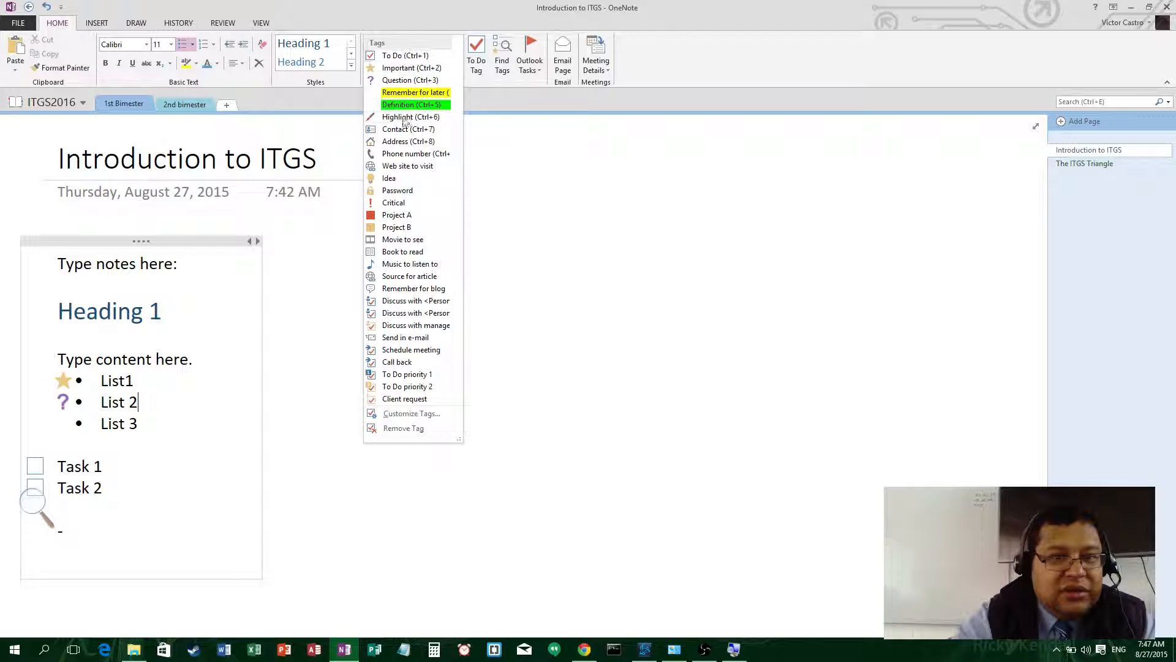
{"action": "left_click", "coordinate": [440, 27]}
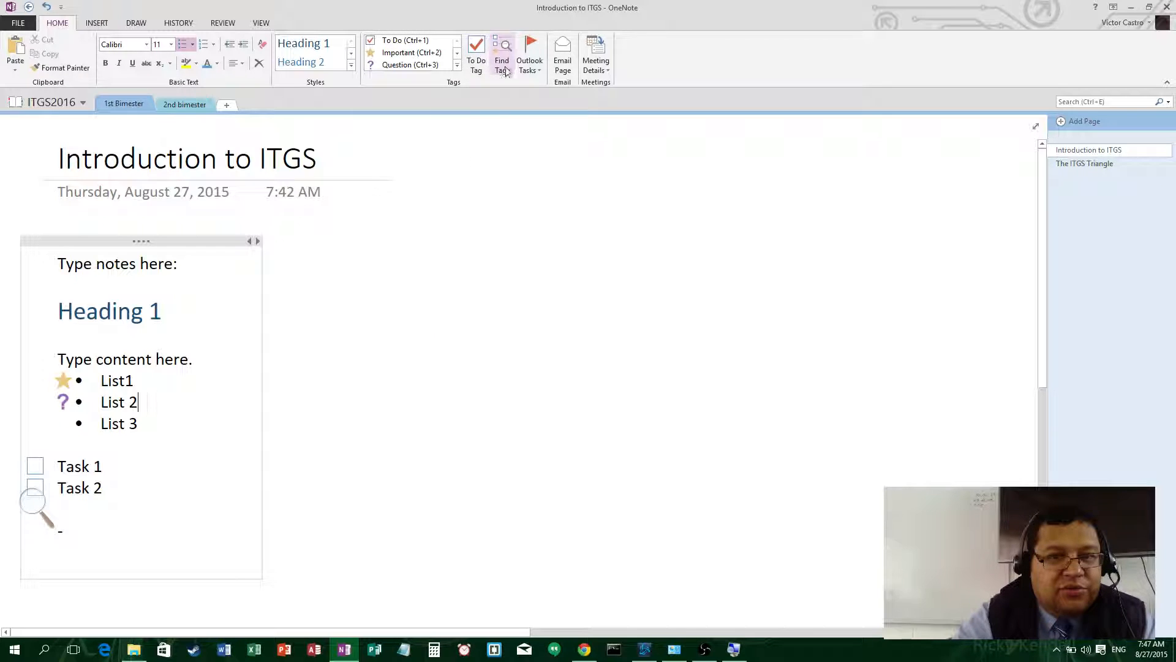
{"action": "left_click", "coordinate": [503, 64]}
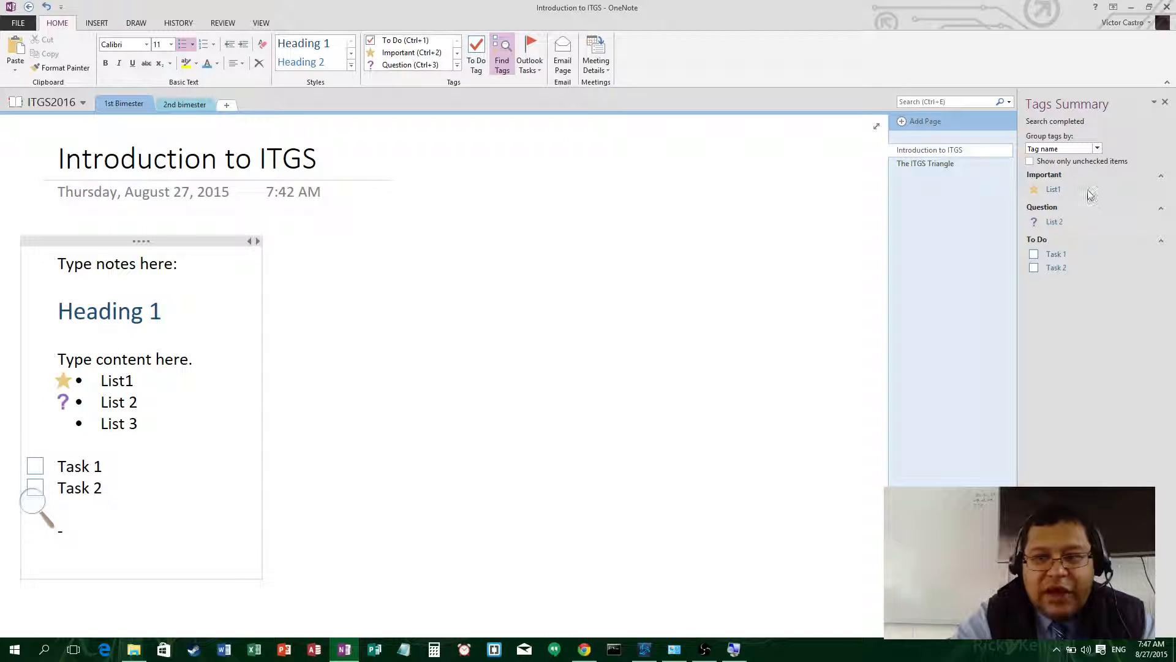
- Jump to List 2 from the Tags Summary and bold the word 'content'
{"action": "left_click", "coordinate": [1055, 224]}
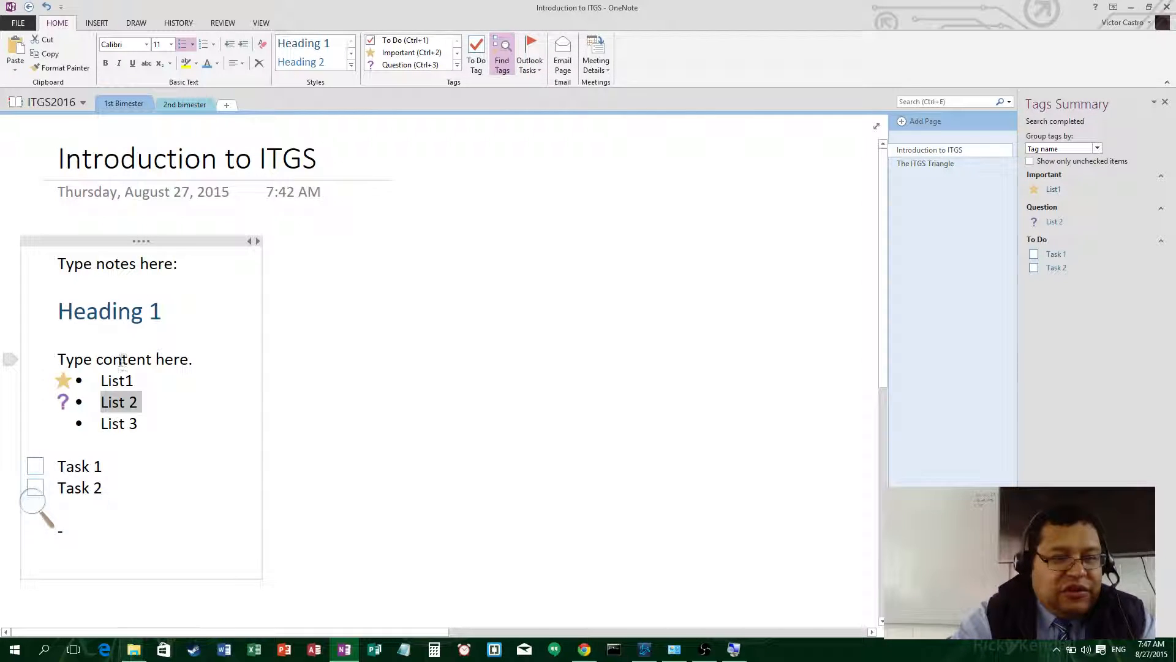
{"action": "double_click", "coordinate": [123, 359]}
{"action": "left_click", "coordinate": [105, 63]}
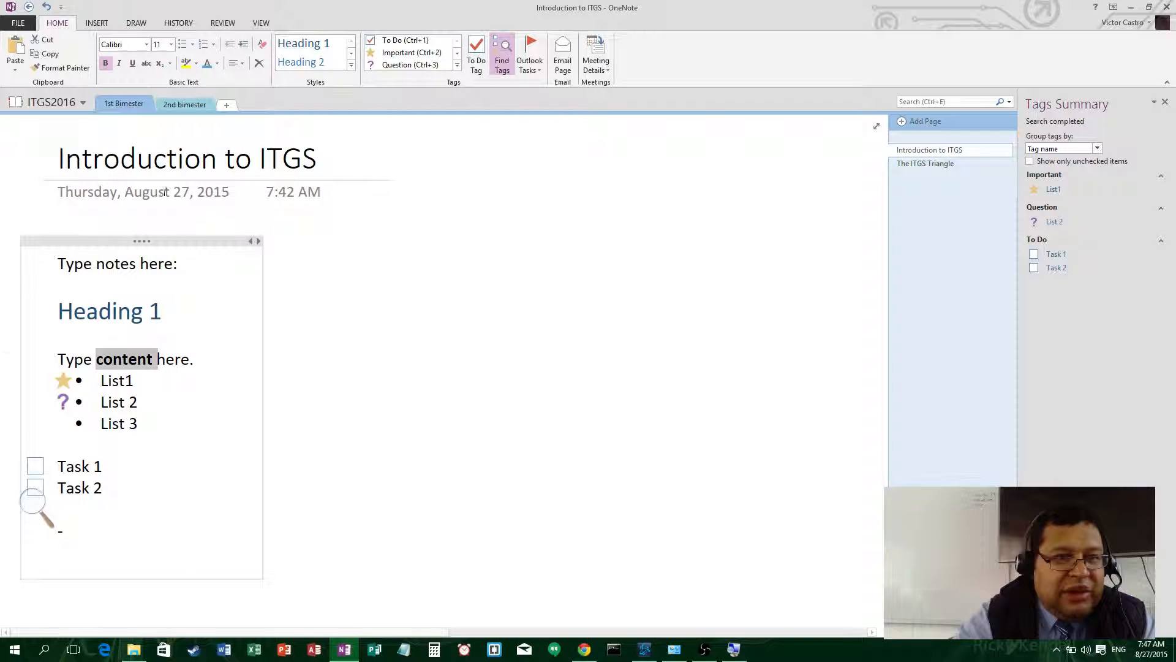
{"action": "left_click", "coordinate": [202, 376]}
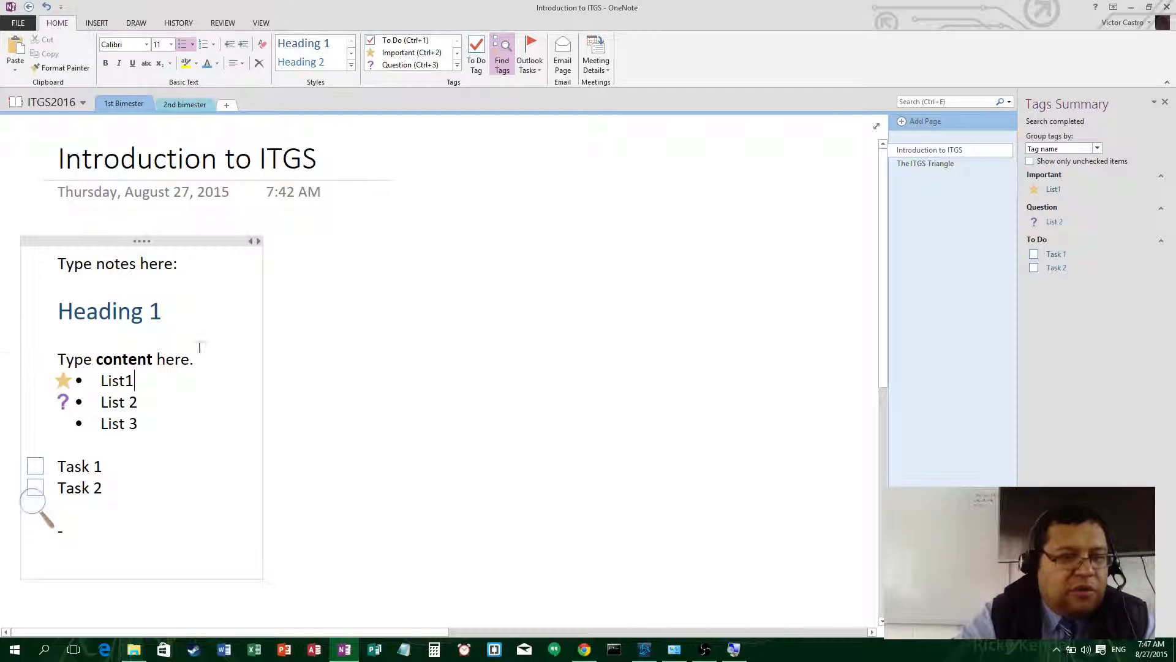
- Make the note container narrower by dragging its right edge
{"action": "left_click", "coordinate": [319, 333]}
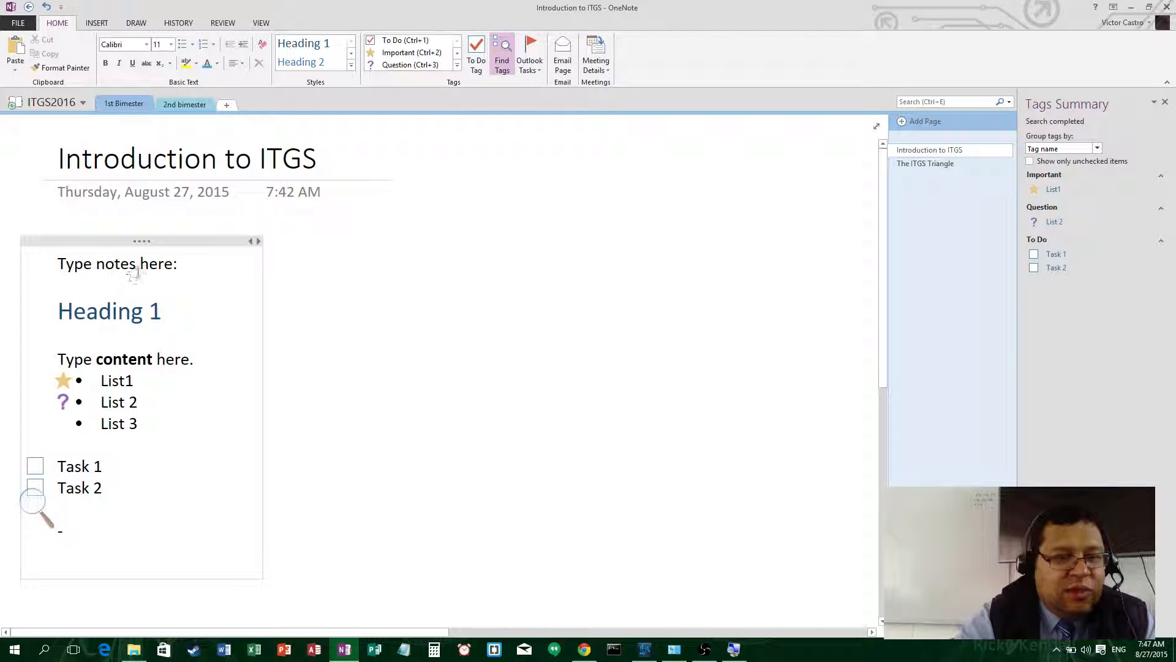
{"action": "left_click", "coordinate": [136, 240]}
{"action": "mouse_move", "coordinate": [140, 242]}
{"action": "left_mouse_down"}
{"action": "mouse_move", "coordinate": [392, 252]}
{"action": "mouse_move", "coordinate": [137, 238]}
{"action": "left_mouse_up"}
{"action": "left_click", "coordinate": [137, 238]}
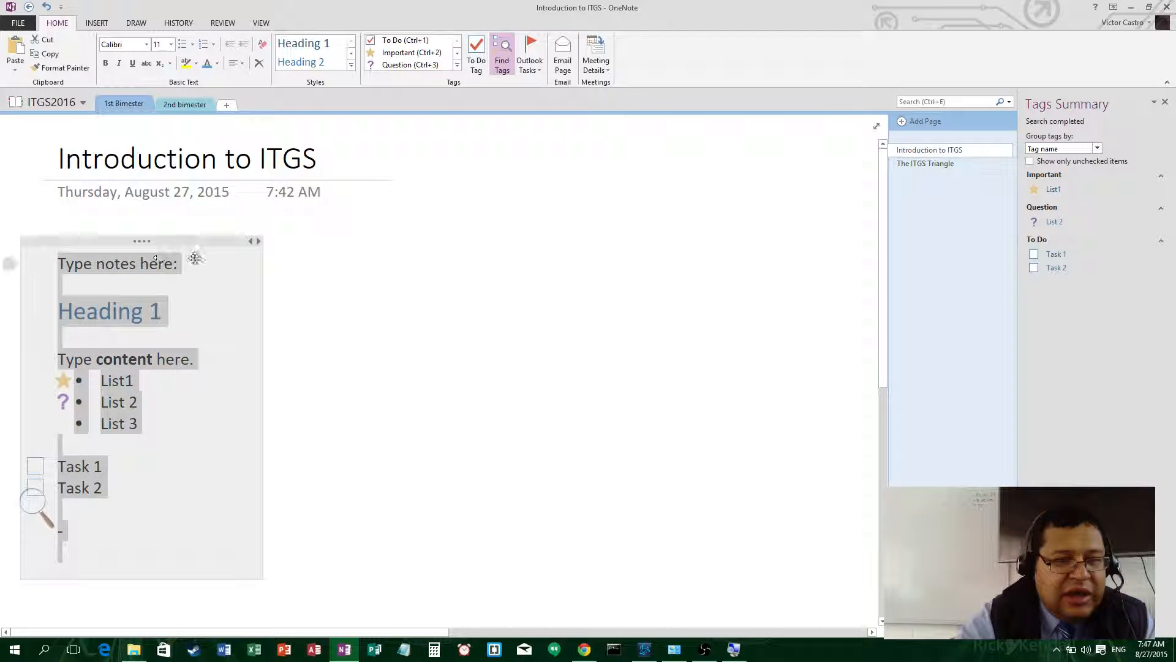
{"action": "left_click_drag", "start_coordinate": [257, 242], "coordinate": [233, 242]}
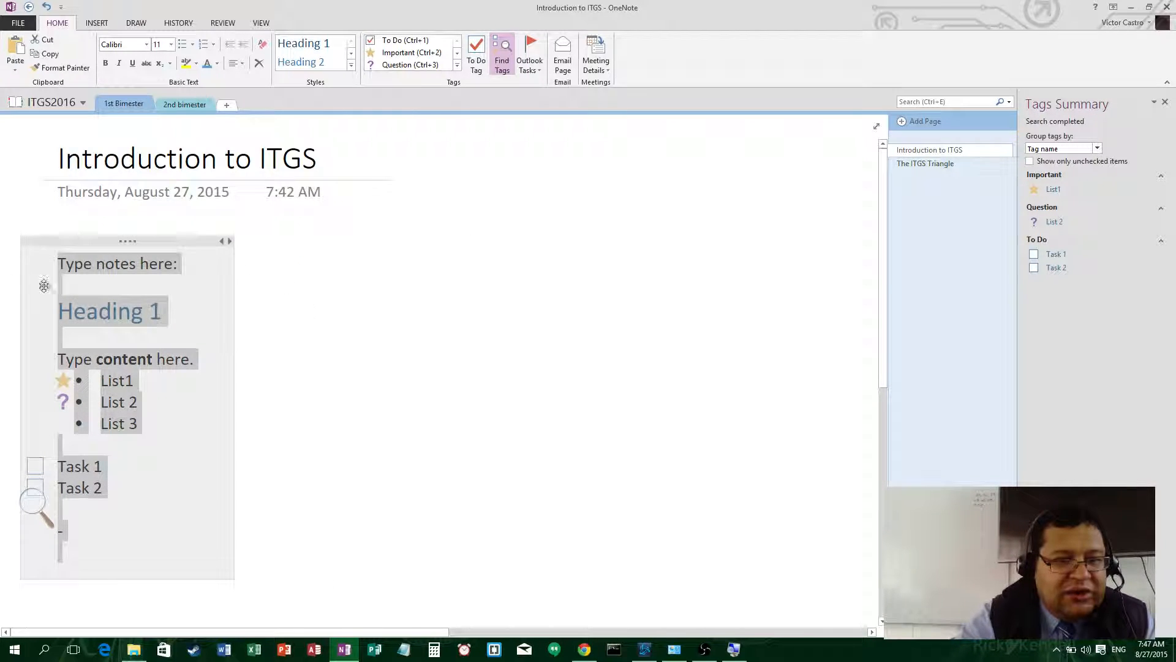
- Create a second note beside 'Type notes here:' and change its text to 'More notes.'
{"action": "left_click", "coordinate": [416, 260]}
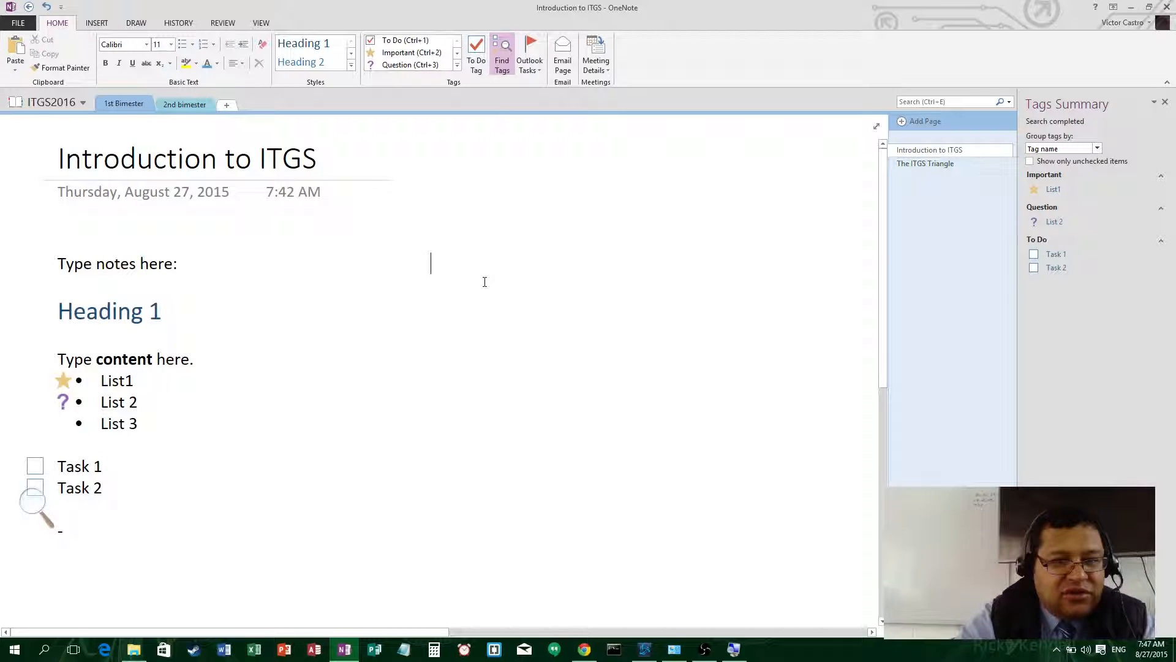
{"action": "type", "text": "assdfas"}
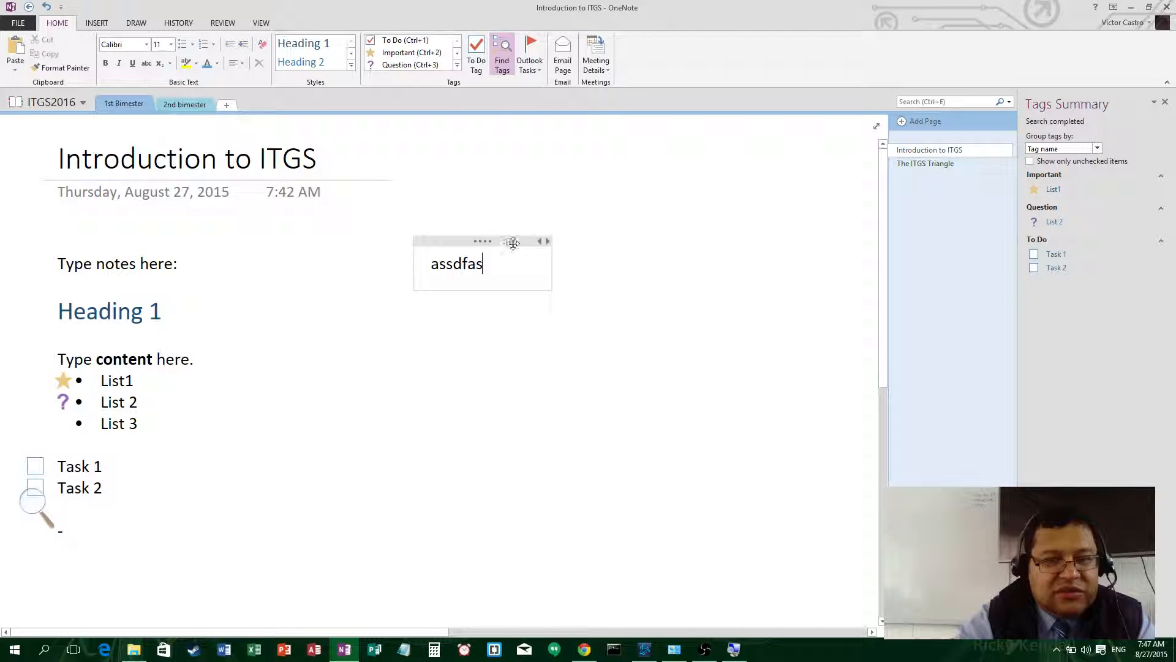
{"action": "left_click_drag", "start_coordinate": [481, 242], "coordinate": [369, 247]}
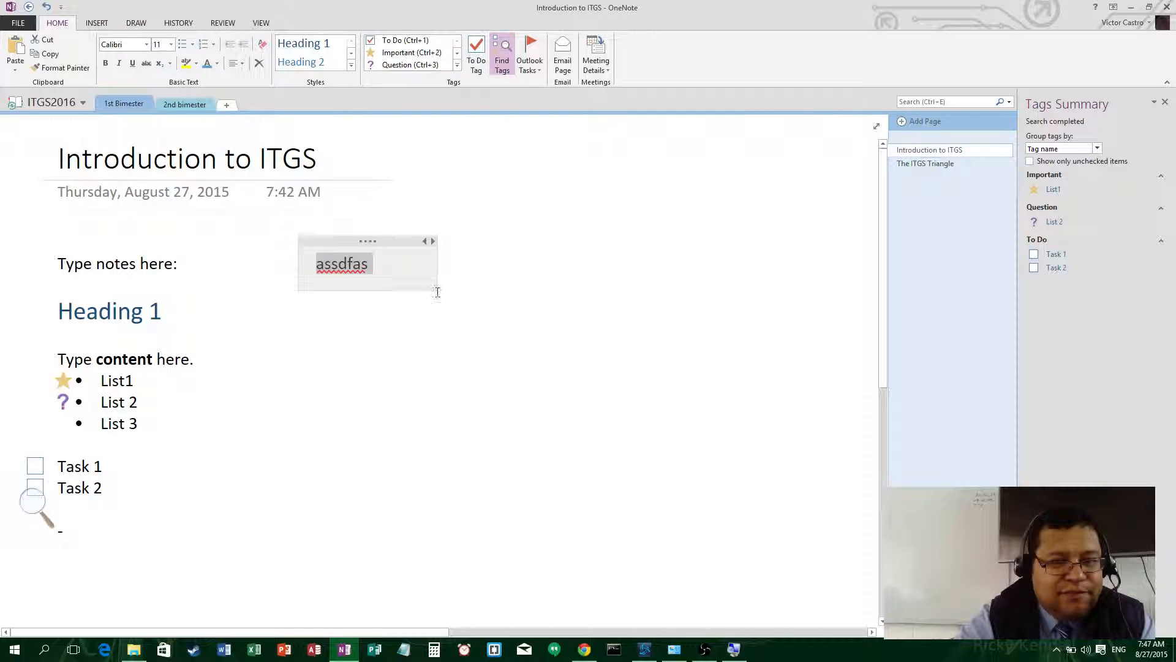
{"action": "left_click", "coordinate": [381, 270]}
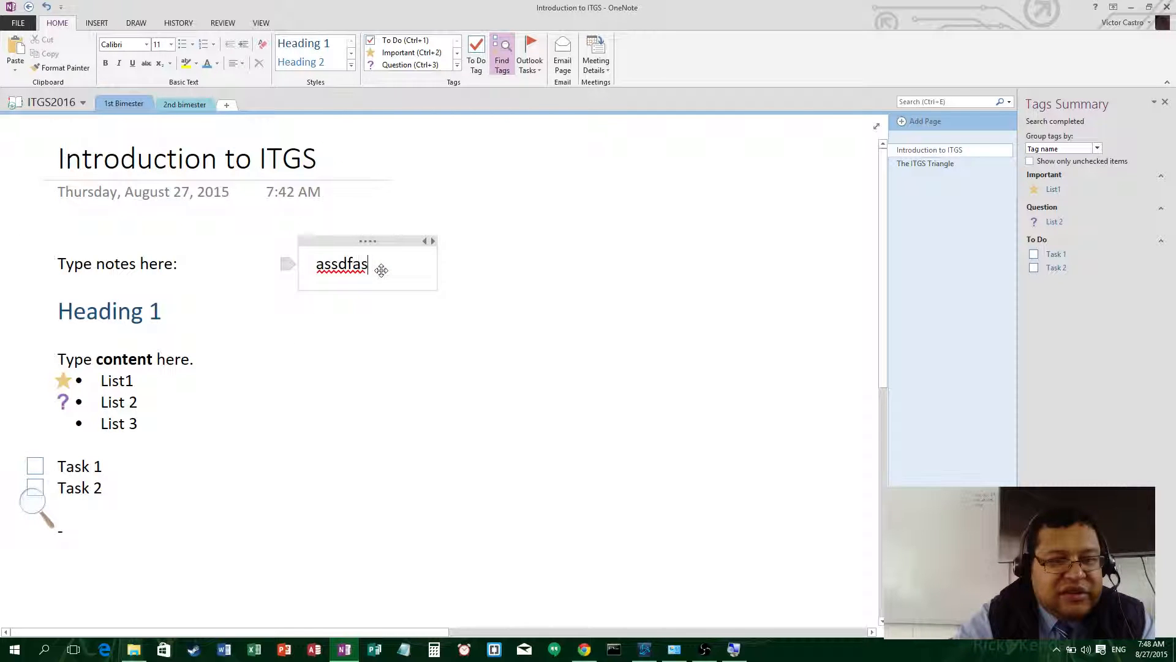
{"action": "left_click_drag", "start_coordinate": [383, 271], "coordinate": [307, 263]}
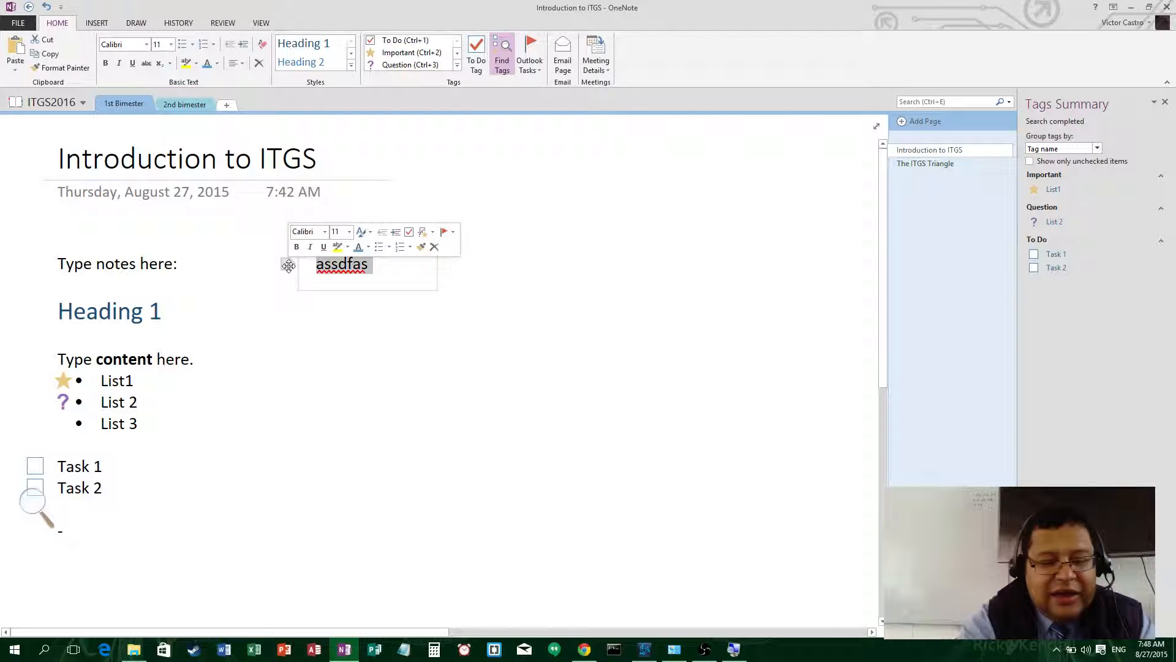
{"action": "type", "text": "more notes."}
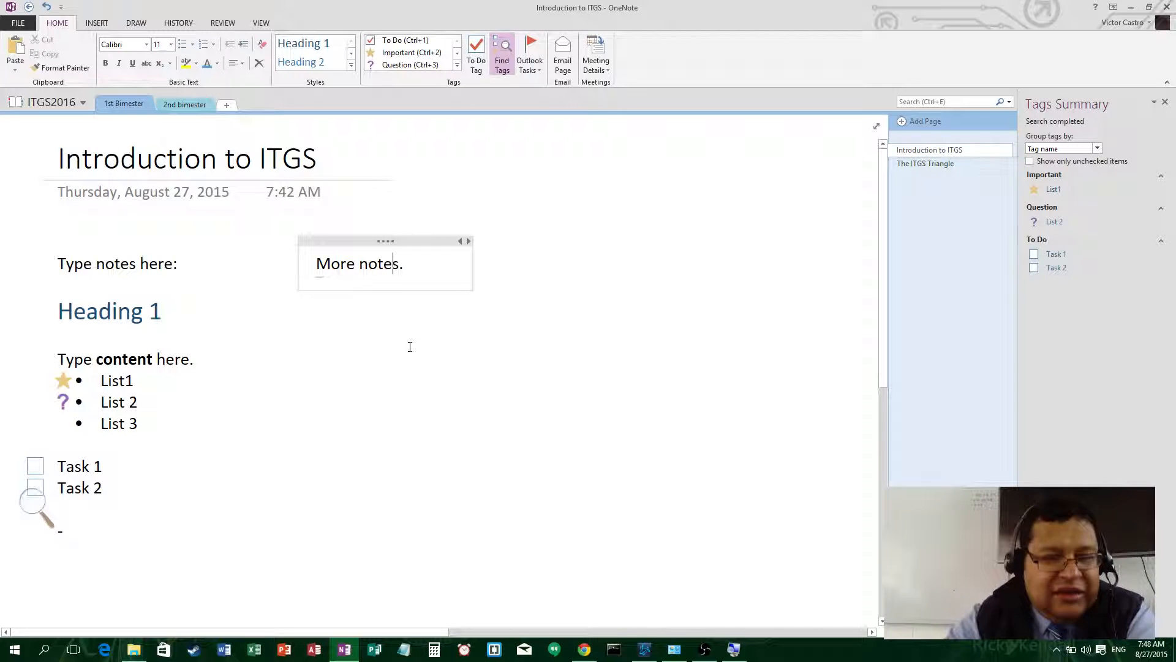
{"action": "left_click", "coordinate": [571, 267]}
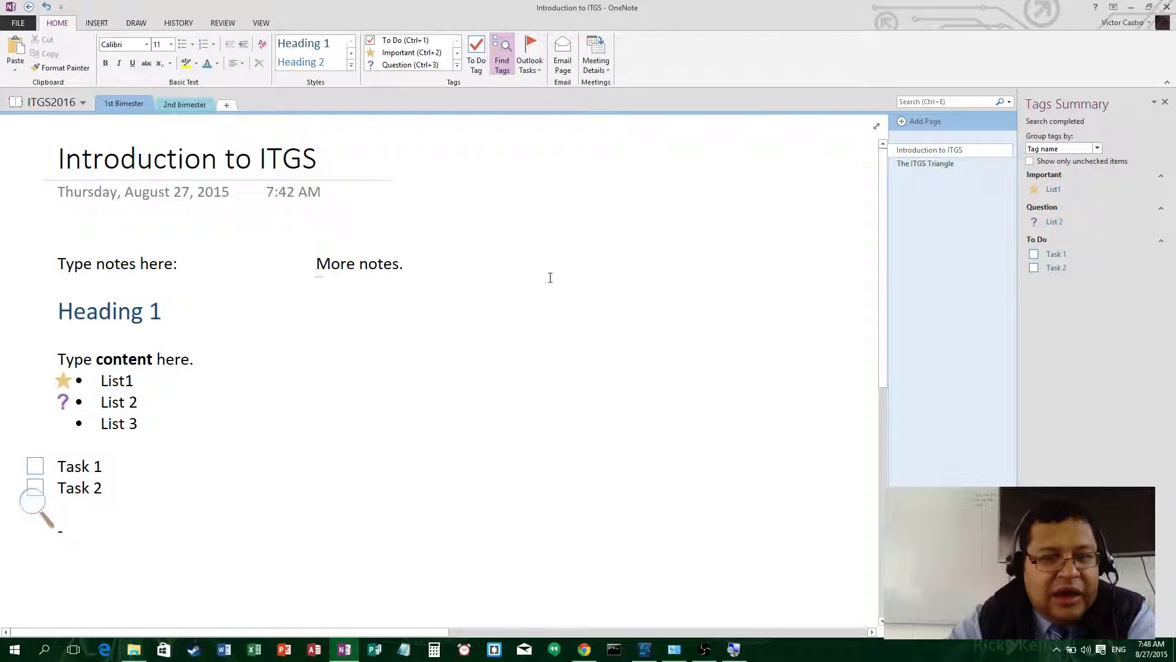
{"action": "left_click", "coordinate": [101, 25]}
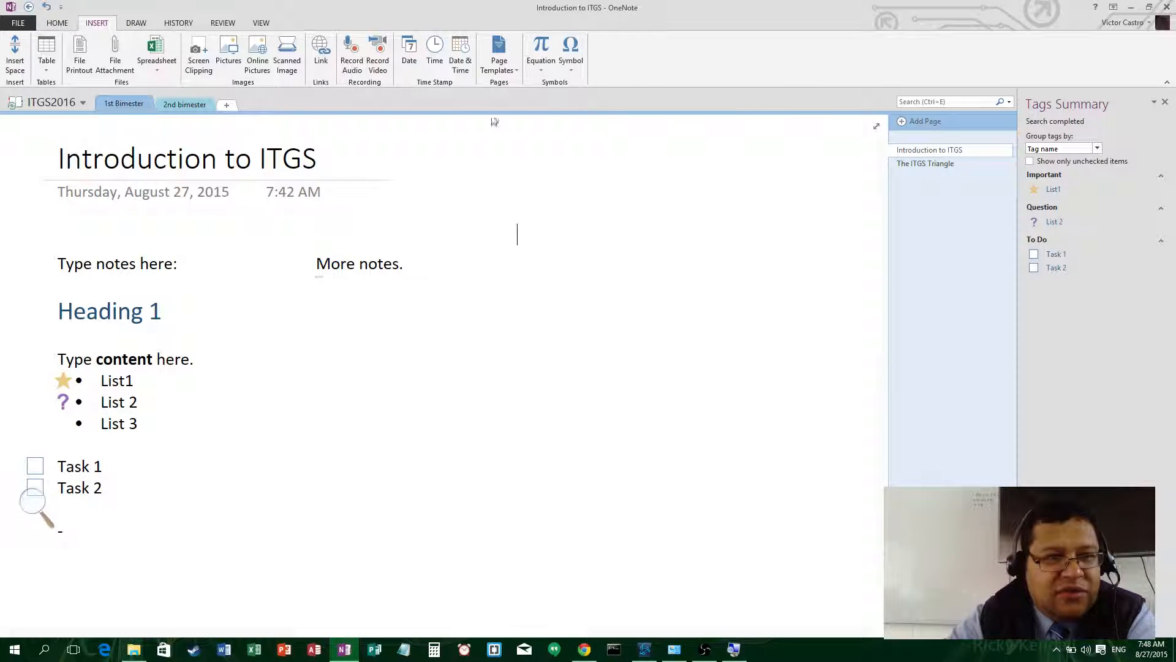
- Insert a 4 by 5 table on the page and nudge it lower
{"action": "left_click", "coordinate": [42, 66]}
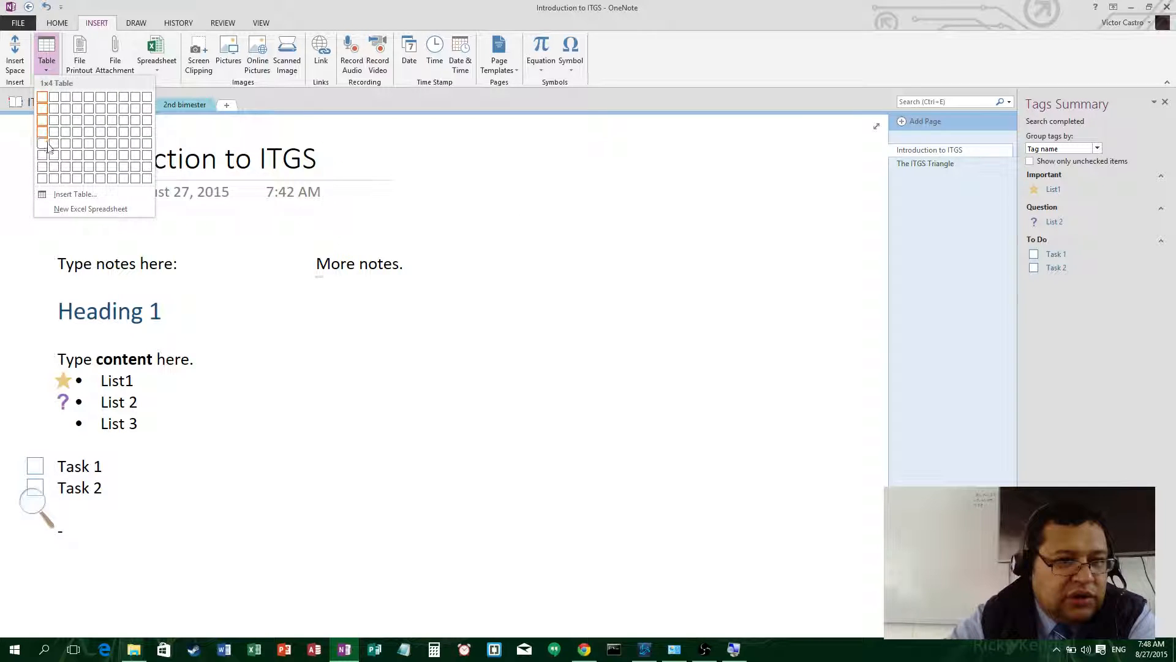
{"action": "left_click", "coordinate": [78, 149]}
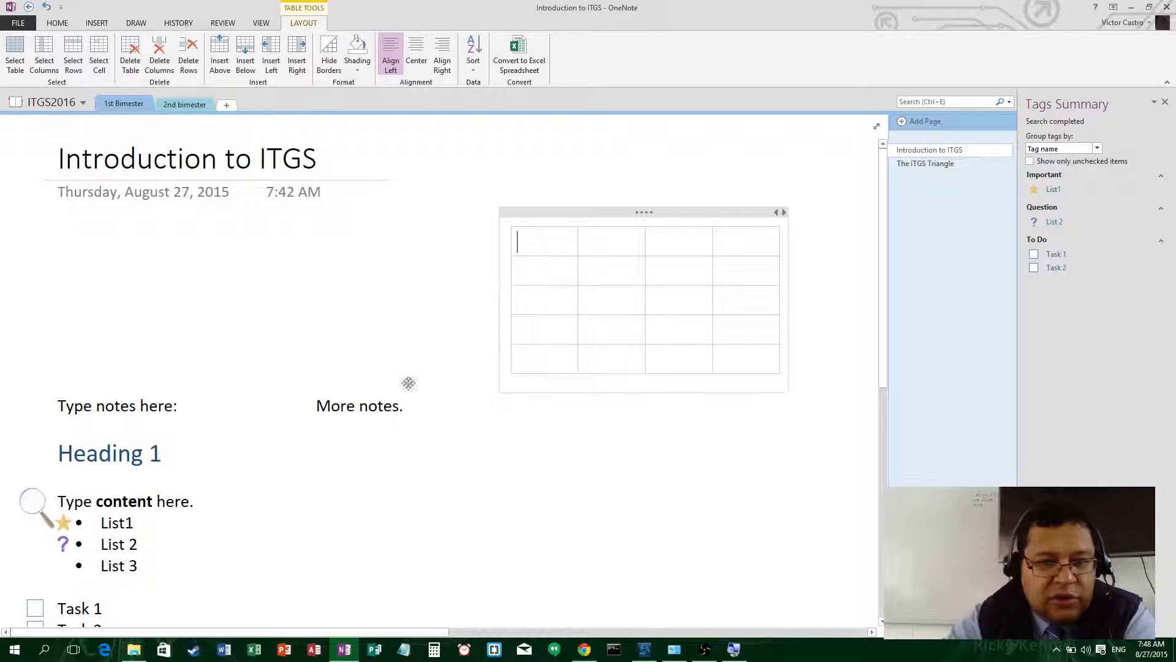
{"action": "mouse_move", "coordinate": [594, 211]}
{"action": "left_mouse_down"}
{"action": "mouse_move", "coordinate": [618, 305]}
{"action": "mouse_move", "coordinate": [591, 388]}
{"action": "mouse_move", "coordinate": [601, 266]}
{"action": "mouse_move", "coordinate": [592, 214]}
{"action": "left_mouse_up"}
{"action": "left_click", "coordinate": [546, 245]}
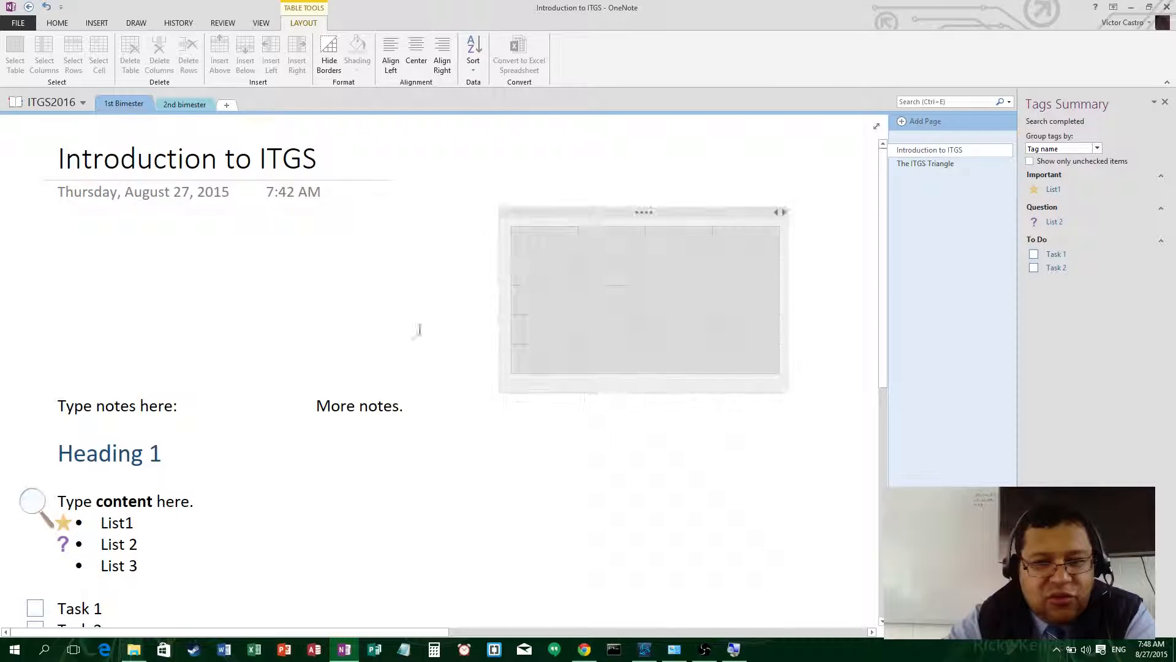
- Move both note containers up beneath the title and delete the empty table
{"action": "left_click_drag", "start_coordinate": [337, 384], "coordinate": [337, 242]}
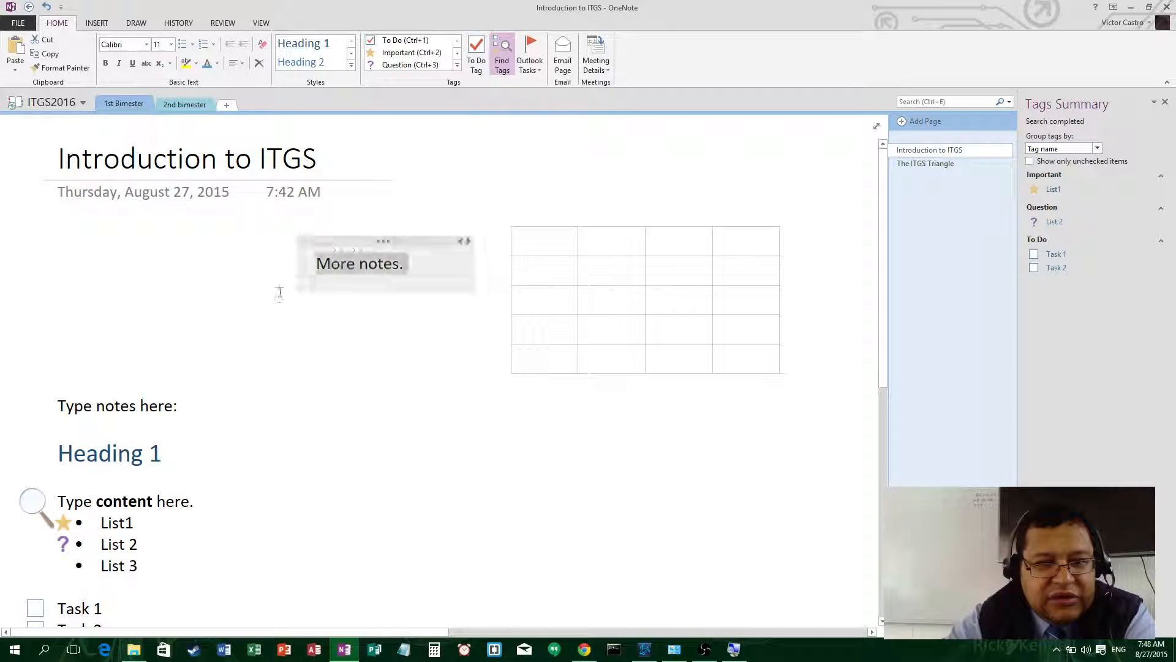
{"action": "left_click_drag", "start_coordinate": [126, 383], "coordinate": [154, 241]}
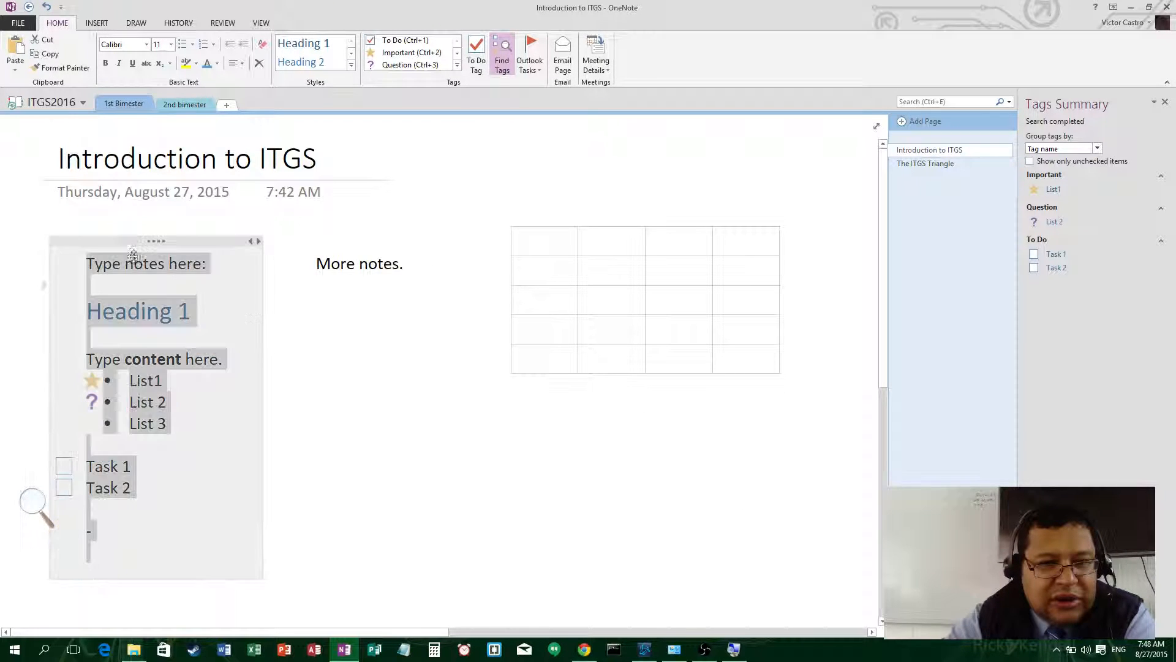
{"action": "left_click", "coordinate": [549, 245]}
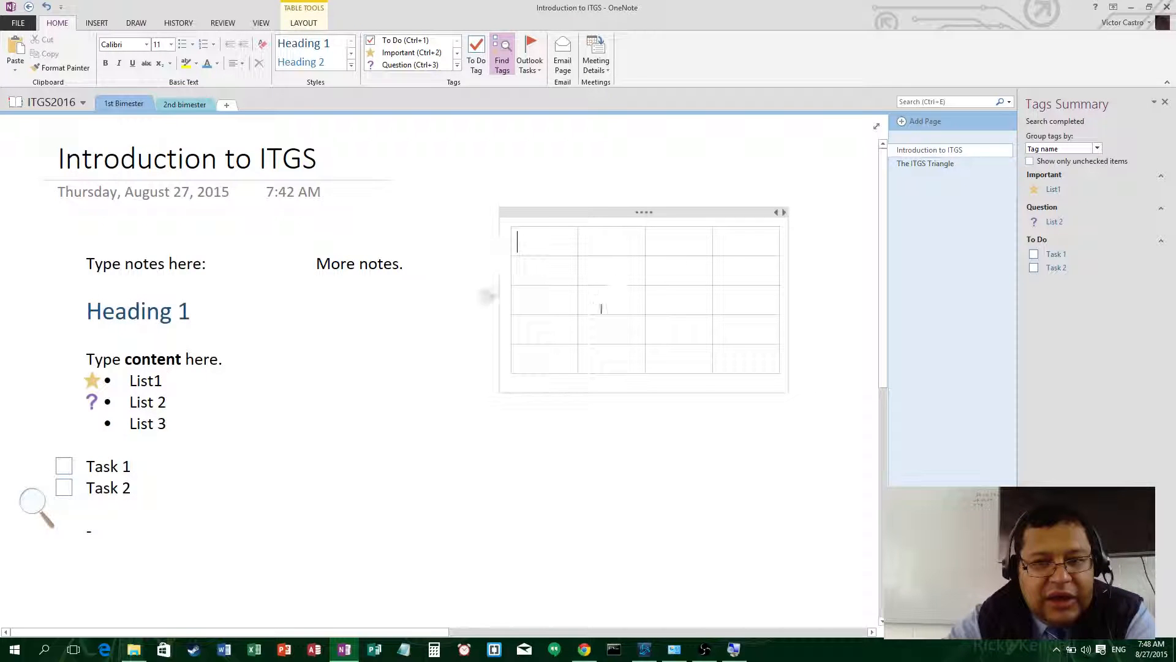
{"action": "right_click", "coordinate": [645, 211]}
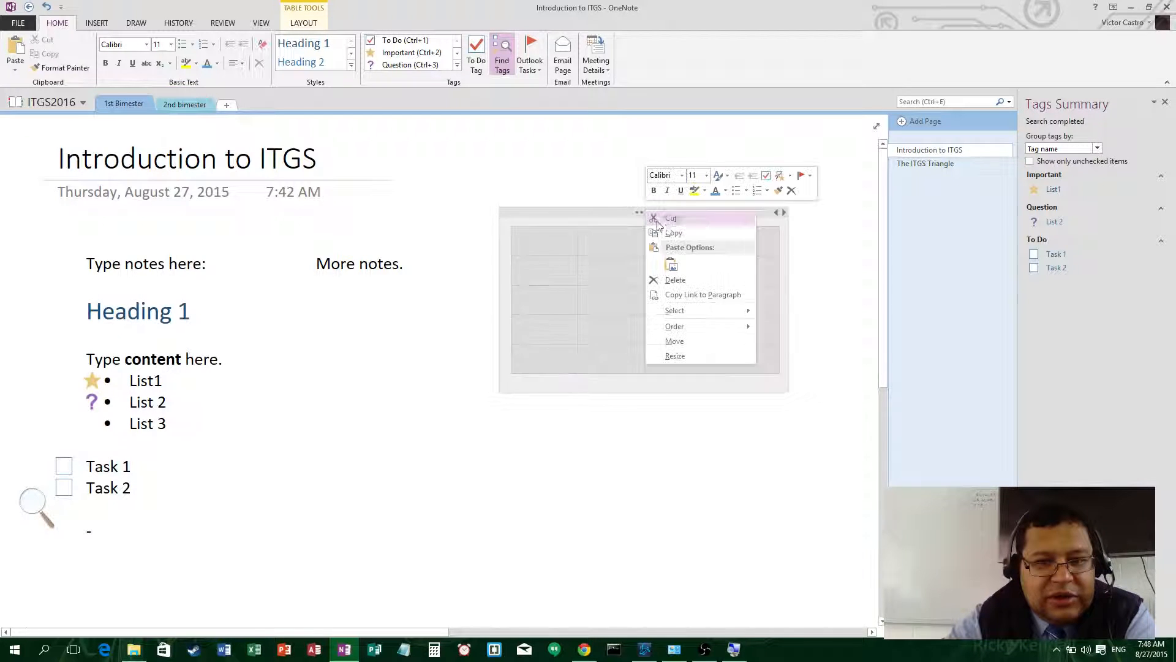
{"action": "left_click", "coordinate": [682, 285]}
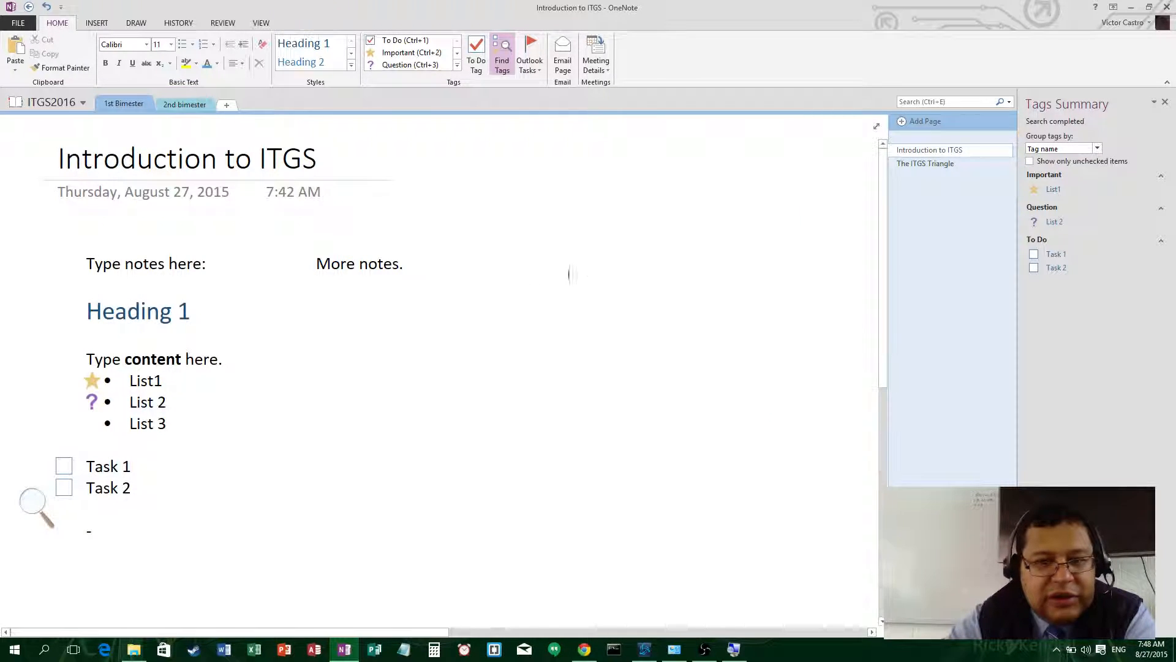
- Choose Technology 9th syllabus (2015).pdf from Google Drive > ITGS > Technology 9th Grade to insert
{"action": "left_click", "coordinate": [95, 25]}
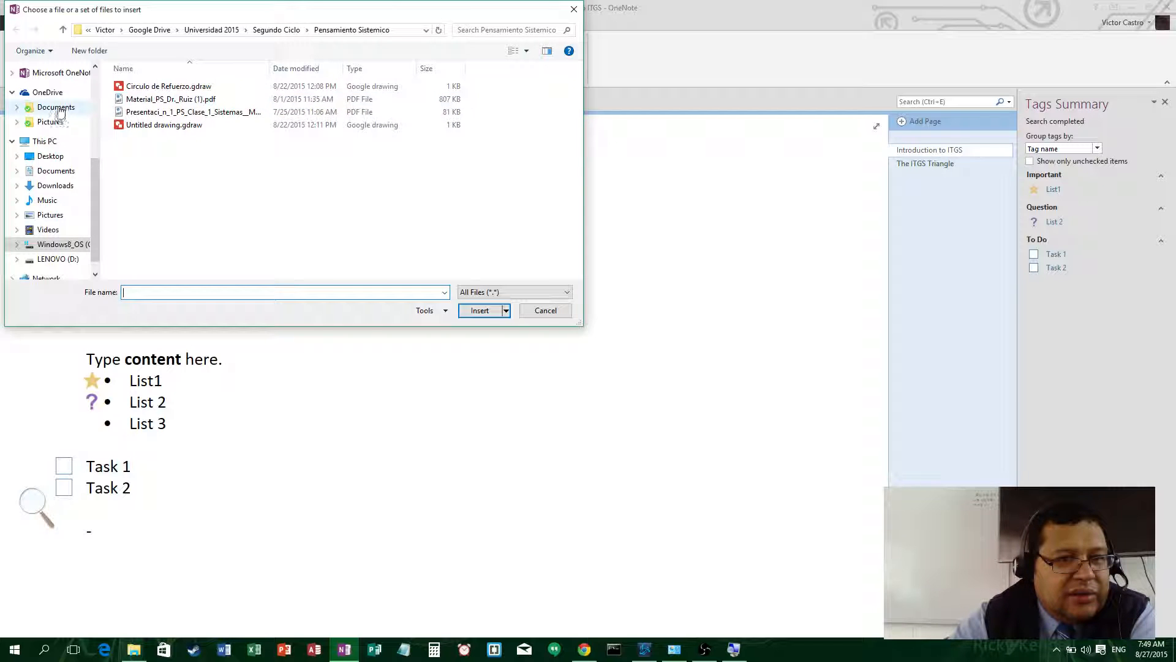
{"action": "scroll", "coordinate": [97, 119], "scroll_direction": "up", "scroll_amount": 4}
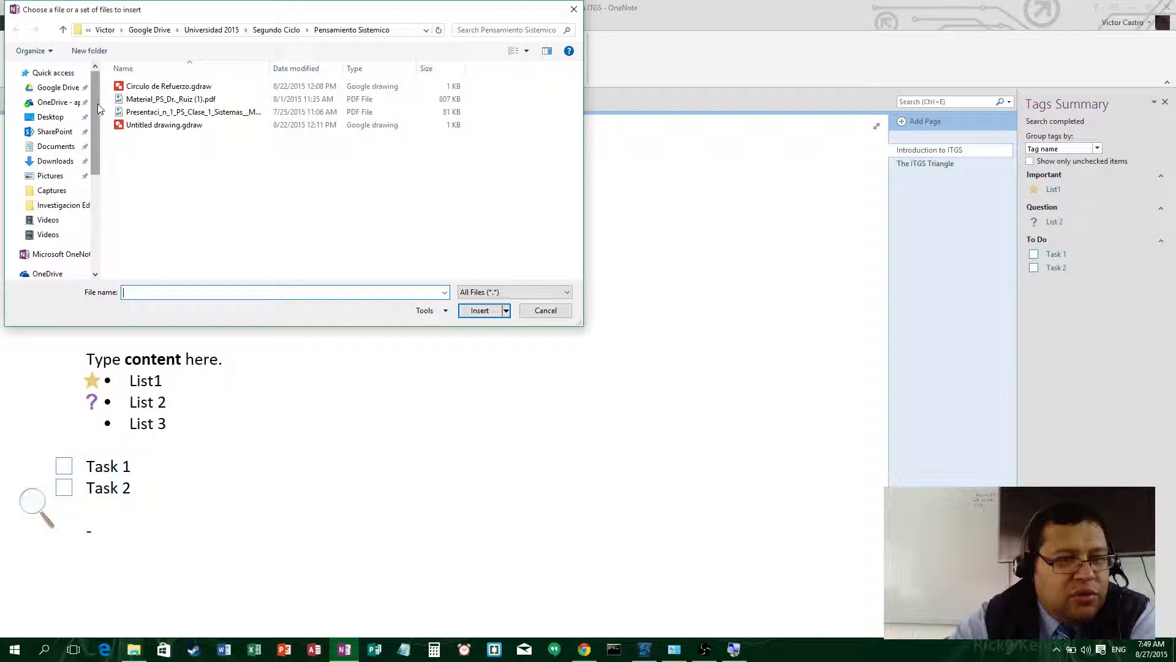
{"action": "left_click", "coordinate": [59, 87]}
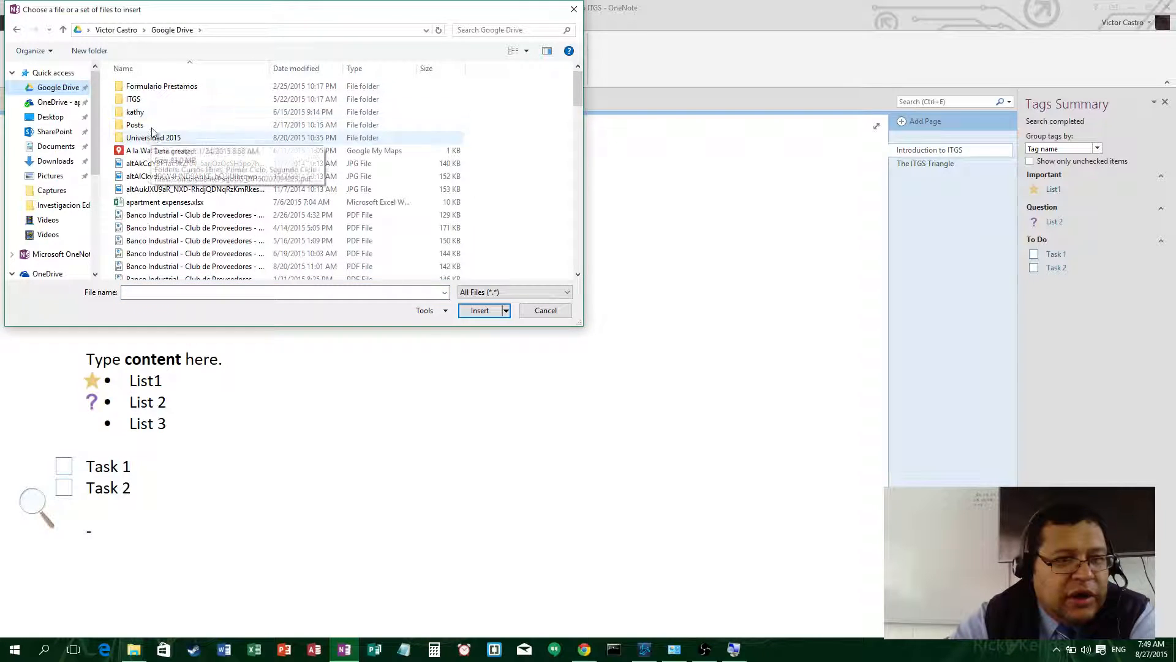
{"action": "double_click", "coordinate": [153, 99]}
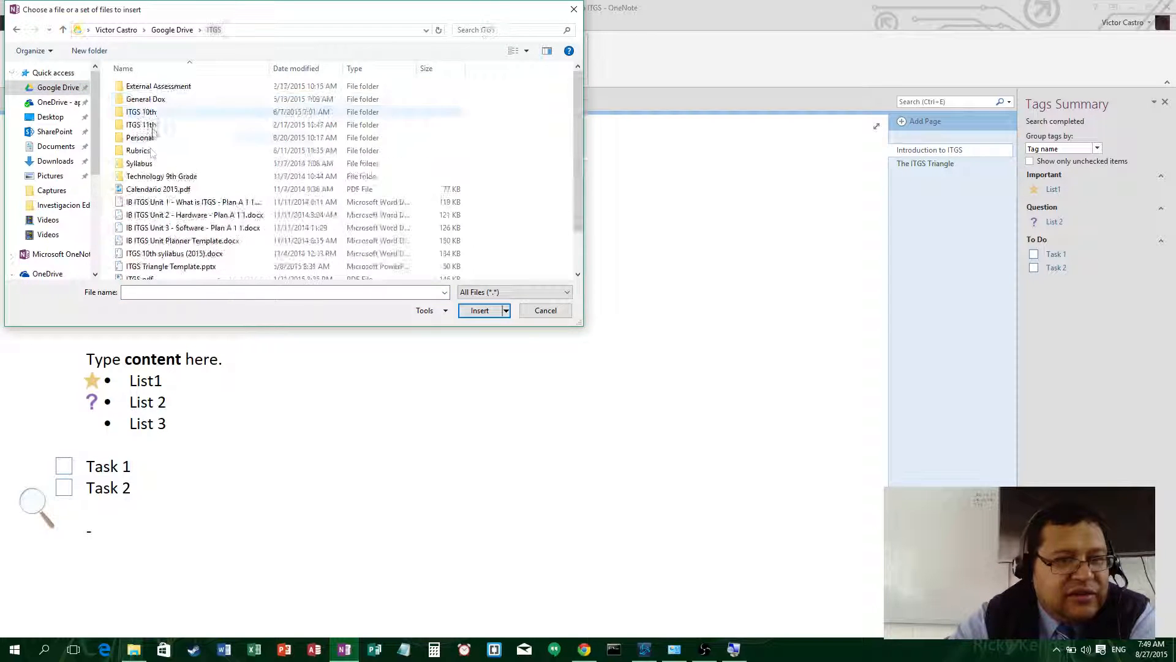
{"action": "double_click", "coordinate": [162, 178]}
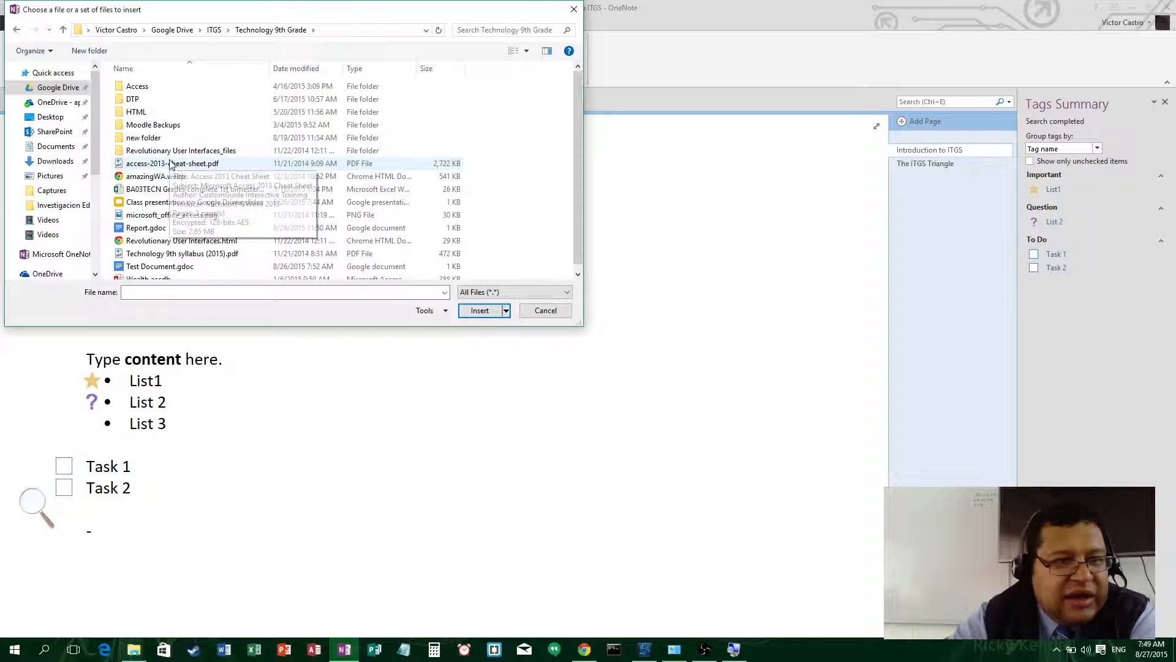
{"action": "scroll", "coordinate": [171, 175], "scroll_direction": "down", "scroll_amount": 1}
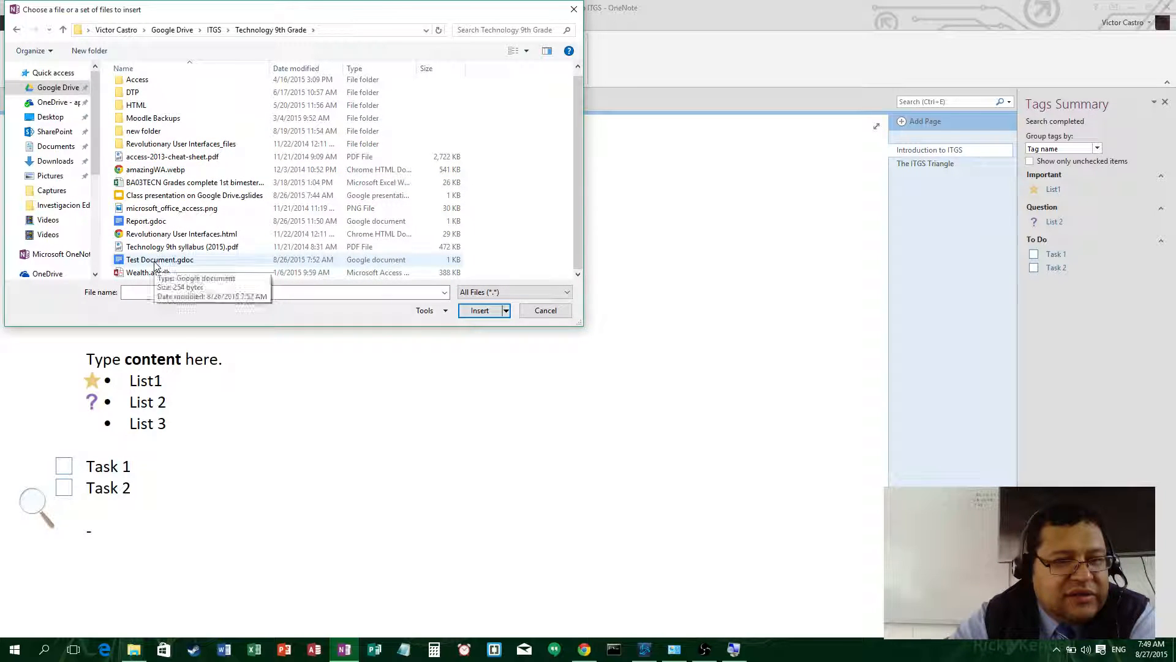
{"action": "left_click", "coordinate": [179, 247]}
{"action": "left_click", "coordinate": [478, 314]}
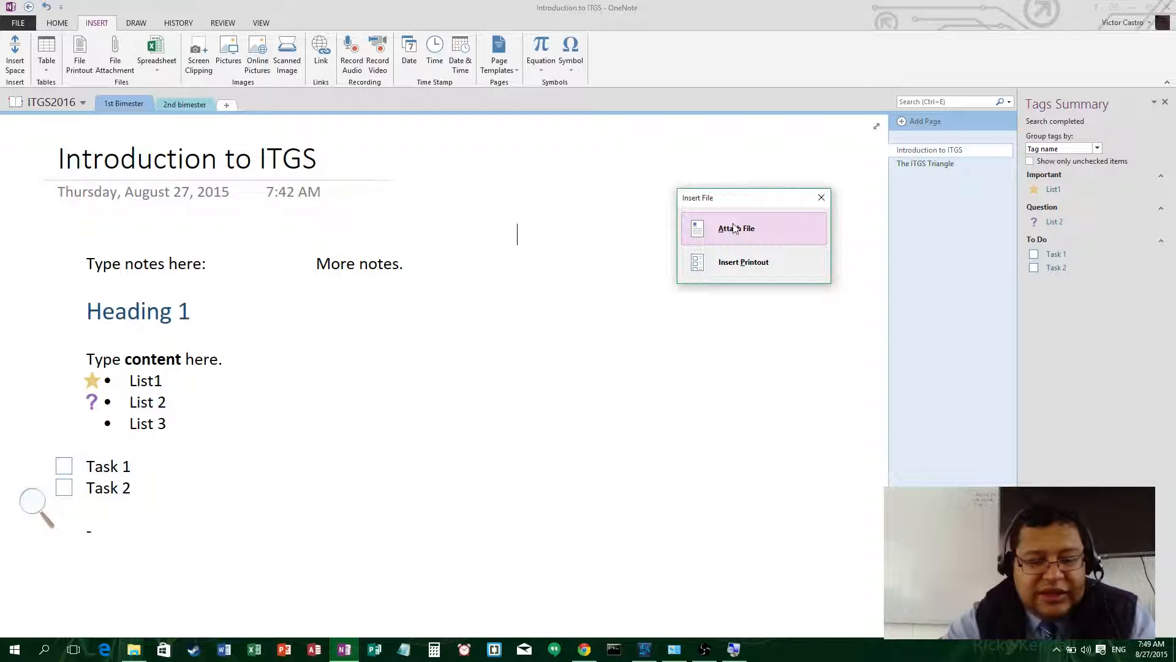
- Attach the syllabus PDF as an icon and move it further right on the page
{"action": "key", "text": "super"}
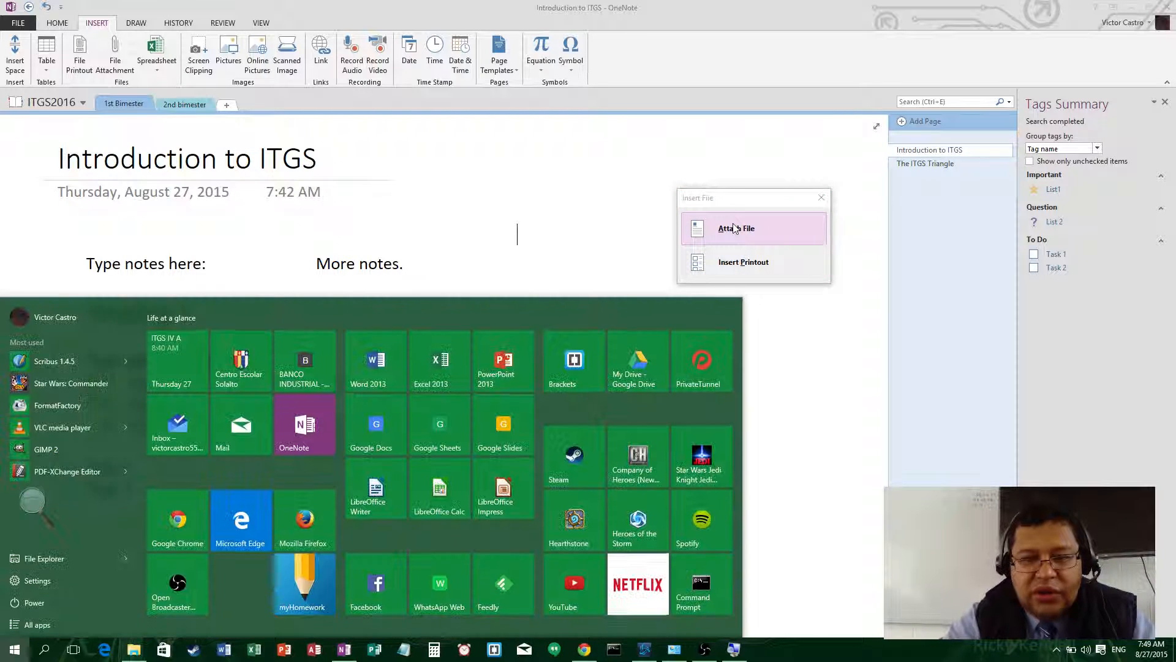
{"action": "key", "text": "super"}
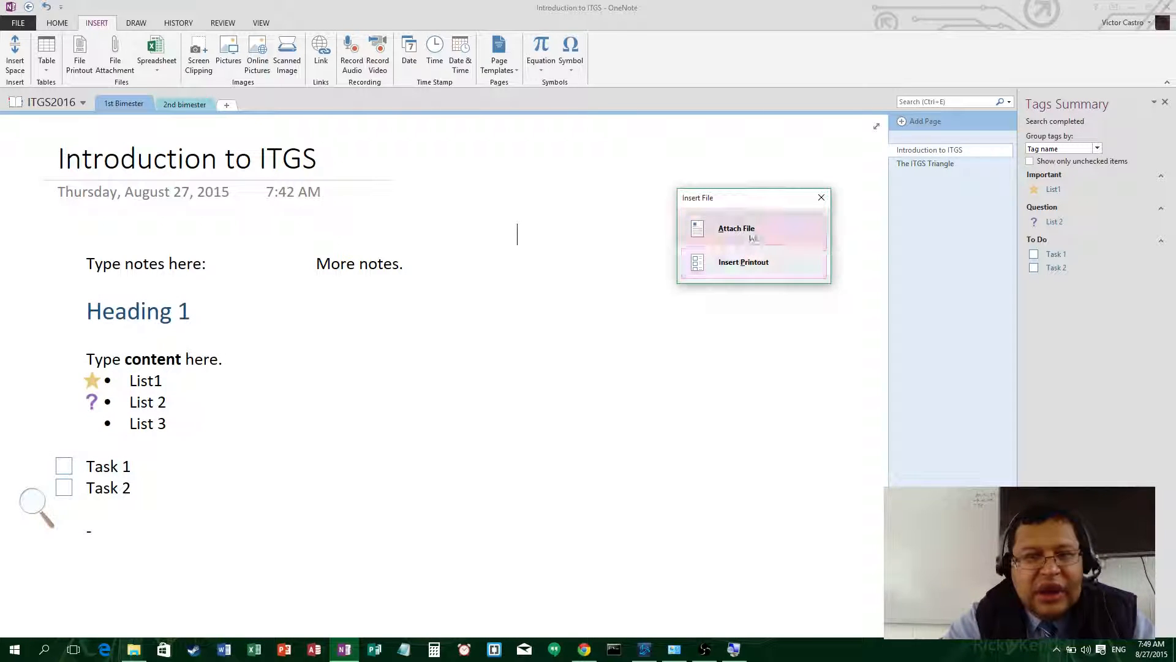
{"action": "left_click", "coordinate": [737, 229]}
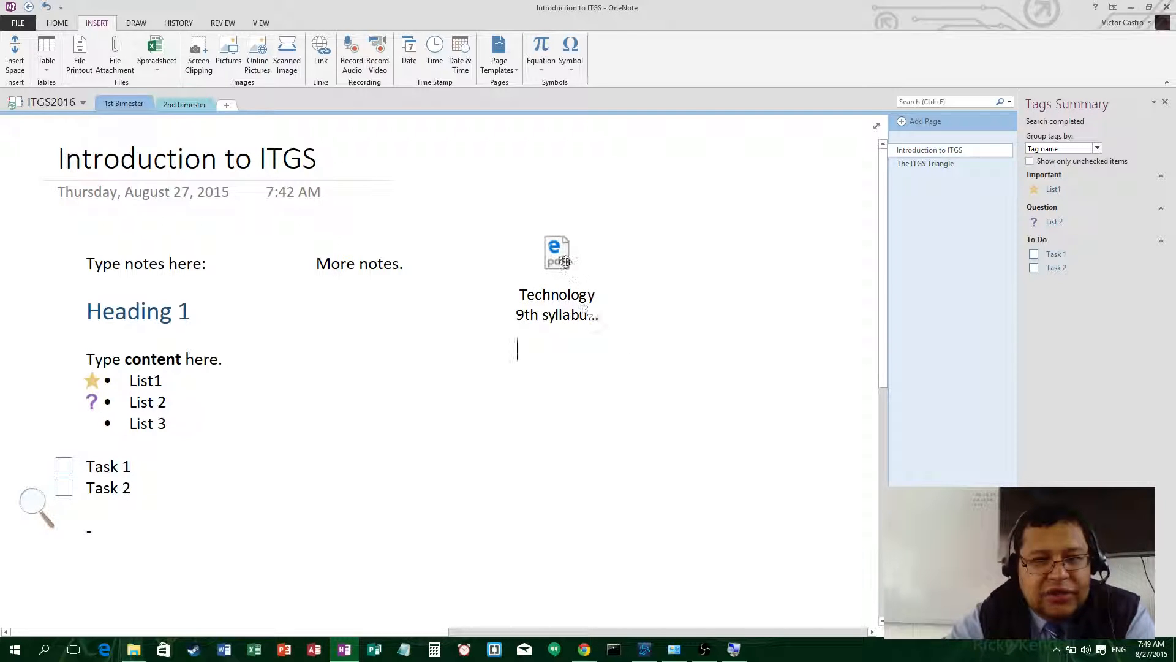
{"action": "left_click_drag", "start_coordinate": [567, 260], "coordinate": [768, 289]}
{"action": "left_click", "coordinate": [699, 481]}
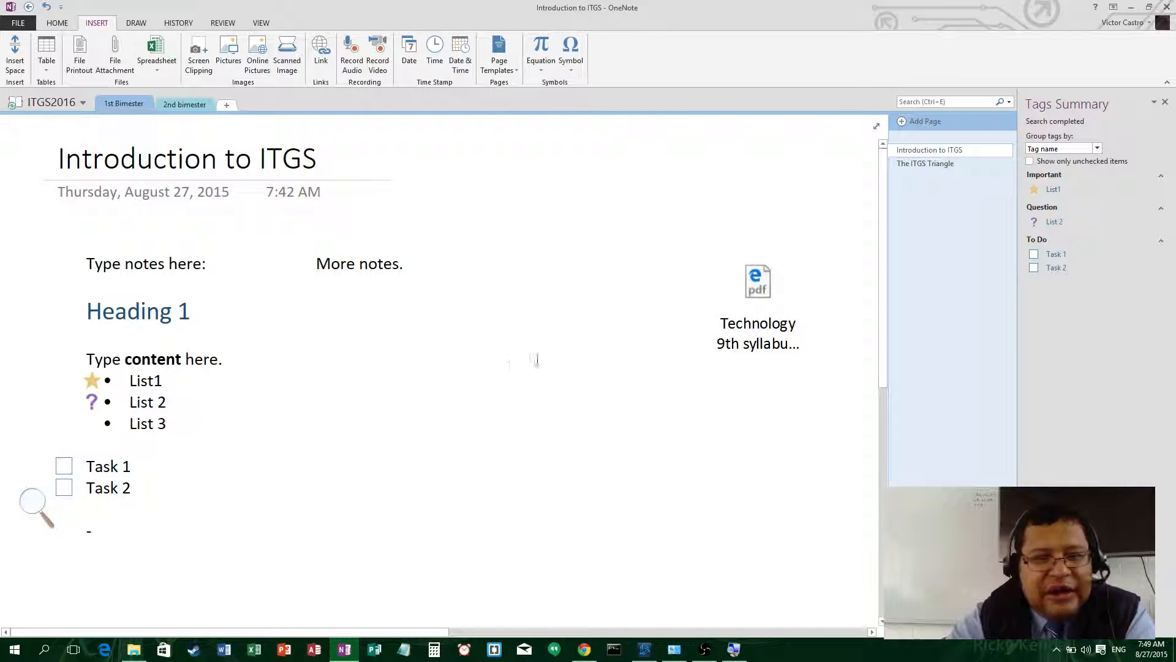
- Preview the attached PDF in the viewer, then delete the attachment
{"action": "left_click", "coordinate": [755, 286]}
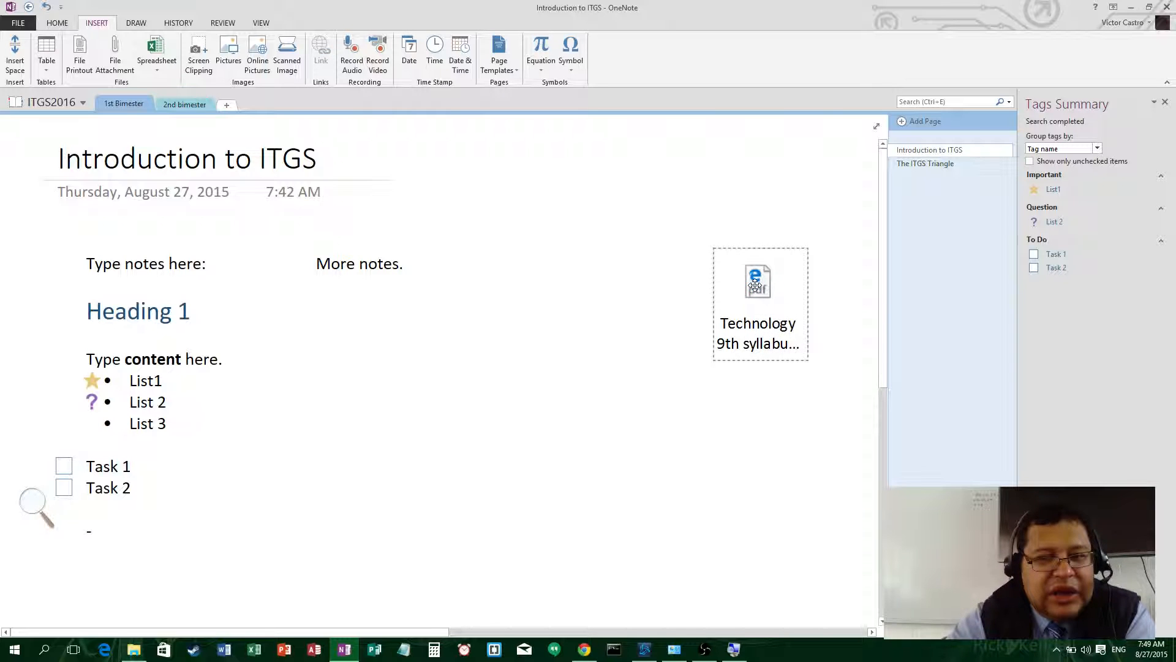
{"action": "double_click", "coordinate": [755, 285]}
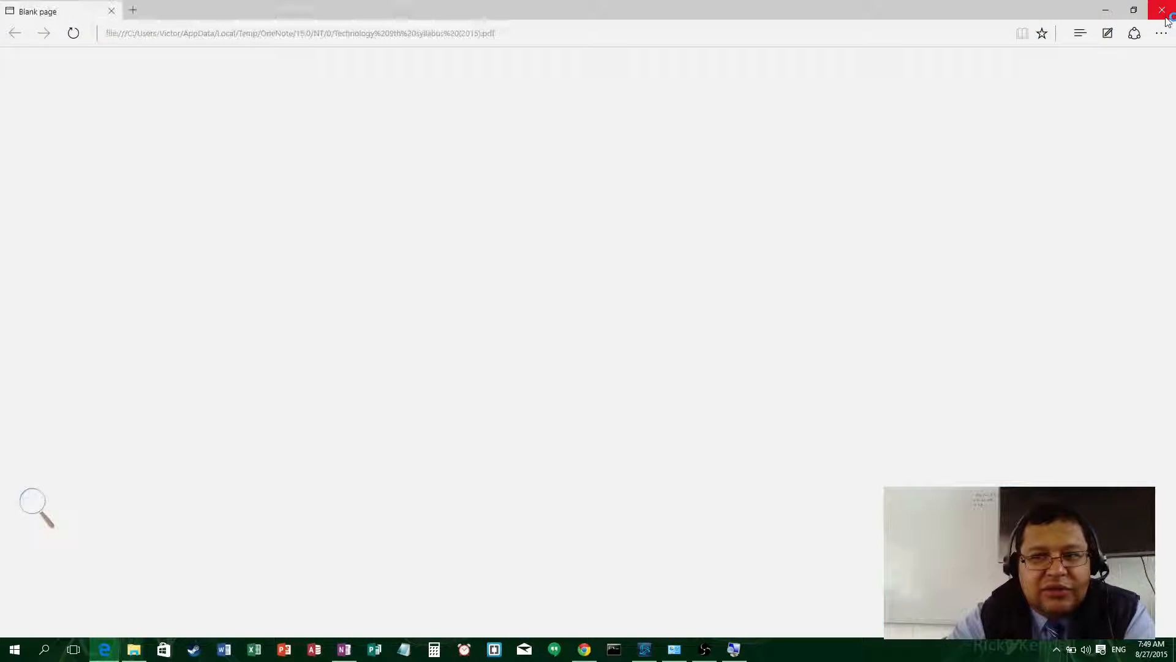
{"action": "left_click", "coordinate": [1166, 18]}
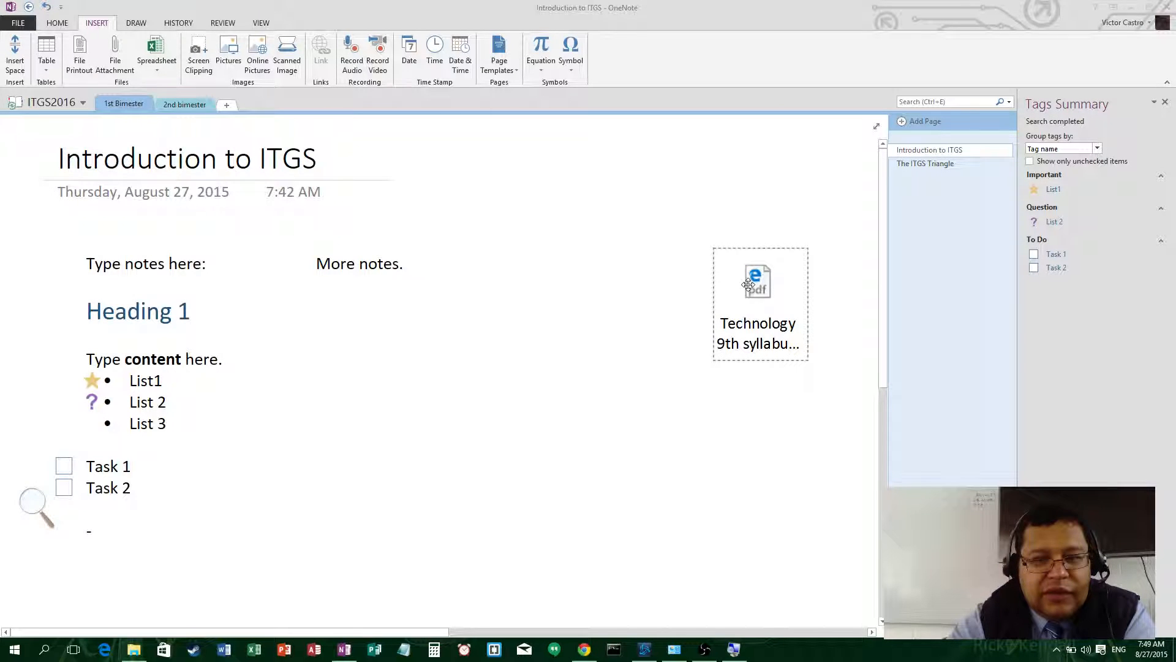
{"action": "key", "text": "Delete"}
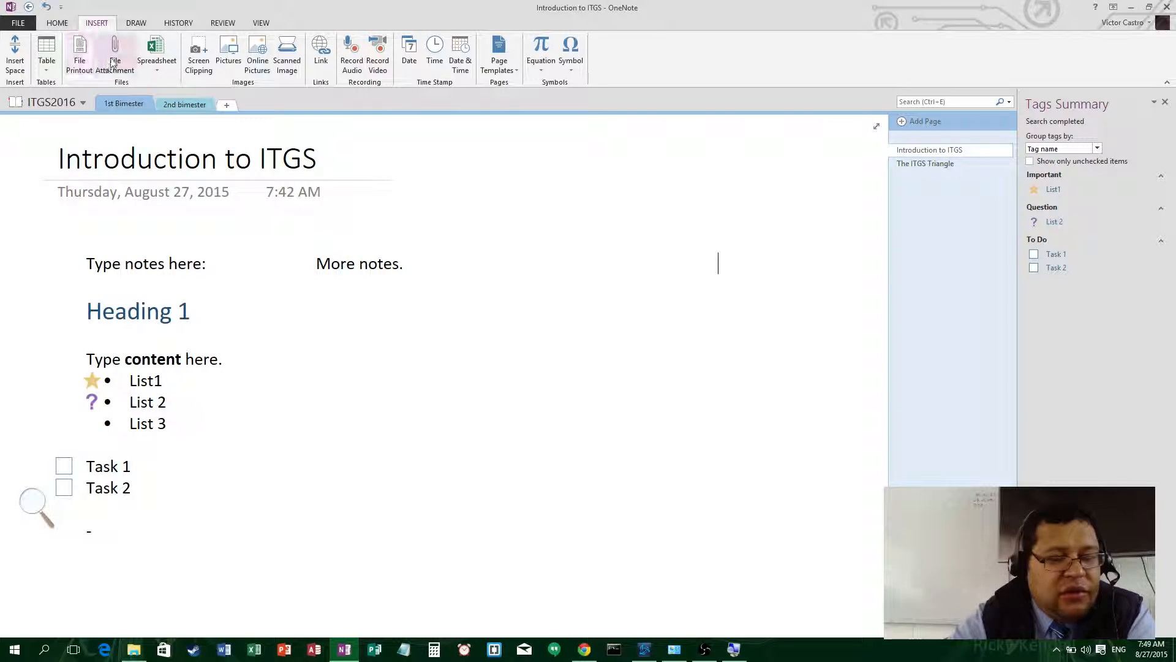
- Clip the devices illustration from the onenote.com page and place it below the notes
{"action": "left_click", "coordinate": [160, 68]}
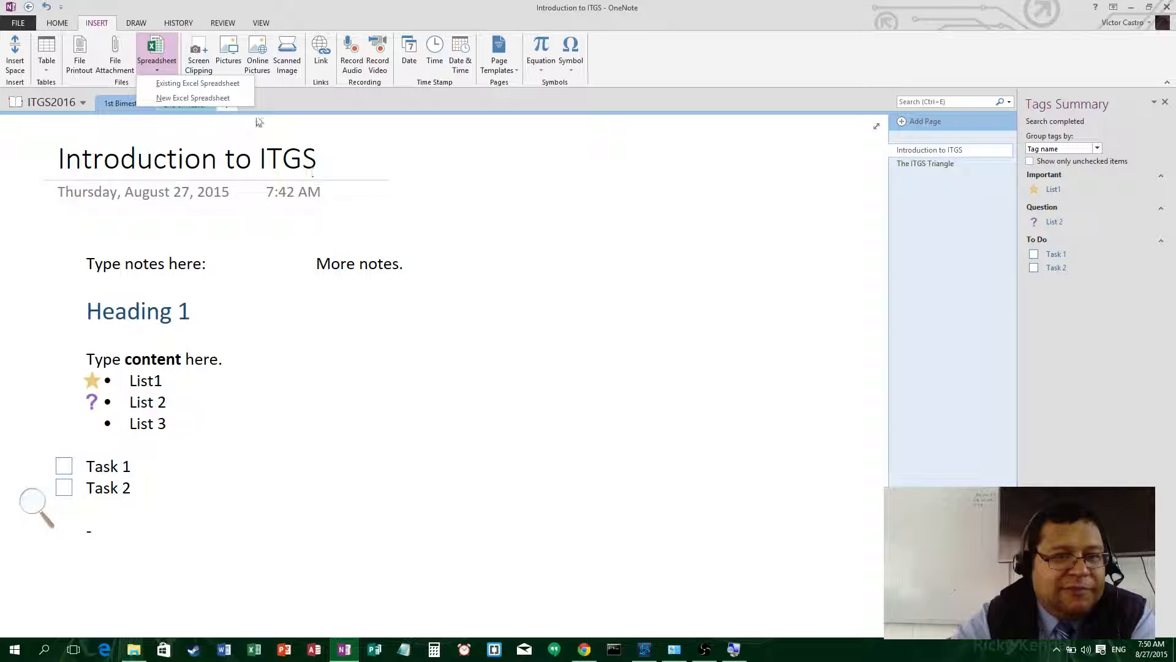
{"action": "left_click", "coordinate": [202, 54]}
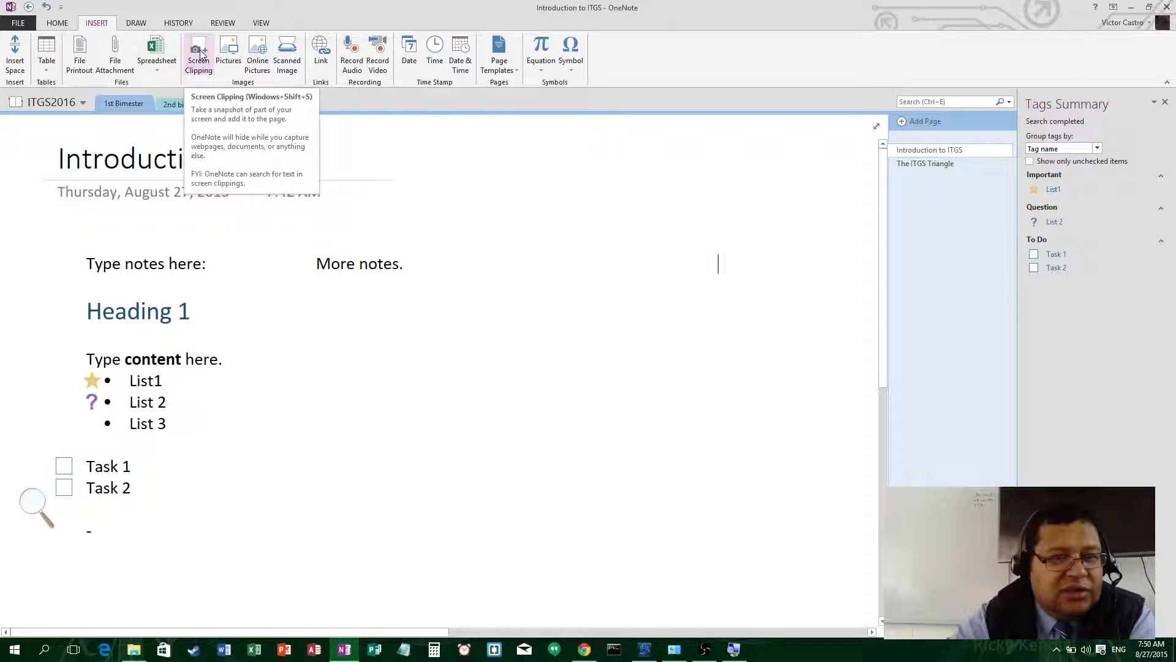
{"action": "left_click", "coordinate": [201, 54]}
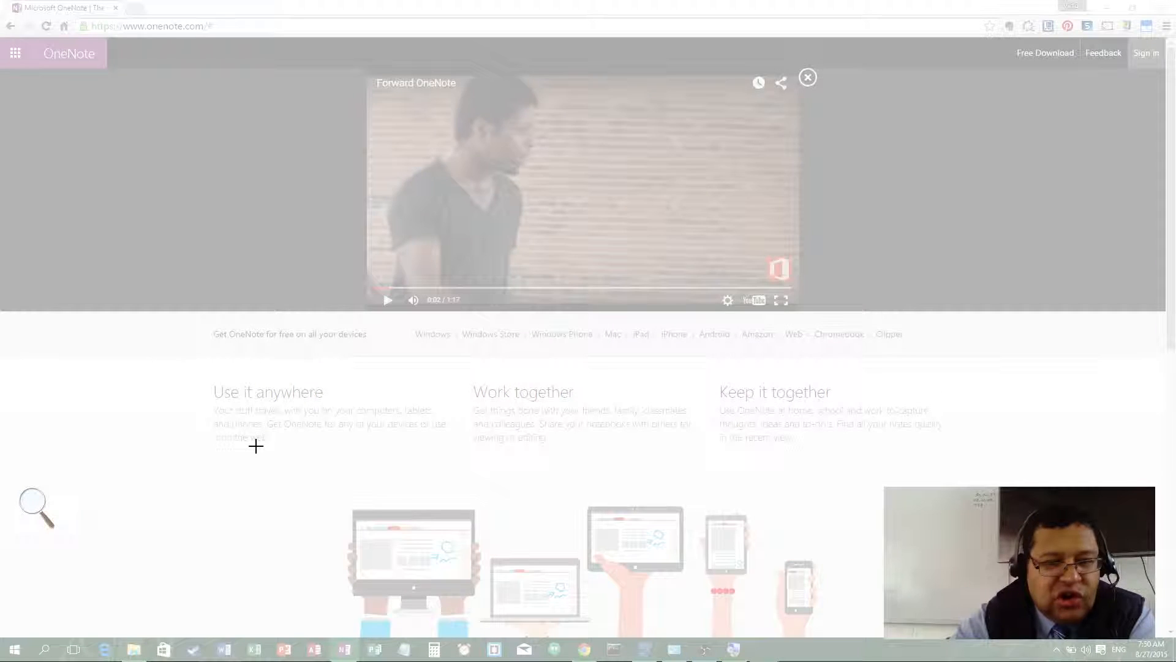
{"action": "left_click_drag", "start_coordinate": [257, 446], "coordinate": [886, 634]}
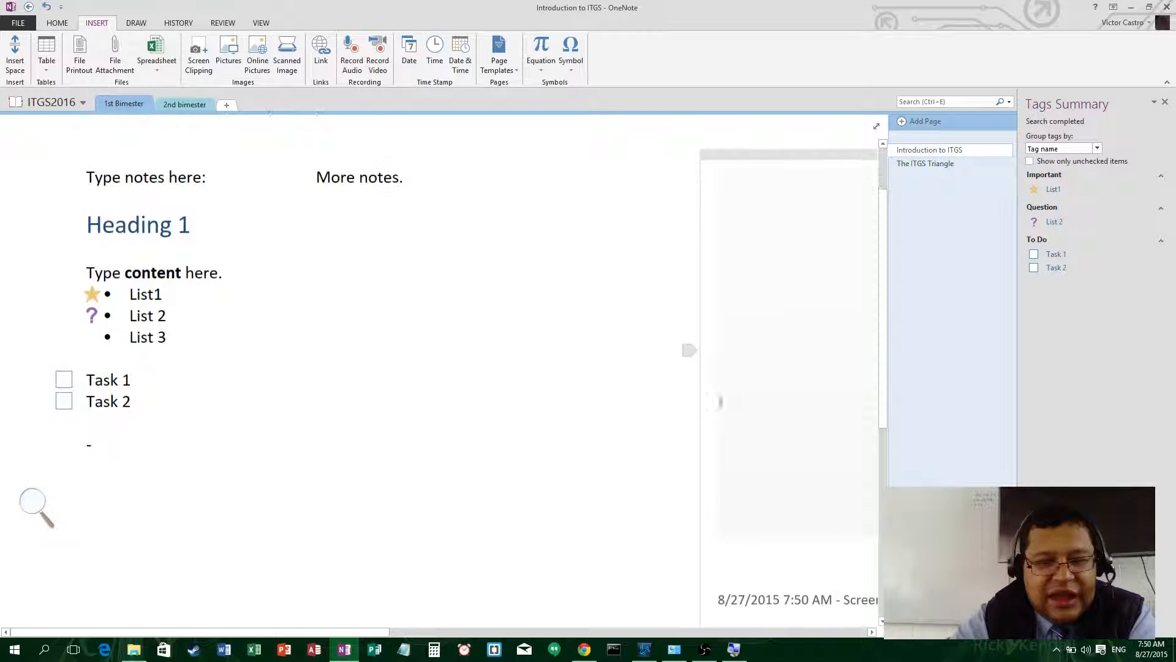
{"action": "left_click_drag", "start_coordinate": [789, 158], "coordinate": [115, 480]}
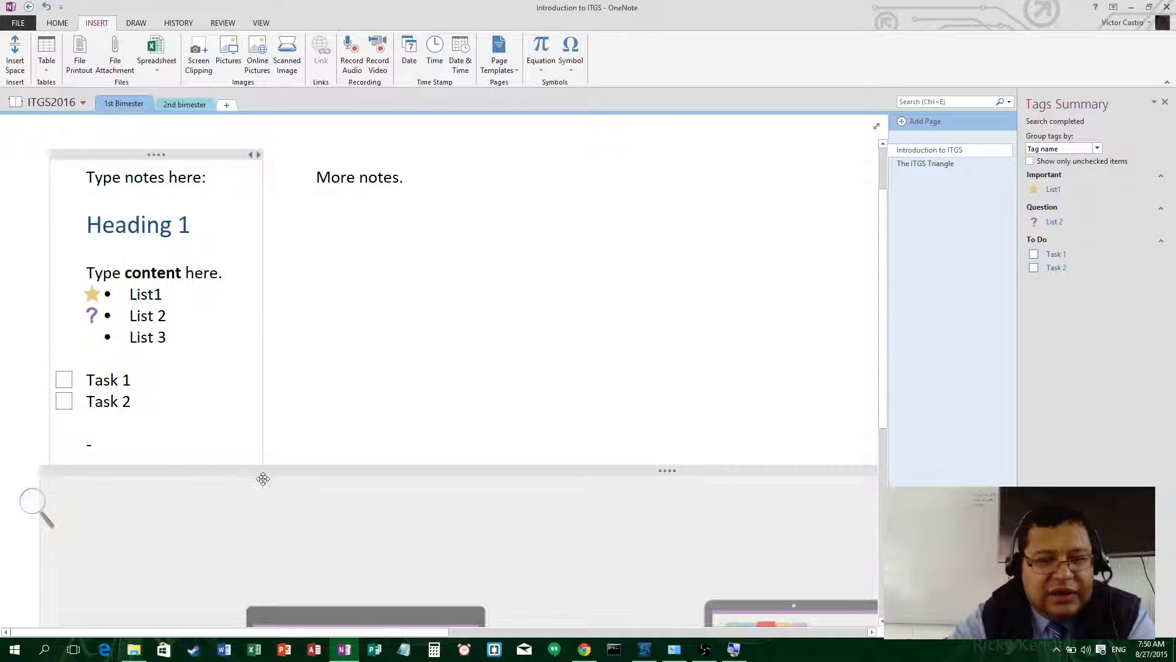
- Set the page zoom back to 100%
{"action": "left_click", "coordinate": [233, 28]}
{"action": "left_click", "coordinate": [260, 23]}
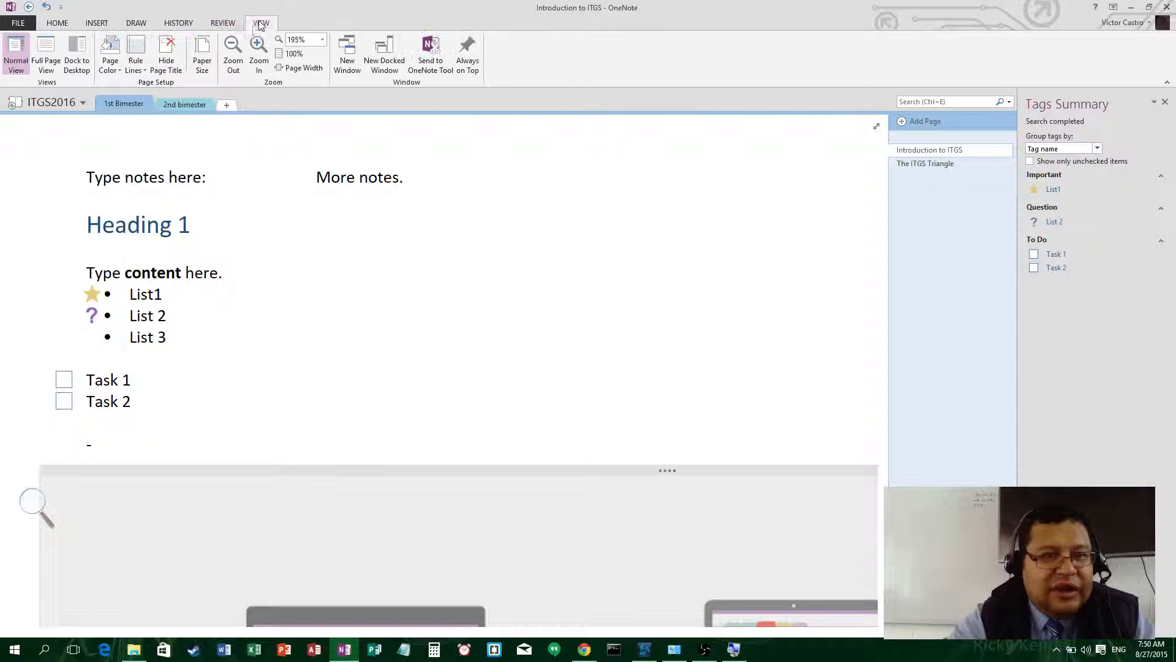
{"action": "left_click", "coordinate": [231, 49]}
{"action": "left_click", "coordinate": [231, 49]}
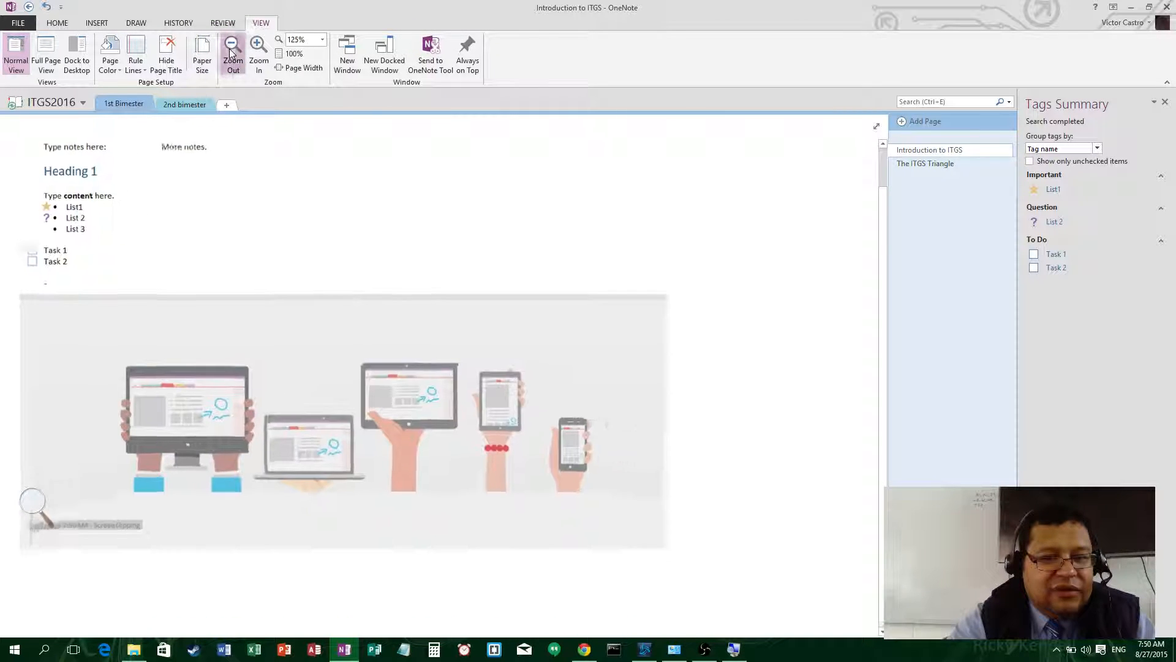
{"action": "left_click", "coordinate": [232, 49]}
{"action": "left_click", "coordinate": [256, 46]}
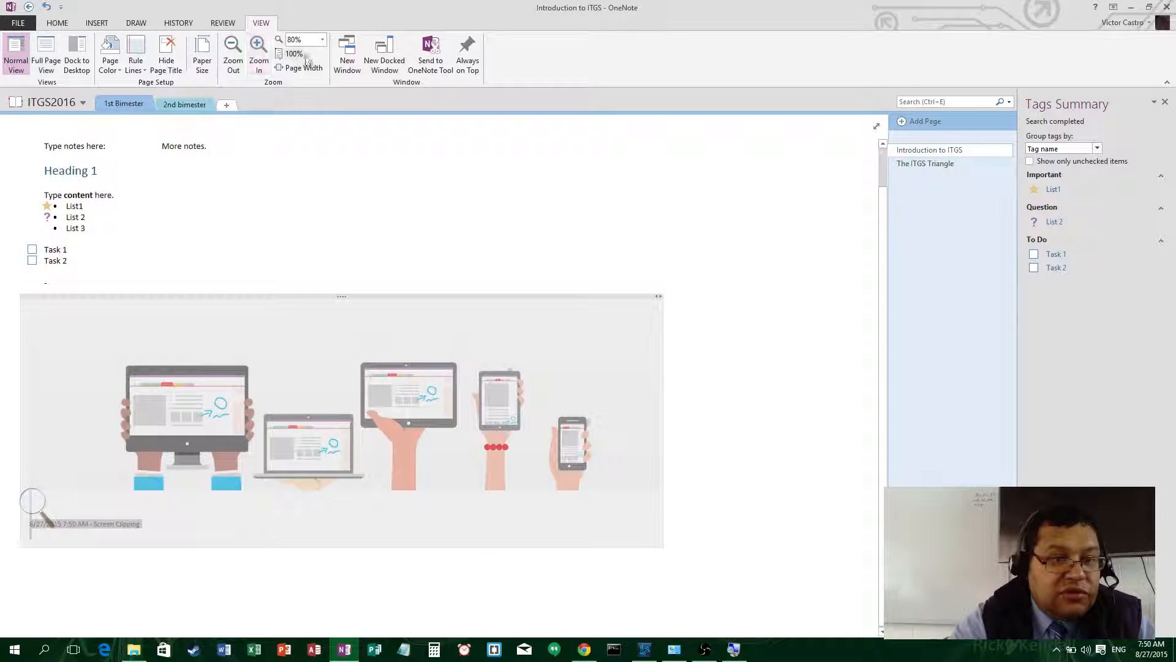
{"action": "scroll", "coordinate": [401, 213], "scroll_direction": "up", "scroll_amount": 1}
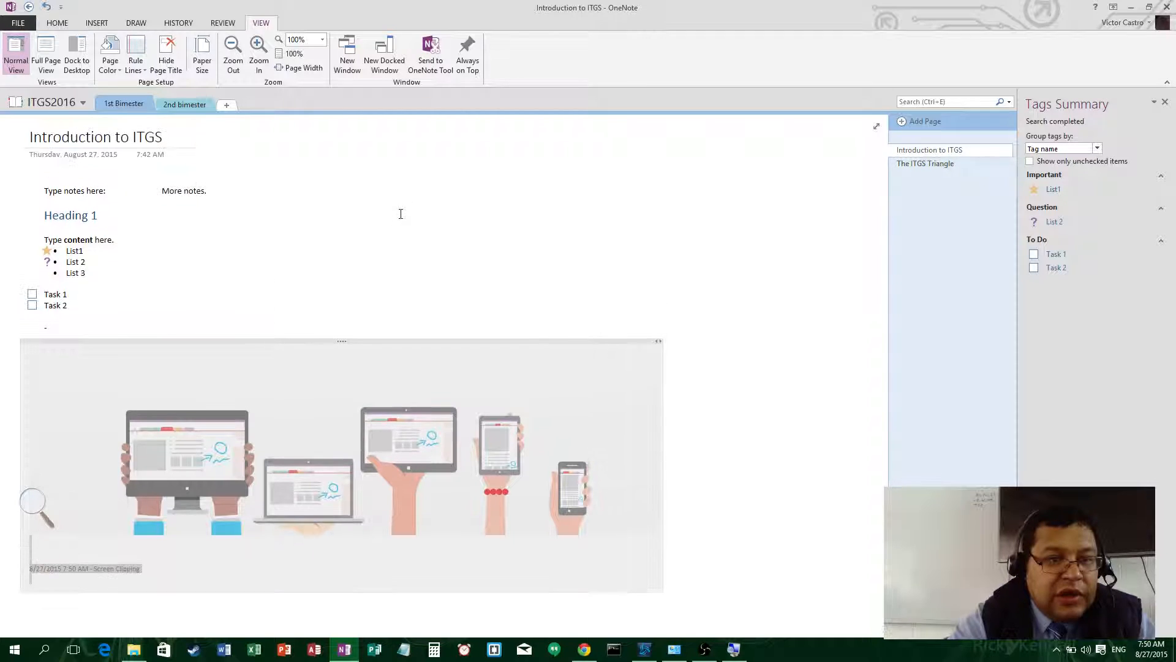
- Shift the devices screen clipping right and down, then deselect it
{"action": "left_click", "coordinate": [288, 397]}
{"action": "left_click_drag", "start_coordinate": [314, 399], "coordinate": [366, 432]}
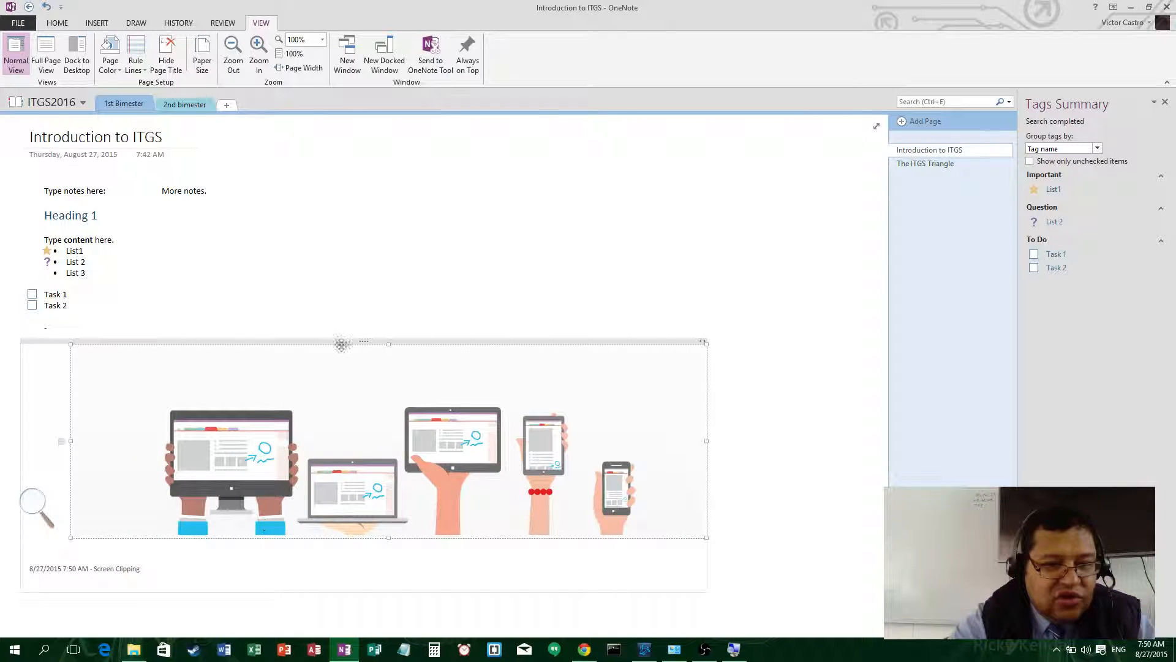
{"action": "left_click_drag", "start_coordinate": [386, 437], "coordinate": [325, 423]}
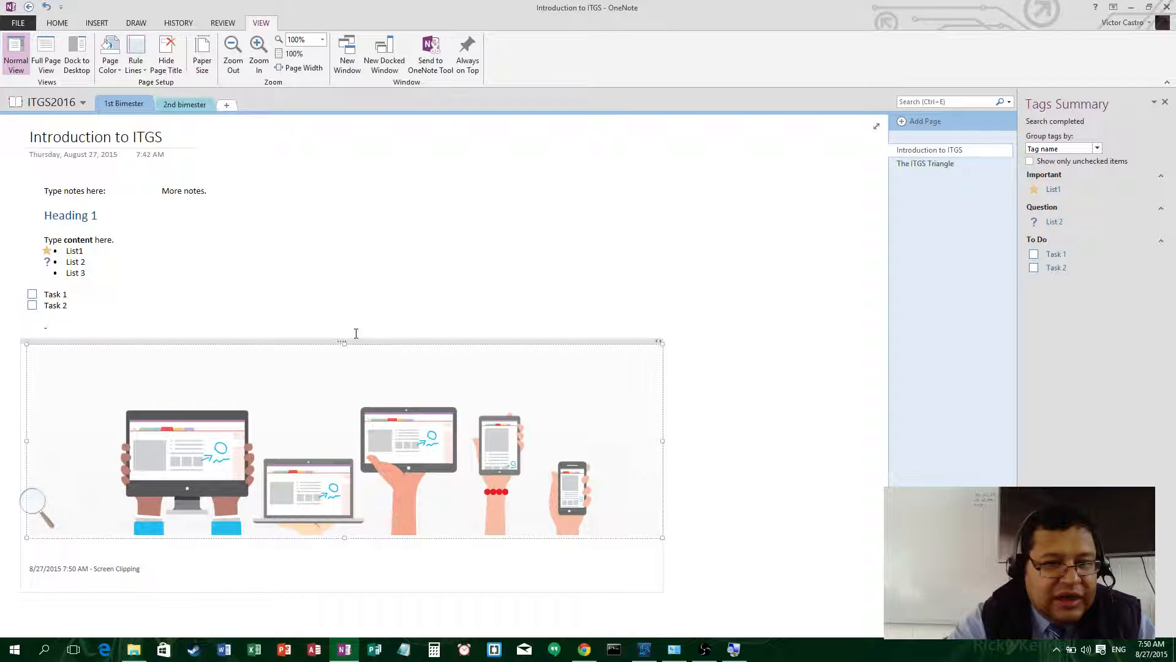
{"action": "left_click_drag", "start_coordinate": [357, 341], "coordinate": [424, 356]}
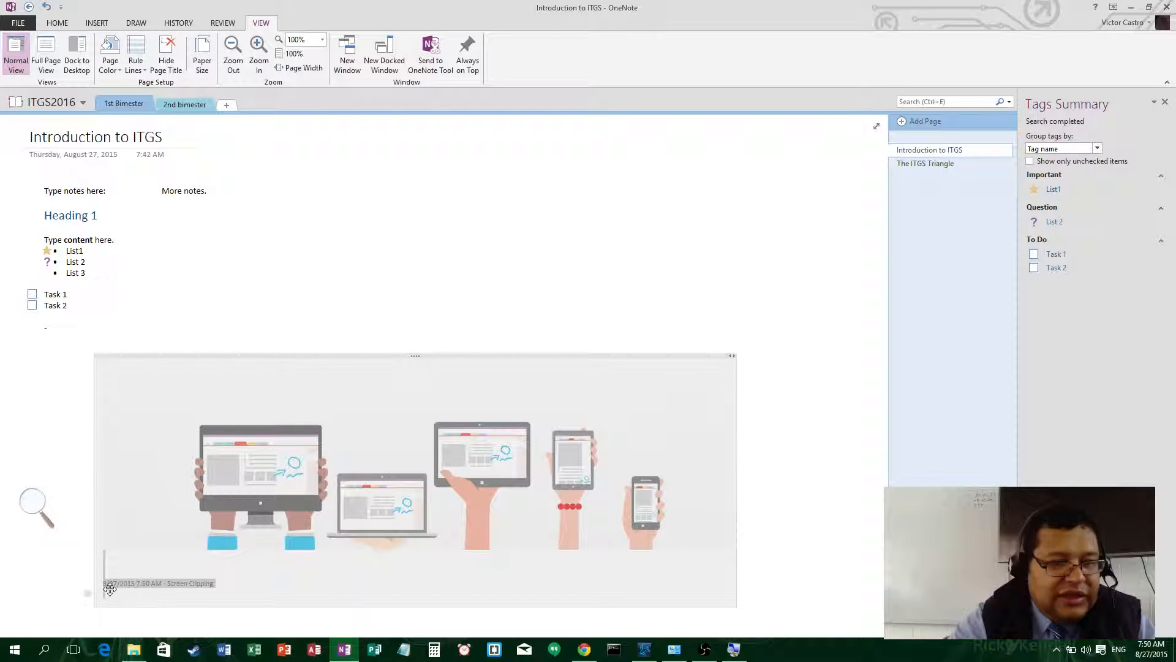
{"action": "left_click", "coordinate": [37, 506]}
{"action": "left_click", "coordinate": [58, 413]}
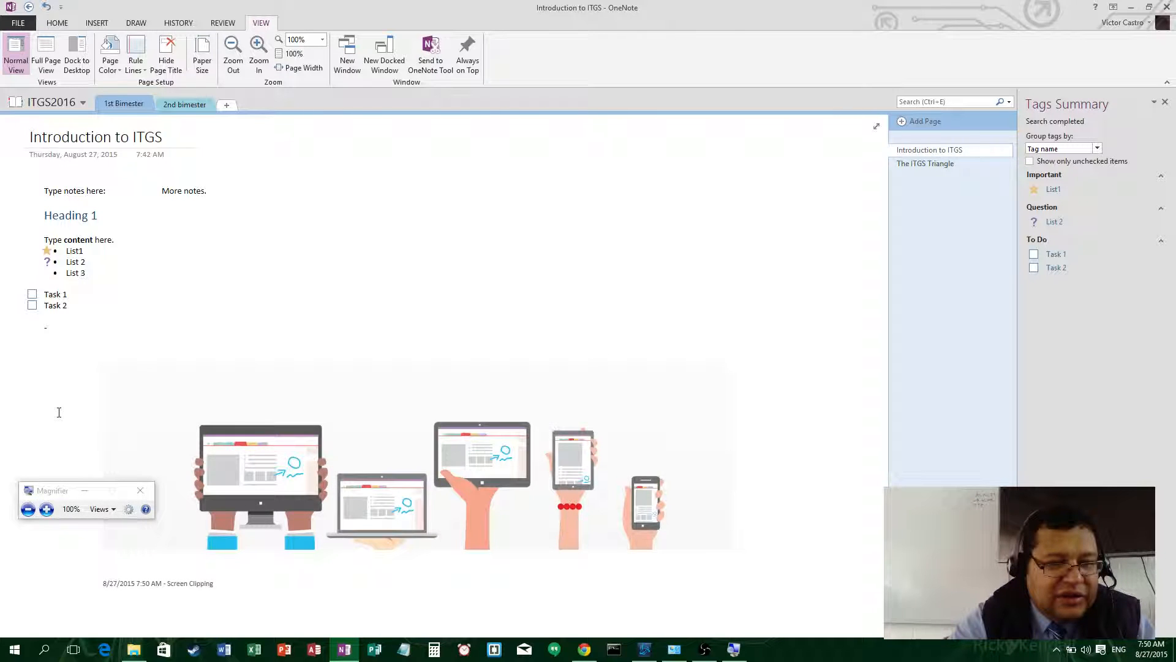
{"action": "left_click", "coordinate": [85, 491]}
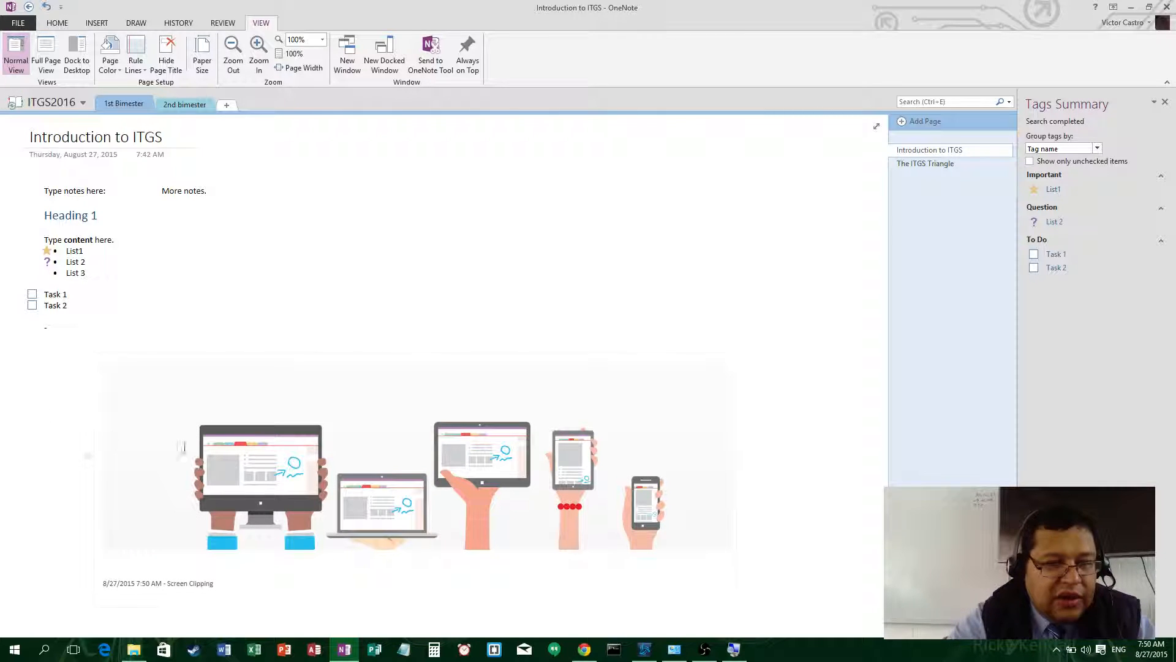
{"action": "left_click", "coordinate": [97, 24]}
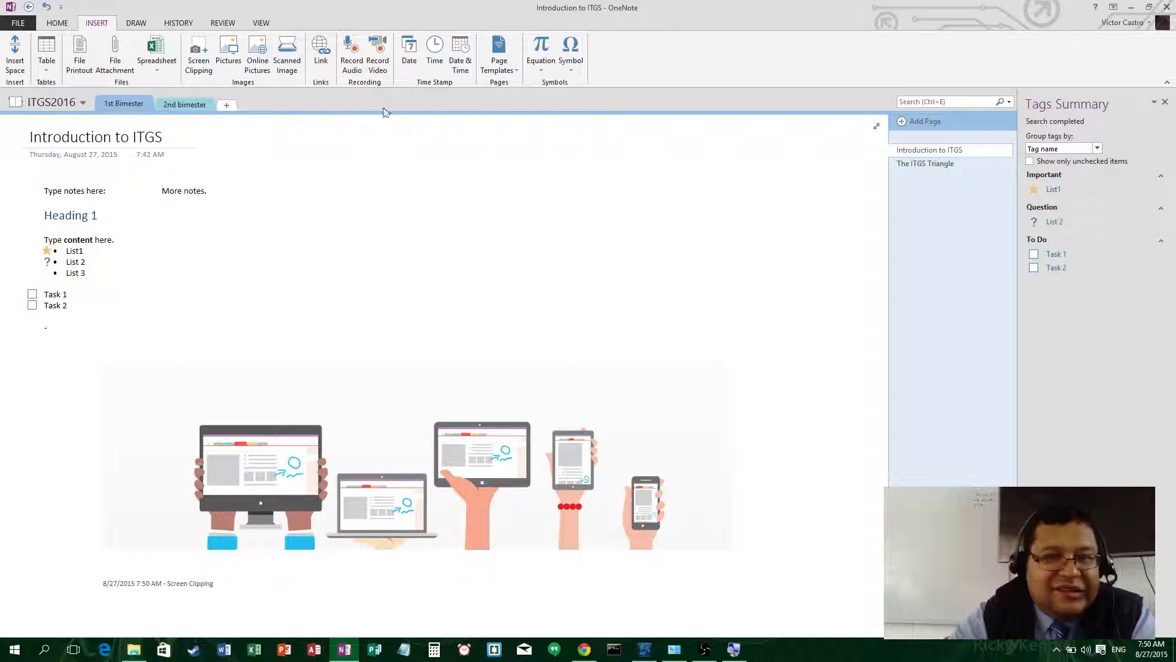
- Record an audio note beside 'More notes.', play it back, then move it further right
{"action": "left_click", "coordinate": [349, 57]}
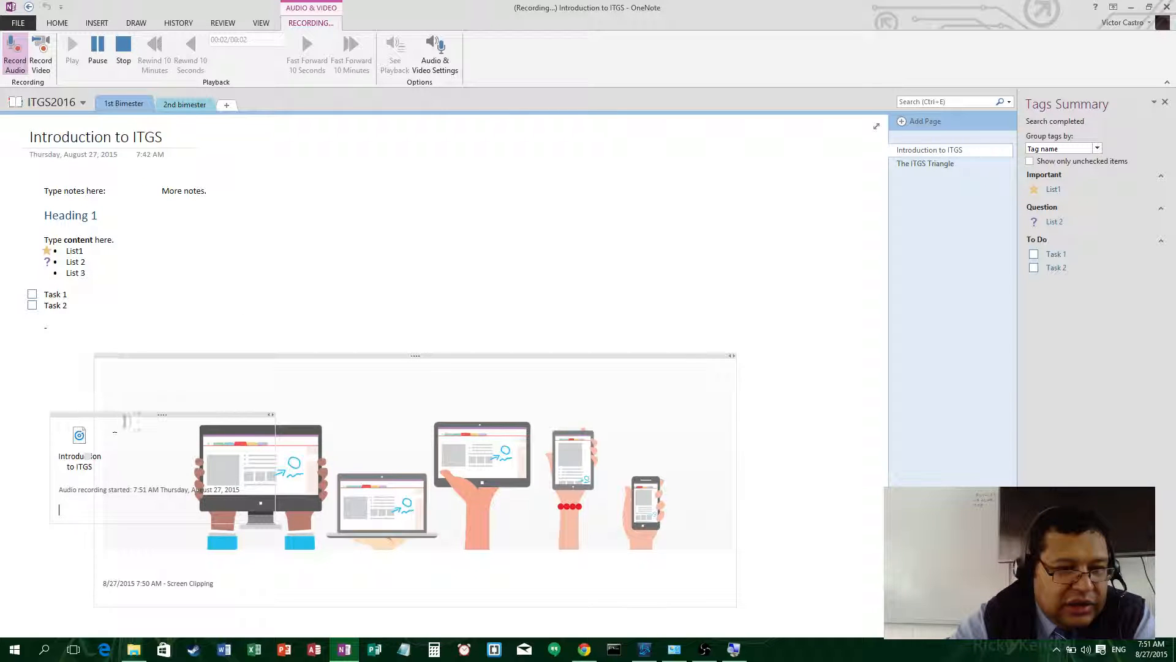
{"action": "left_click_drag", "start_coordinate": [144, 413], "coordinate": [535, 186]}
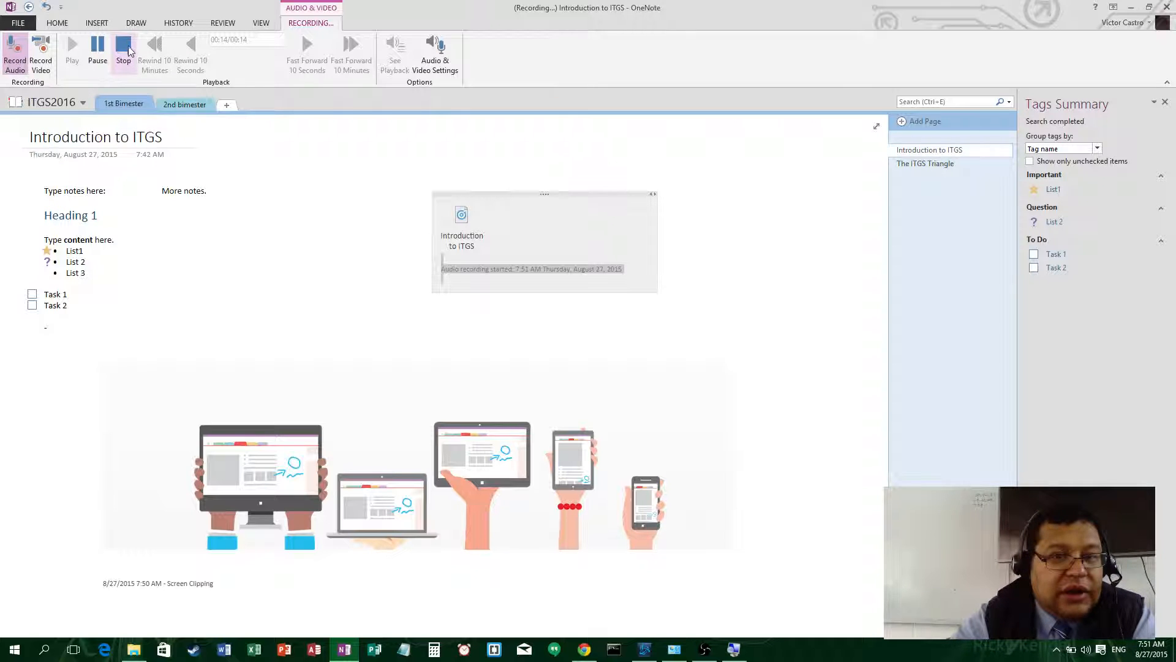
{"action": "key", "text": "ctrl+alt+s"}
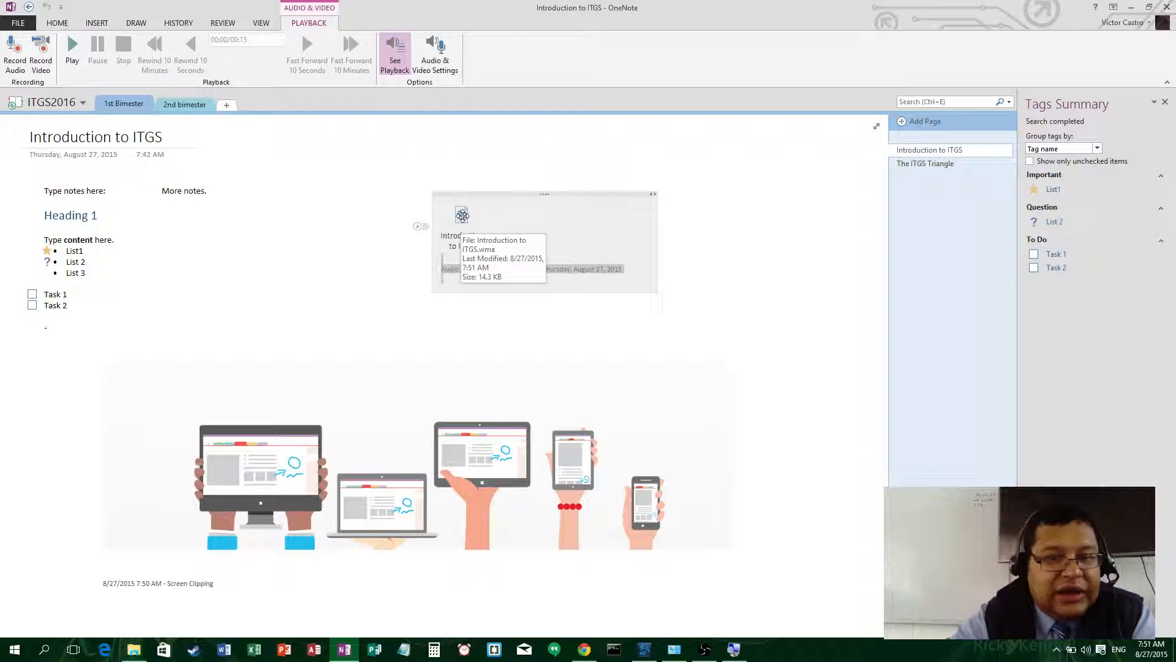
{"action": "double_click", "coordinate": [462, 216]}
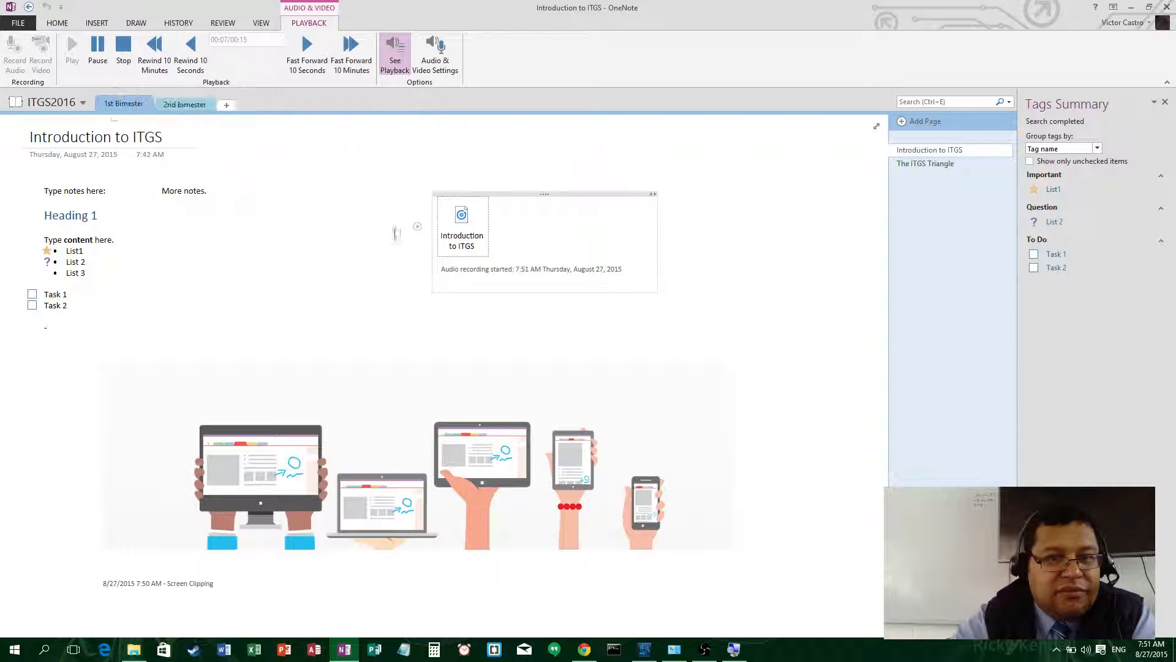
{"action": "left_click", "coordinate": [124, 54]}
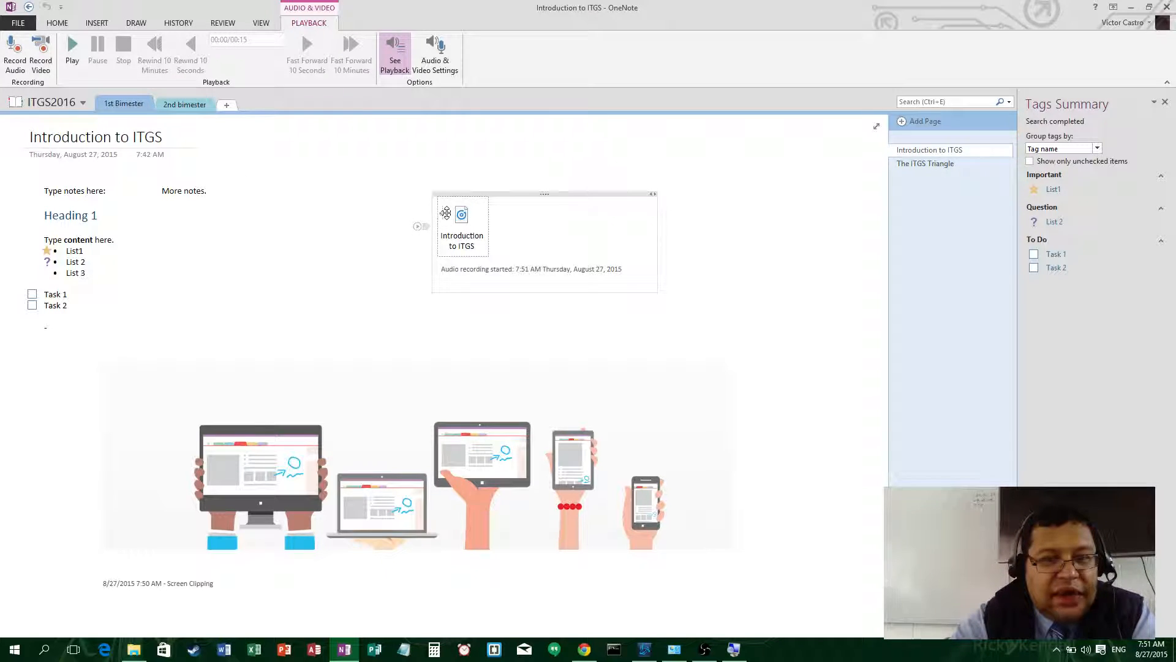
{"action": "left_click_drag", "start_coordinate": [531, 193], "coordinate": [698, 178]}
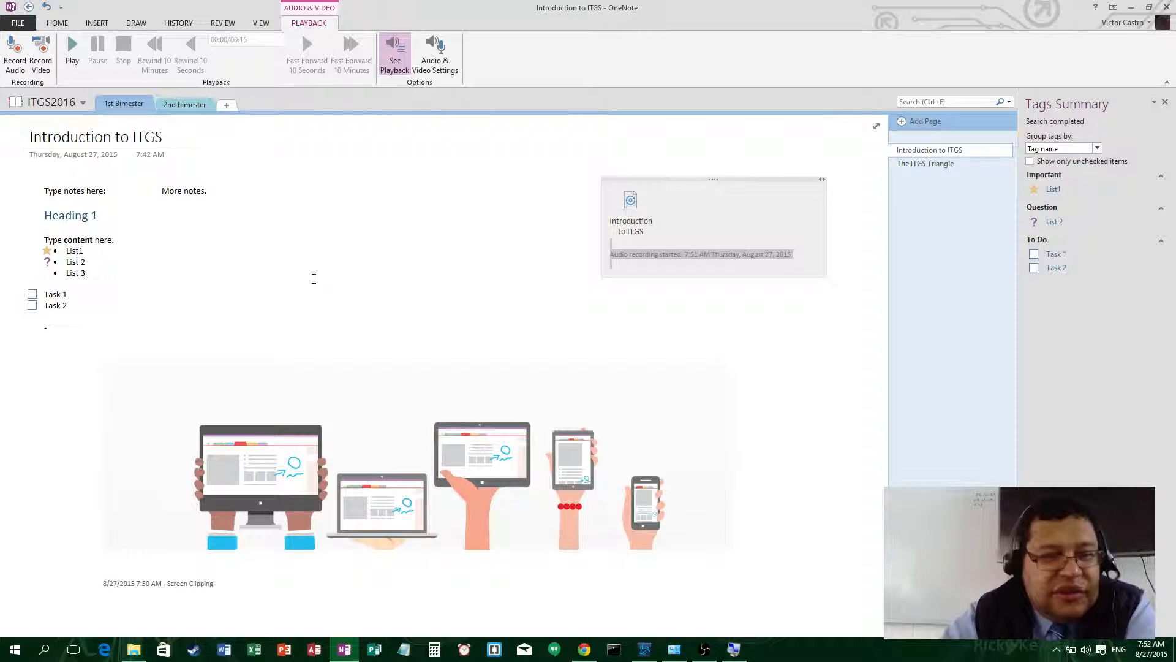
- Try a video recording, dismiss the no-camera error, and move the audio note left
{"action": "left_click", "coordinate": [43, 48]}
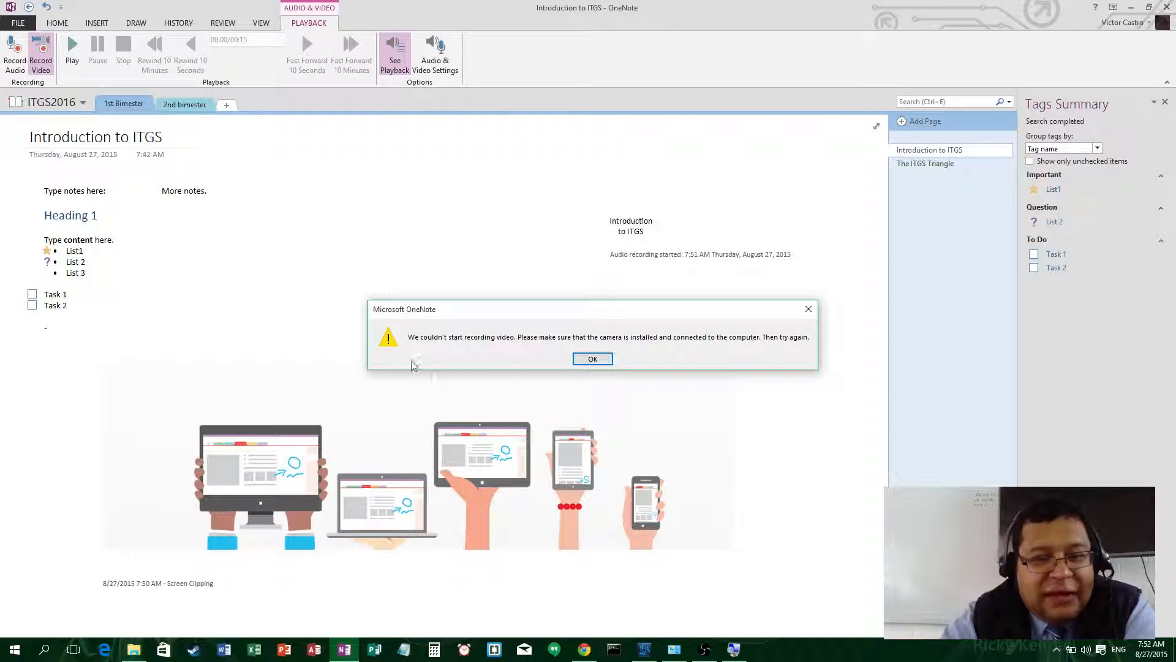
{"action": "left_click", "coordinate": [593, 359]}
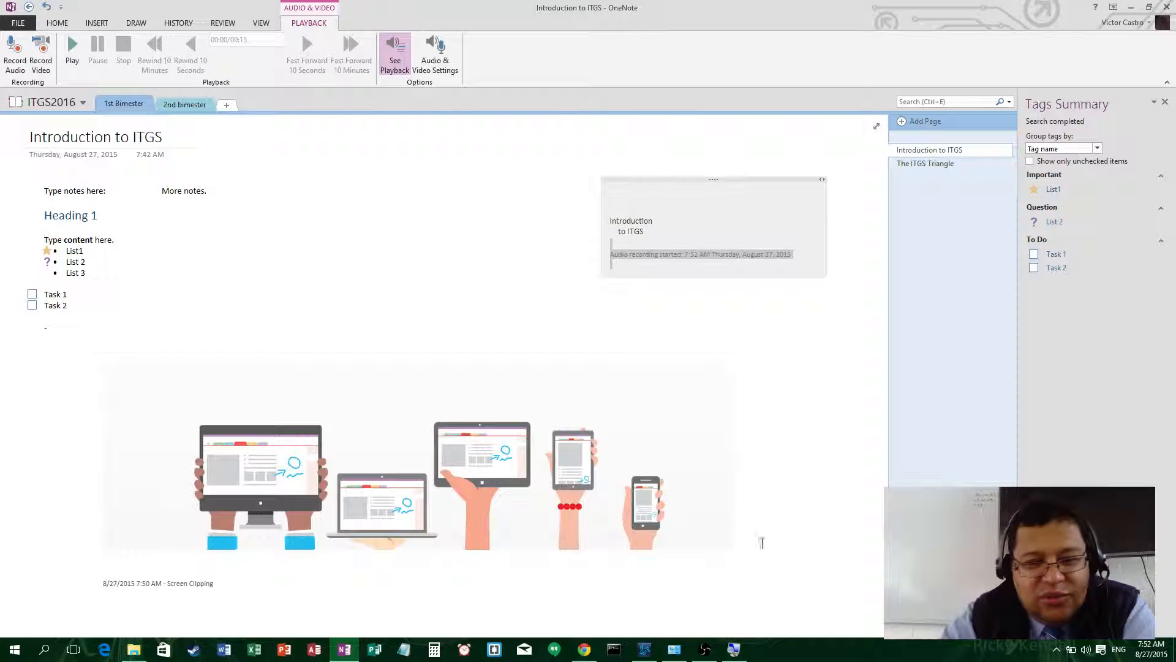
{"action": "left_click", "coordinate": [704, 649]}
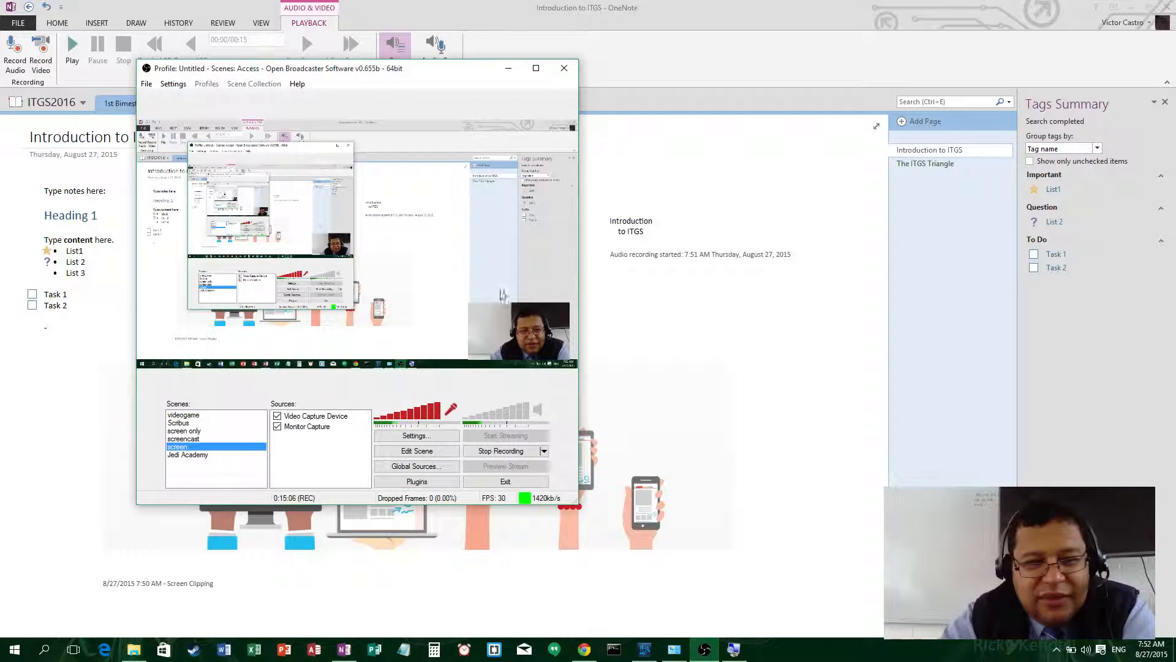
{"action": "left_click", "coordinate": [508, 68]}
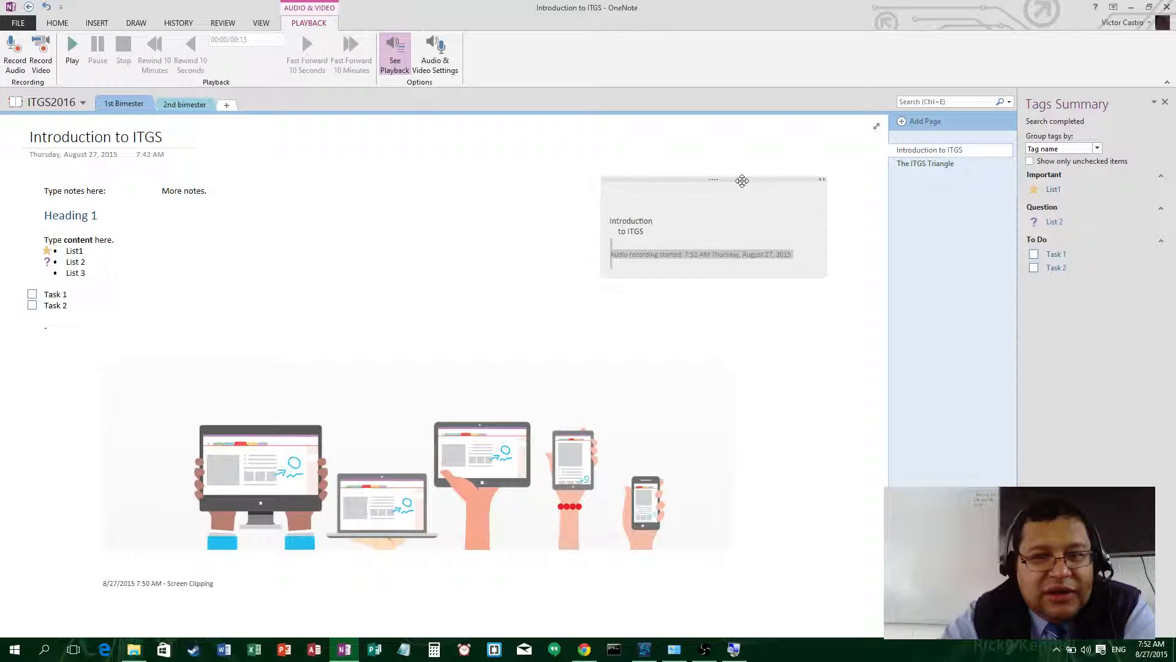
{"action": "left_click_drag", "start_coordinate": [743, 181], "coordinate": [603, 196]}
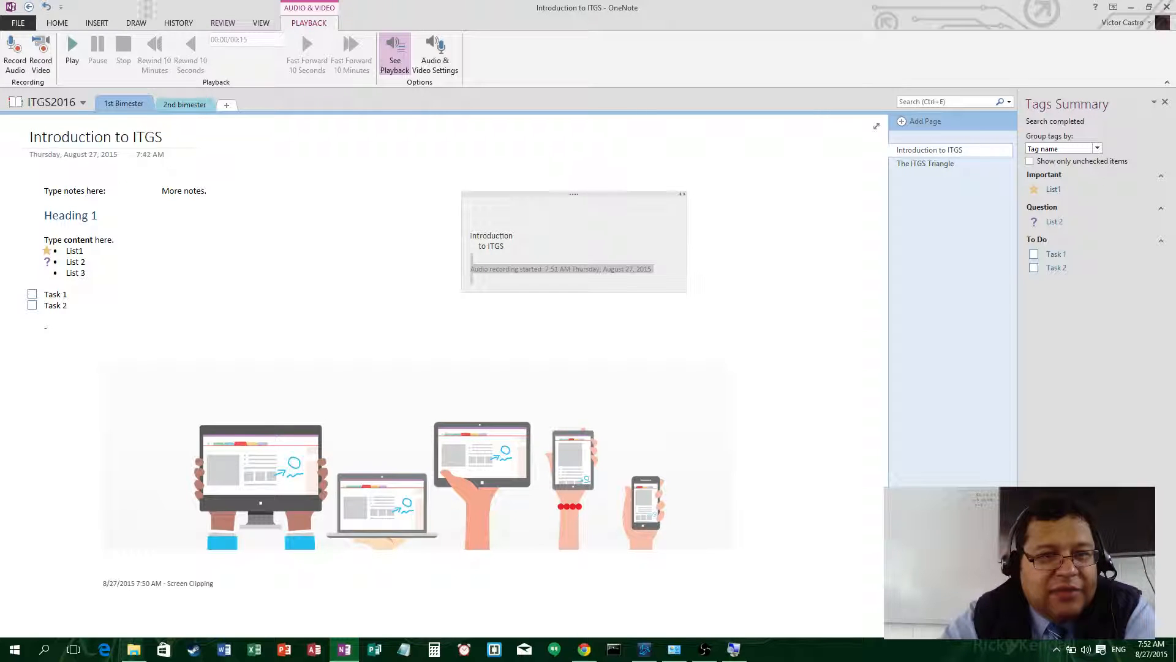
{"action": "left_click", "coordinate": [96, 23]}
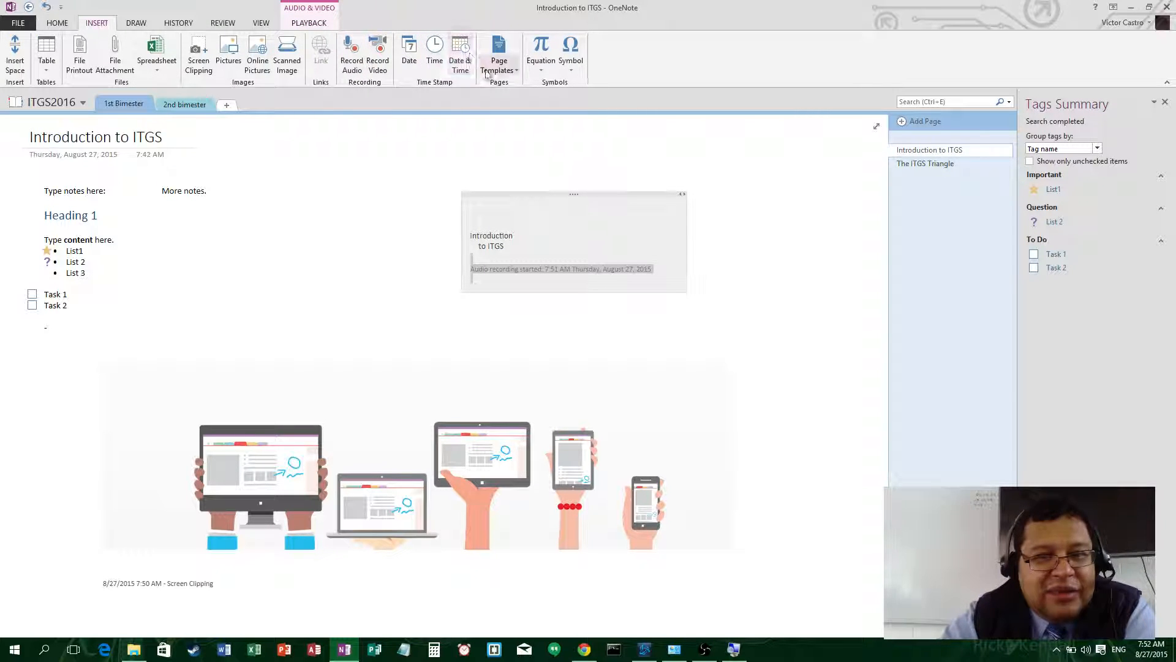
- Insert a blank equation from the Equation gallery's Insert New Equation option
{"action": "left_click", "coordinate": [543, 67]}
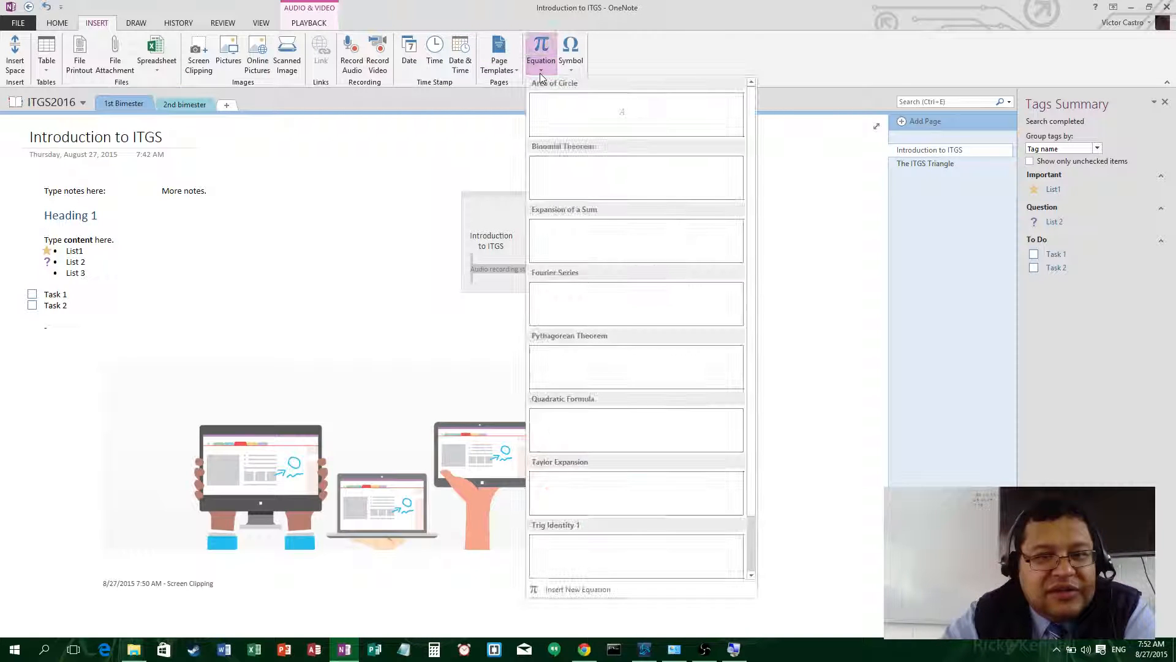
{"action": "scroll", "coordinate": [650, 246], "scroll_direction": "down", "scroll_amount": 1}
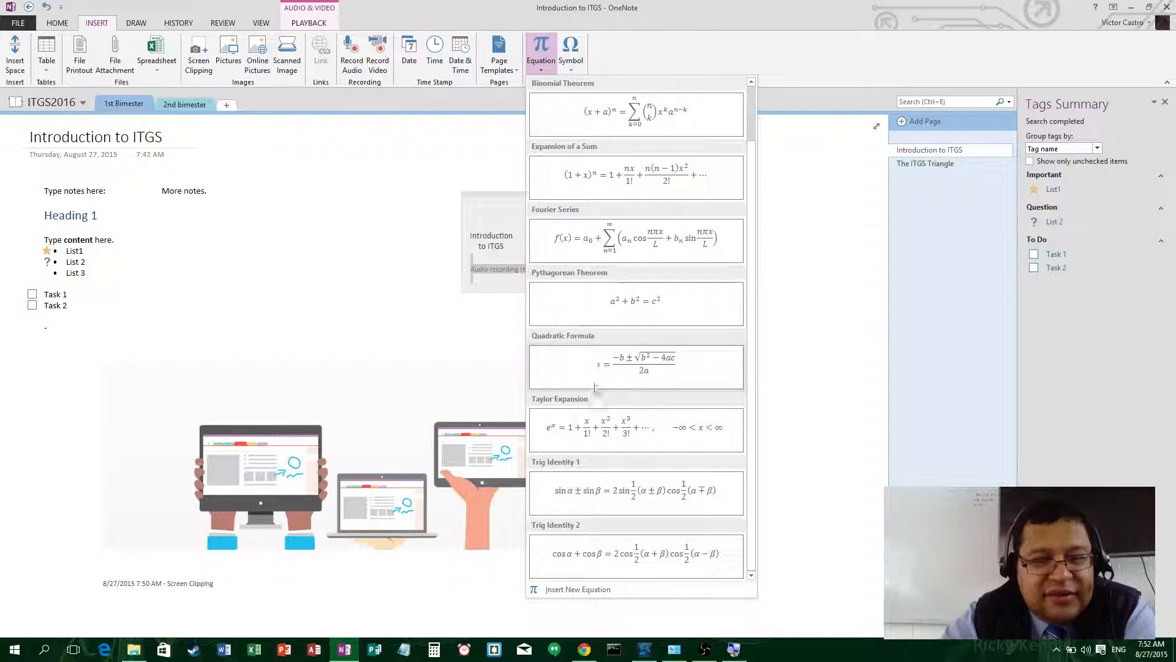
{"action": "left_click", "coordinate": [583, 593]}
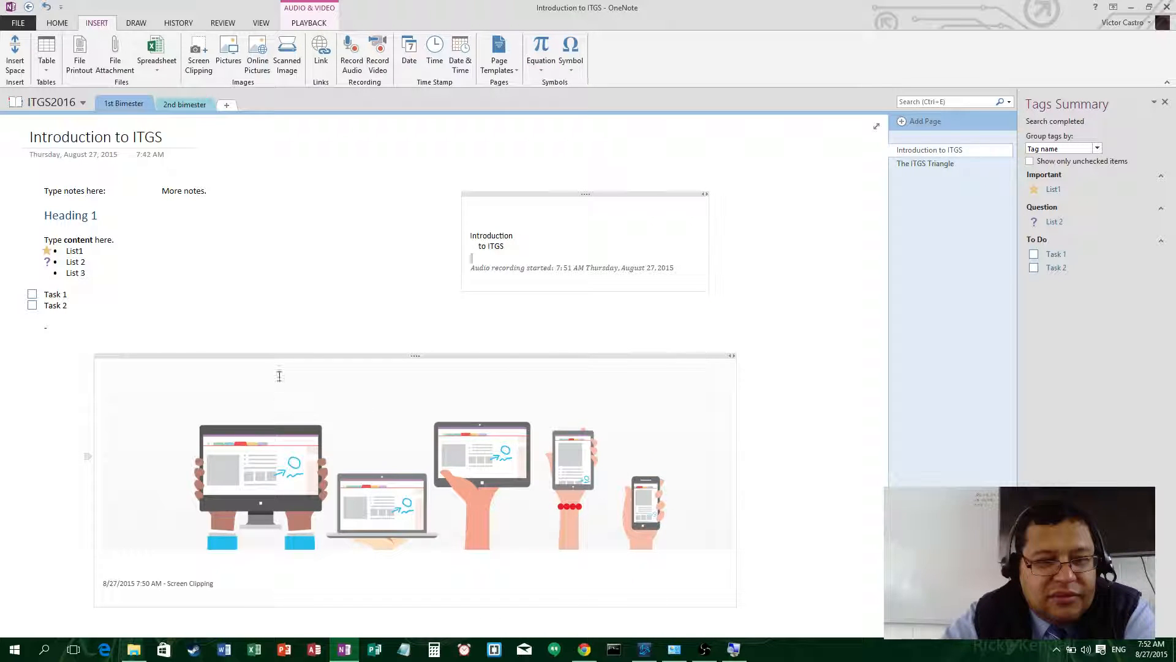
{"action": "left_click", "coordinate": [387, 297]}
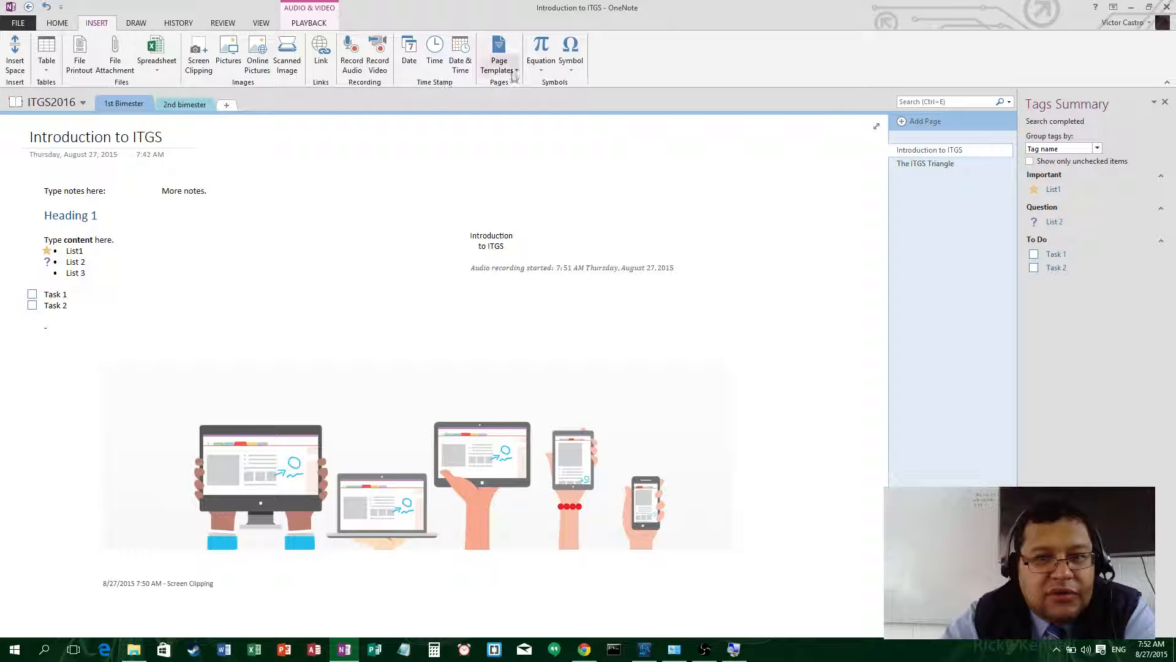
{"action": "left_click", "coordinate": [541, 68]}
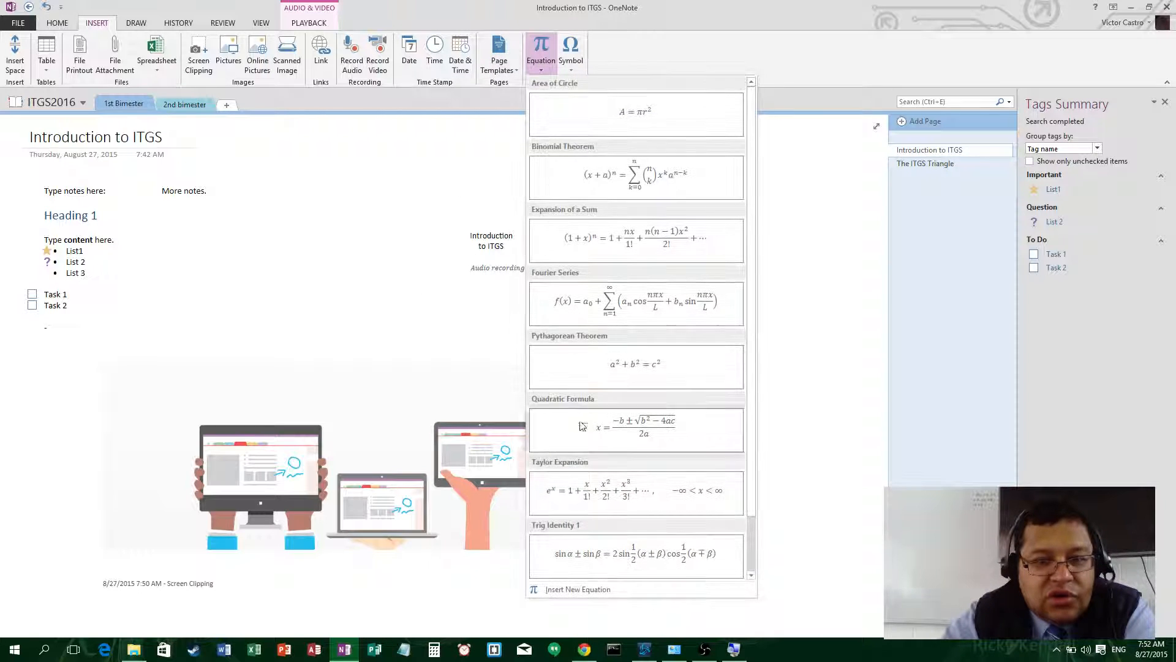
{"action": "left_click", "coordinate": [579, 589]}
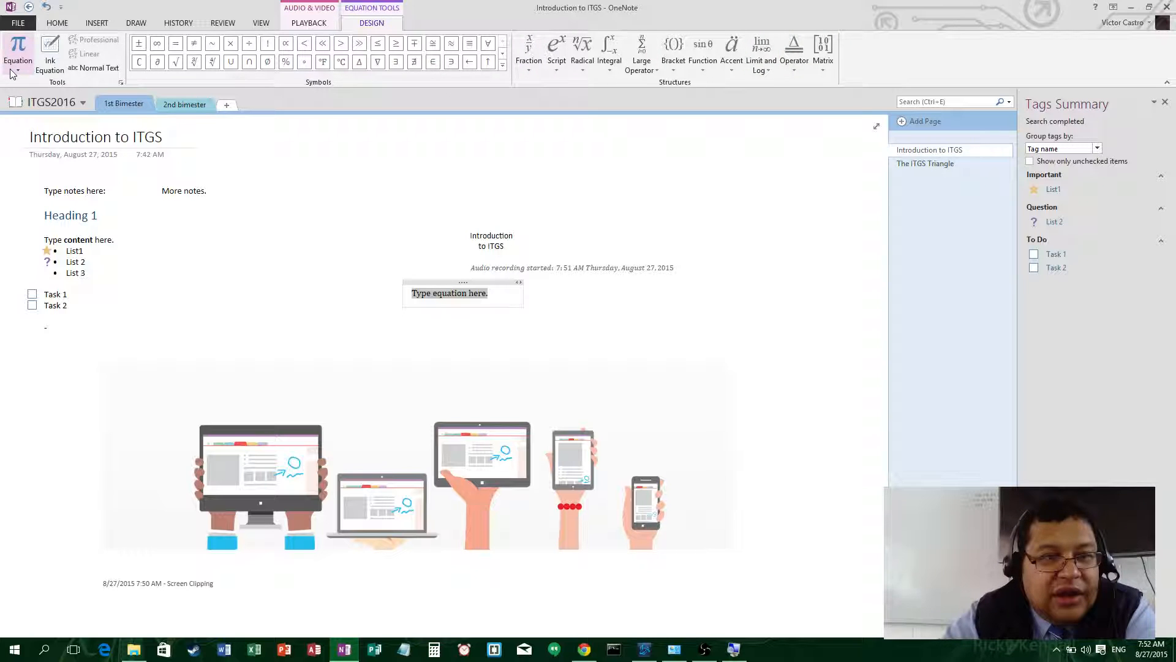
- Handwrite 3x + 1 = 3 in the Ink Equation pad and insert it
{"action": "left_click", "coordinate": [52, 62]}
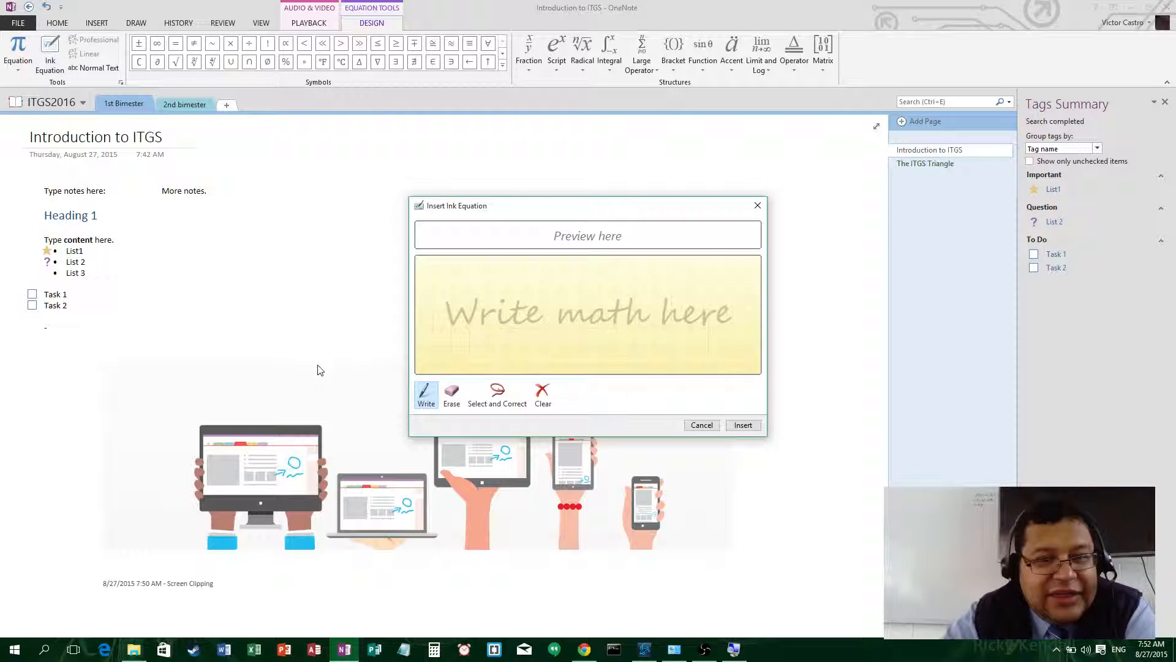
{"action": "mouse_move", "coordinate": [451, 270]}
{"action": "left_mouse_down"}
{"action": "mouse_move", "coordinate": [520, 304]}
{"action": "mouse_move", "coordinate": [472, 352]}
{"action": "mouse_move", "coordinate": [452, 348]}
{"action": "left_mouse_up"}
{"action": "left_click_drag", "start_coordinate": [540, 311], "coordinate": [606, 355]}
{"action": "left_click_drag", "start_coordinate": [590, 307], "coordinate": [551, 342]}
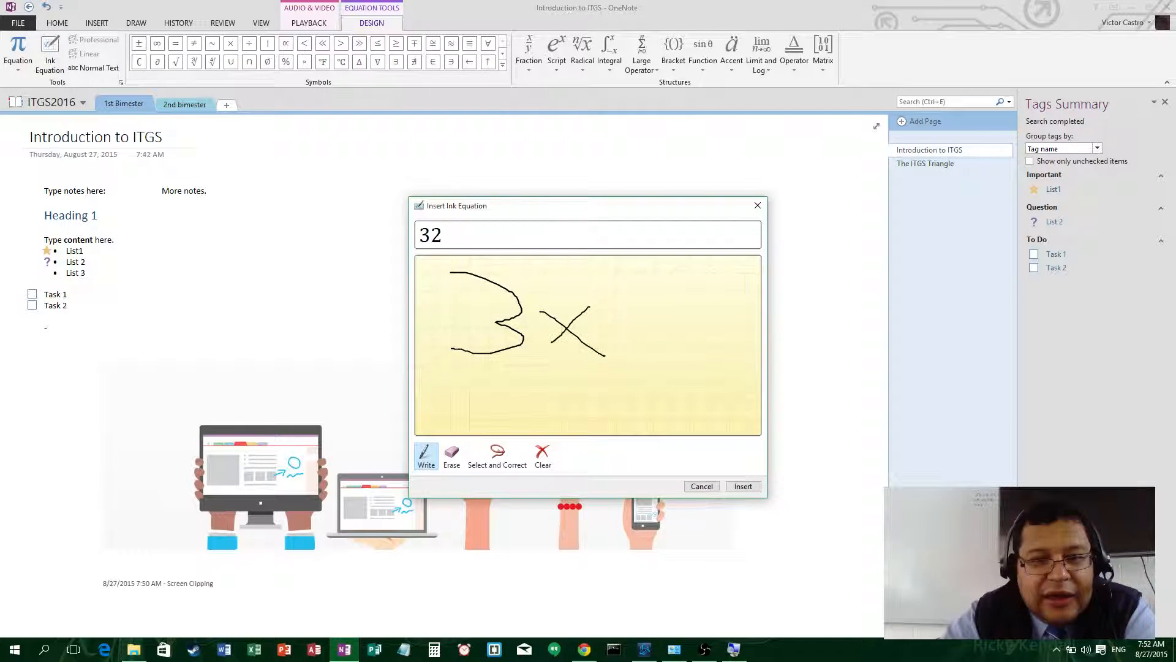
{"action": "mouse_move", "coordinate": [624, 284]}
{"action": "left_mouse_down"}
{"action": "mouse_move", "coordinate": [638, 336]}
{"action": "mouse_move", "coordinate": [663, 321]}
{"action": "left_mouse_up"}
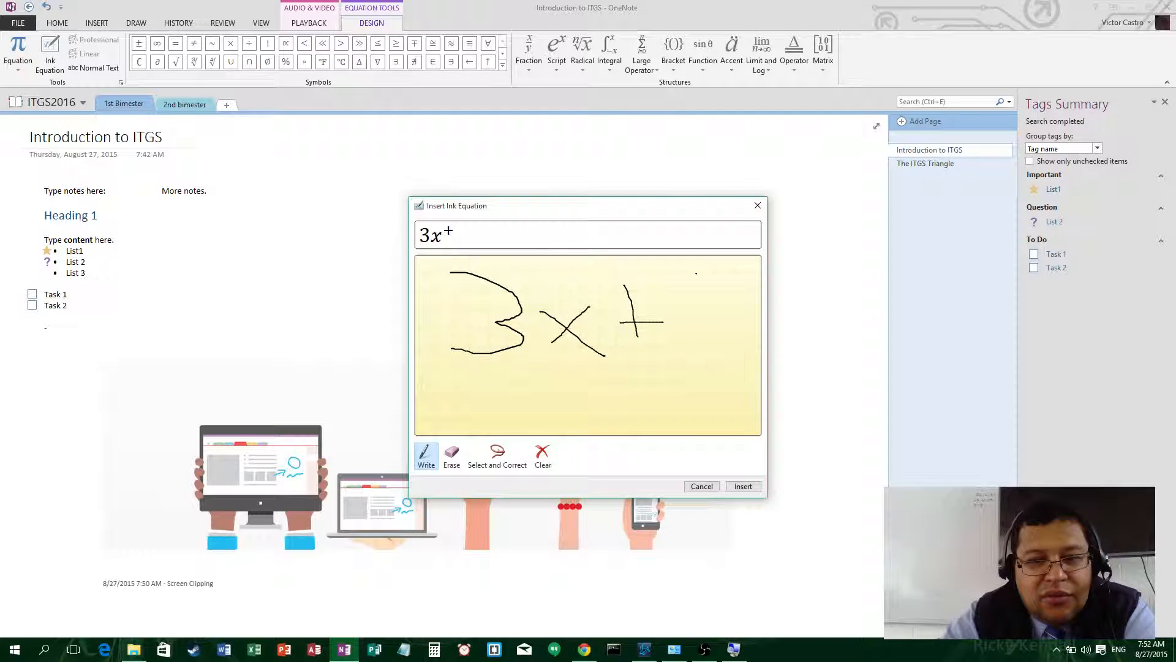
{"action": "left_click_drag", "start_coordinate": [696, 274], "coordinate": [710, 366]}
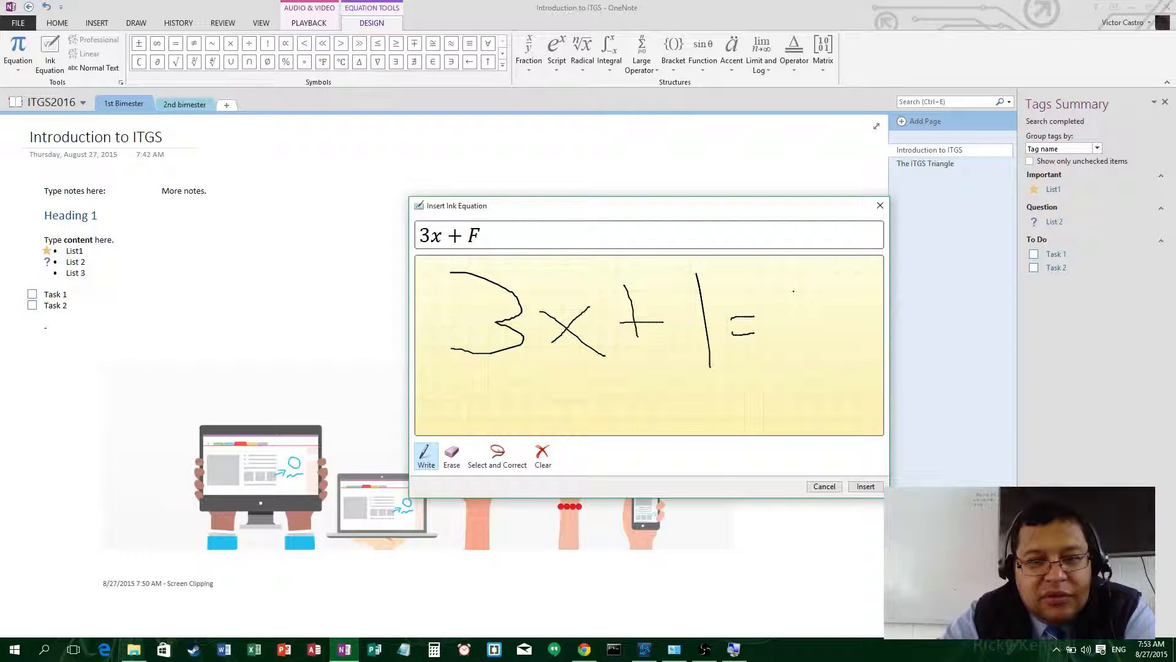
{"action": "mouse_move", "coordinate": [783, 275]}
{"action": "left_mouse_down"}
{"action": "mouse_move", "coordinate": [797, 310]}
{"action": "mouse_move", "coordinate": [760, 381]}
{"action": "left_mouse_up"}
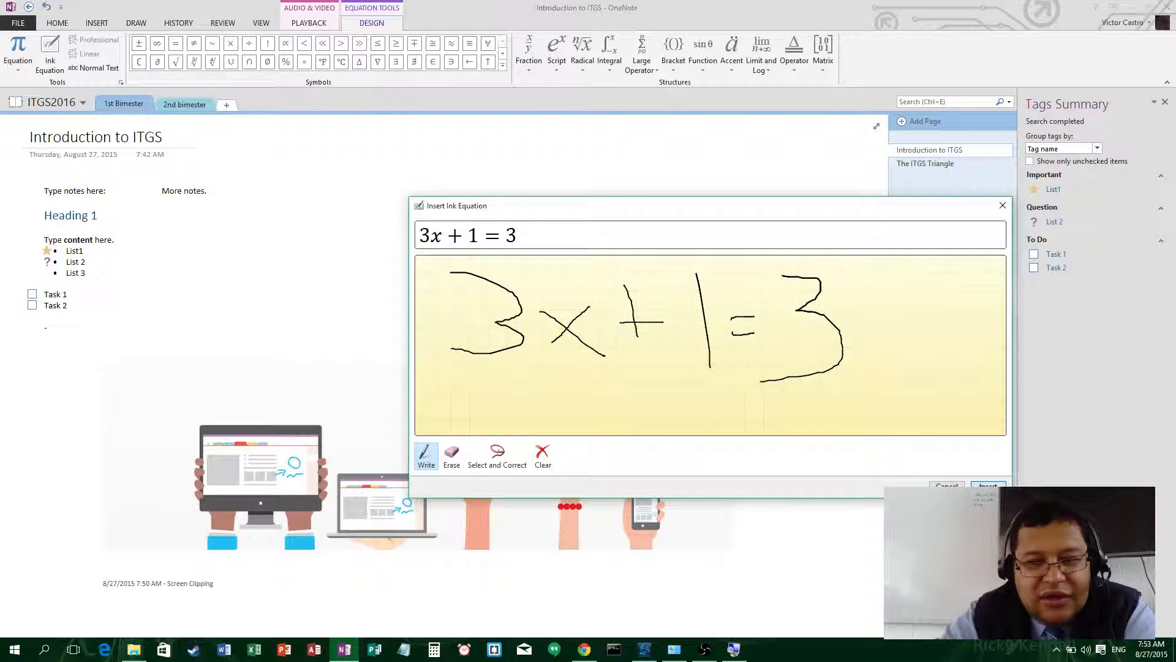
{"action": "left_click", "coordinate": [987, 486]}
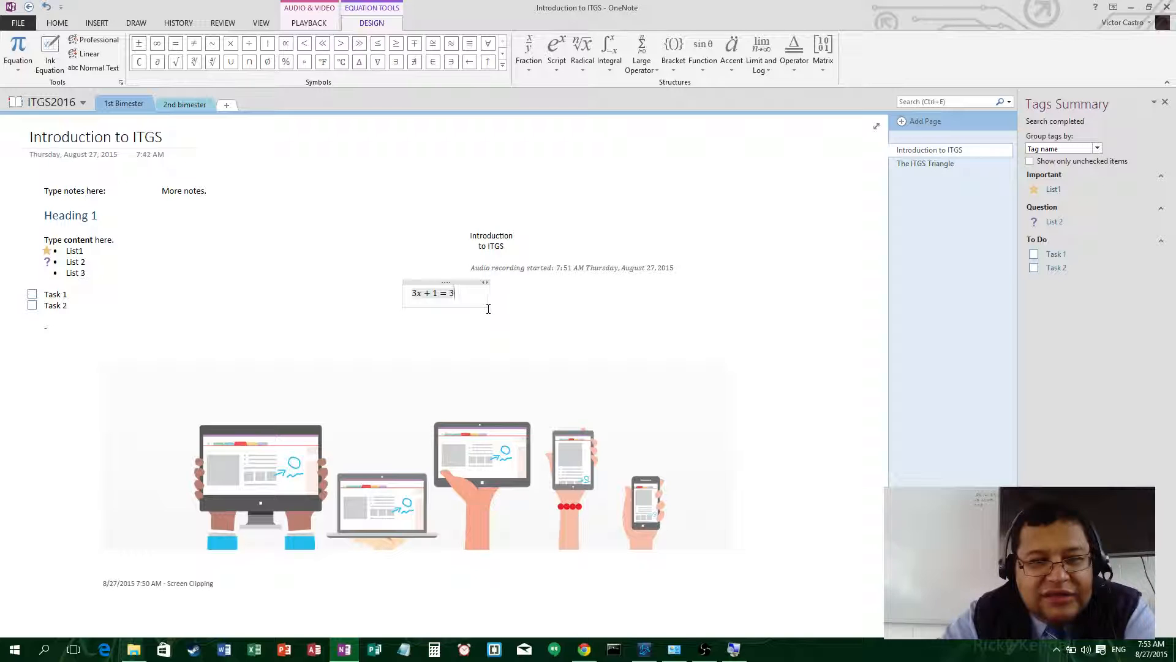
- Set the 3x + 1 = 3 equation to font size 20 and nudge it down and right
{"action": "left_click_drag", "start_coordinate": [466, 296], "coordinate": [412, 293]}
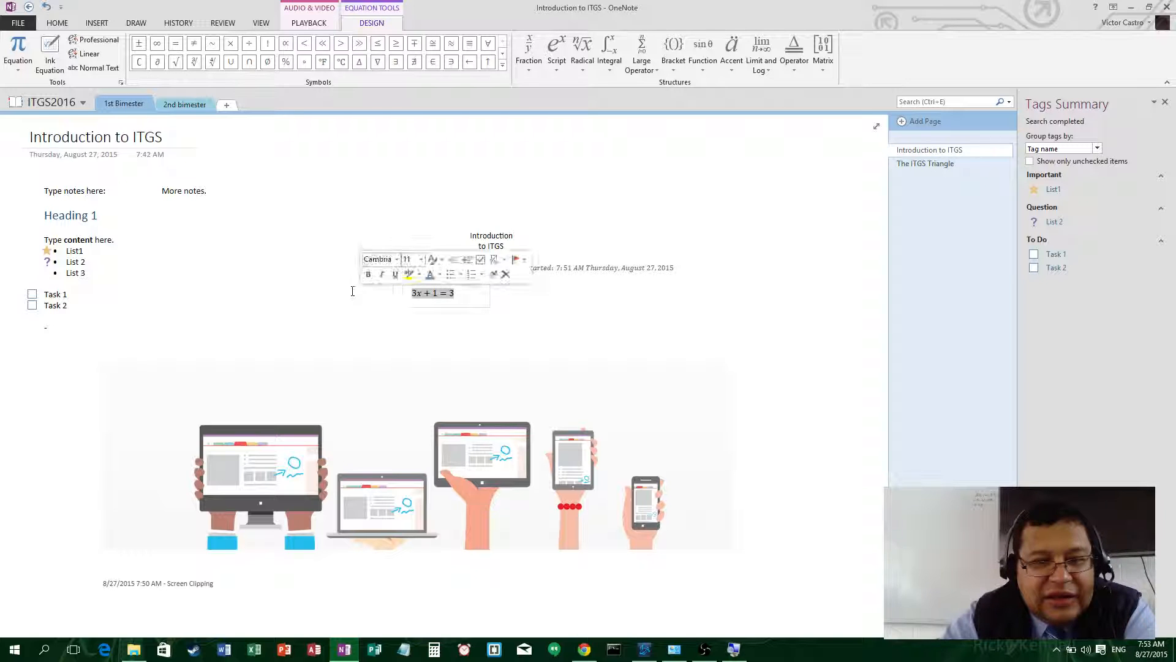
{"action": "left_click", "coordinate": [61, 22]}
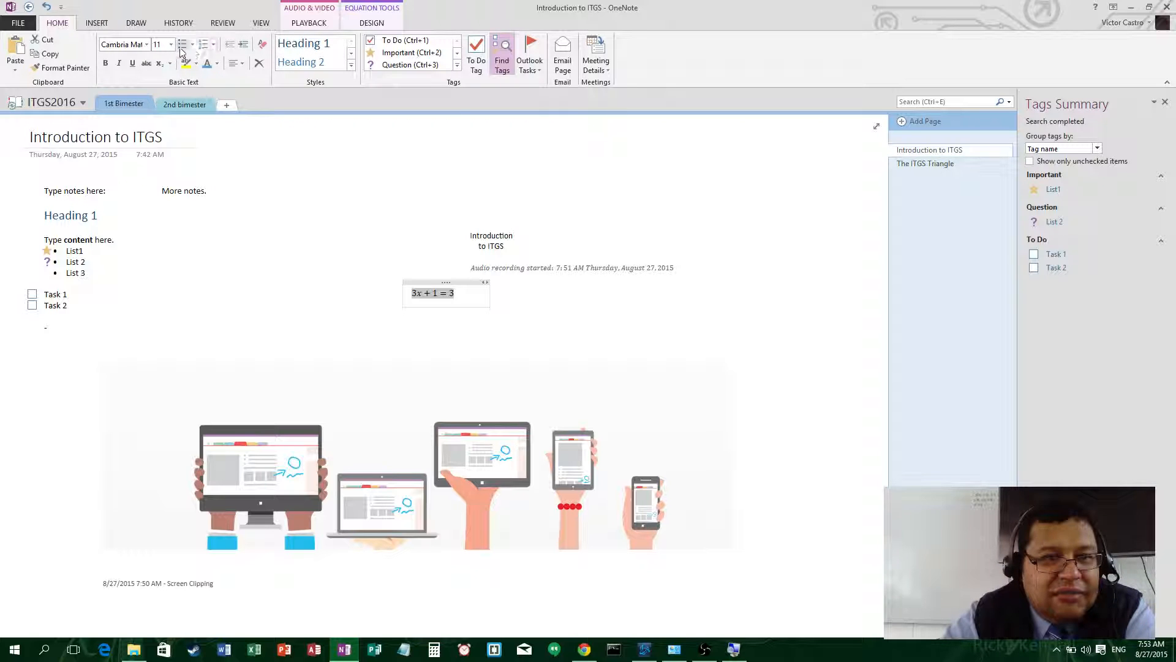
{"action": "left_click", "coordinate": [170, 50]}
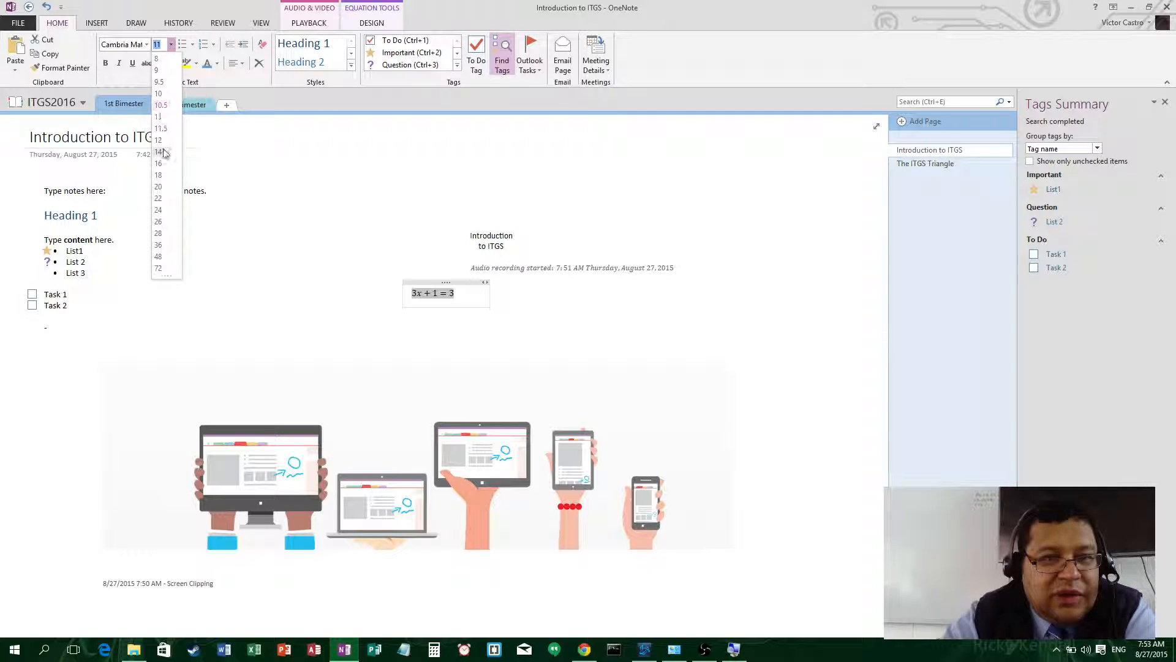
{"action": "left_click", "coordinate": [161, 180]}
{"action": "left_click", "coordinate": [560, 337]}
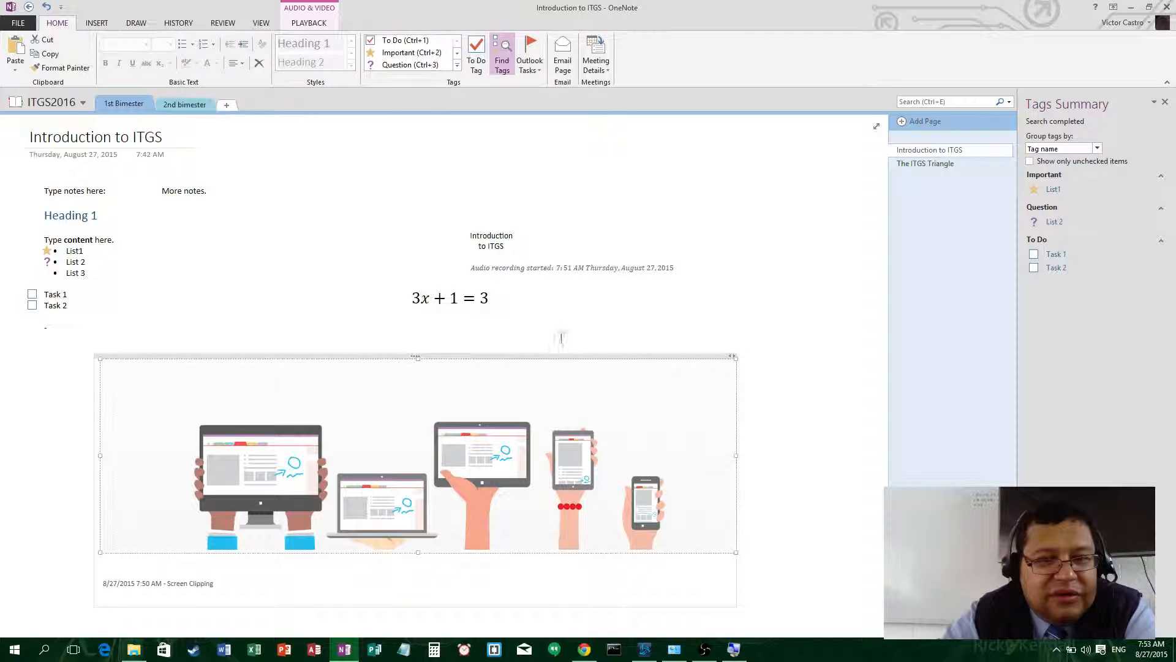
{"action": "left_click_drag", "start_coordinate": [463, 283], "coordinate": [537, 311]}
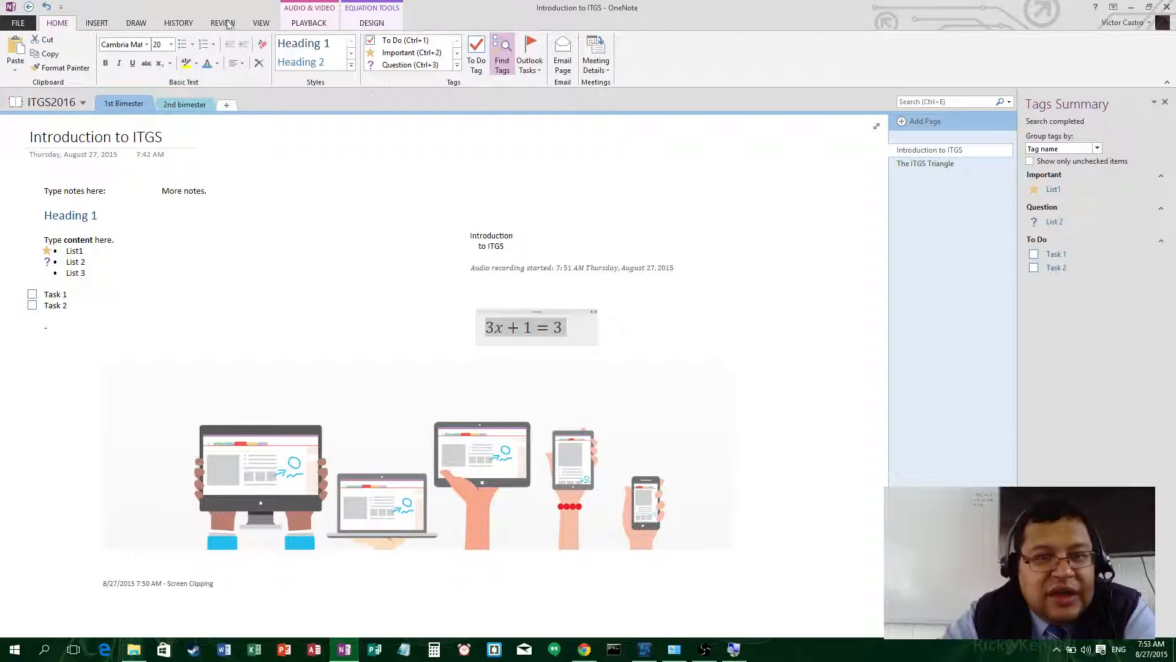
{"action": "left_click", "coordinate": [137, 23]}
{"action": "left_click", "coordinate": [97, 23]}
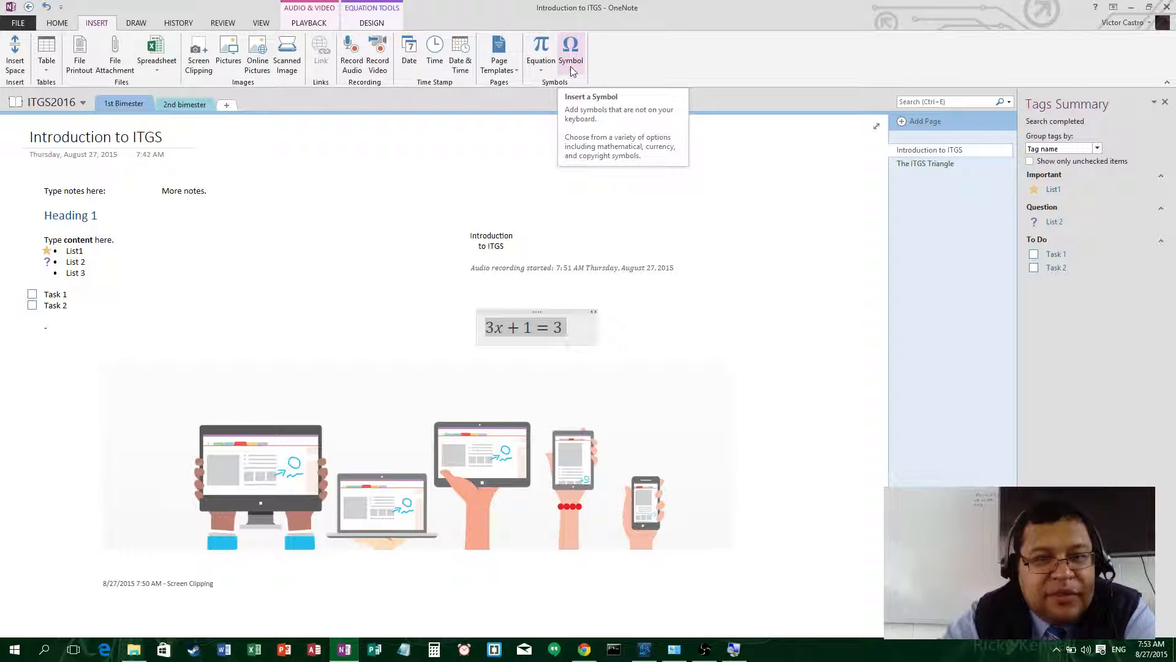
- Create a History Class Notes template page and click into its Important Dates bullet
{"action": "left_click", "coordinate": [500, 68]}
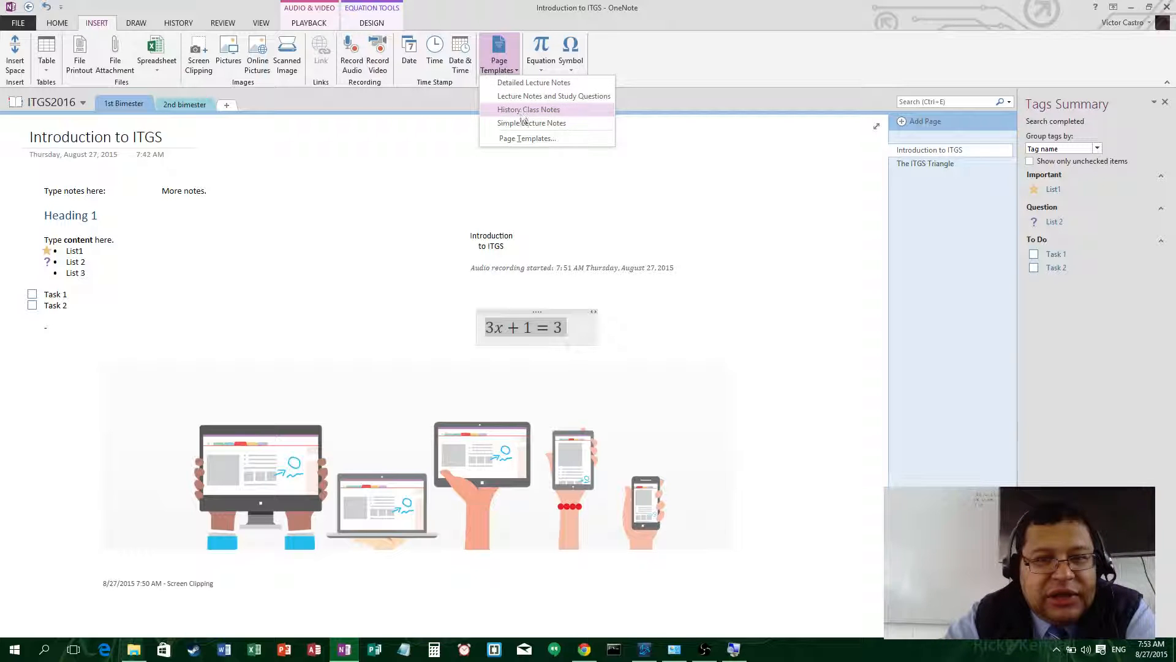
{"action": "left_click", "coordinate": [557, 110]}
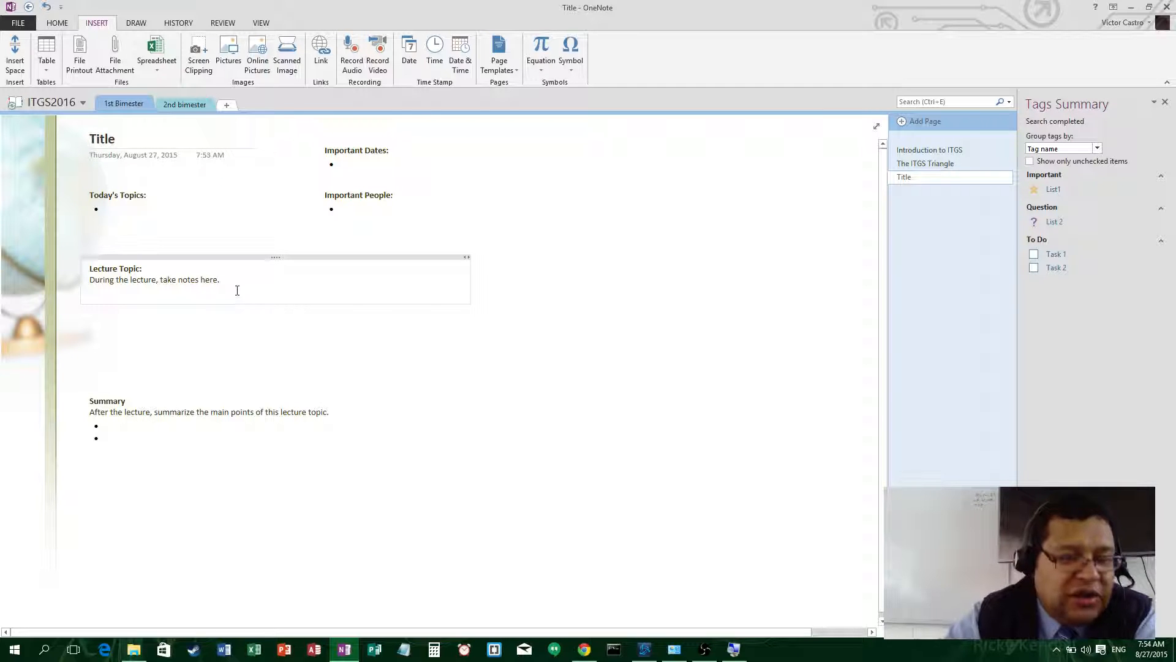
{"action": "left_click", "coordinate": [352, 166]}
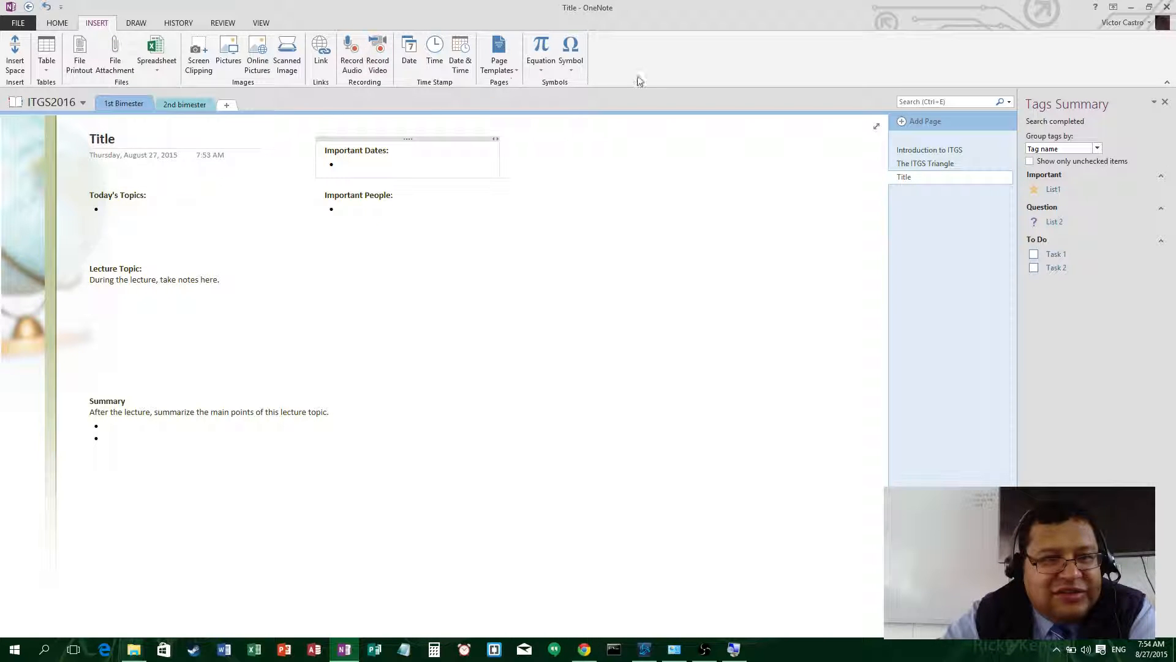
- Sketch two boxes joined by an arrow in black ink, moving the right box closer
{"action": "left_click", "coordinate": [137, 23]}
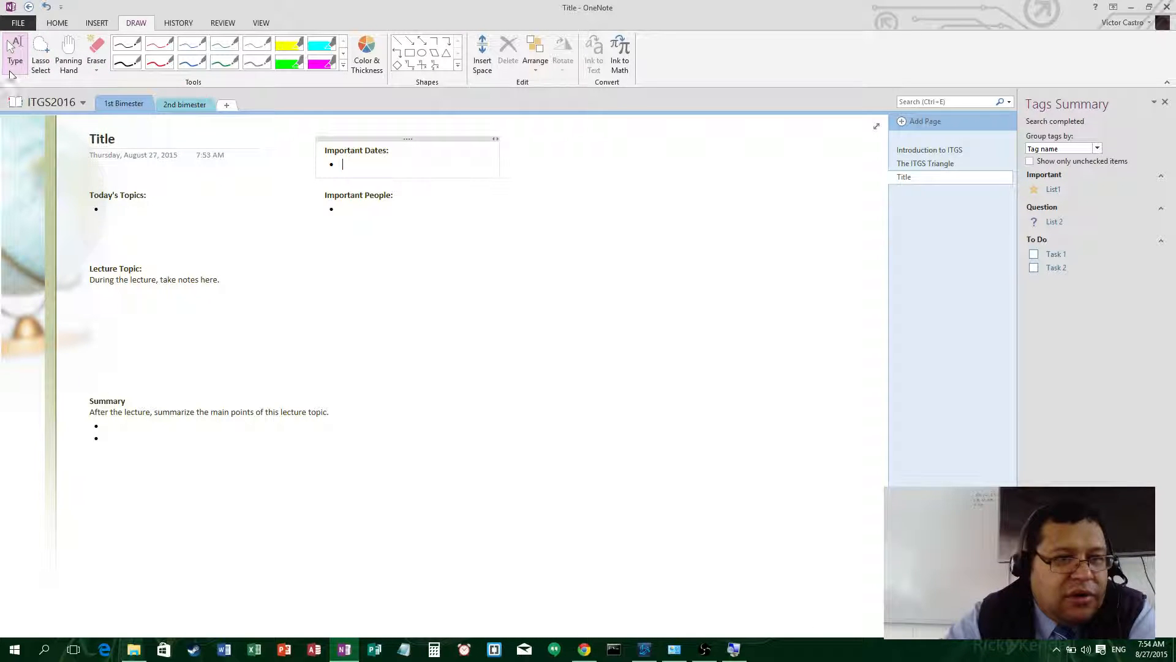
{"action": "left_click", "coordinate": [127, 44]}
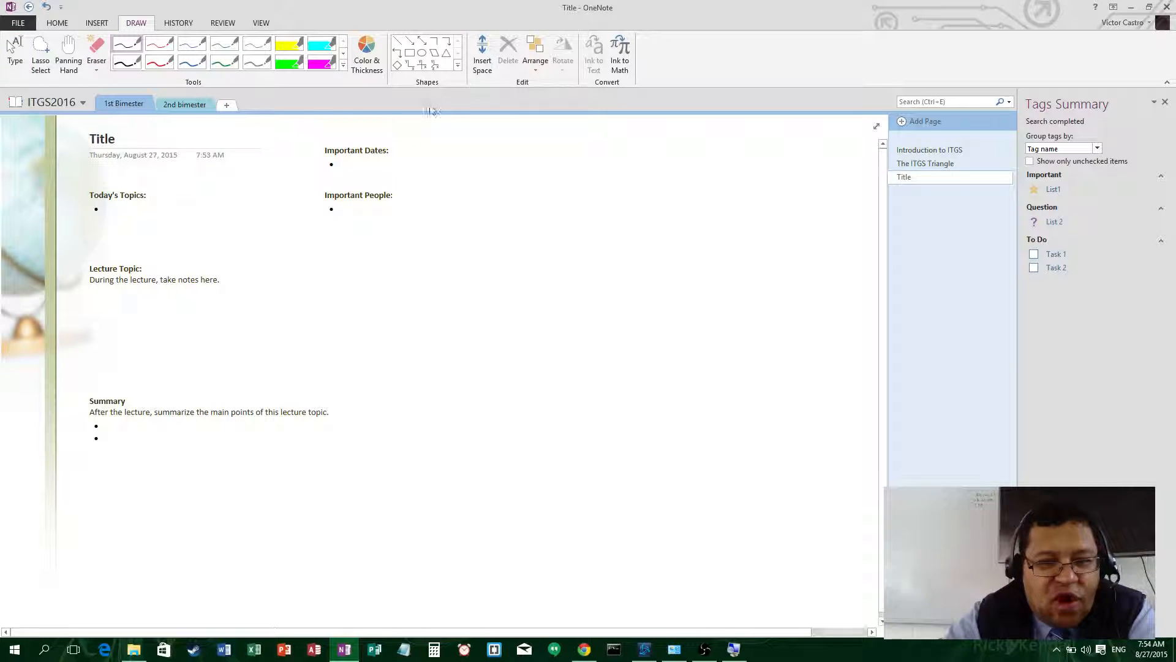
{"action": "mouse_move", "coordinate": [455, 249]}
{"action": "left_mouse_down"}
{"action": "mouse_move", "coordinate": [460, 405]}
{"action": "mouse_move", "coordinate": [611, 325]}
{"action": "mouse_move", "coordinate": [595, 254]}
{"action": "mouse_move", "coordinate": [449, 253]}
{"action": "left_mouse_up"}
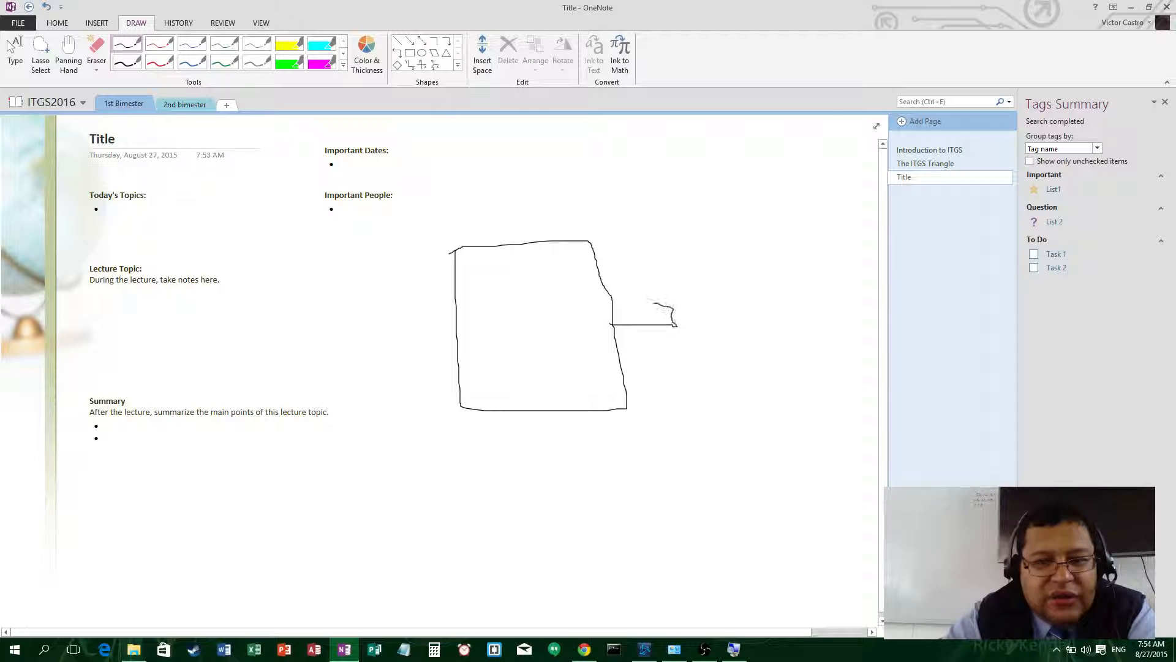
{"action": "left_click_drag", "start_coordinate": [677, 326], "coordinate": [657, 354]}
{"action": "mouse_move", "coordinate": [695, 260]}
{"action": "left_mouse_down"}
{"action": "mouse_move", "coordinate": [723, 389]}
{"action": "mouse_move", "coordinate": [842, 317]}
{"action": "left_mouse_up"}
{"action": "left_click_drag", "start_coordinate": [821, 249], "coordinate": [696, 258]}
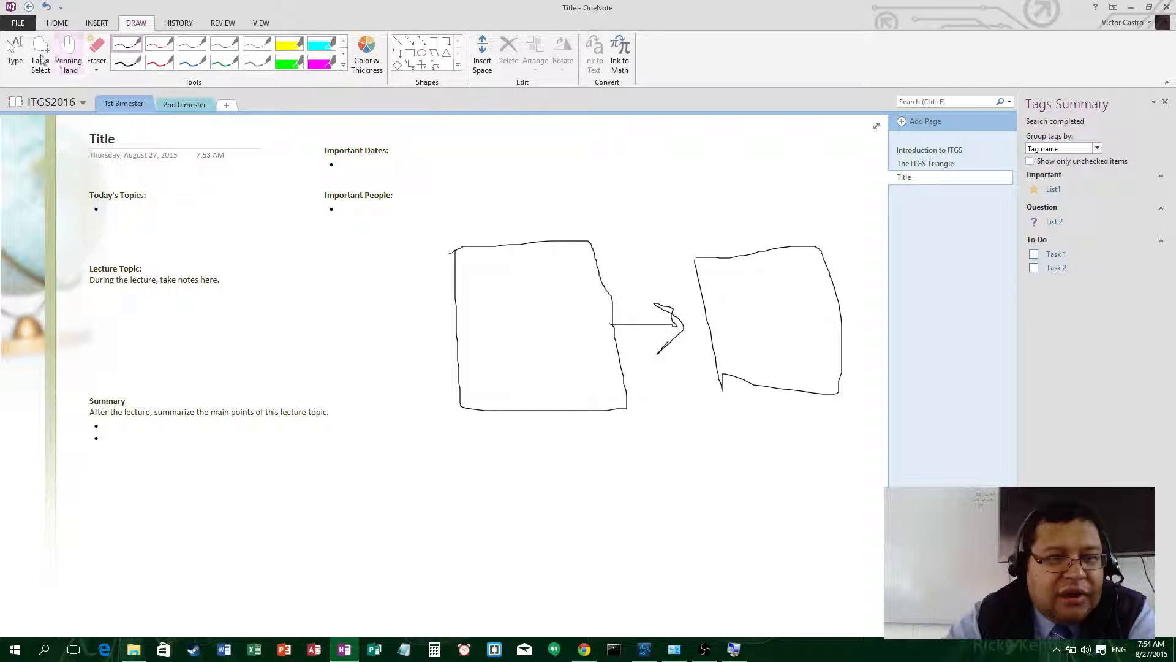
{"action": "left_click", "coordinate": [14, 52]}
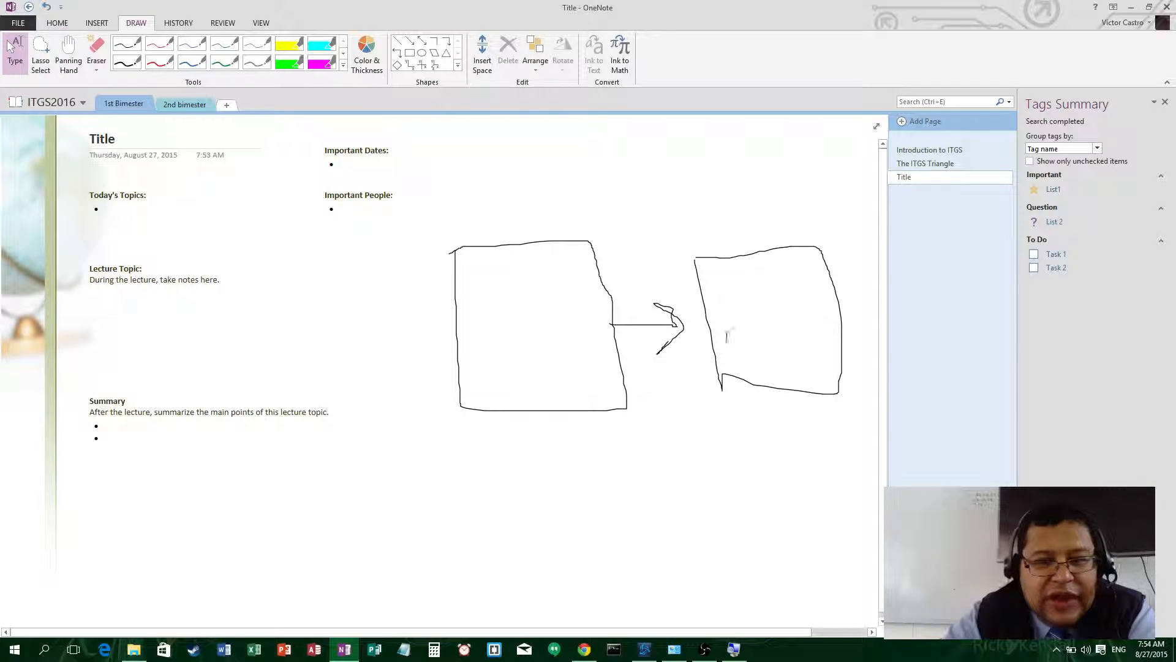
{"action": "left_click", "coordinate": [708, 326]}
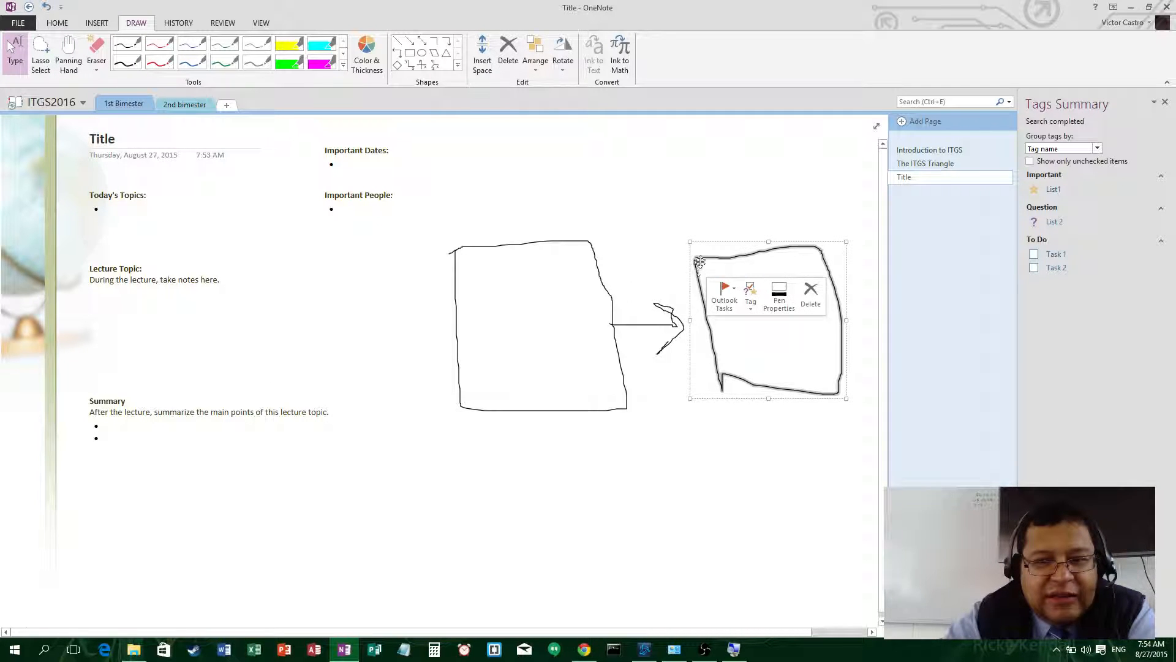
{"action": "left_click_drag", "start_coordinate": [697, 263], "coordinate": [672, 265]}
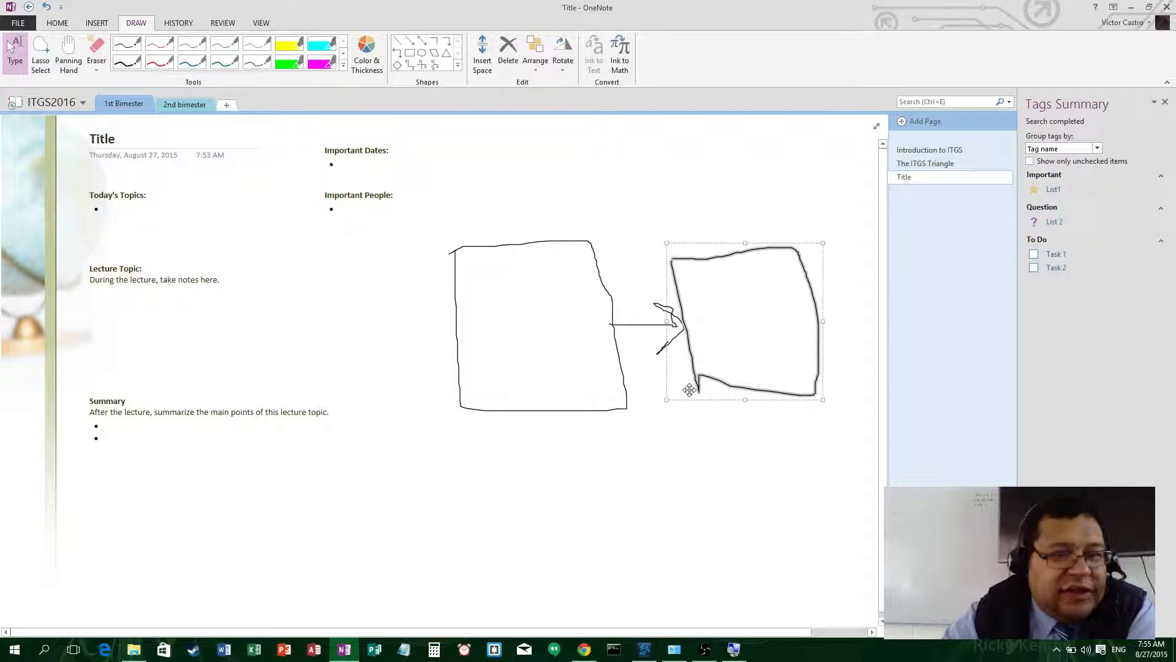
- Draw a crossed pair of x-y axes below the Summary block
{"action": "left_click", "coordinate": [422, 64]}
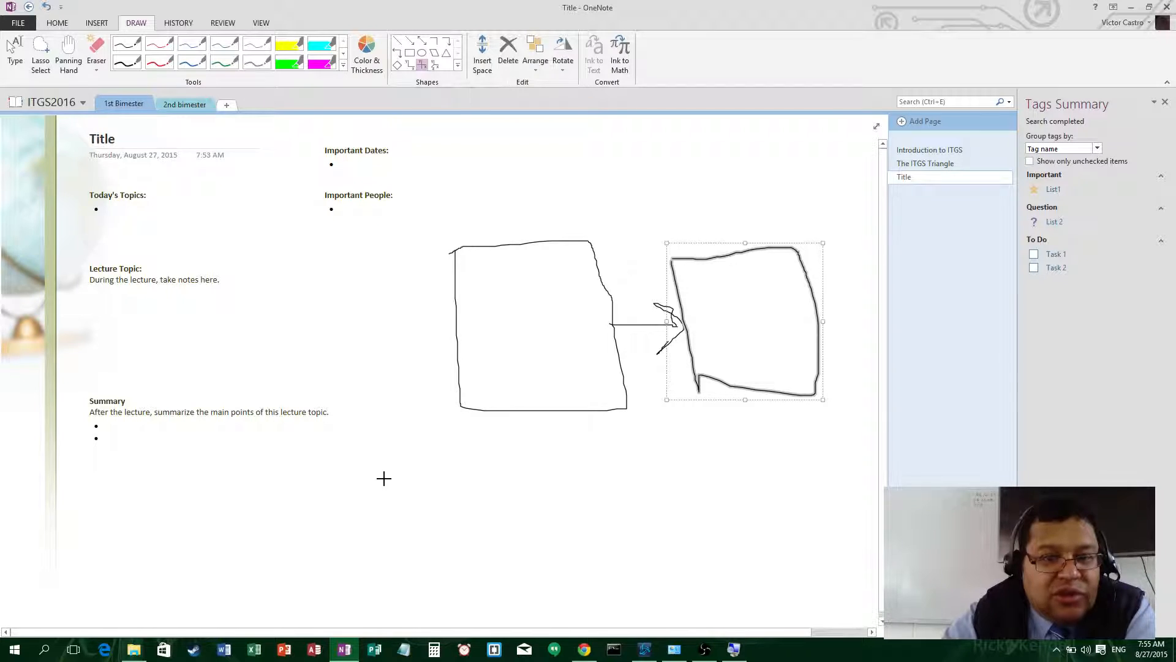
{"action": "scroll", "coordinate": [385, 478], "scroll_direction": "down", "scroll_amount": 1}
{"action": "mouse_move", "coordinate": [356, 457]}
{"action": "left_mouse_down"}
{"action": "mouse_move", "coordinate": [633, 596]}
{"action": "mouse_move", "coordinate": [648, 589]}
{"action": "mouse_move", "coordinate": [650, 493]}
{"action": "left_mouse_up"}
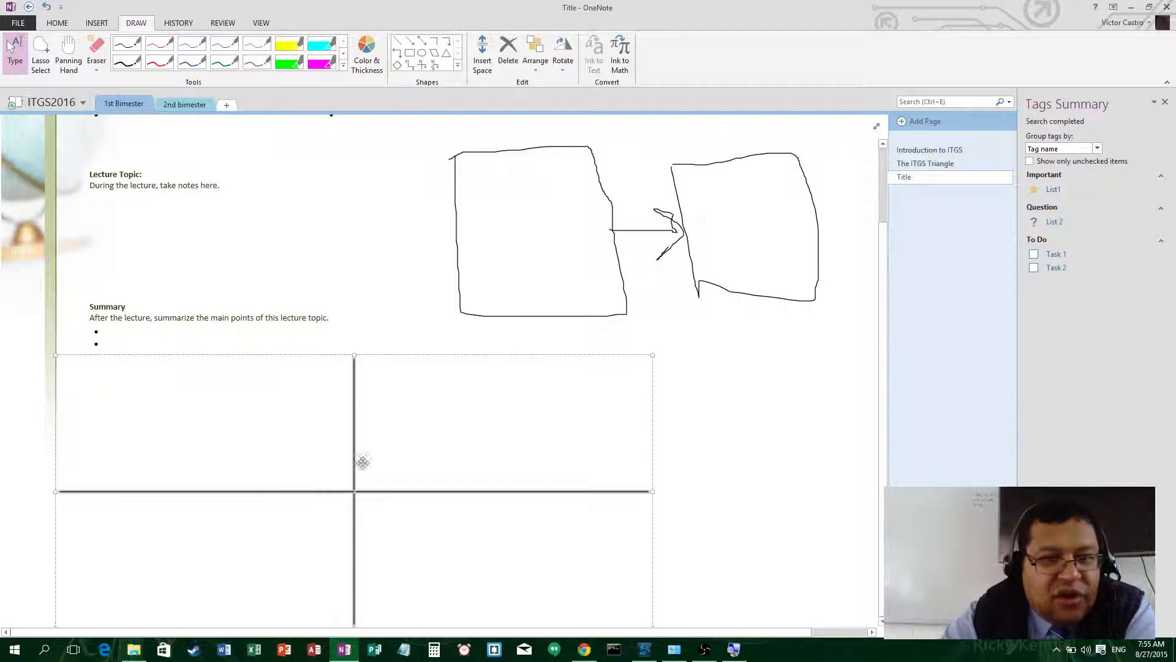
- Sketch a curve, a U-shaped parabola and a loop on the axes, then add L-shaped axes beside them
{"action": "left_click", "coordinate": [459, 65]}
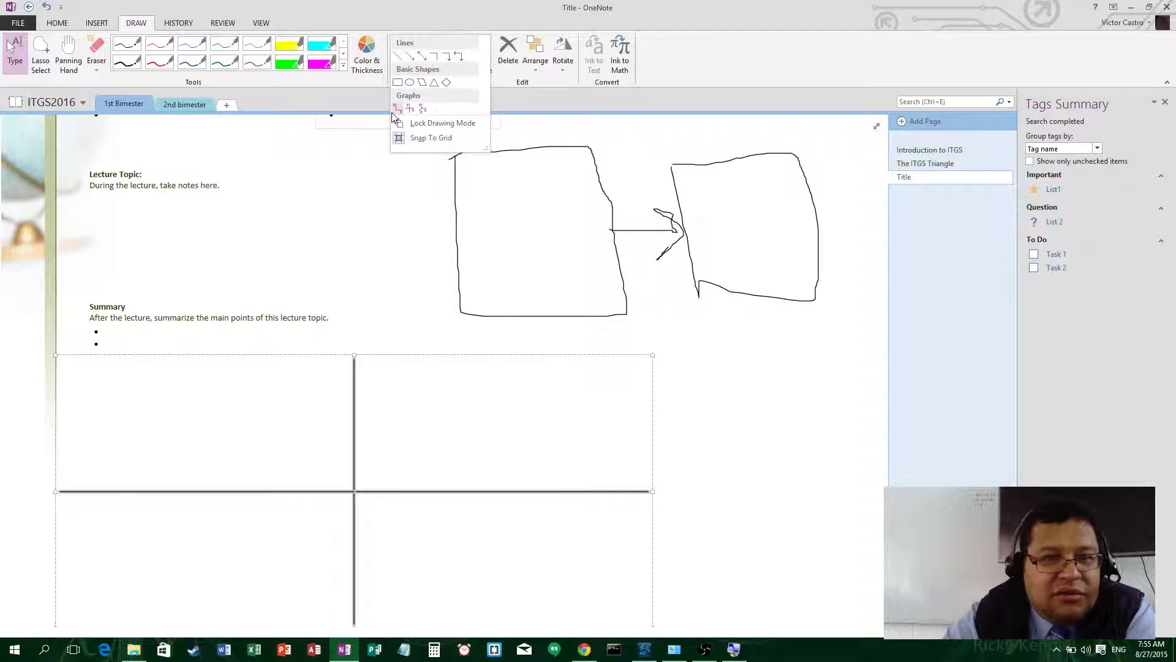
{"action": "left_click", "coordinate": [127, 63]}
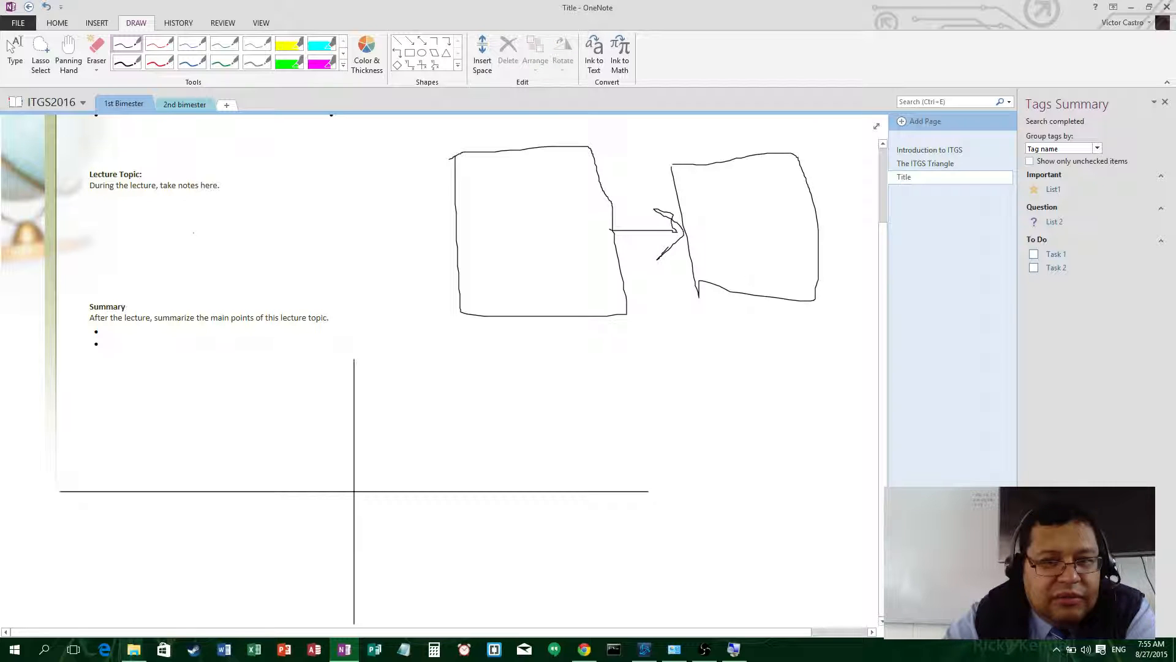
{"action": "mouse_move", "coordinate": [42, 537]}
{"action": "left_mouse_down"}
{"action": "mouse_move", "coordinate": [270, 530]}
{"action": "mouse_move", "coordinate": [212, 478]}
{"action": "left_mouse_up"}
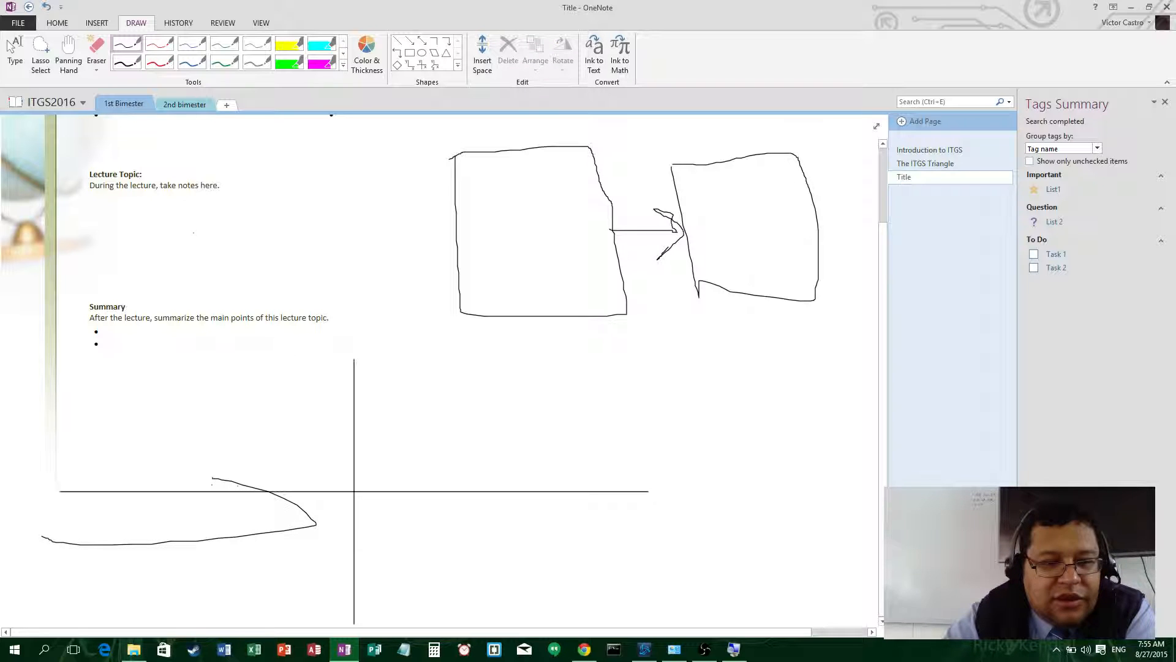
{"action": "mouse_move", "coordinate": [196, 395]}
{"action": "left_mouse_down"}
{"action": "mouse_move", "coordinate": [331, 478]}
{"action": "mouse_move", "coordinate": [491, 415]}
{"action": "mouse_move", "coordinate": [535, 377]}
{"action": "left_mouse_up"}
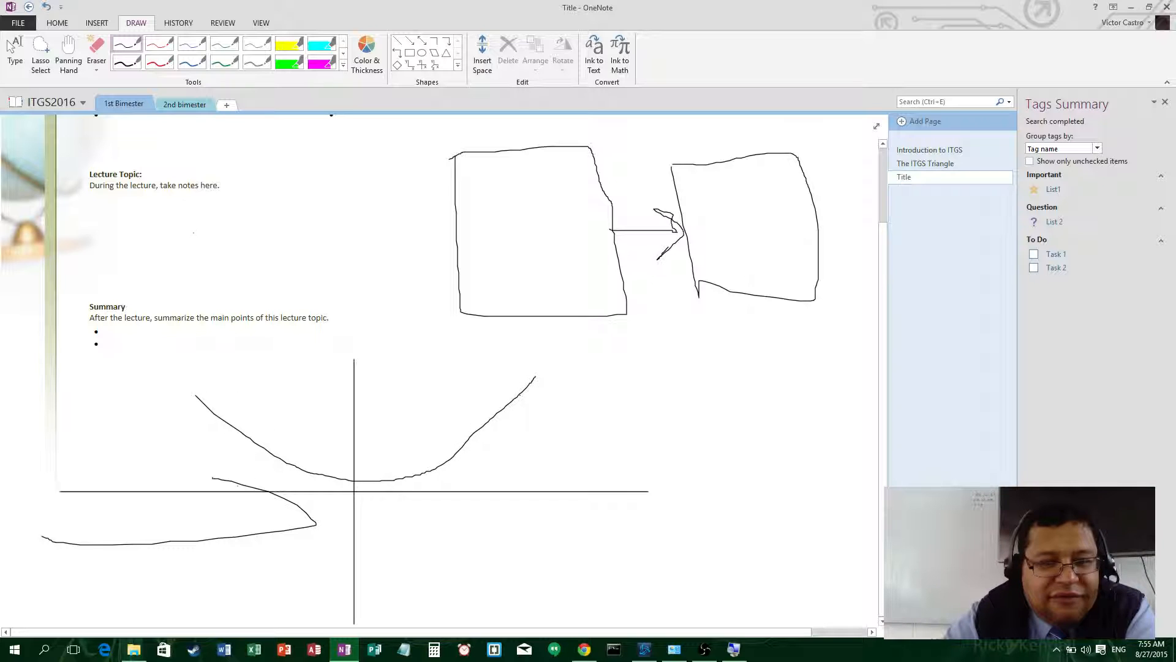
{"action": "mouse_move", "coordinate": [423, 439]}
{"action": "left_mouse_down"}
{"action": "mouse_move", "coordinate": [502, 458]}
{"action": "mouse_move", "coordinate": [474, 478]}
{"action": "left_mouse_up"}
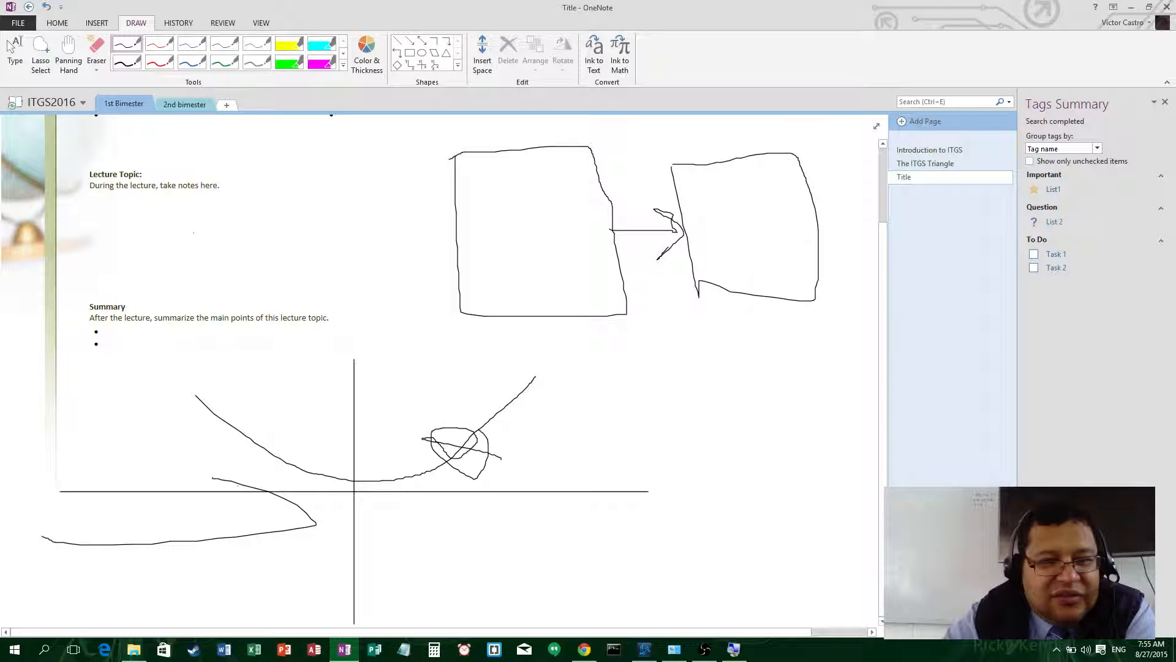
{"action": "left_click", "coordinate": [410, 64]}
{"action": "left_click_drag", "start_coordinate": [560, 373], "coordinate": [682, 536]}
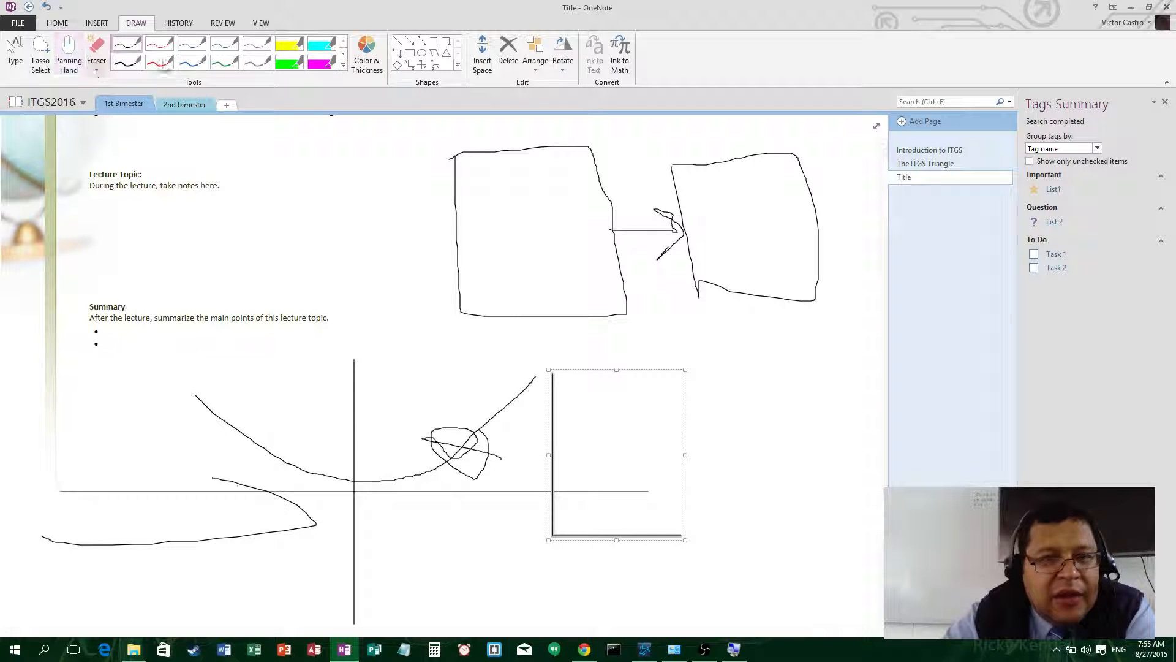
- Browse the Insert, Draw, History, Review and View ribbon tabs
{"action": "left_click", "coordinate": [96, 23]}
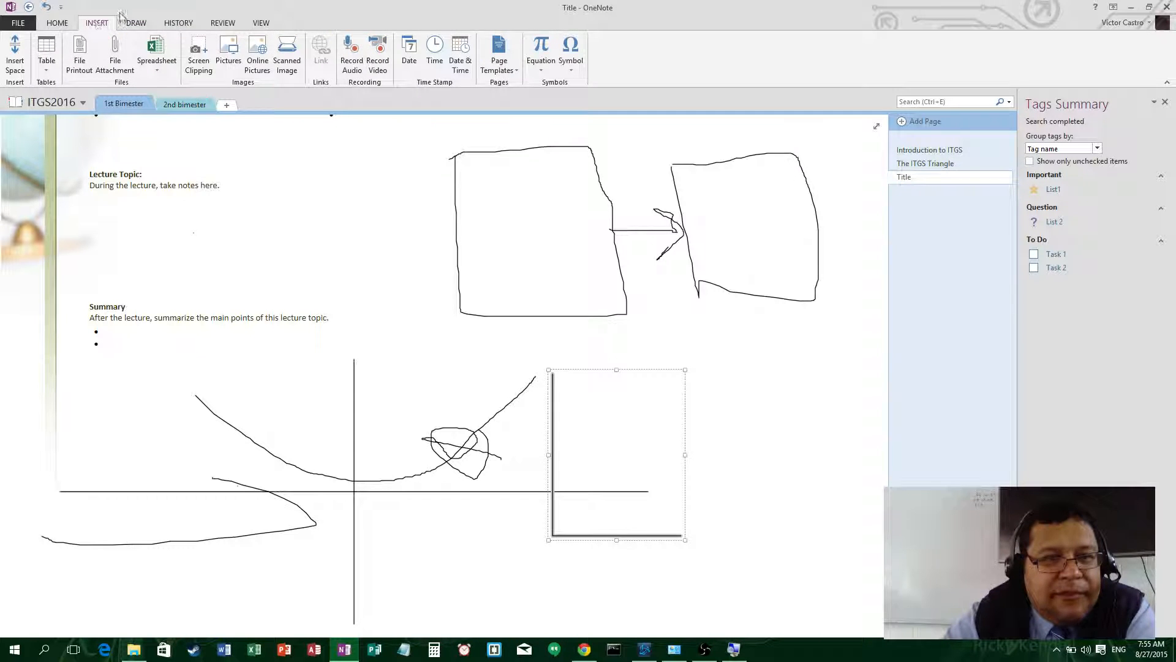
{"action": "left_click", "coordinate": [136, 25]}
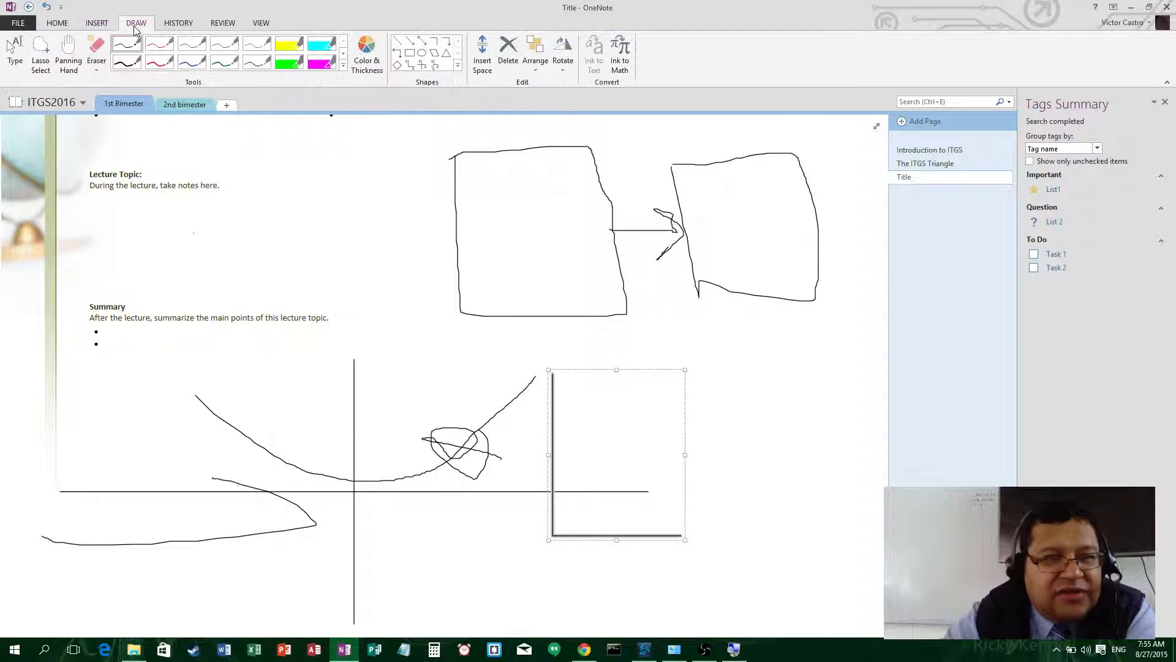
{"action": "left_click", "coordinate": [177, 24]}
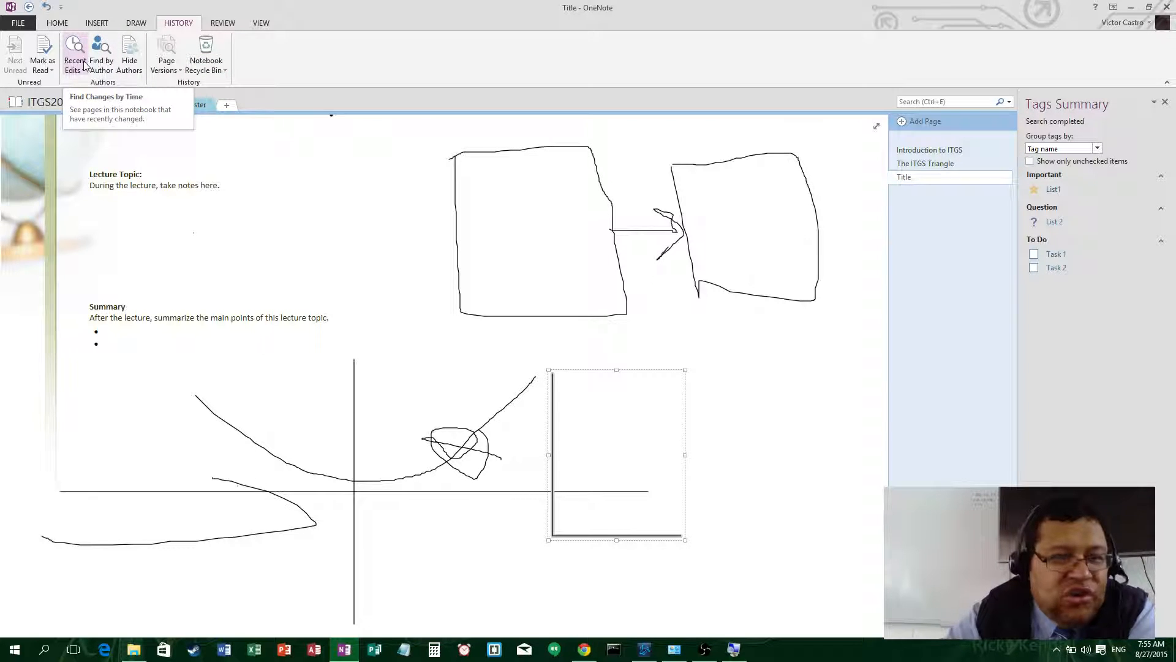
{"action": "left_click", "coordinate": [220, 25]}
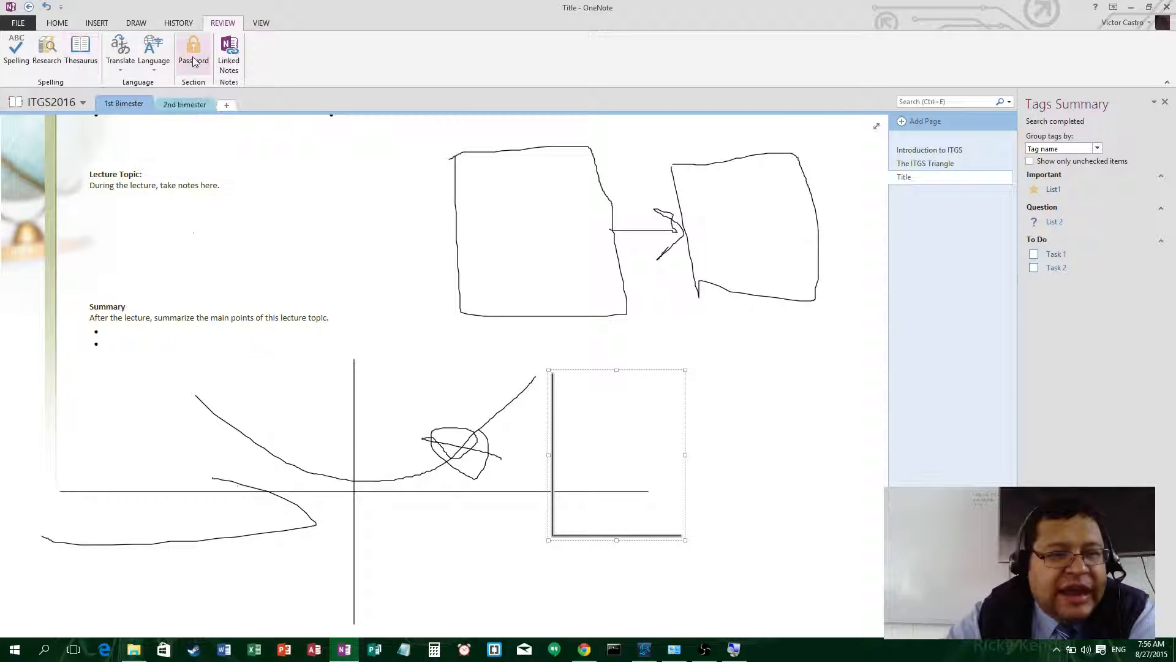
{"action": "left_click", "coordinate": [261, 24]}
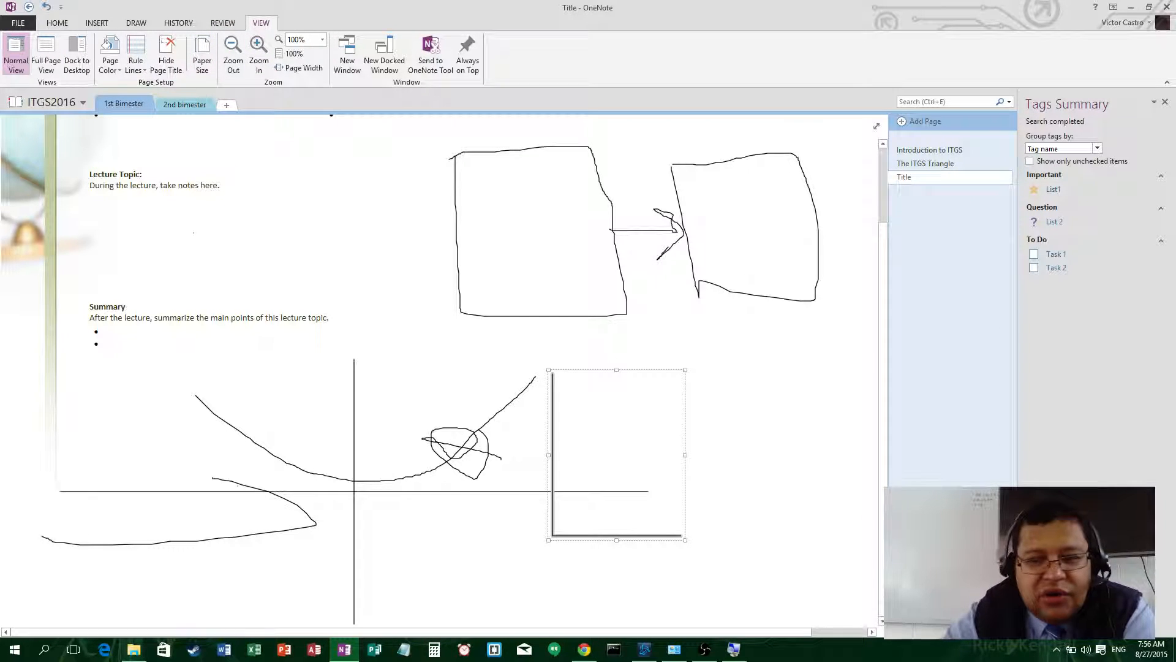
- Close the Tags Summary pane, check the empty 2nd bimester section, and return to 1st Bimester
{"action": "left_click", "coordinate": [1165, 102]}
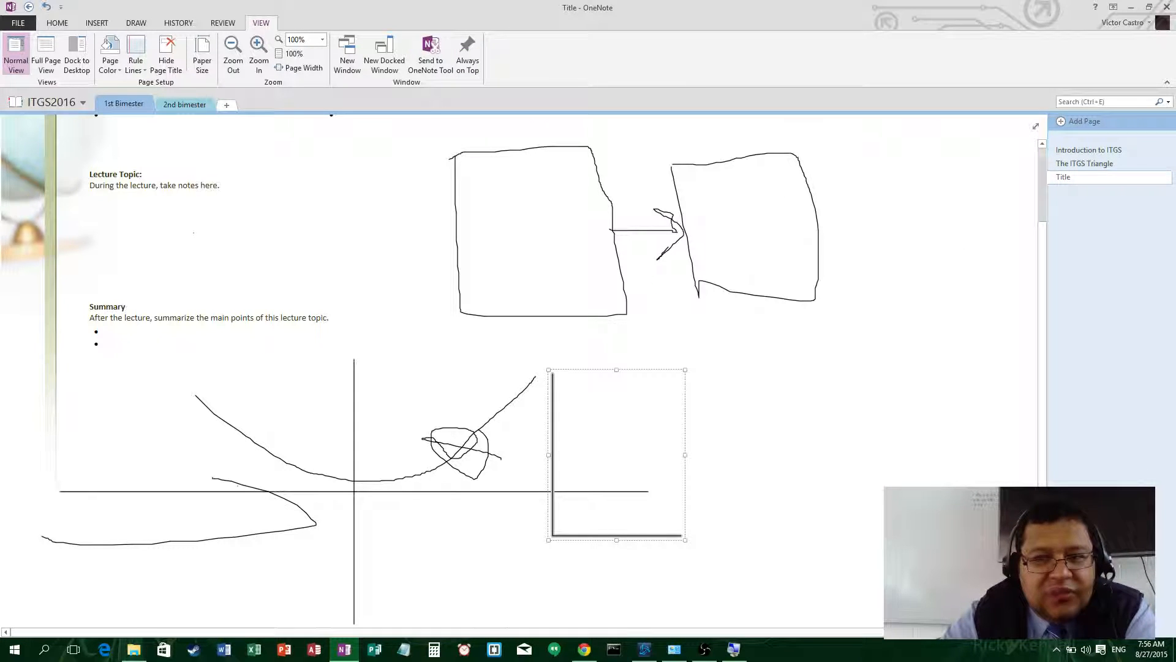
{"action": "left_click", "coordinate": [194, 105]}
{"action": "left_click", "coordinate": [128, 106]}
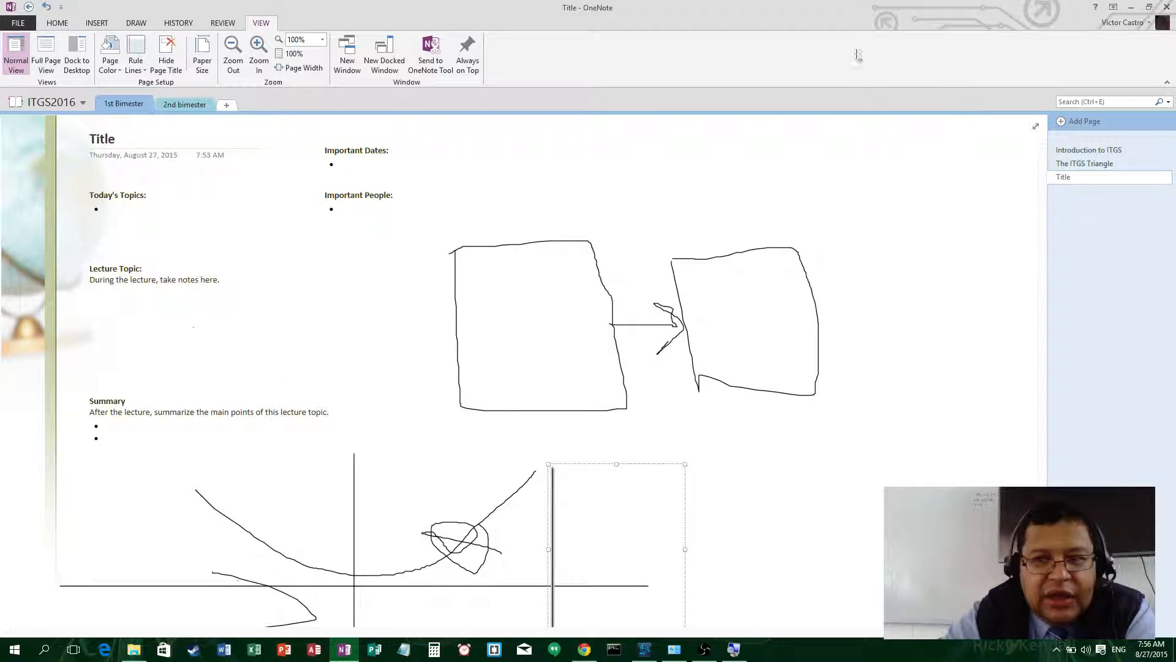
- Open the Introduction to ITGS page, view the notebook Info, then switch to onenote.com in Chrome
{"action": "left_click", "coordinate": [1080, 164]}
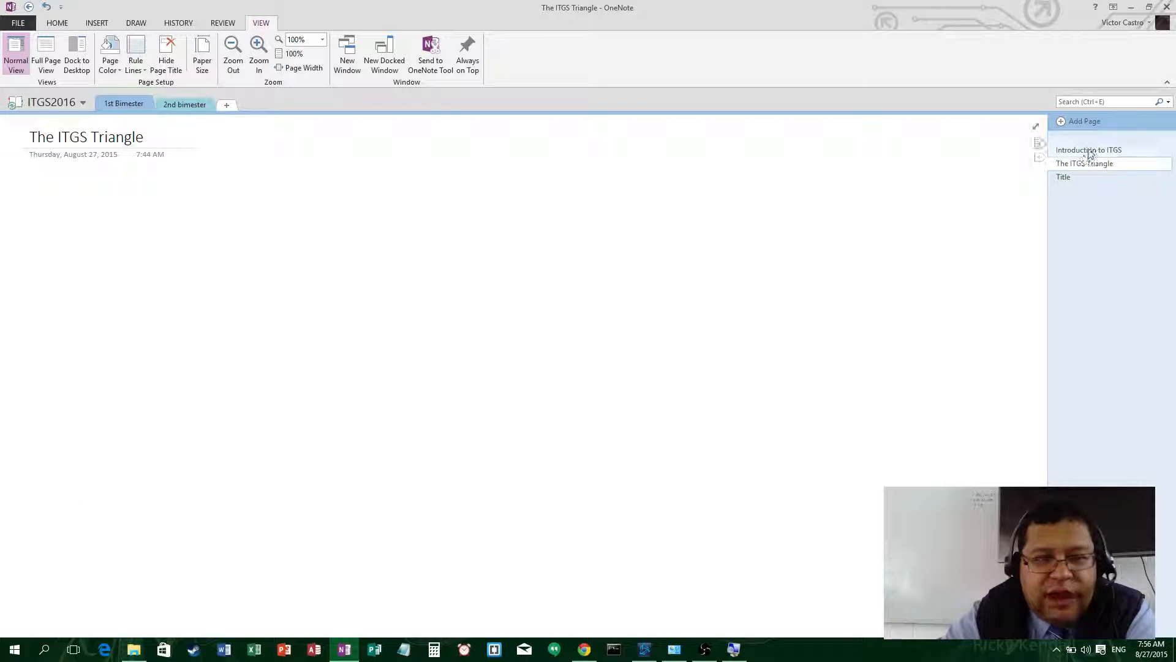
{"action": "left_click", "coordinate": [1085, 150]}
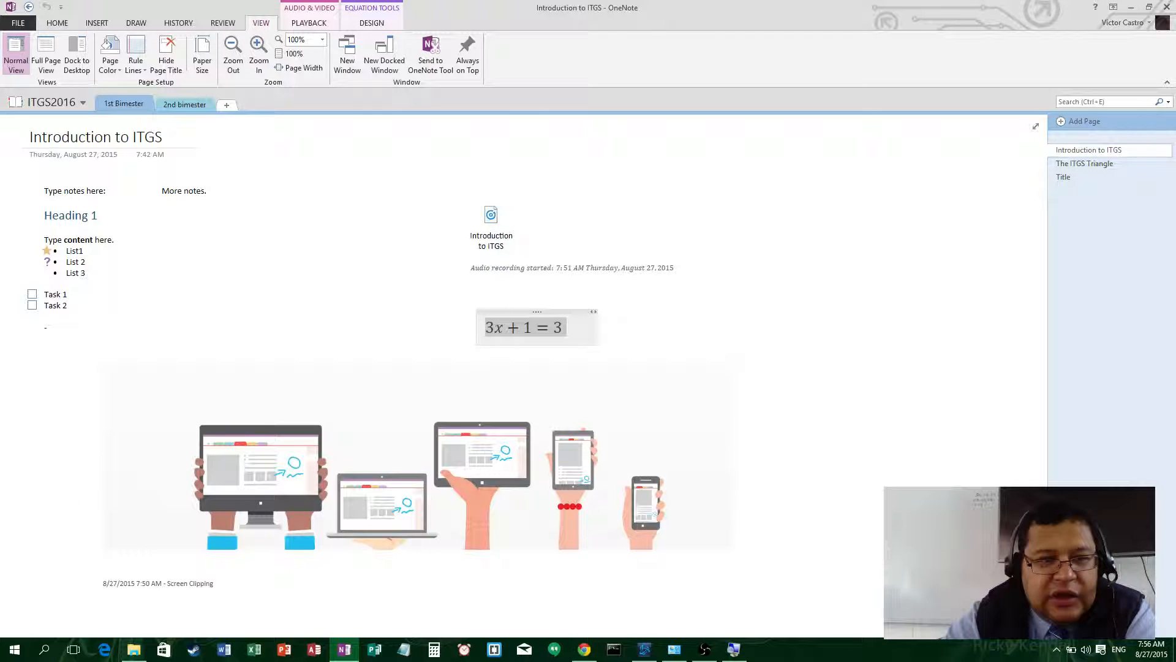
{"action": "left_click", "coordinate": [4, 26]}
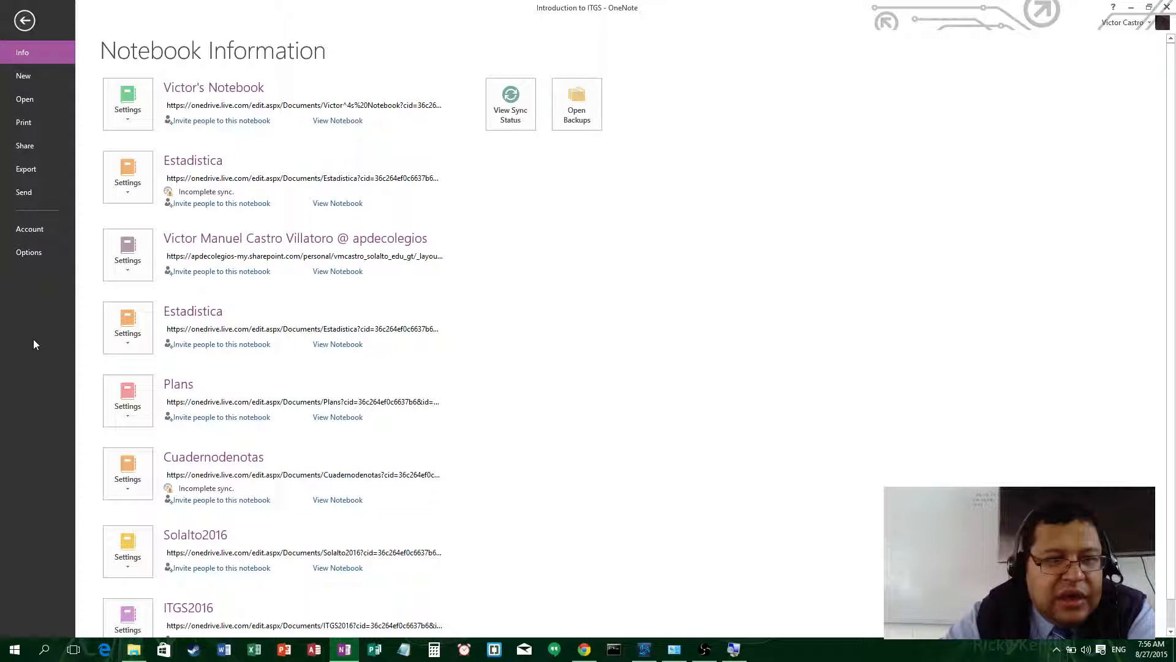
{"action": "left_click", "coordinate": [24, 20]}
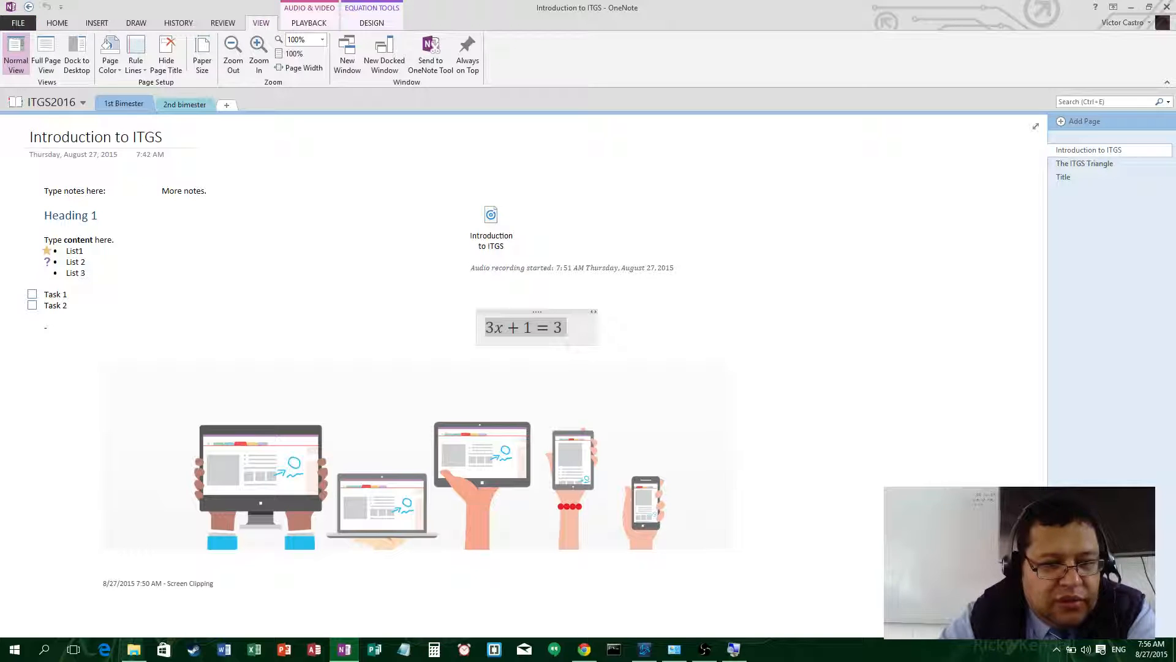
{"action": "left_click", "coordinate": [584, 649]}
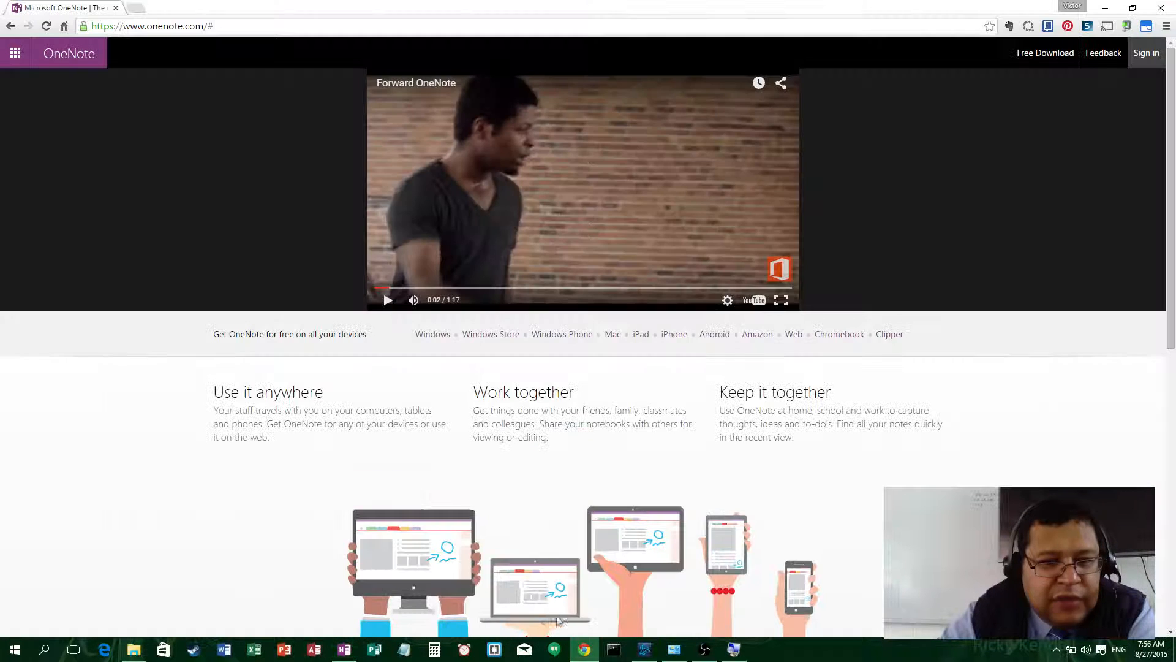
- Scroll through onenote.com and follow the Web link to the OneNote Online welcome page
{"action": "scroll", "coordinate": [286, 255], "scroll_direction": "down", "scroll_amount": 1}
{"action": "scroll", "coordinate": [291, 261], "scroll_direction": "up", "scroll_amount": 1}
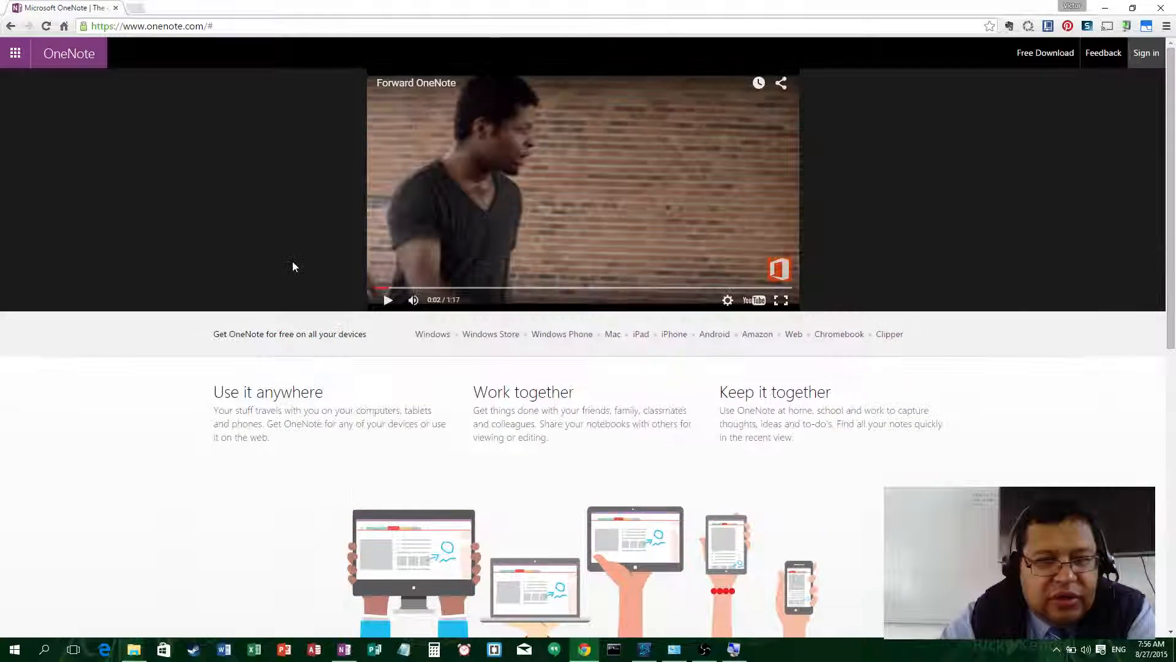
{"action": "scroll", "coordinate": [293, 261], "scroll_direction": "down", "scroll_amount": 8}
{"action": "scroll", "coordinate": [182, 299], "scroll_direction": "down", "scroll_amount": 1}
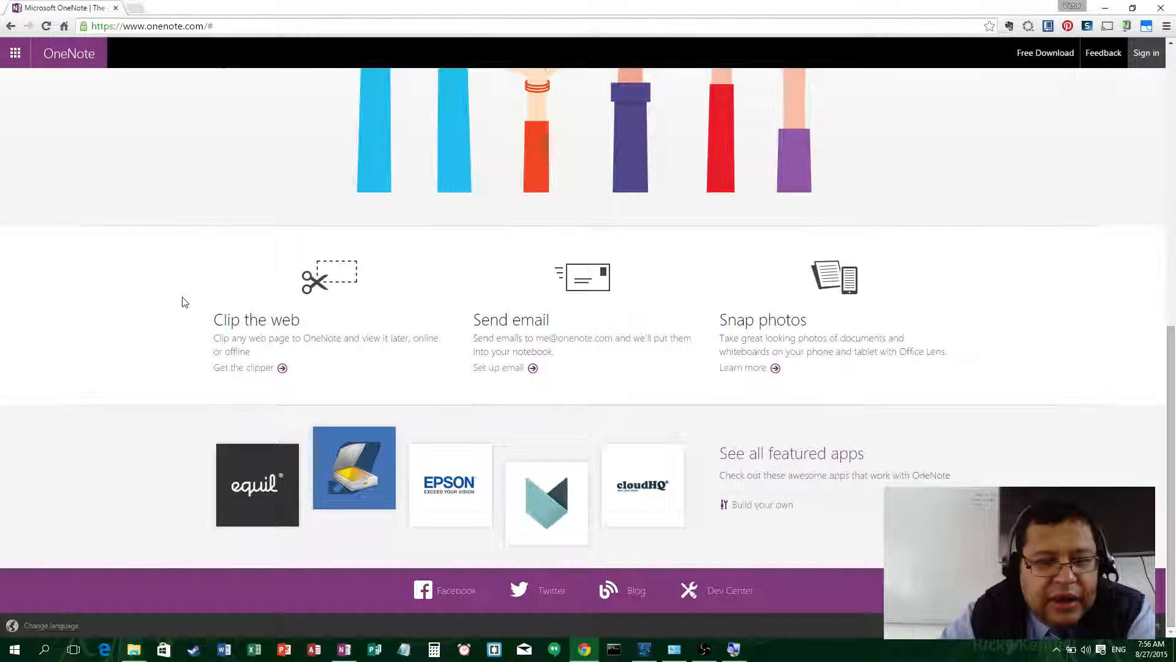
{"action": "scroll", "coordinate": [183, 301], "scroll_direction": "up", "scroll_amount": 9}
{"action": "scroll", "coordinate": [182, 299], "scroll_direction": "down", "scroll_amount": 2}
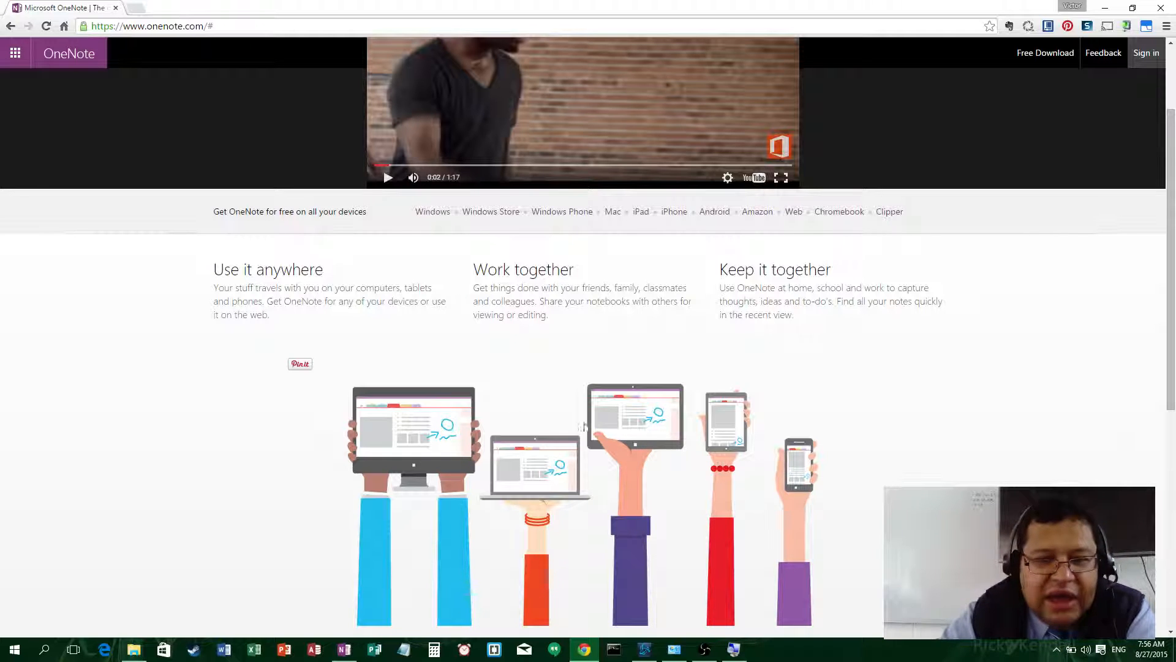
{"action": "scroll", "coordinate": [683, 380], "scroll_direction": "up", "scroll_amount": 2}
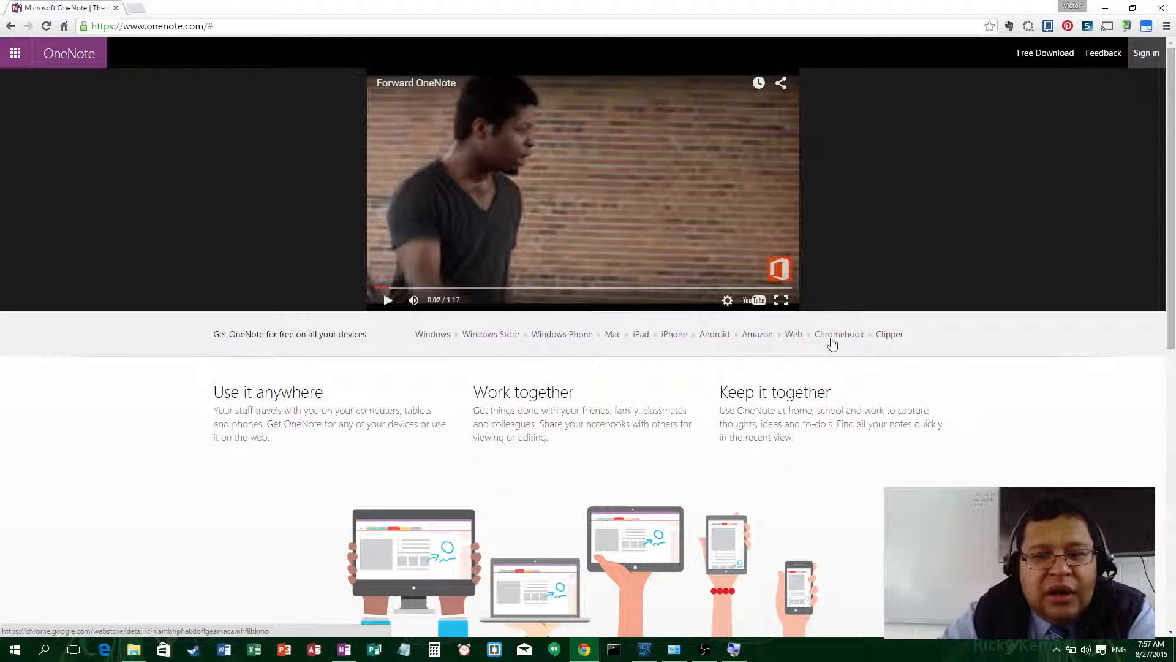
{"action": "left_click", "coordinate": [794, 336]}
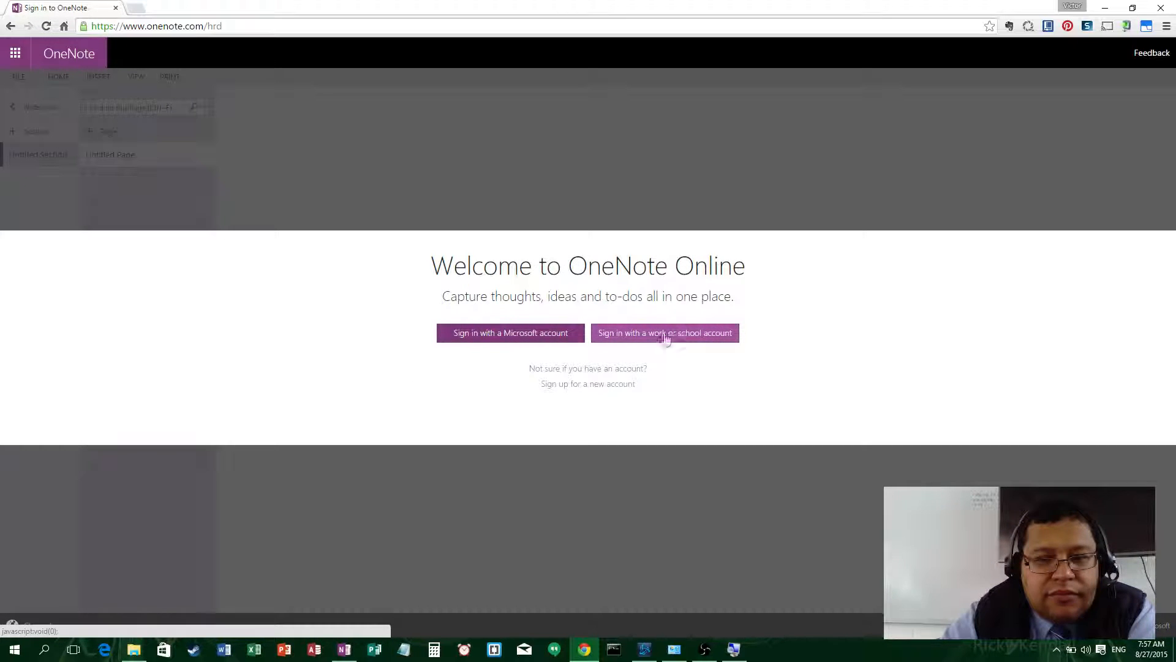
- Sign in with the Microsoft account e-mail and password, declining Chrome's offer to save the password
{"action": "left_click", "coordinate": [493, 336]}
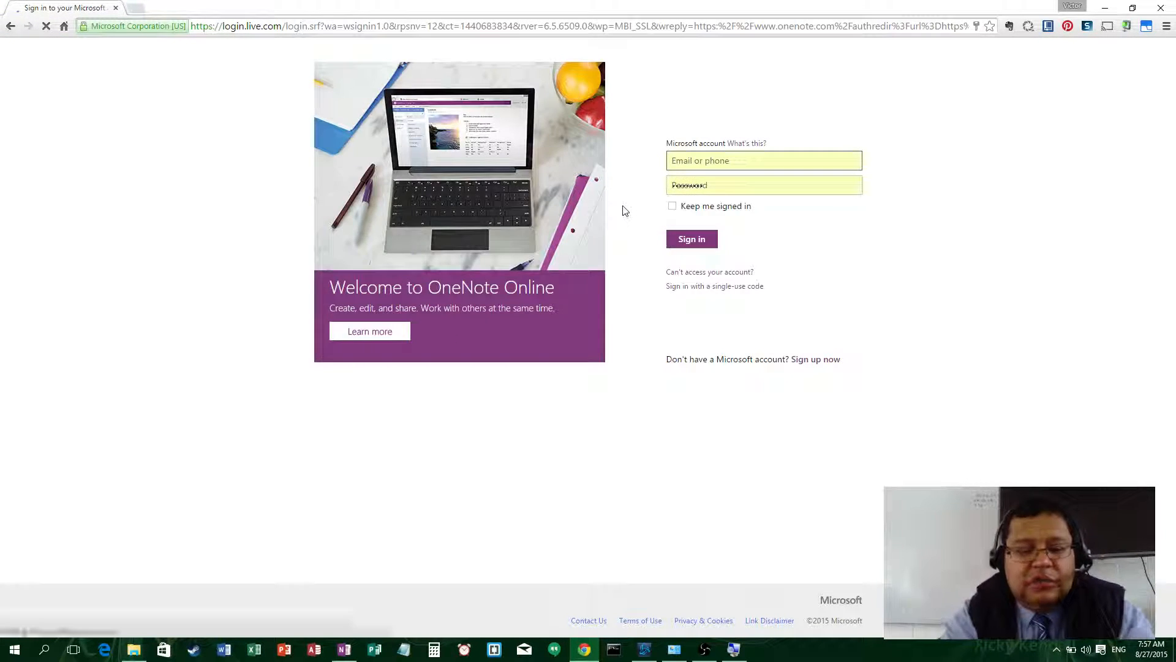
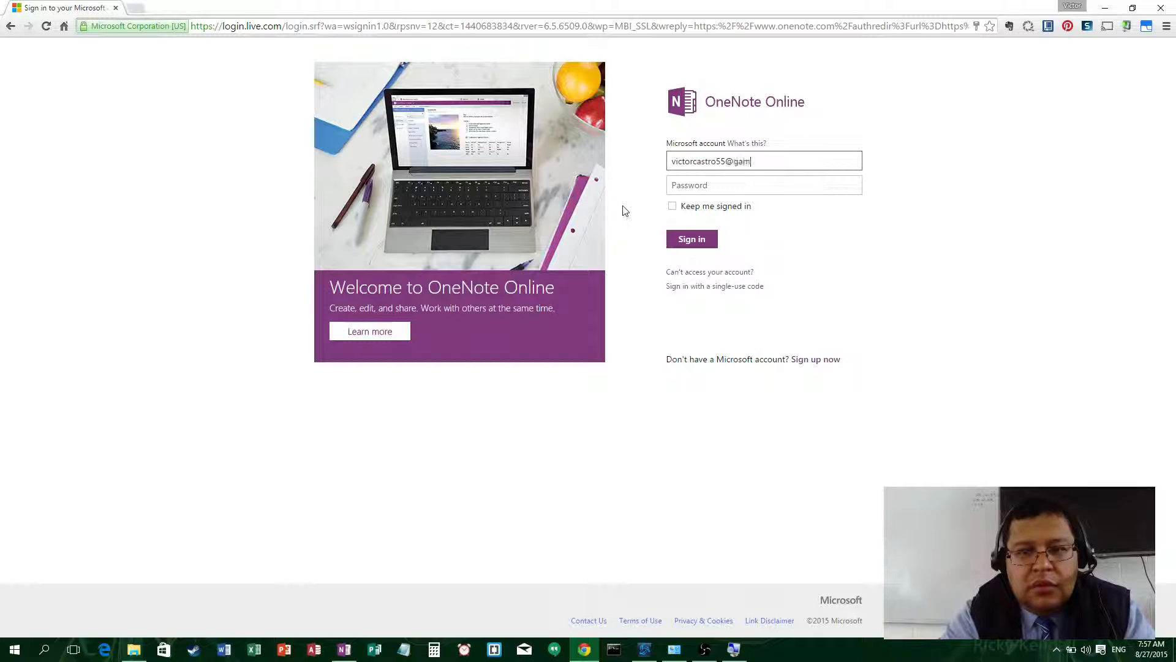
{"action": "key", "text": "Tab"}
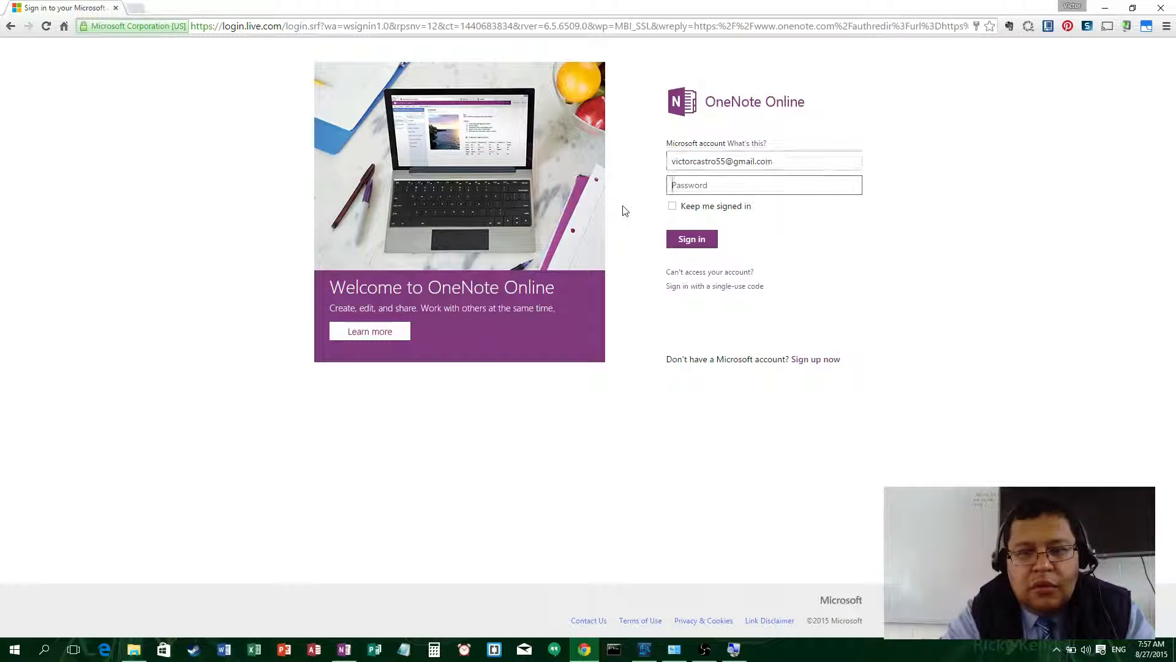
{"action": "type", "text": "***"}
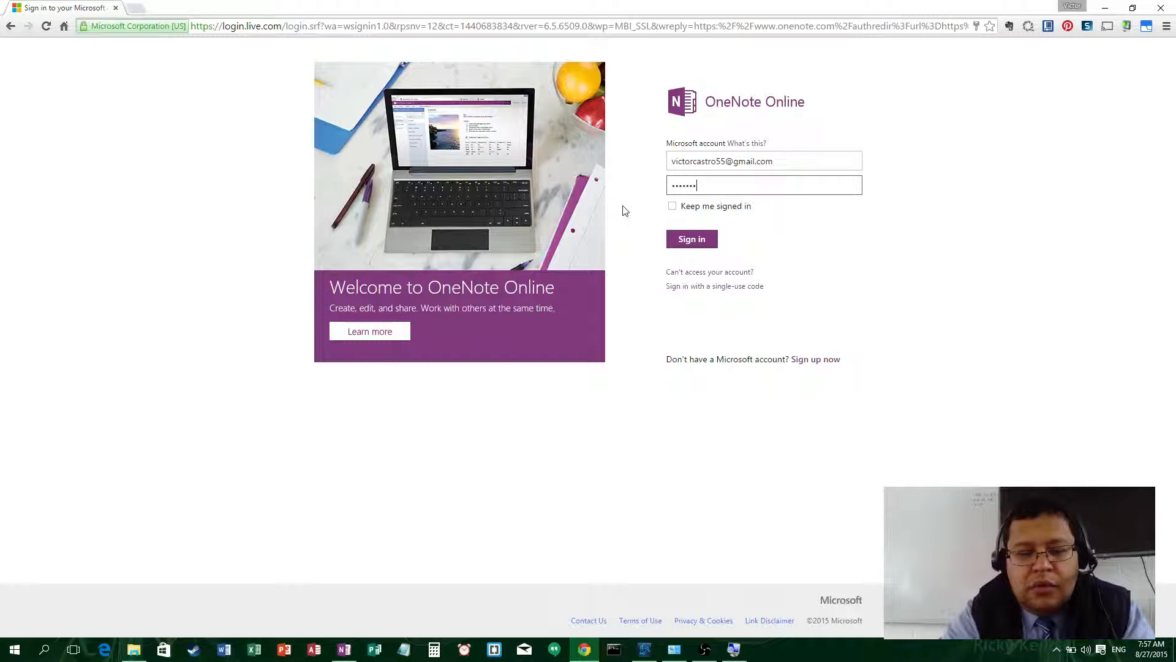
{"action": "left_click", "coordinate": [697, 240]}
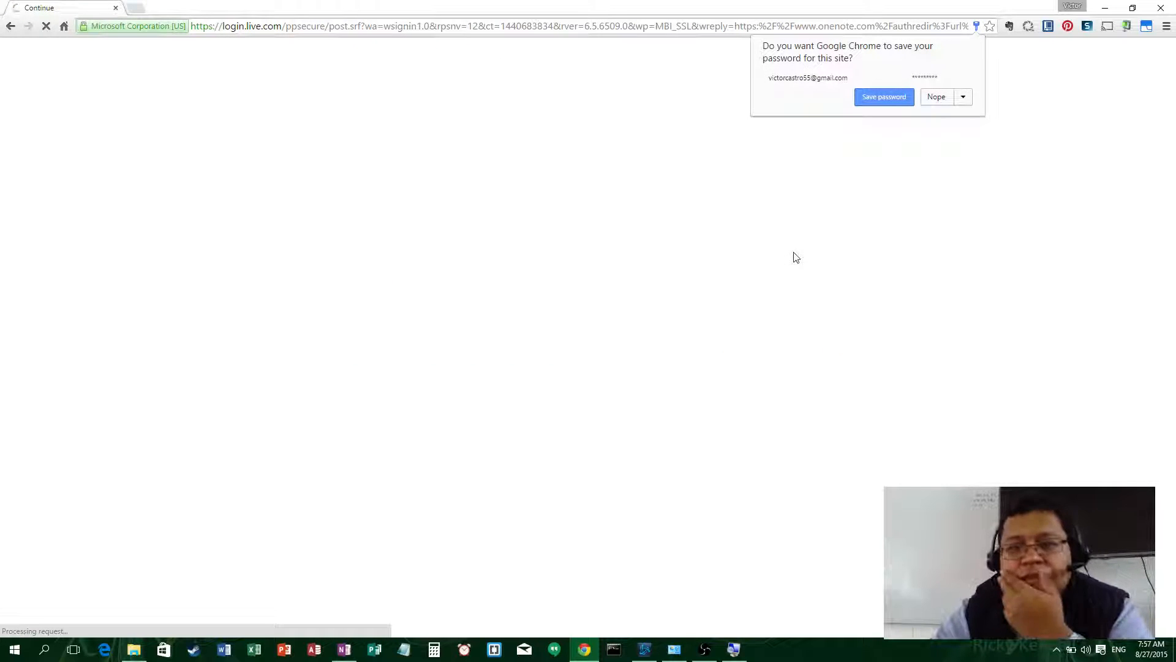
{"action": "left_click", "coordinate": [936, 97]}
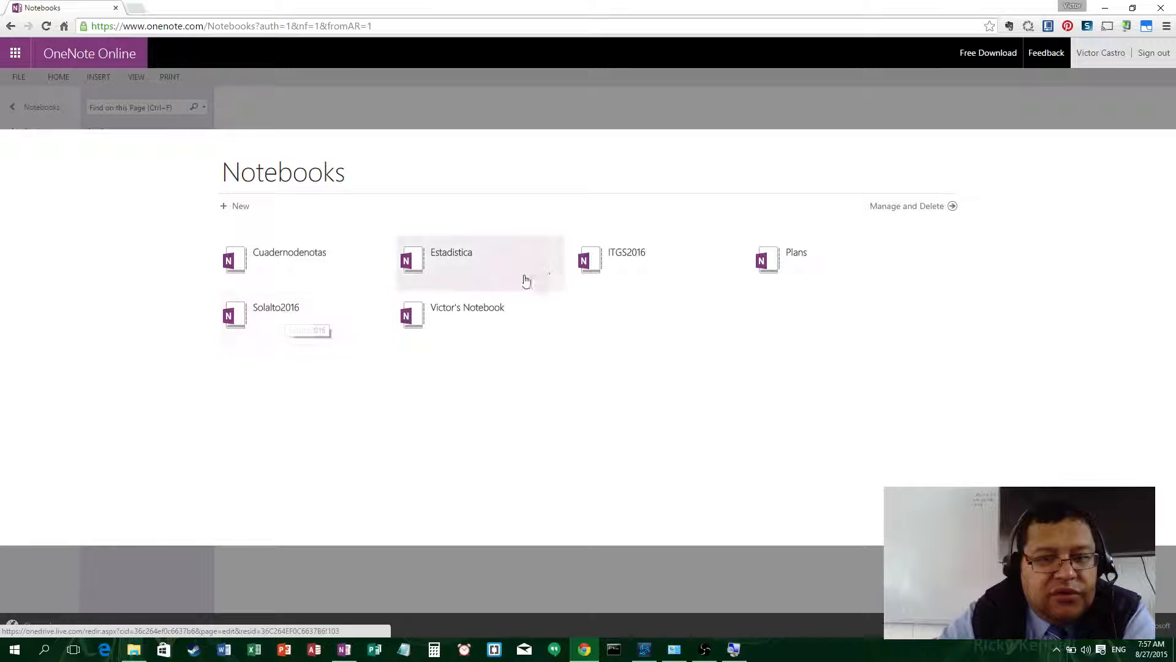
- Open ITGS2016 online, view The ITGS Triangle and sketched Title pages, then return to desktop OneNote
{"action": "left_click", "coordinate": [605, 261]}
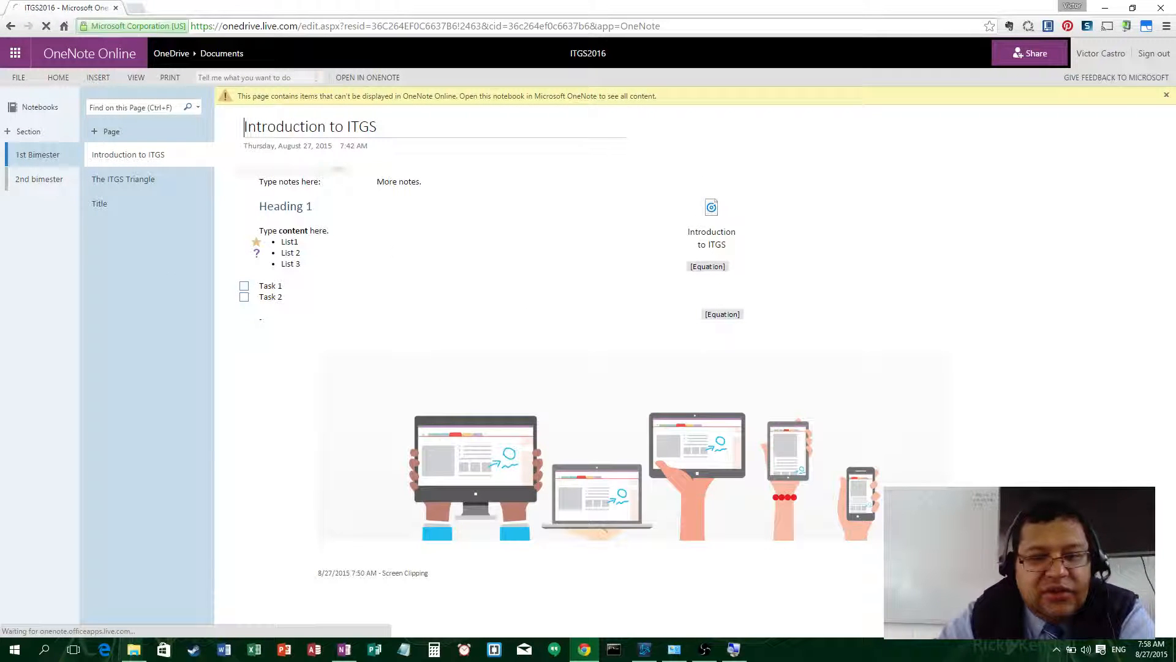
{"action": "left_click", "coordinate": [119, 181]}
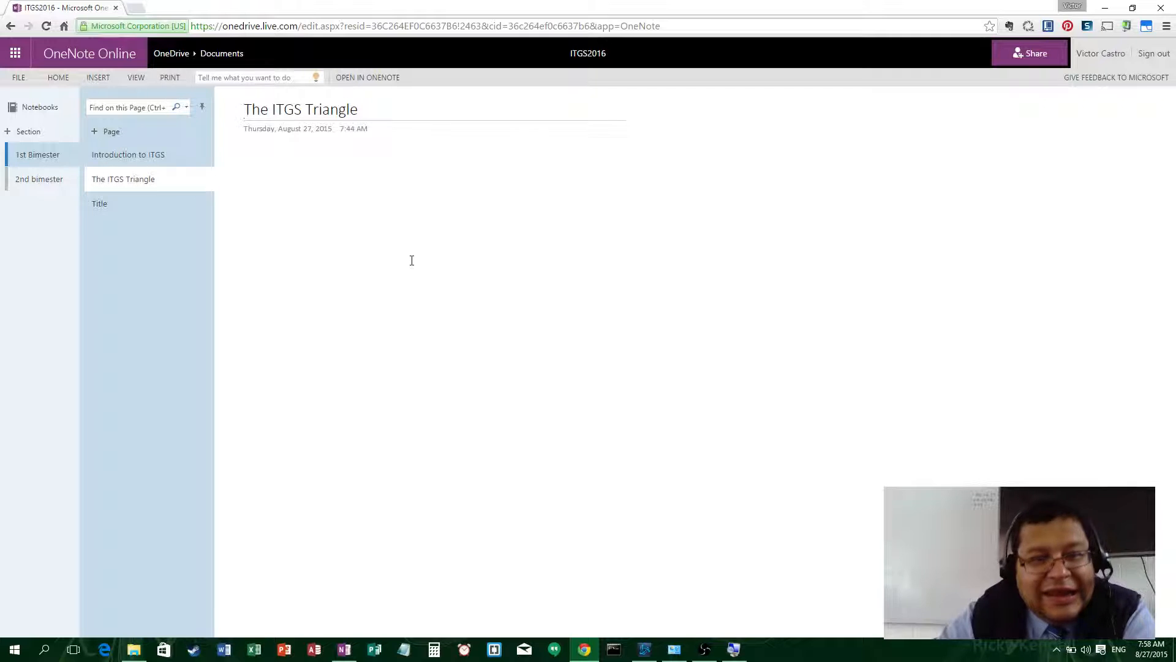
{"action": "left_click", "coordinate": [102, 198]}
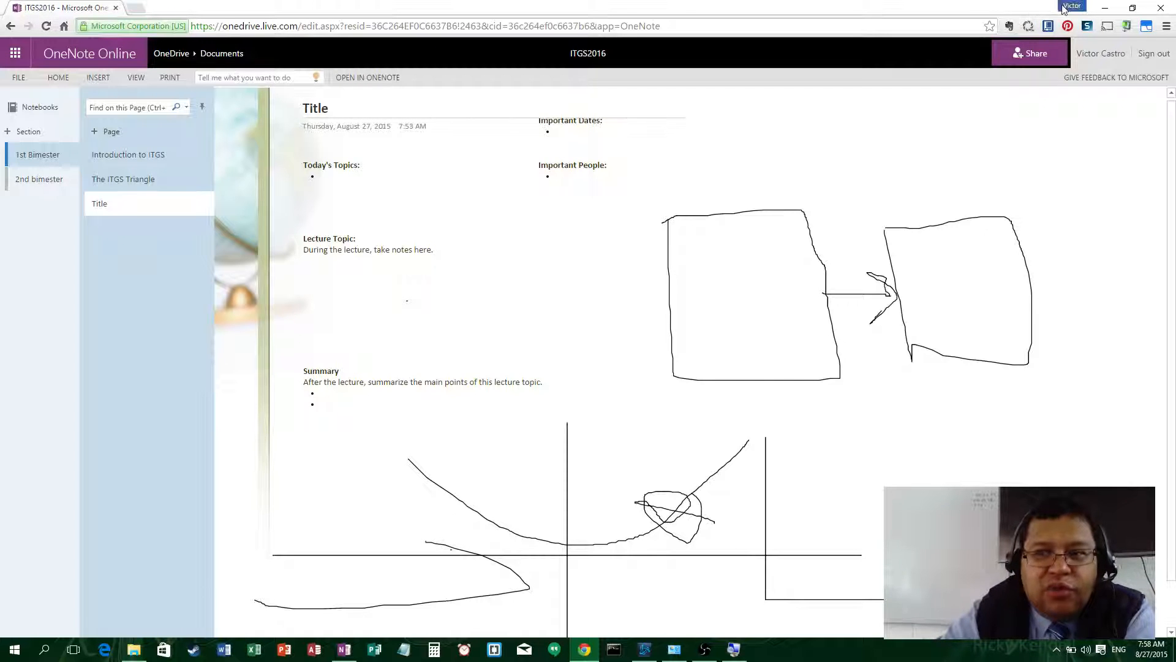
{"action": "left_click", "coordinate": [1105, 8]}
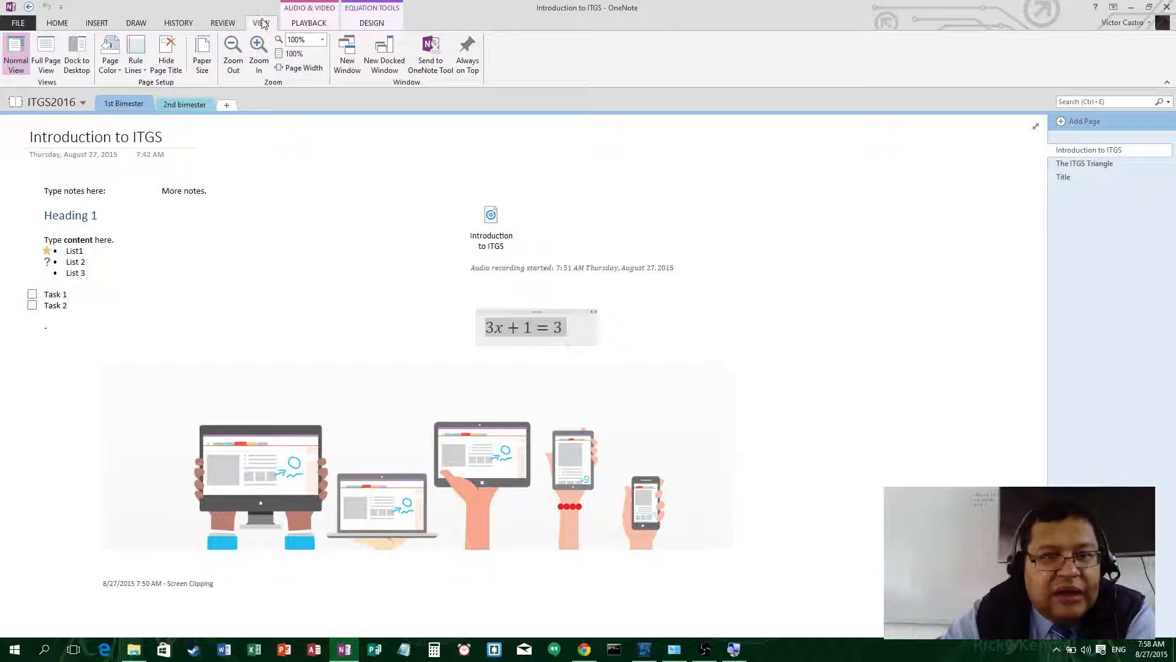
- Nudge the audio recording note up on the Introduction to ITGS page, then bring OBS forward
{"action": "left_click", "coordinate": [136, 23]}
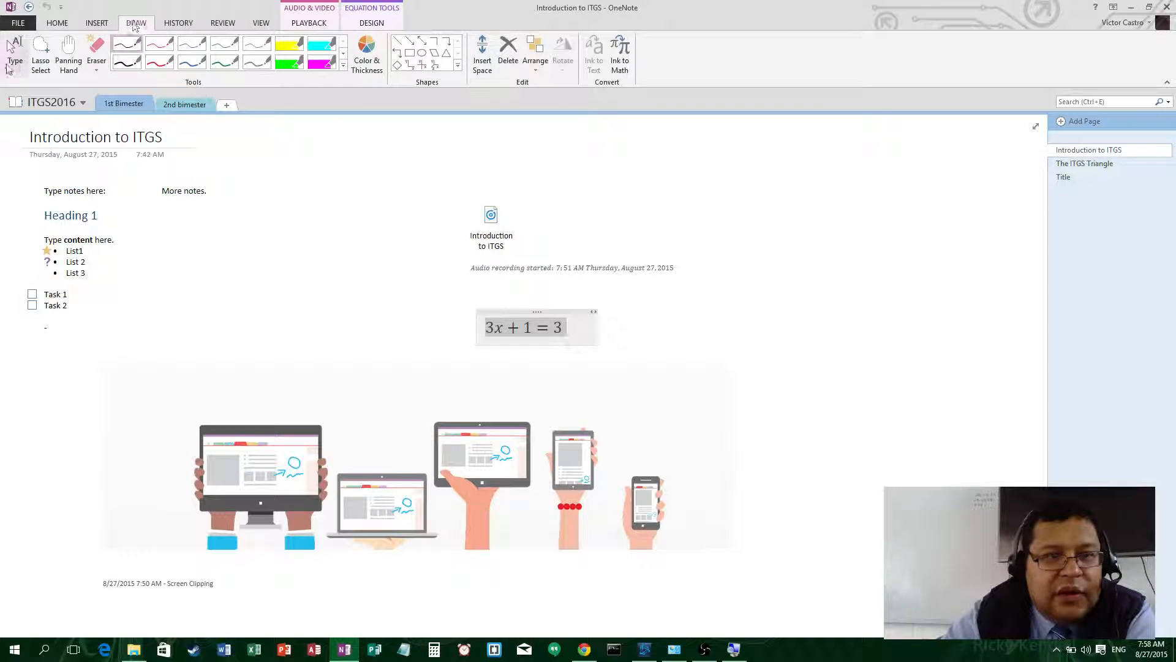
{"action": "left_click", "coordinate": [97, 23]}
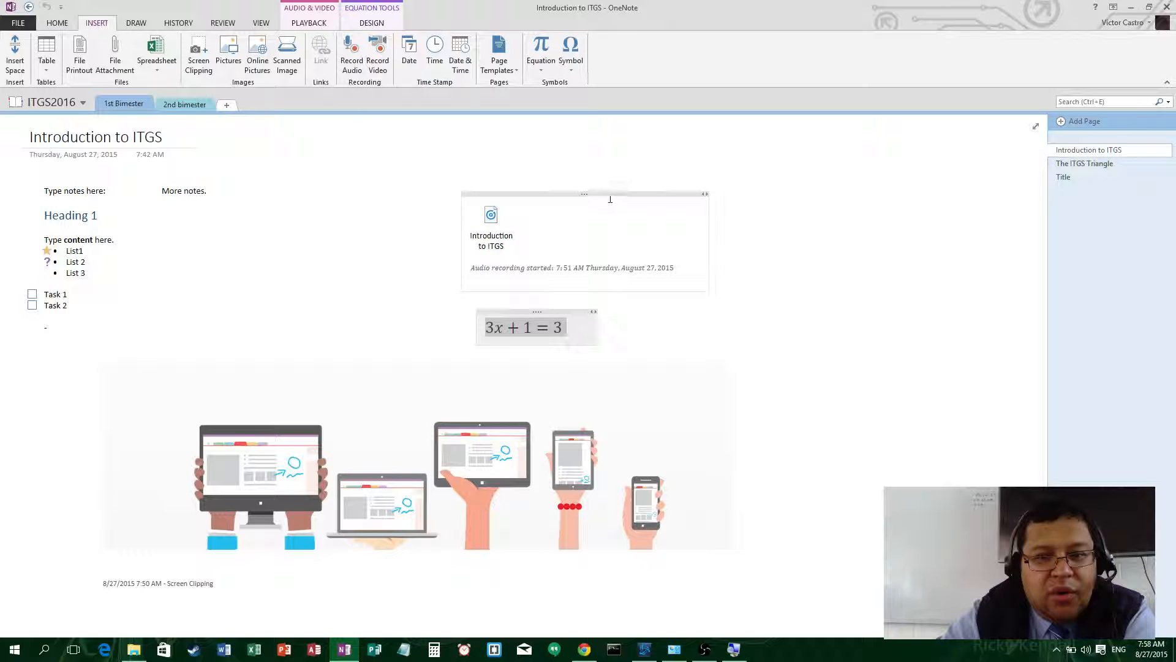
{"action": "left_click_drag", "start_coordinate": [610, 194], "coordinate": [617, 158]}
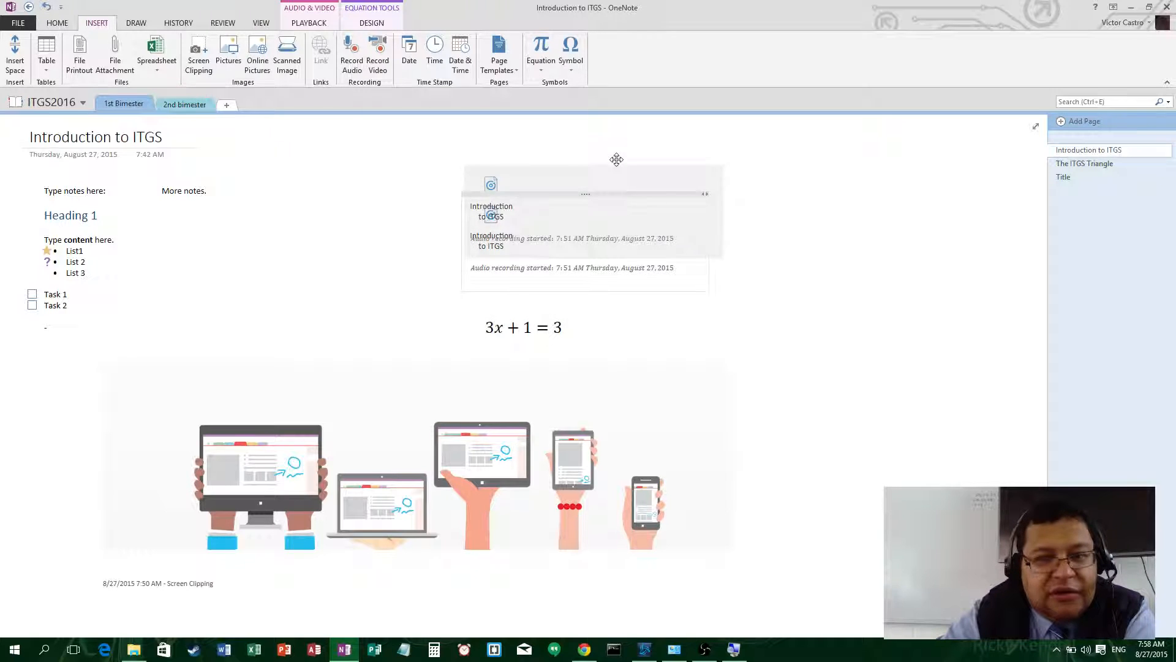
{"action": "left_click", "coordinate": [792, 318]}
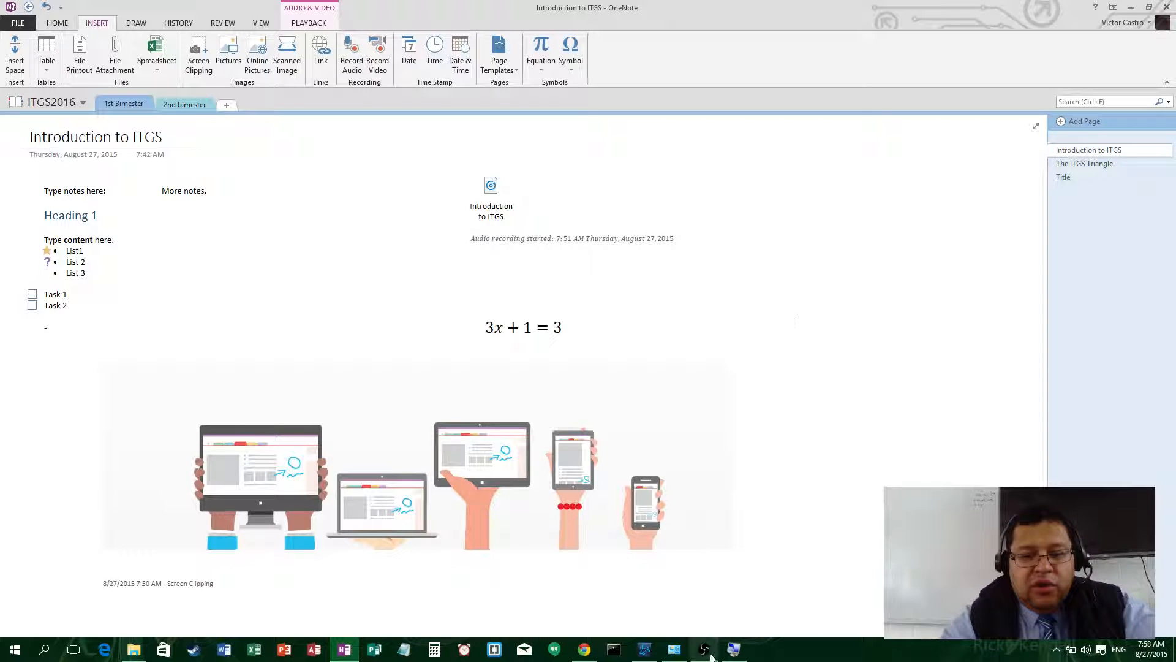
{"action": "mouse_move", "coordinate": [713, 657]}
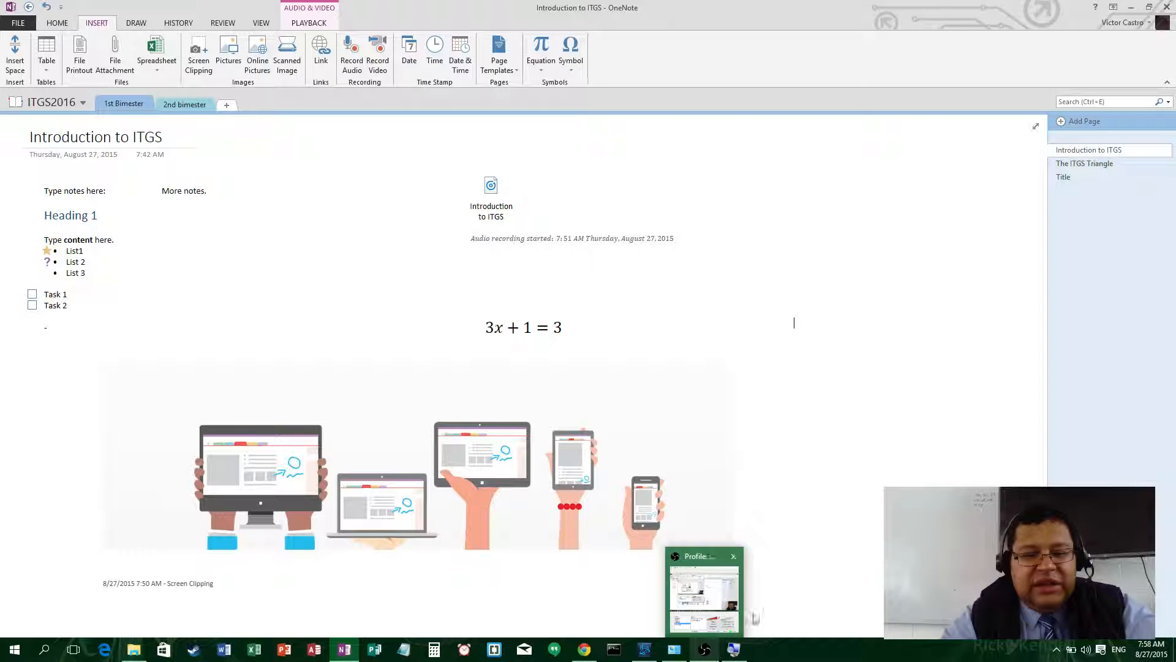
{"action": "left_click", "coordinate": [705, 649]}
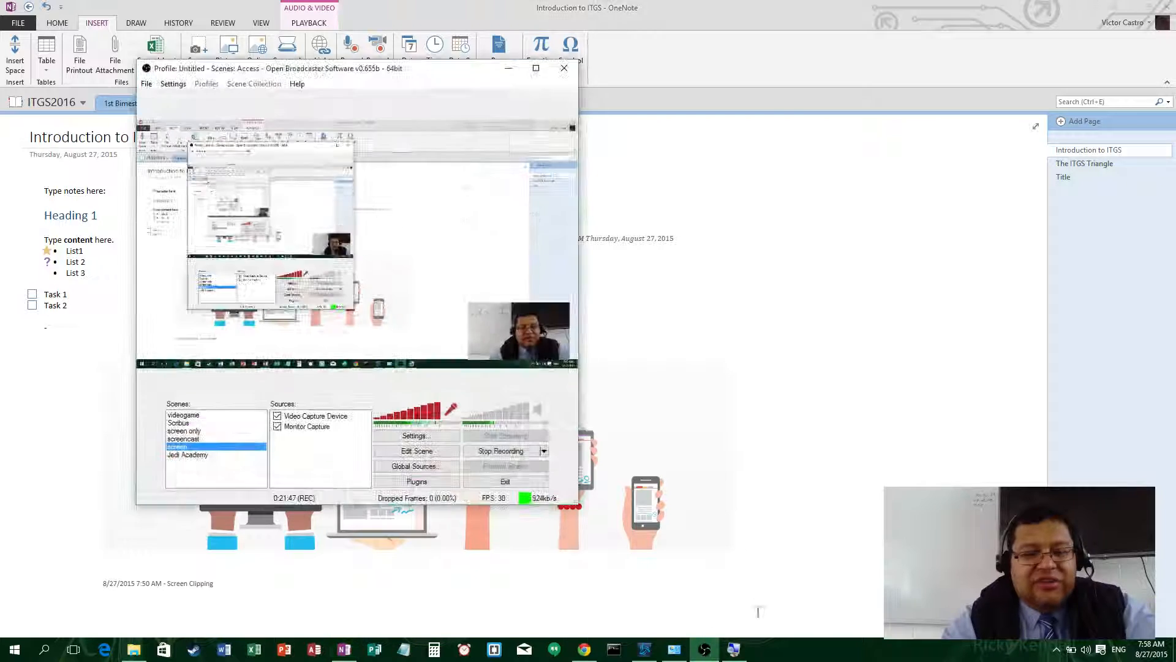